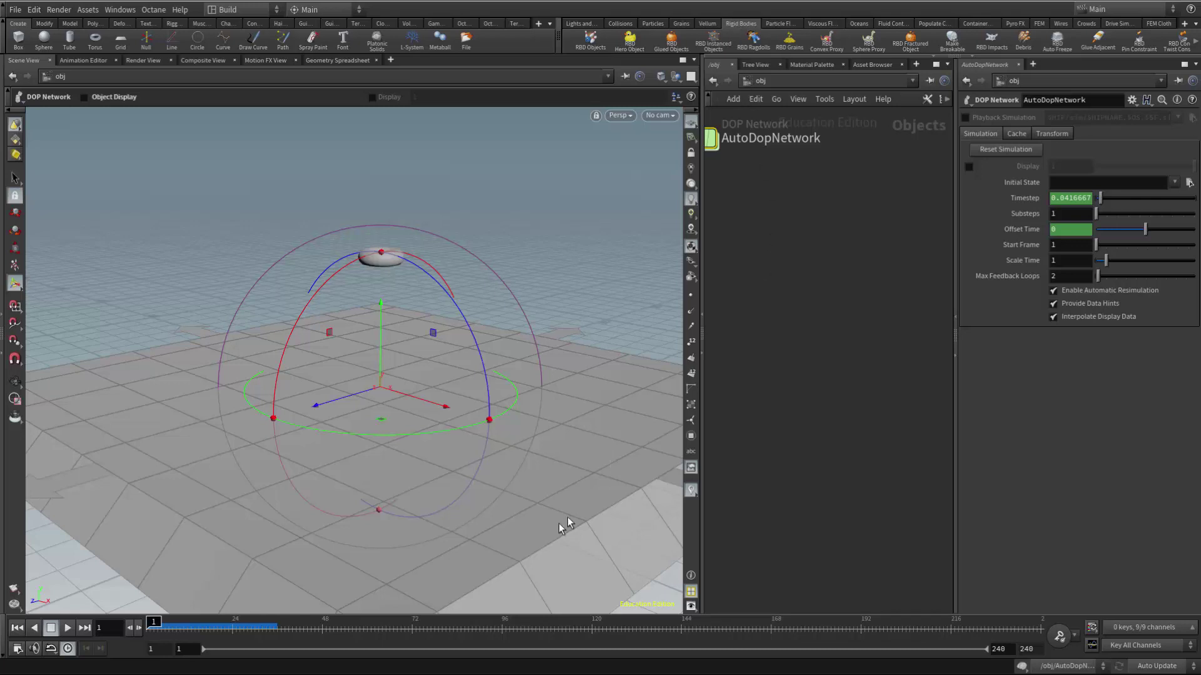
# Examine the fracture node network inside torus_object1, and return to the object level.
pyautogui.moveTo(782, 205); pyautogui.dragTo(818, 330, button='middle')
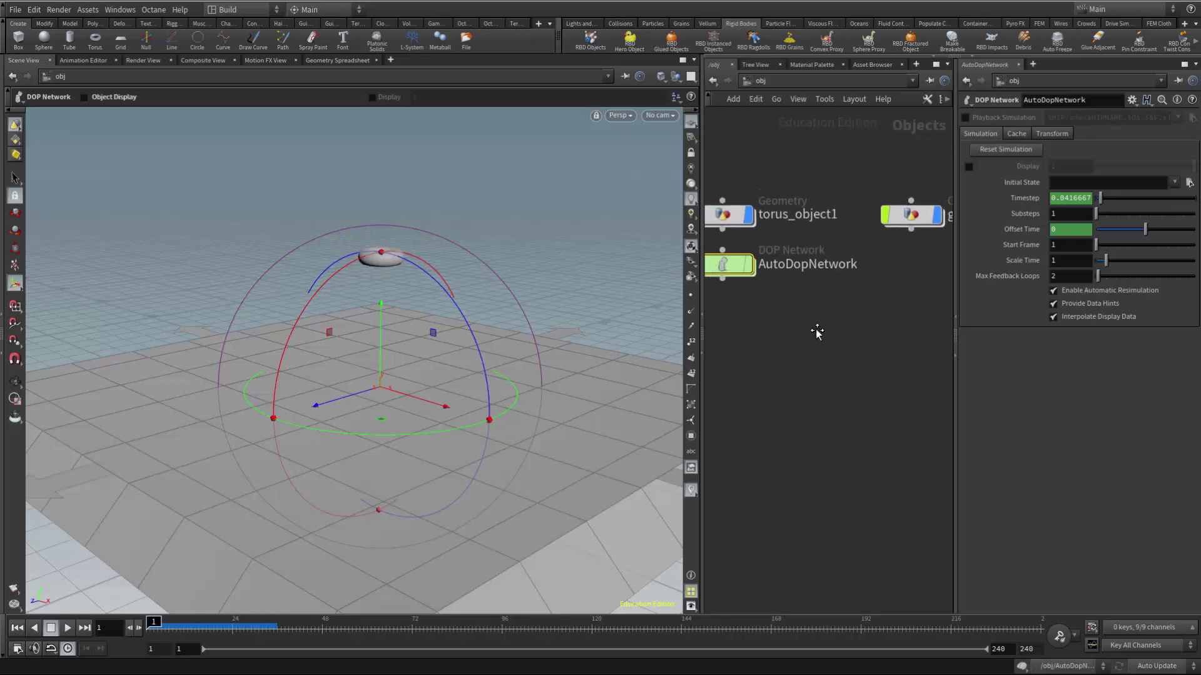
pyautogui.scroll(-4, 801, 332)
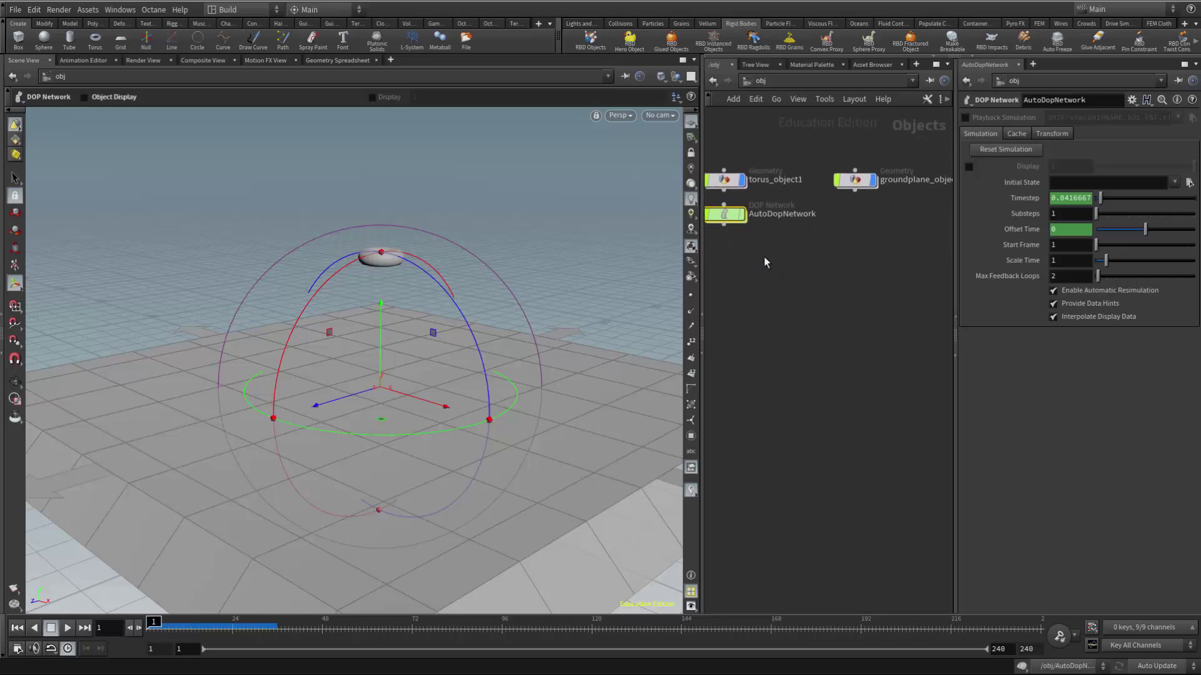
pyautogui.scroll(-2, 765, 263)
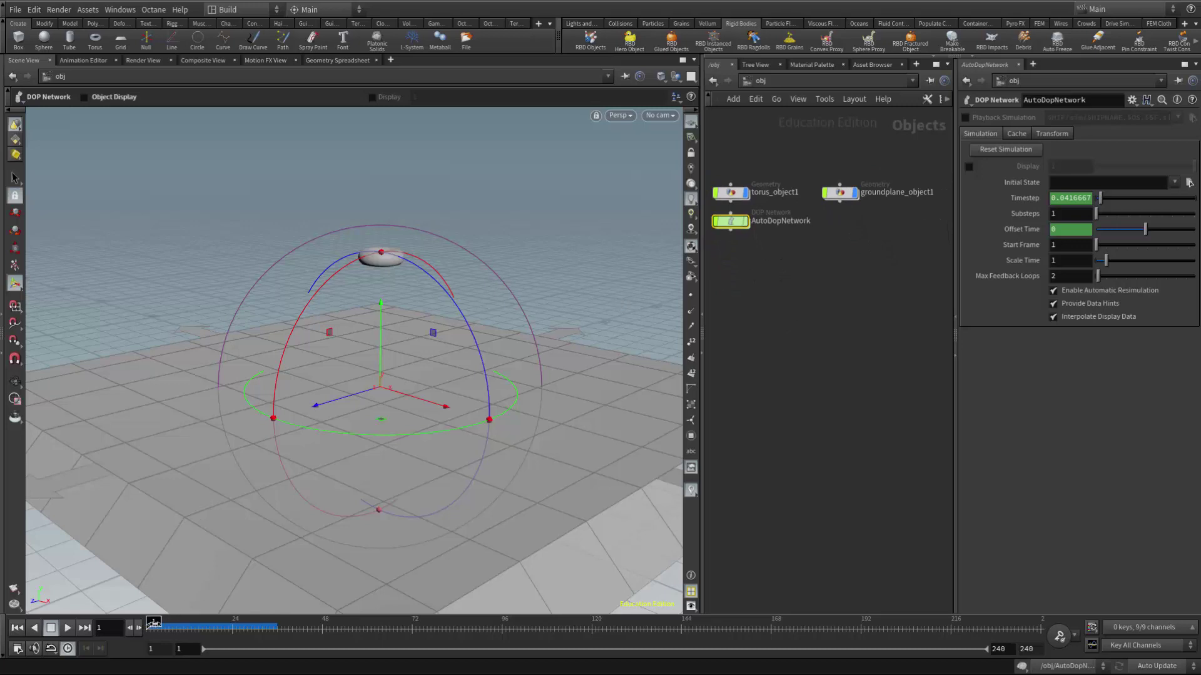
pyautogui.moveTo(153, 623)
pyautogui.mouseDown()
pyautogui.moveTo(225, 621)
pyautogui.moveTo(148, 621)
pyautogui.mouseUp()
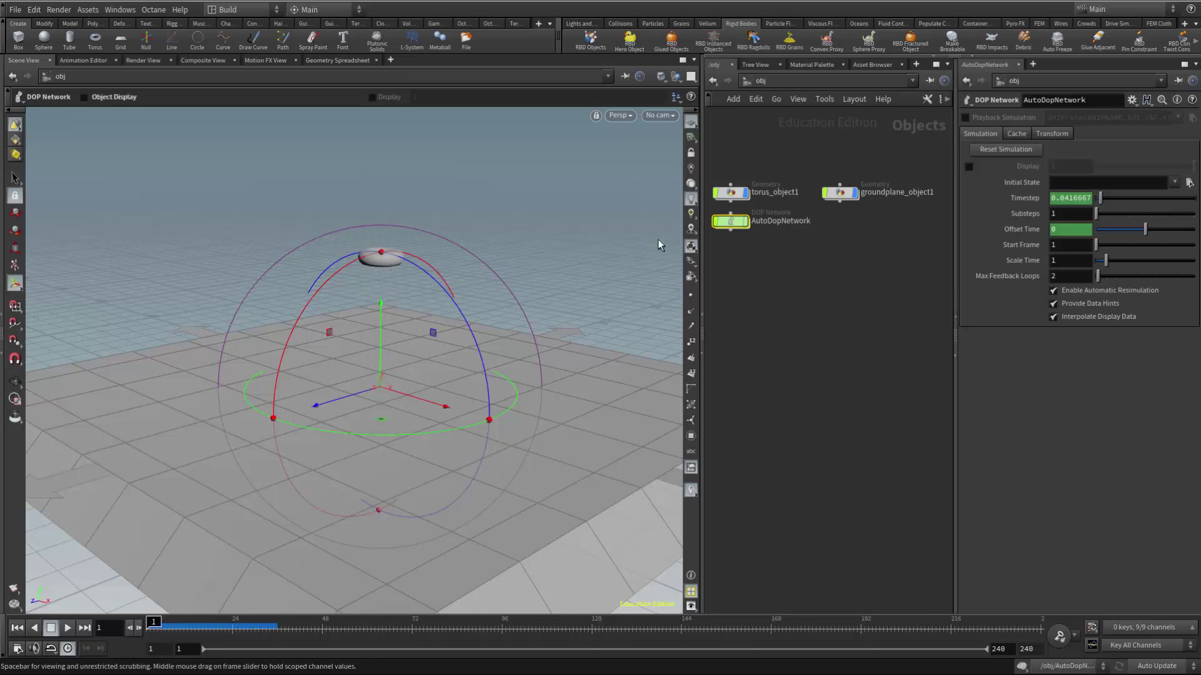
pyautogui.doubleClick(730, 192)
pyautogui.moveTo(857, 167); pyautogui.dragTo(853, 303, button='middle')
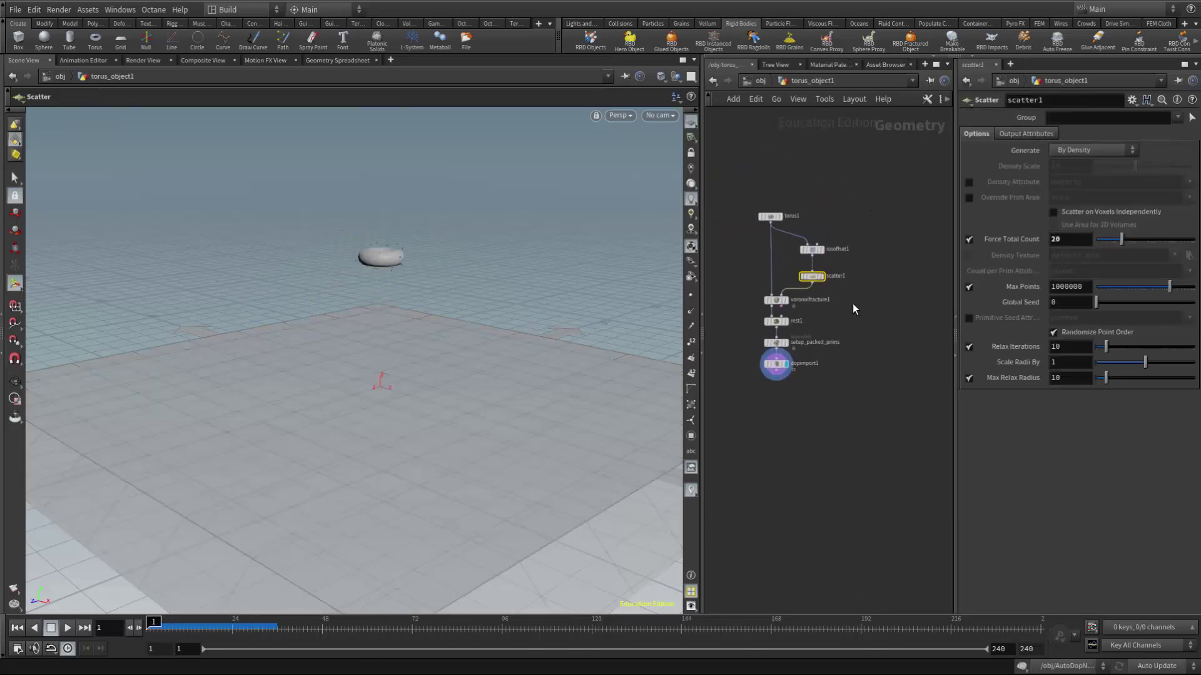
pyautogui.scroll(3, 853, 305)
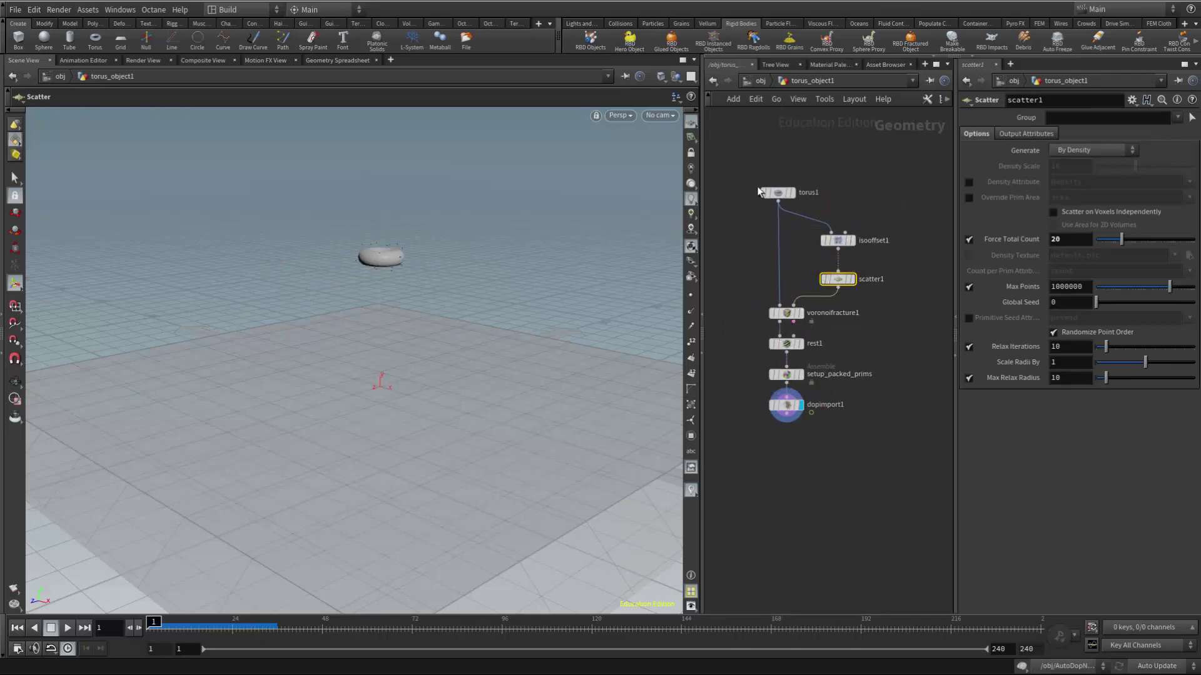
pyautogui.click(750, 79)
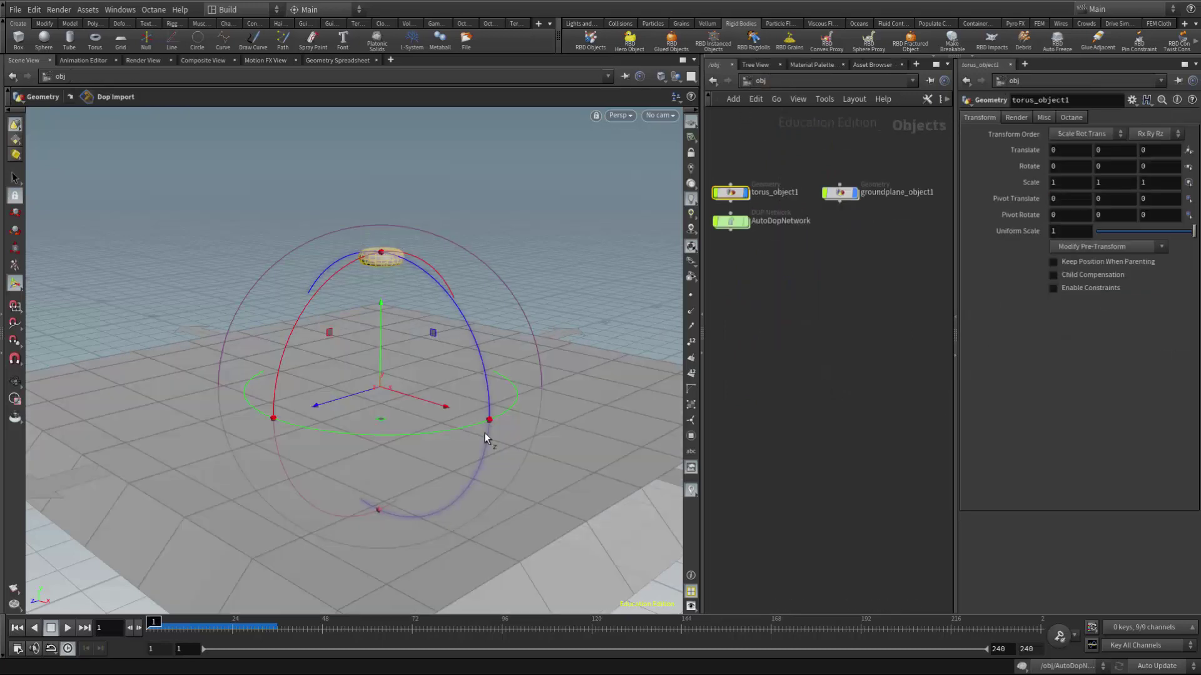
pyautogui.moveTo(153, 622)
pyautogui.mouseDown()
pyautogui.moveTo(219, 621)
pyautogui.moveTo(151, 622)
pyautogui.mouseUp()
# Inspect the simulation nodes and the output node's settings inside AutoDopNetwork, and return to the object level.
pyautogui.moveTo(774, 275); pyautogui.dragTo(776, 259, button='middle')
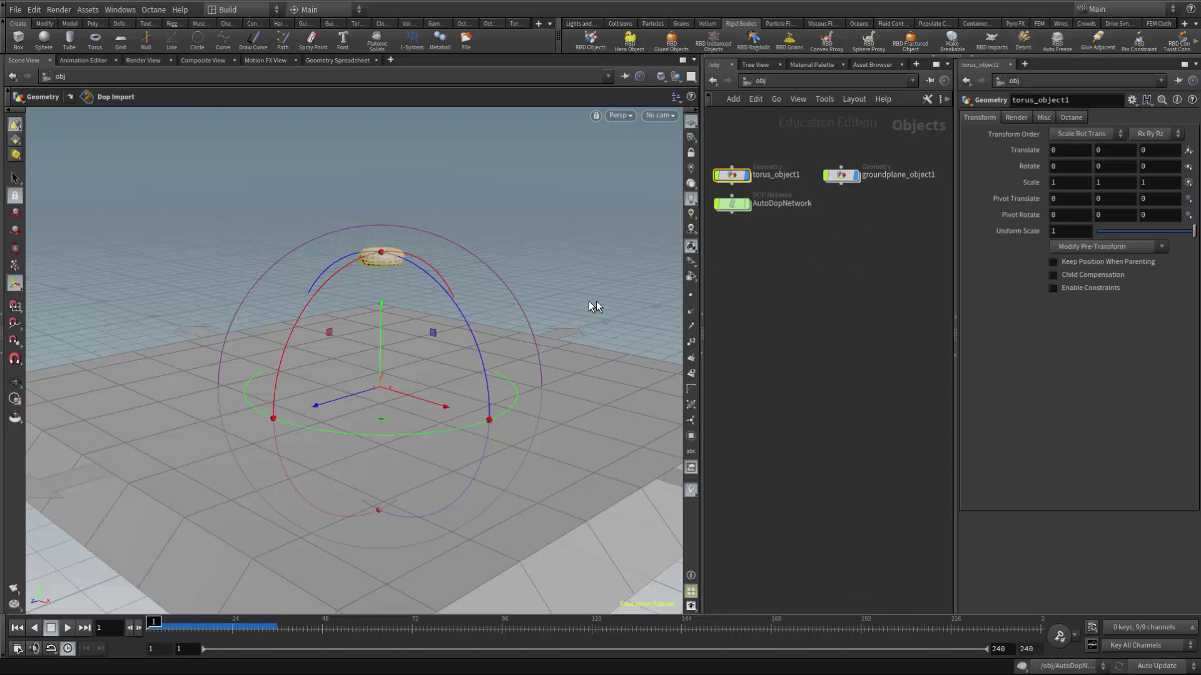
pyautogui.doubleClick(731, 206)
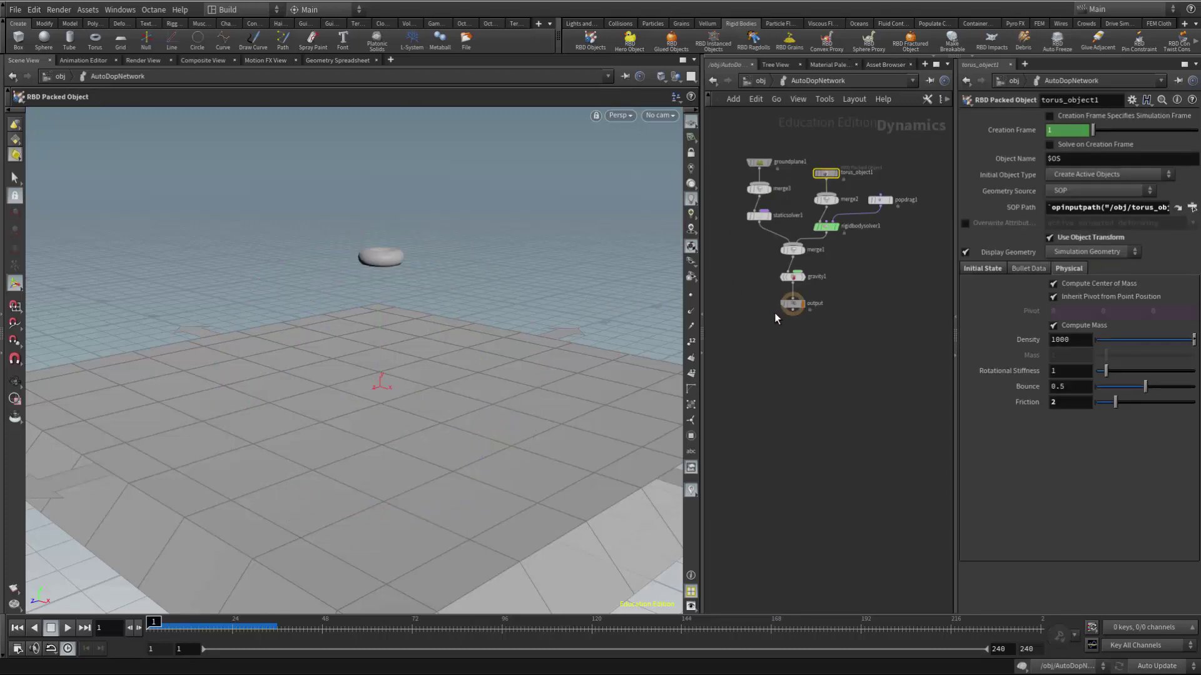
pyautogui.click(813, 304)
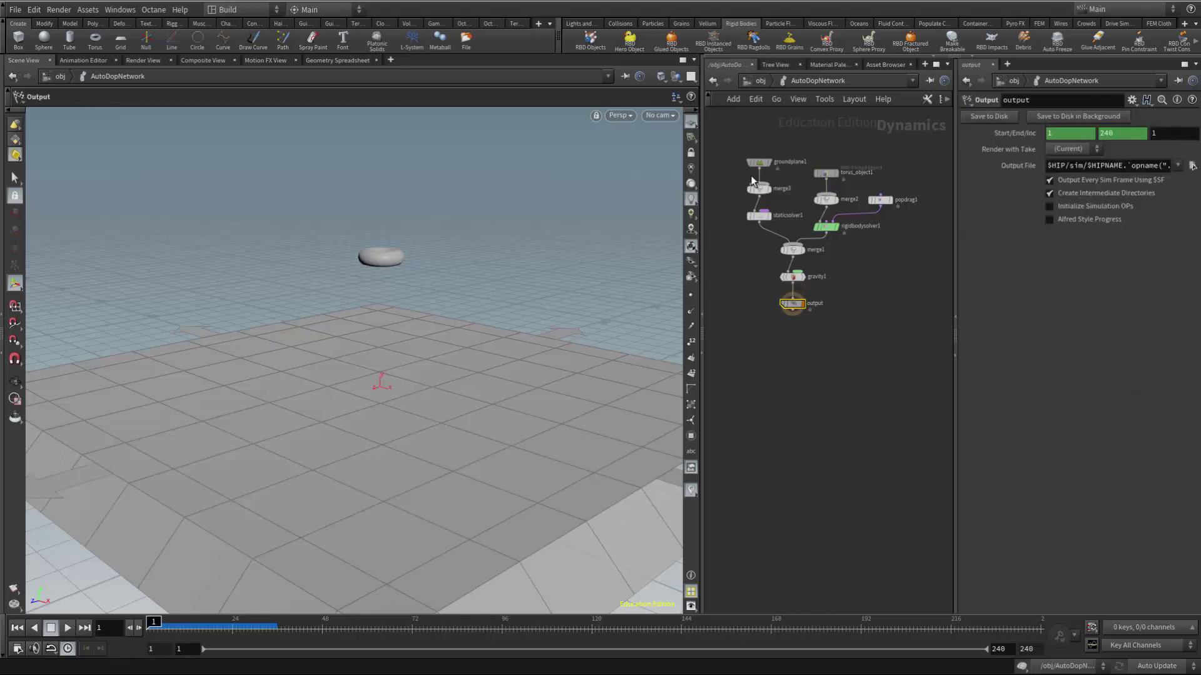
pyautogui.click(760, 80)
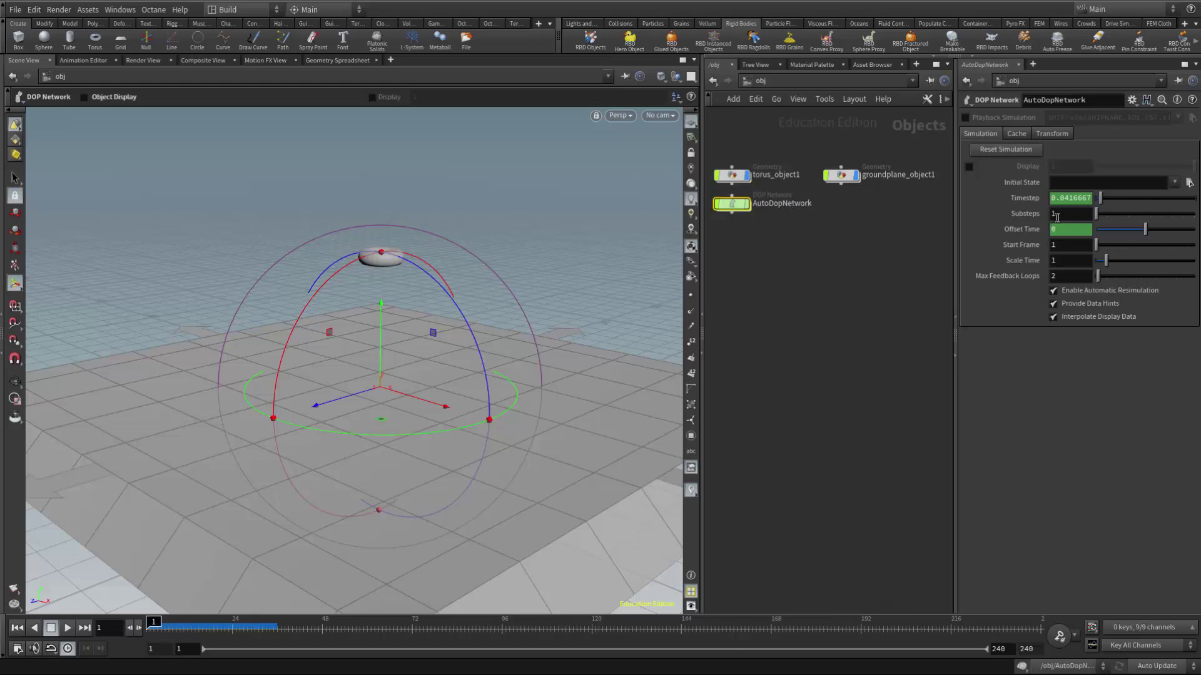
pyautogui.doubleClick(732, 206)
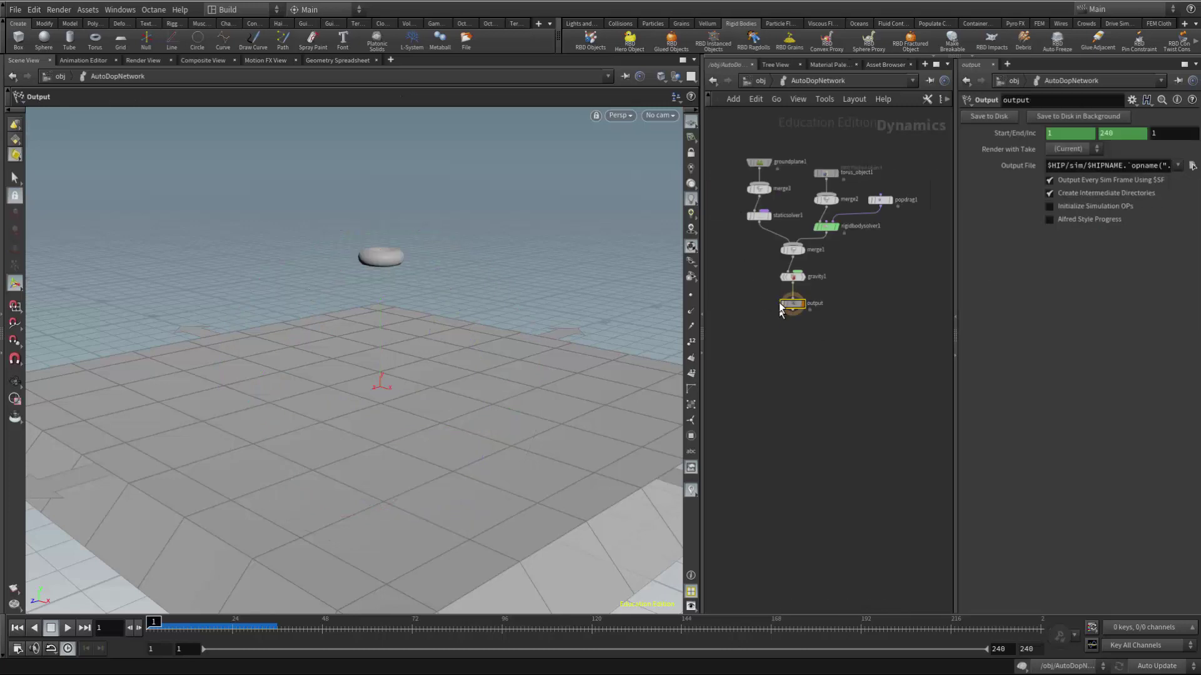
pyautogui.click(753, 81)
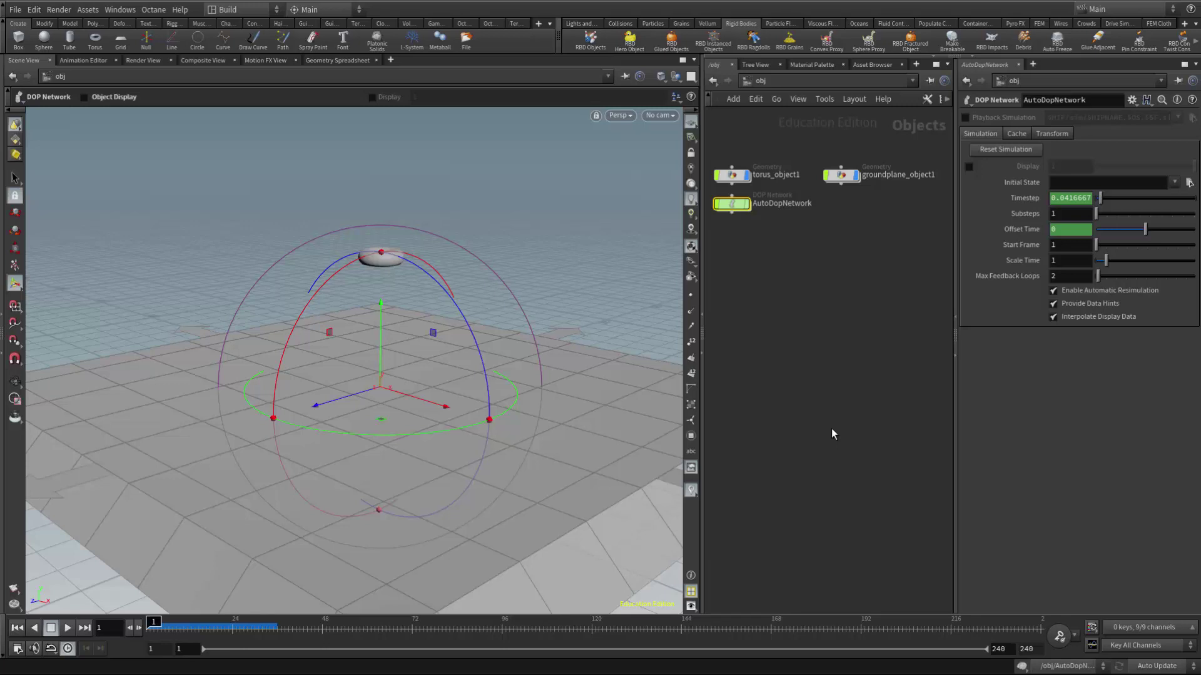
# Add a File Cache node connected below dopimport1 inside torus_object1, and make it the displayed node.
pyautogui.doubleClick(736, 178)
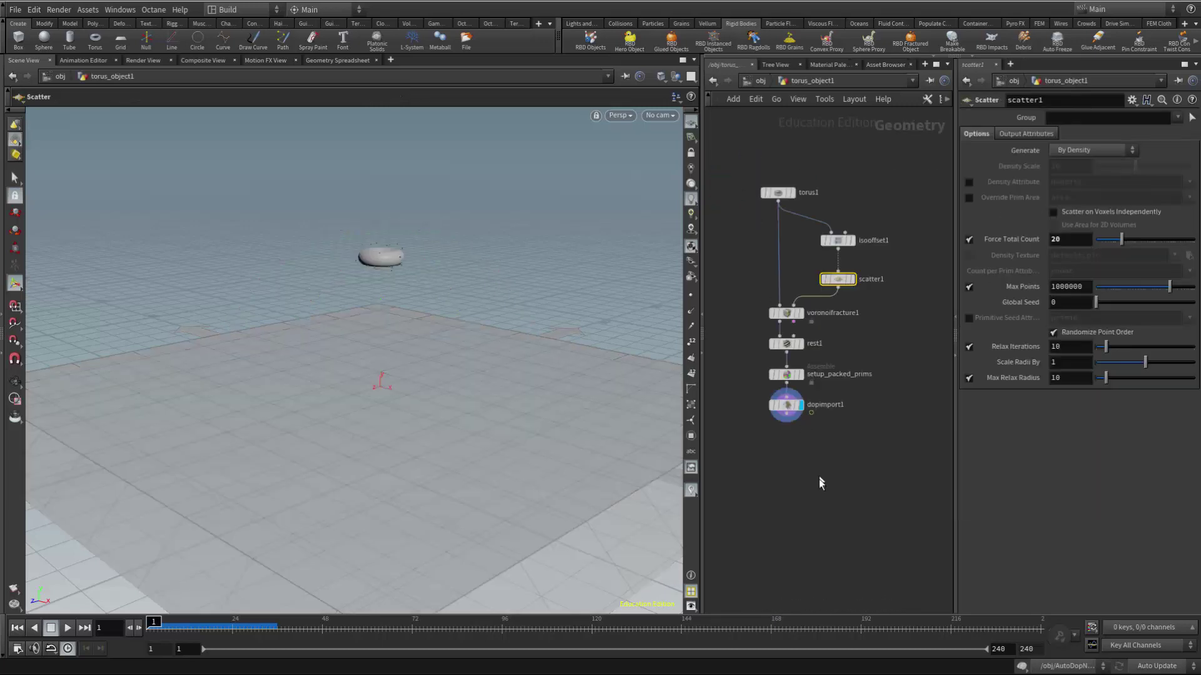
pyautogui.moveTo(813, 481); pyautogui.dragTo(806, 441, button='middle')
pyautogui.moveTo(779, 381)
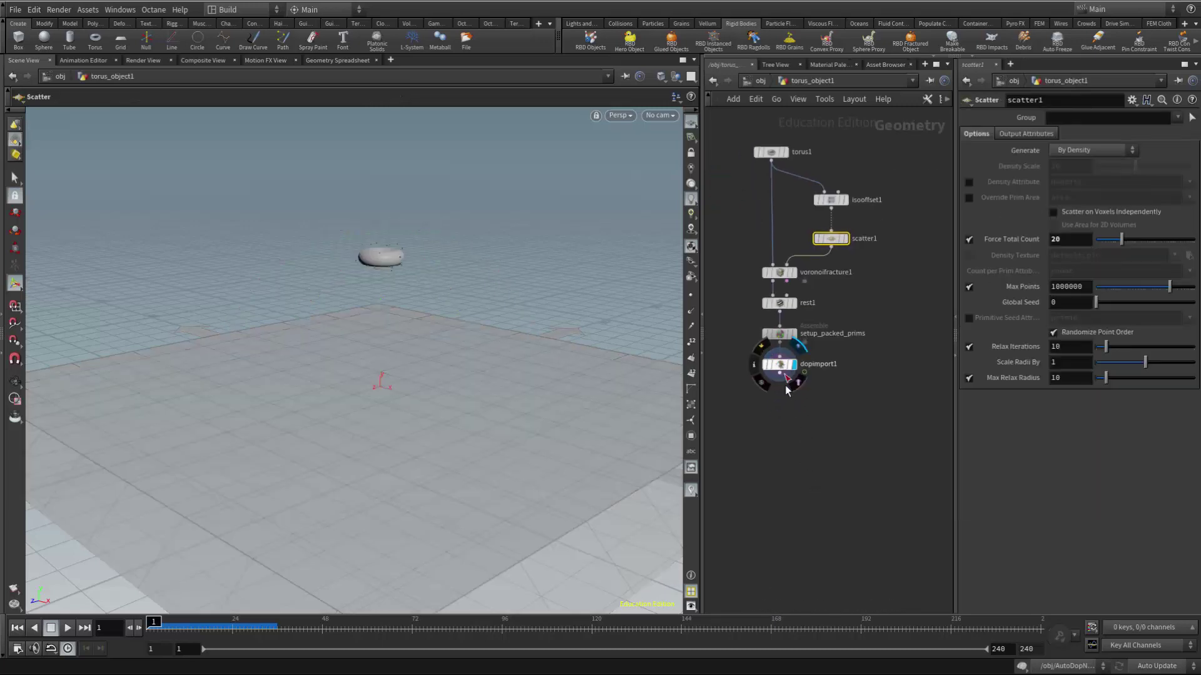
pyautogui.moveTo(780, 382); pyautogui.dragTo(781, 391)
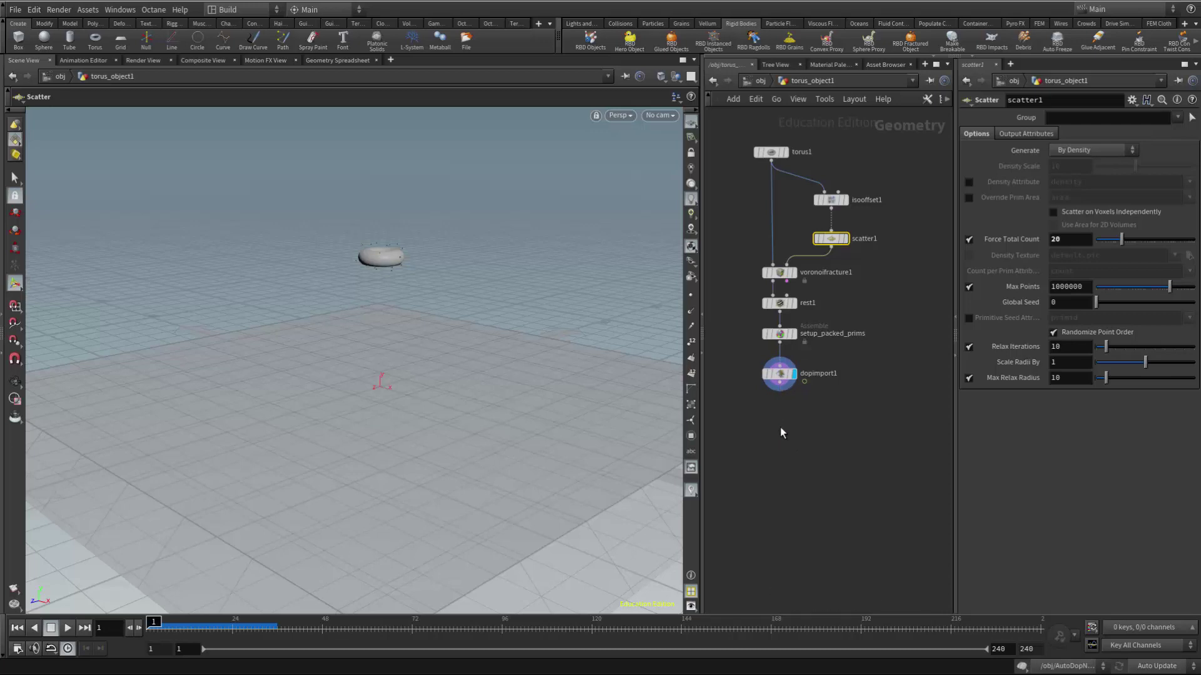
pyautogui.press('Tab')
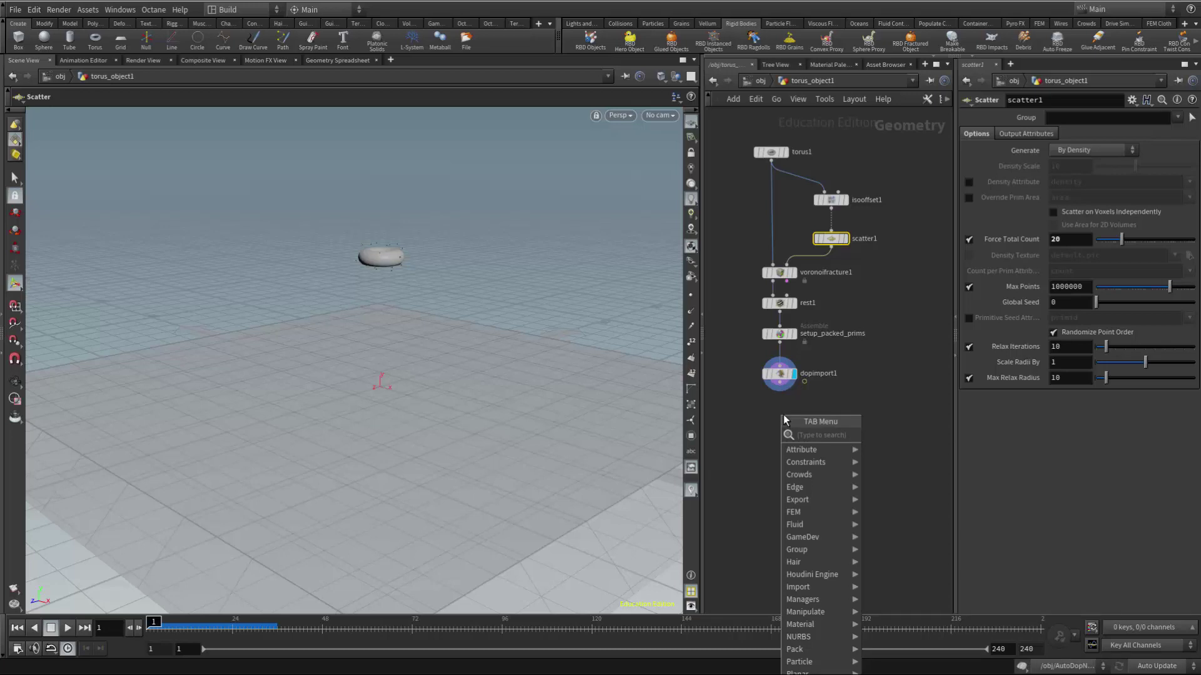
pyautogui.moveTo(803, 504)
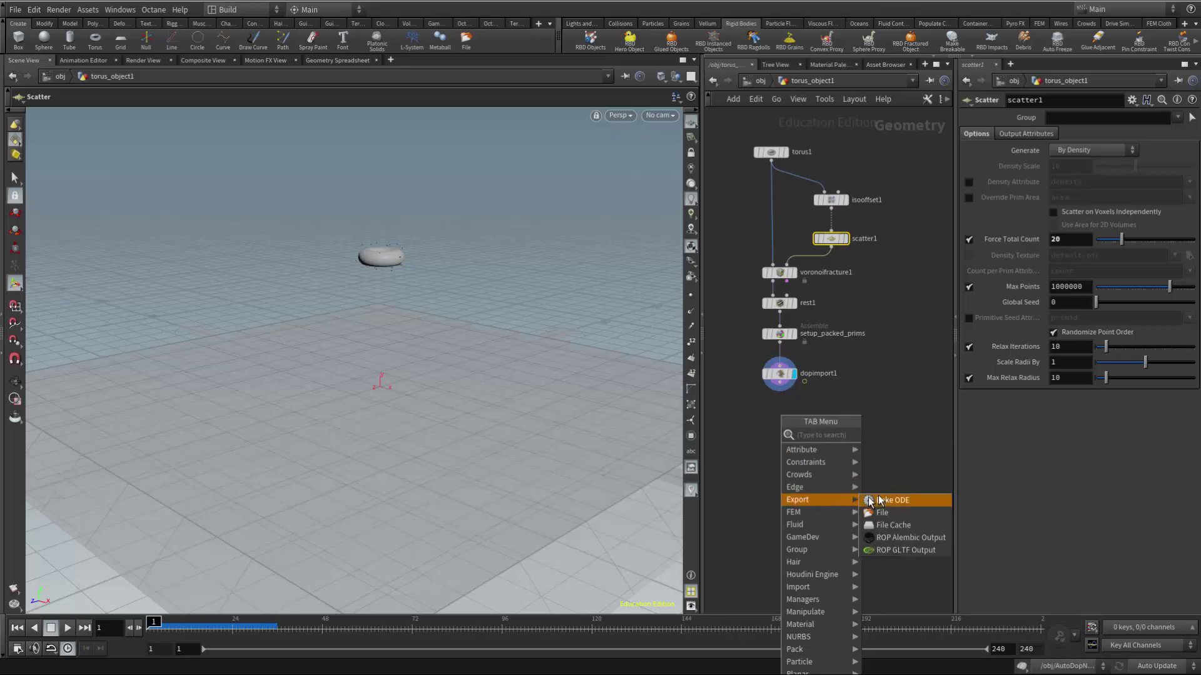
pyautogui.click(905, 527)
pyautogui.click(780, 427)
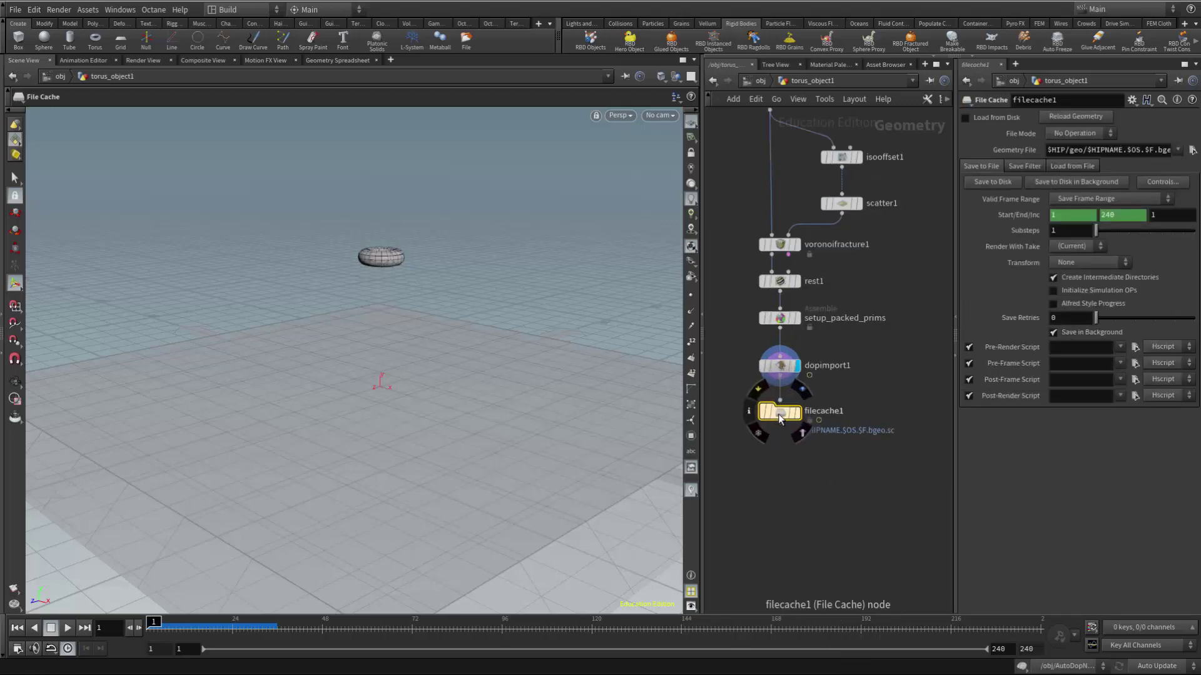
pyautogui.scroll(3, 877, 351)
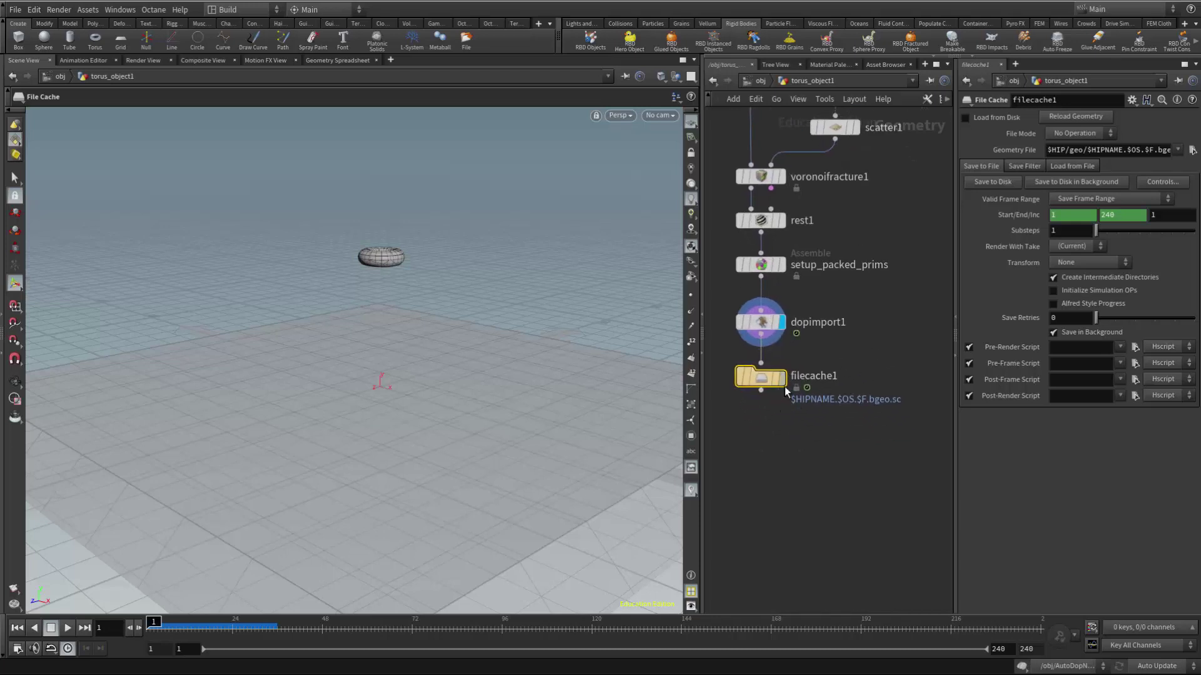
pyautogui.click(783, 378)
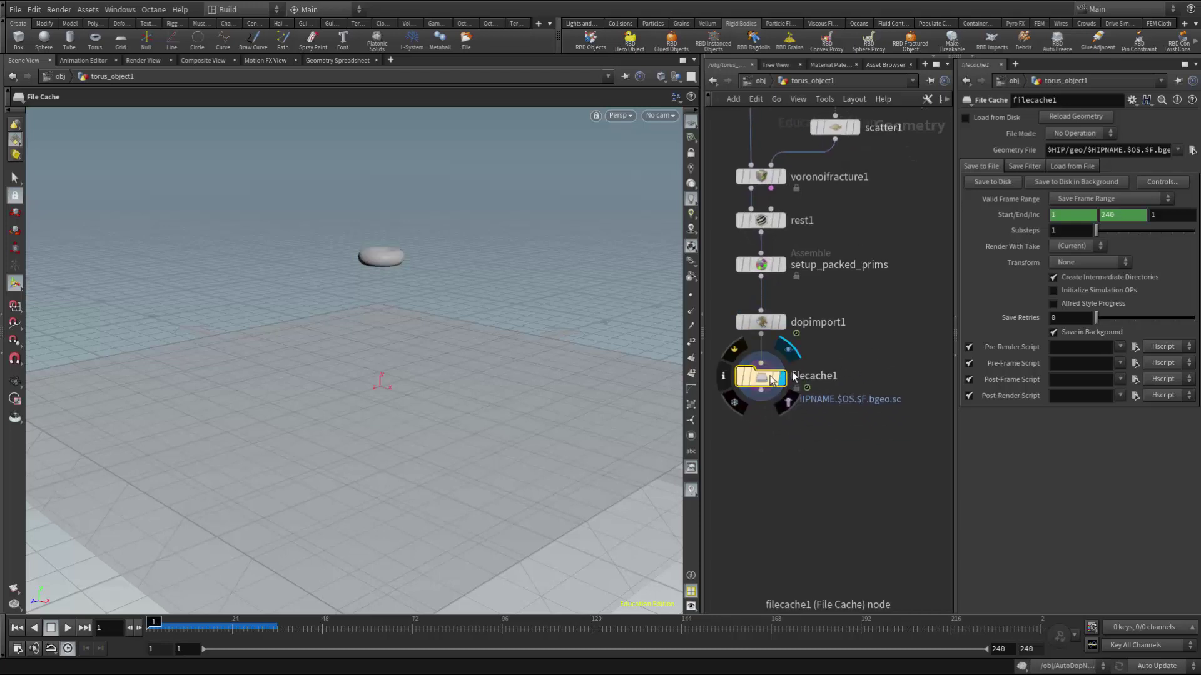
# Widen the parameter area and set the File Cache's Geometry File to $HIP/geo/Debris_Sim.$F.bgeo.sc.
pyautogui.moveTo(956, 292); pyautogui.dragTo(935, 292)
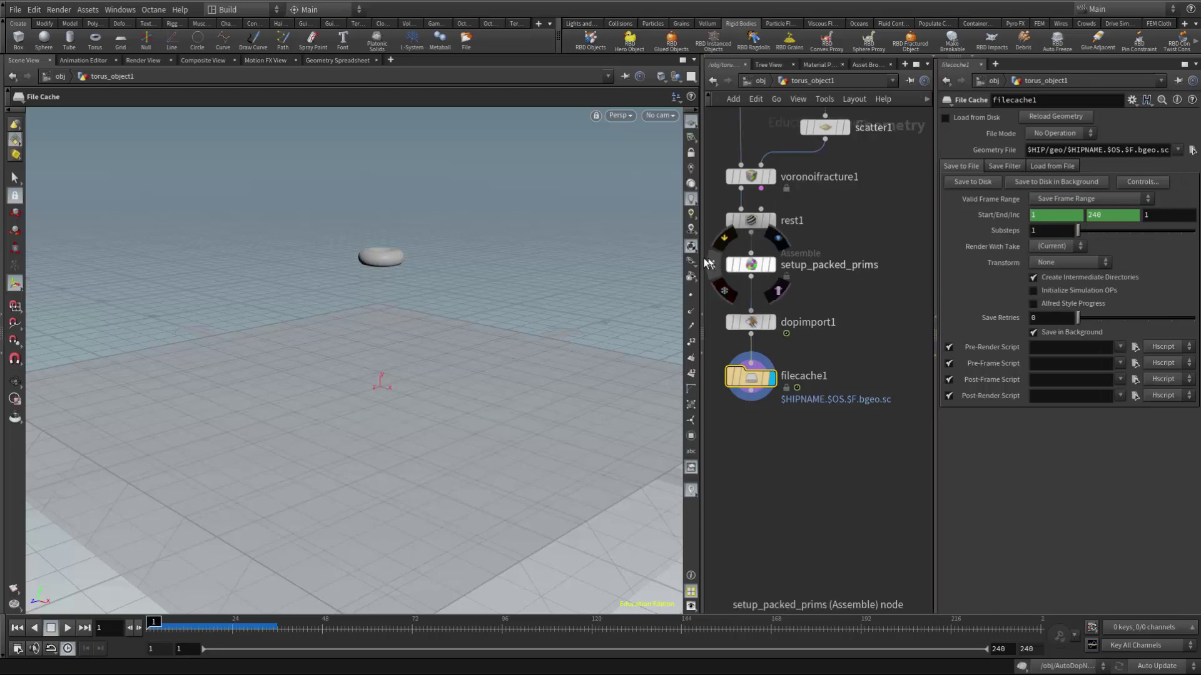
pyautogui.moveTo(702, 264); pyautogui.dragTo(571, 263)
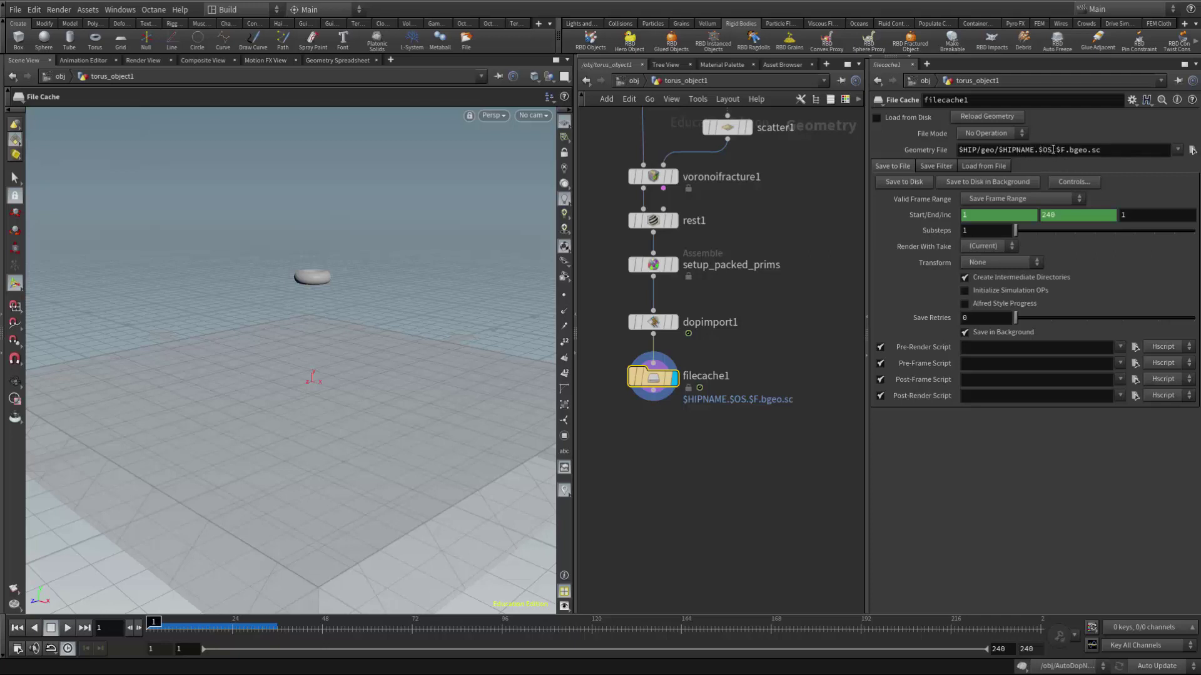
pyautogui.doubleClick(1043, 150)
pyautogui.click(1043, 150)
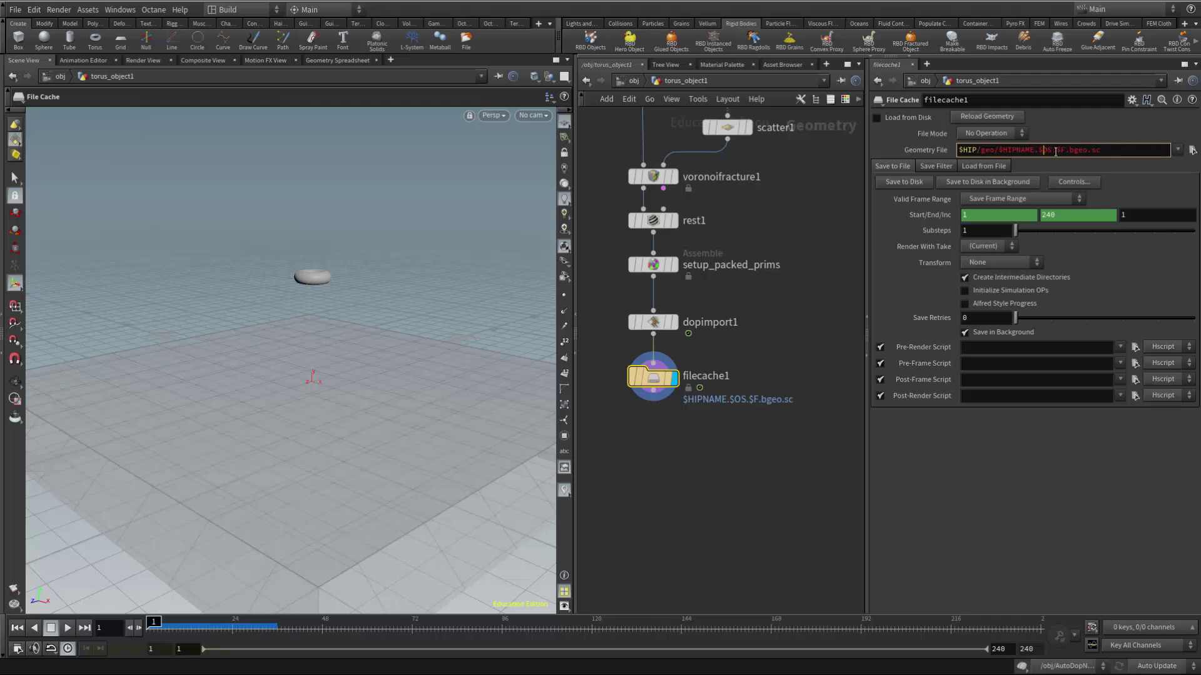
pyautogui.moveTo(1055, 150); pyautogui.dragTo(1002, 150)
pyautogui.click(1035, 151)
pyautogui.press('BackSpace')
pyautogui.click(1110, 152)
pyautogui.press('Return')
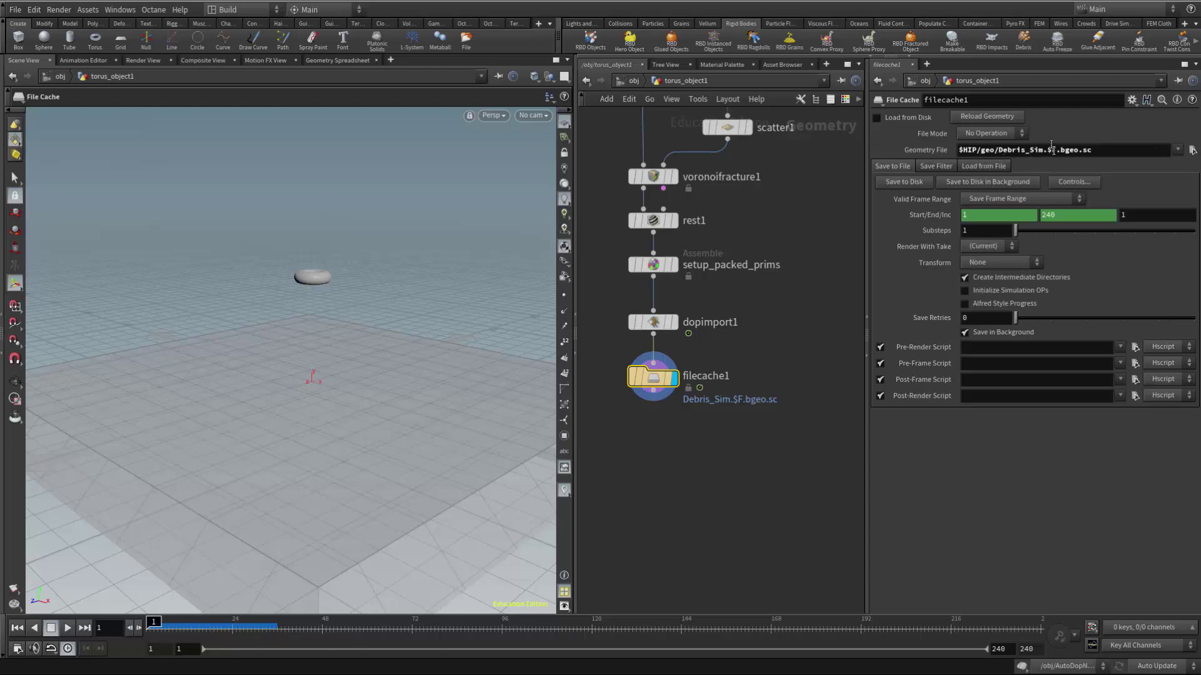
# Check the geo folder in File Explorer, and insert the subfolder Debris_sim/ before the file name in the Geometry File path.
pyautogui.click(1000, 150)
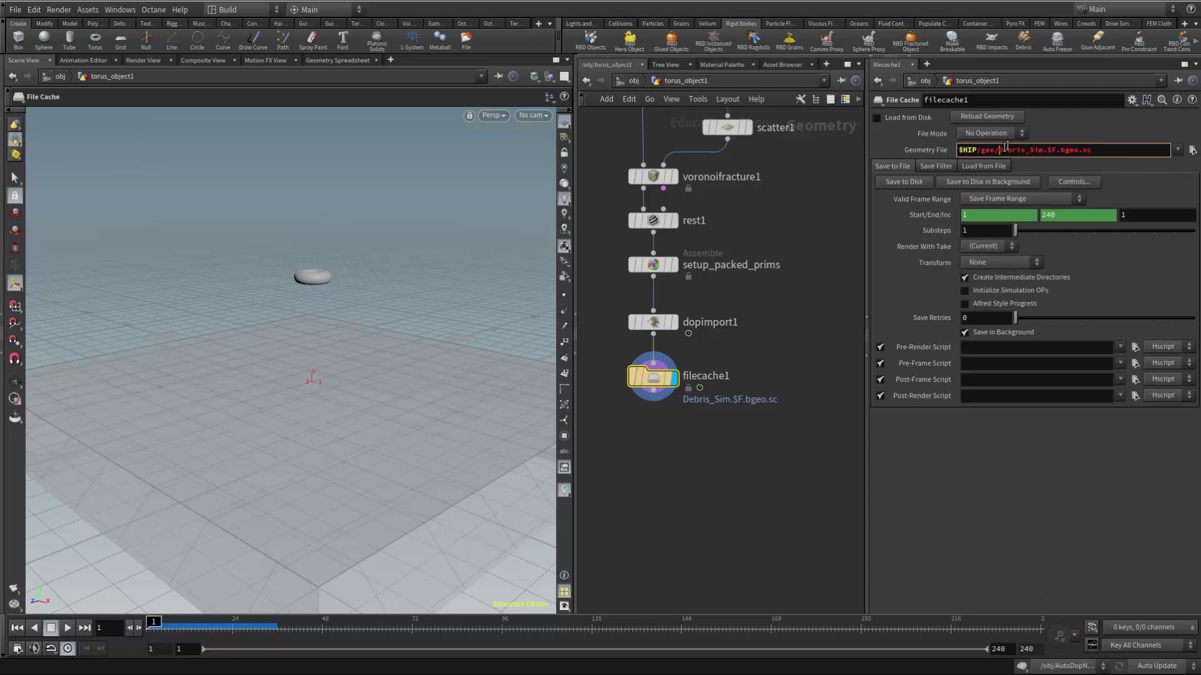
pyautogui.hotkey('alt', 'Tab')
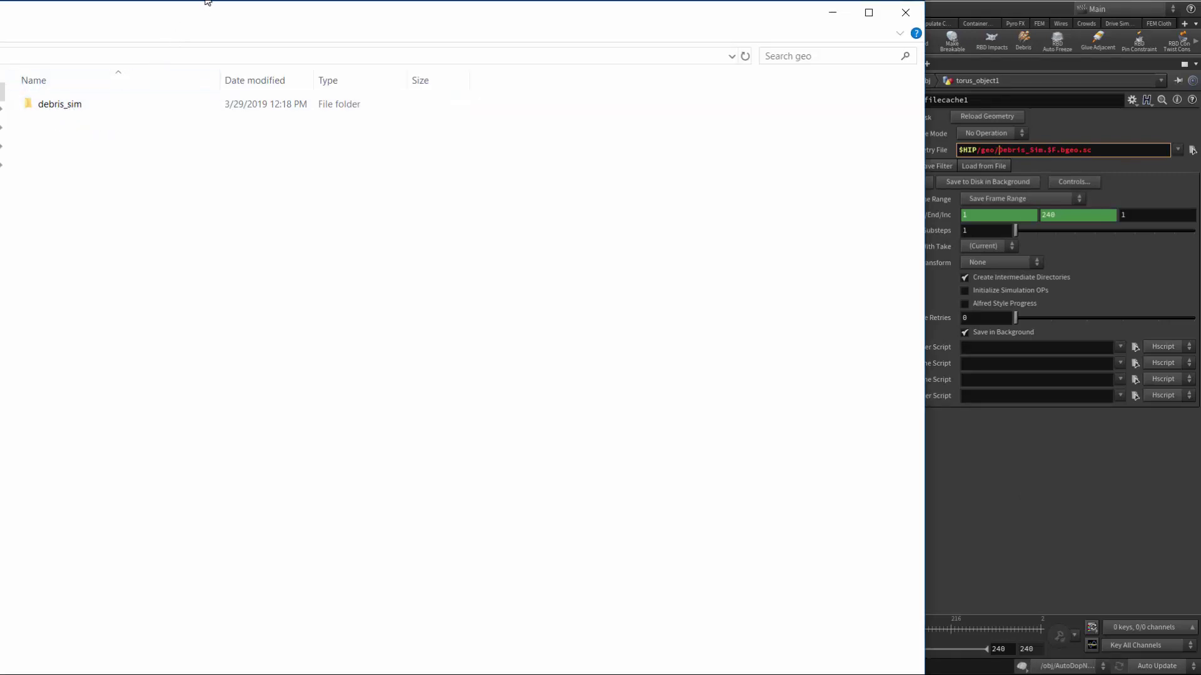
pyautogui.hotkey('alt', 'Tab')
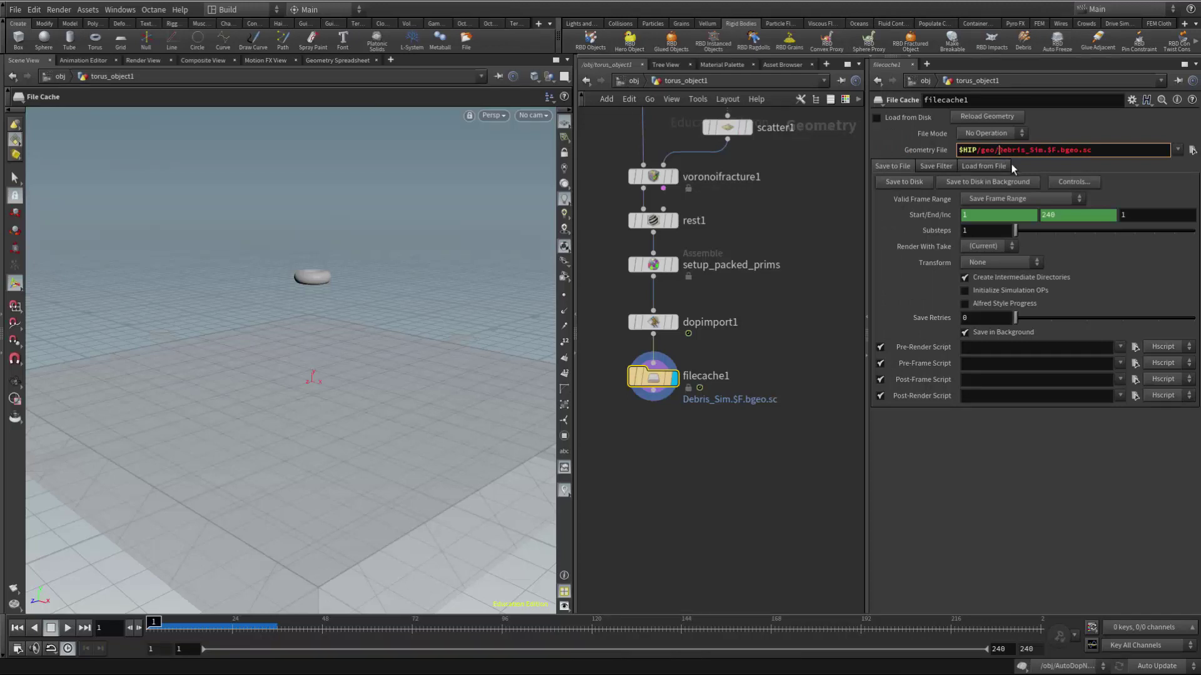
pyautogui.write('Debris_sim/')
pyautogui.press('Return')
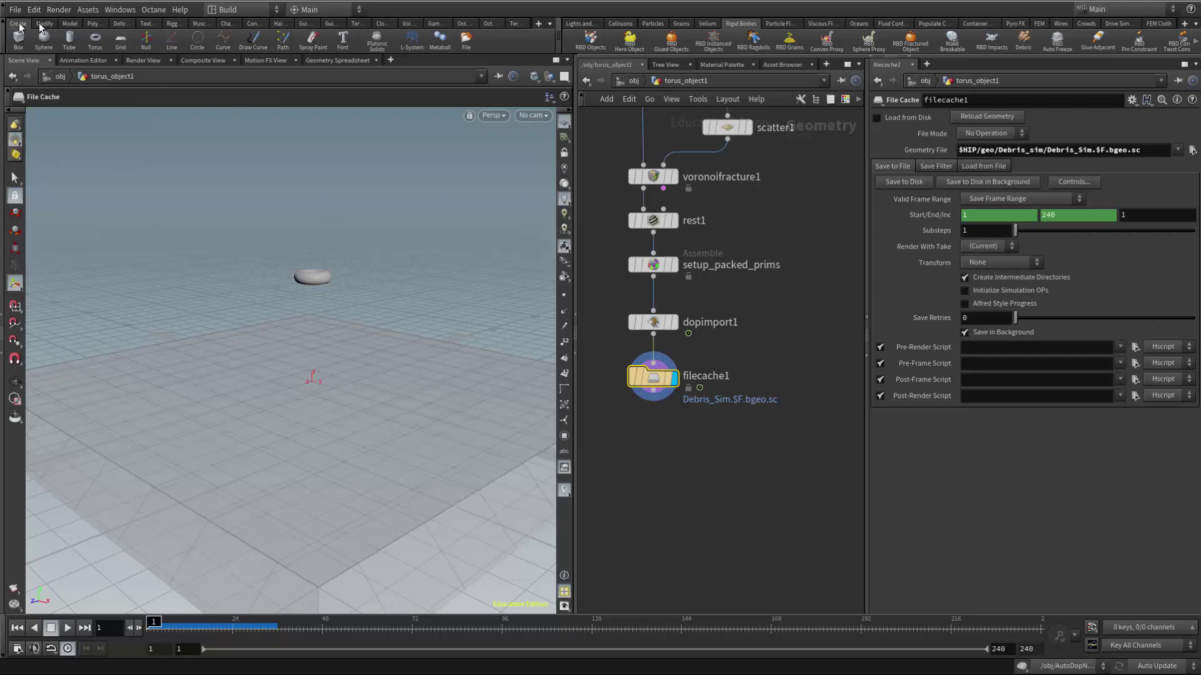
# Check the geo folder again, and change the file name's initial letter to lowercase, giving $HIP/geo/Debris_sim/debris_Sim.$F.bgeo.sc.
pyautogui.hotkey('alt', 'Tab')
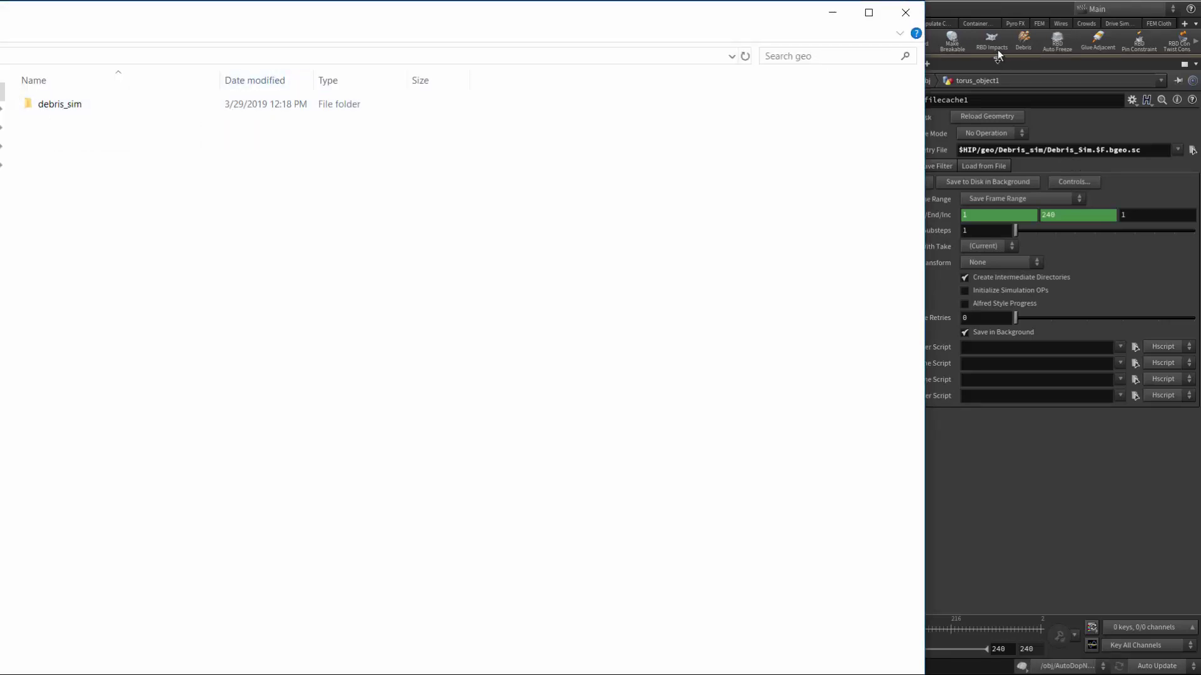
pyautogui.click(987, 2)
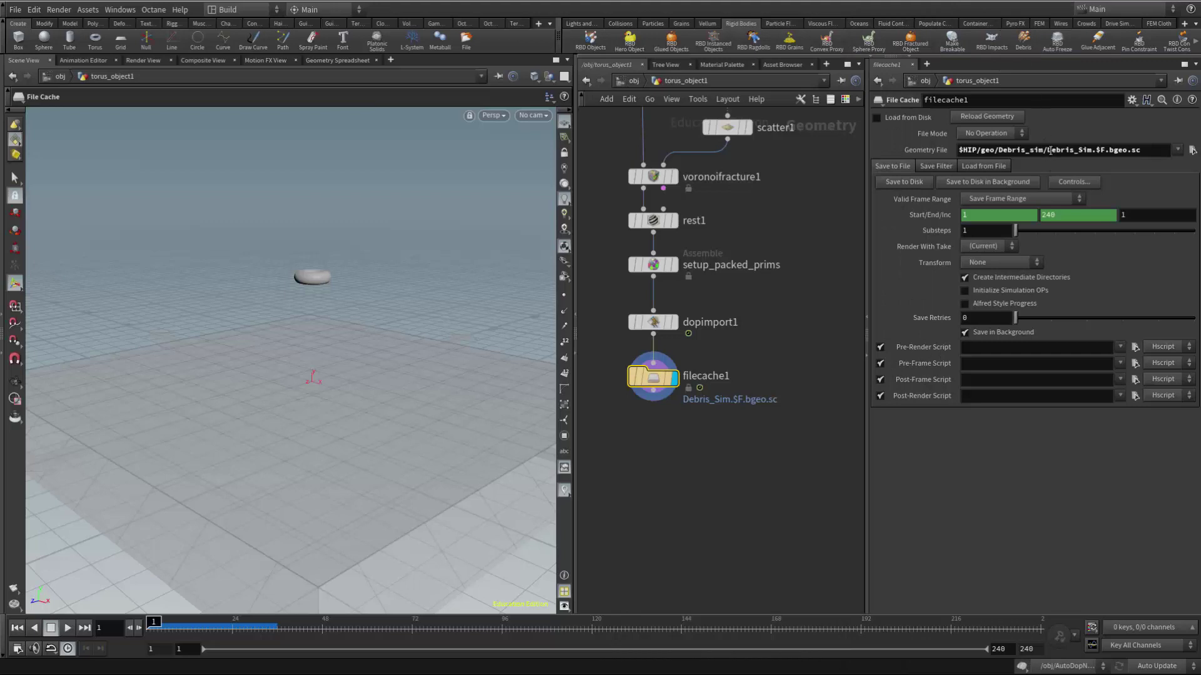
pyautogui.click(1048, 150)
pyautogui.press('BackSpace')
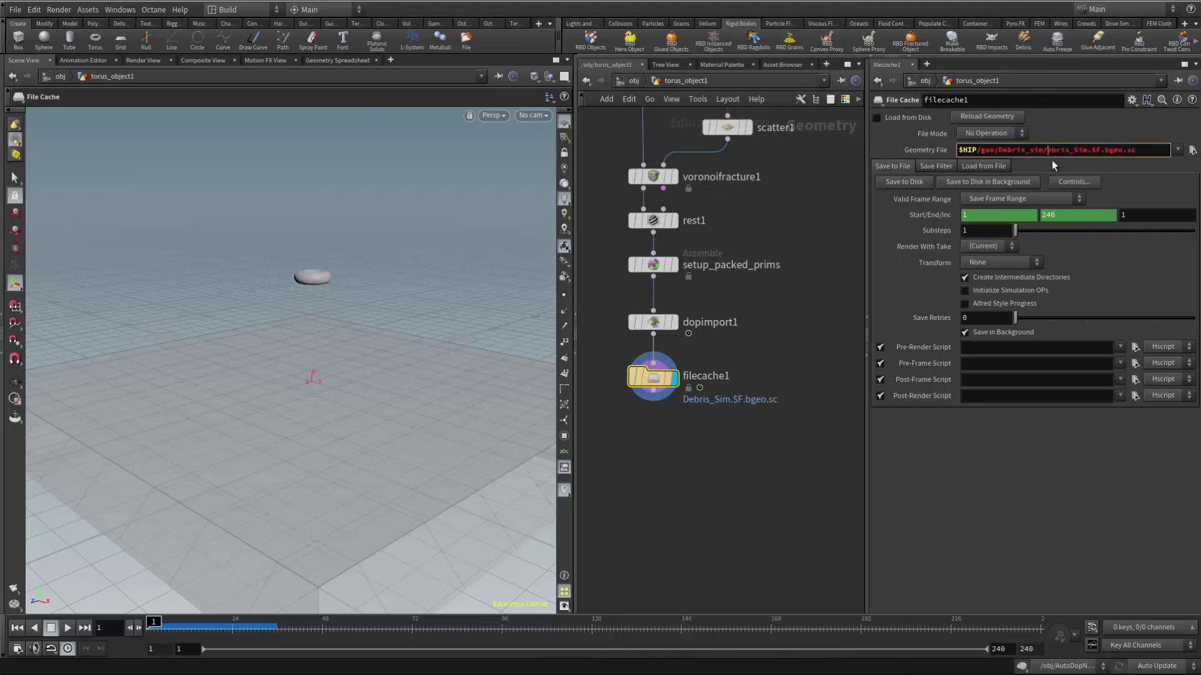
pyautogui.write('d')
pyautogui.press('Return')
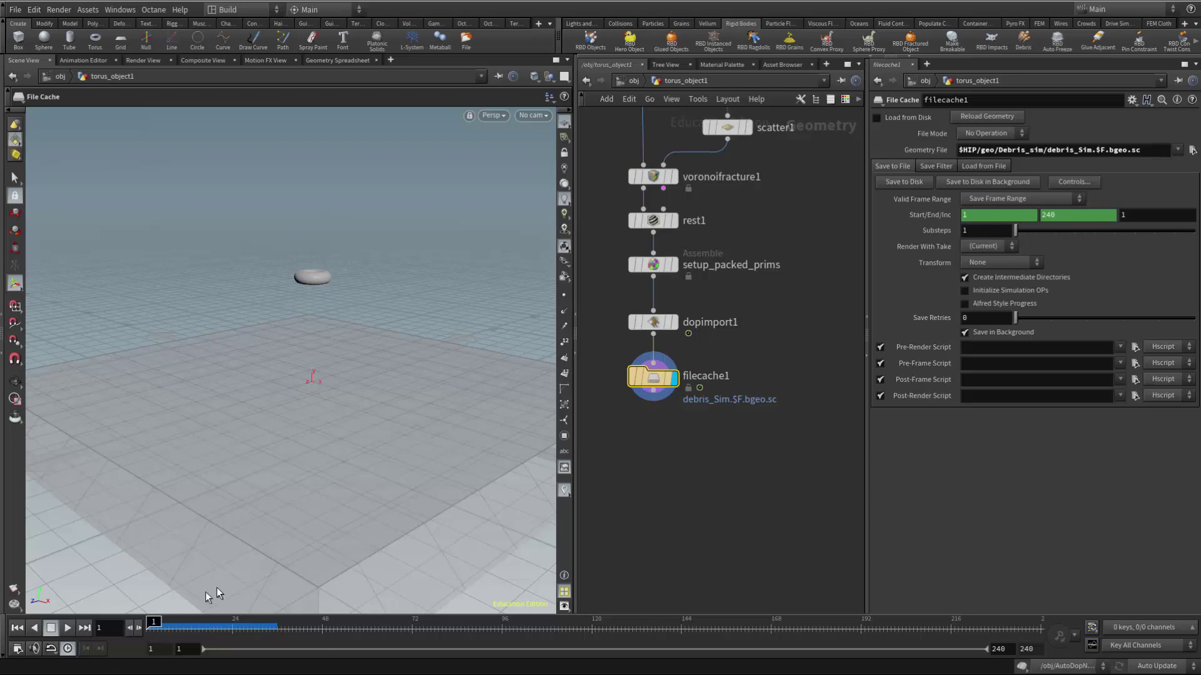
# Scrub and play through the torus debris simulation, stopping at about frame 159.
pyautogui.moveTo(154, 621); pyautogui.dragTo(277, 616)
pyautogui.click(67, 627)
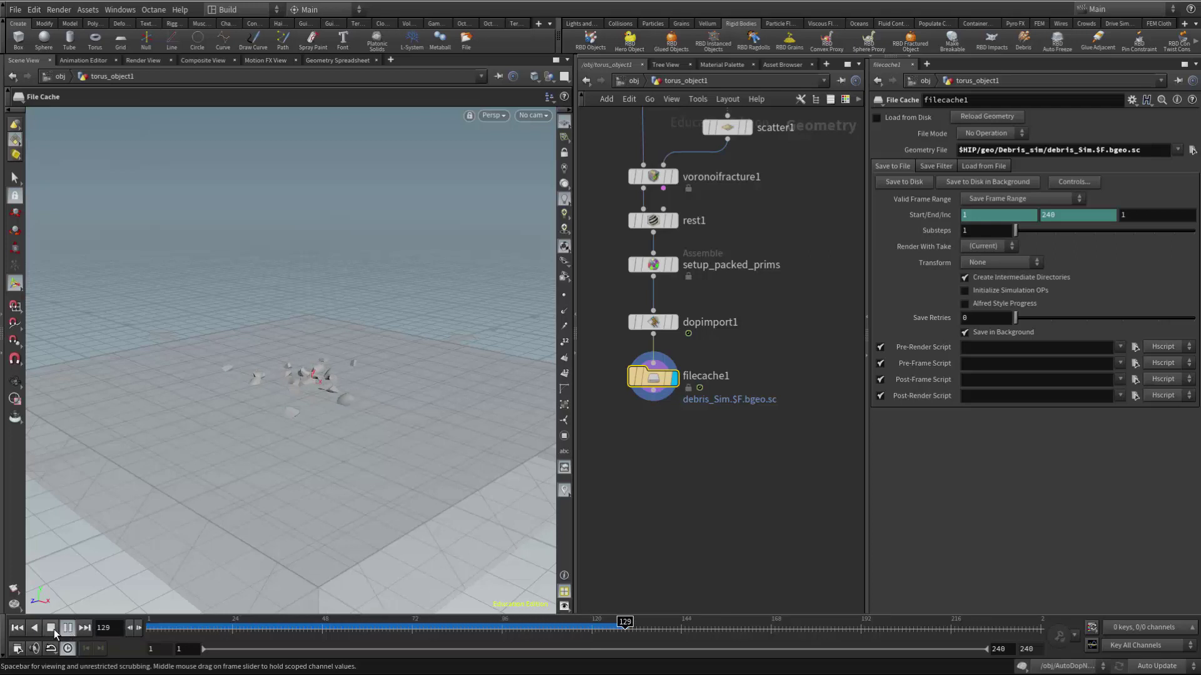
pyautogui.click(53, 628)
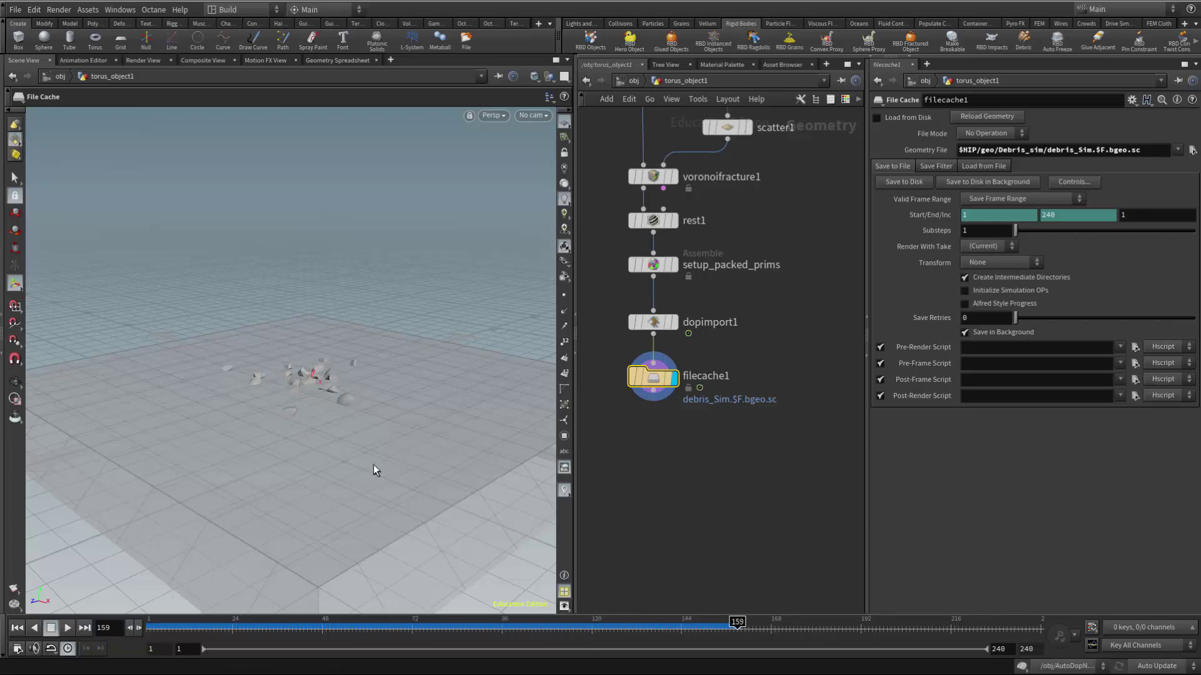
# Remove the expression from the File Cache's end frame and set the end frame to 144.
pyautogui.click(920, 218)
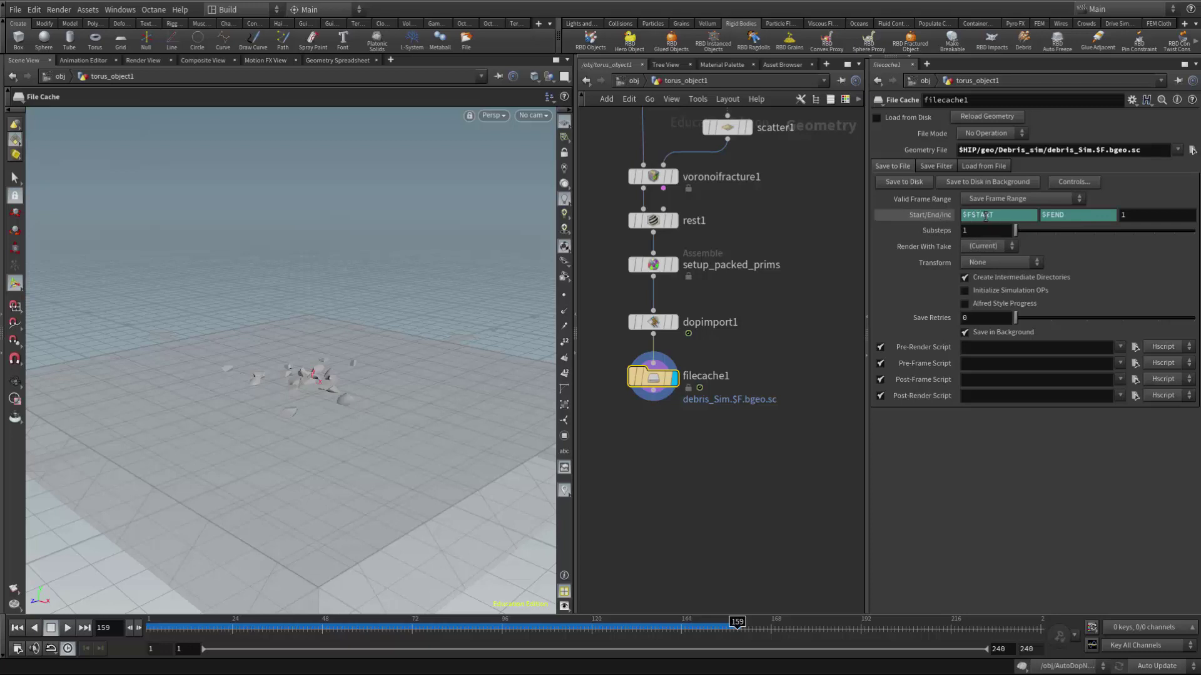
pyautogui.rightClick(1066, 215)
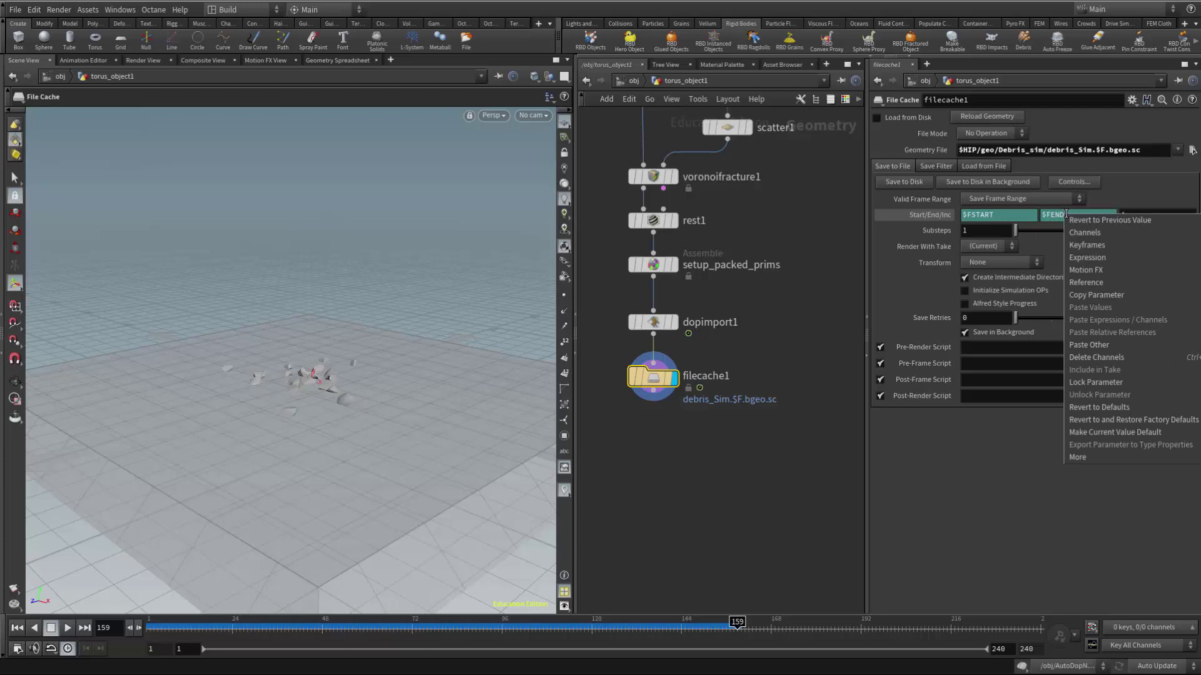
pyautogui.click(1092, 357)
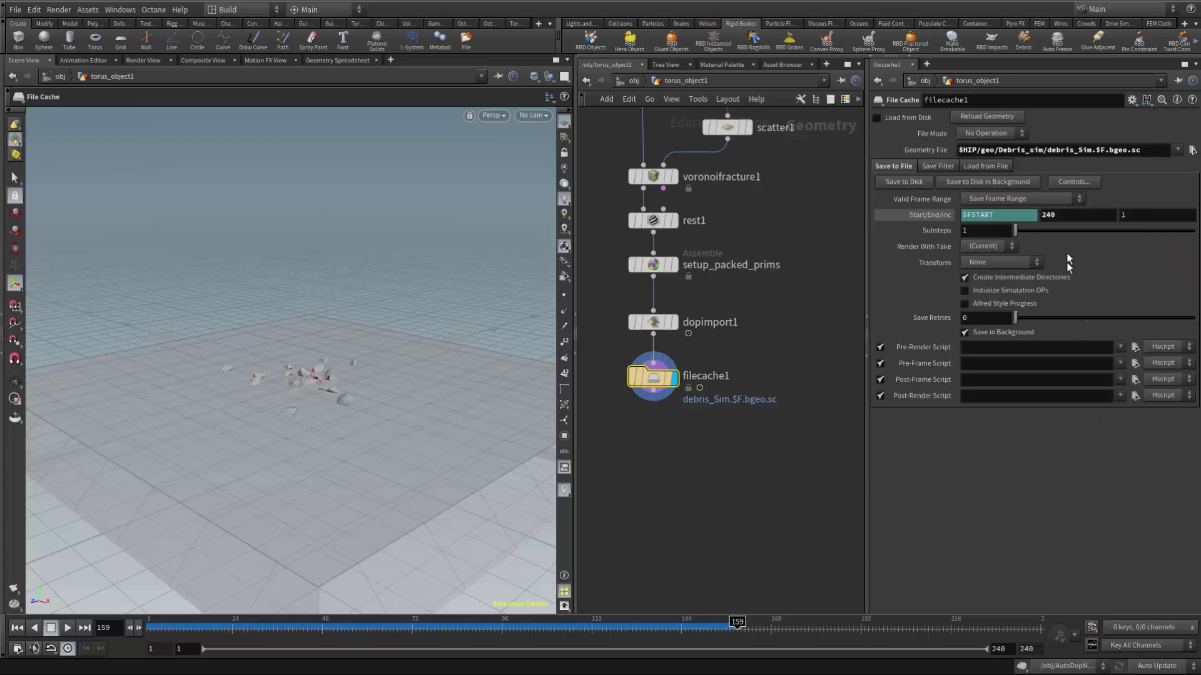
pyautogui.click(1059, 216)
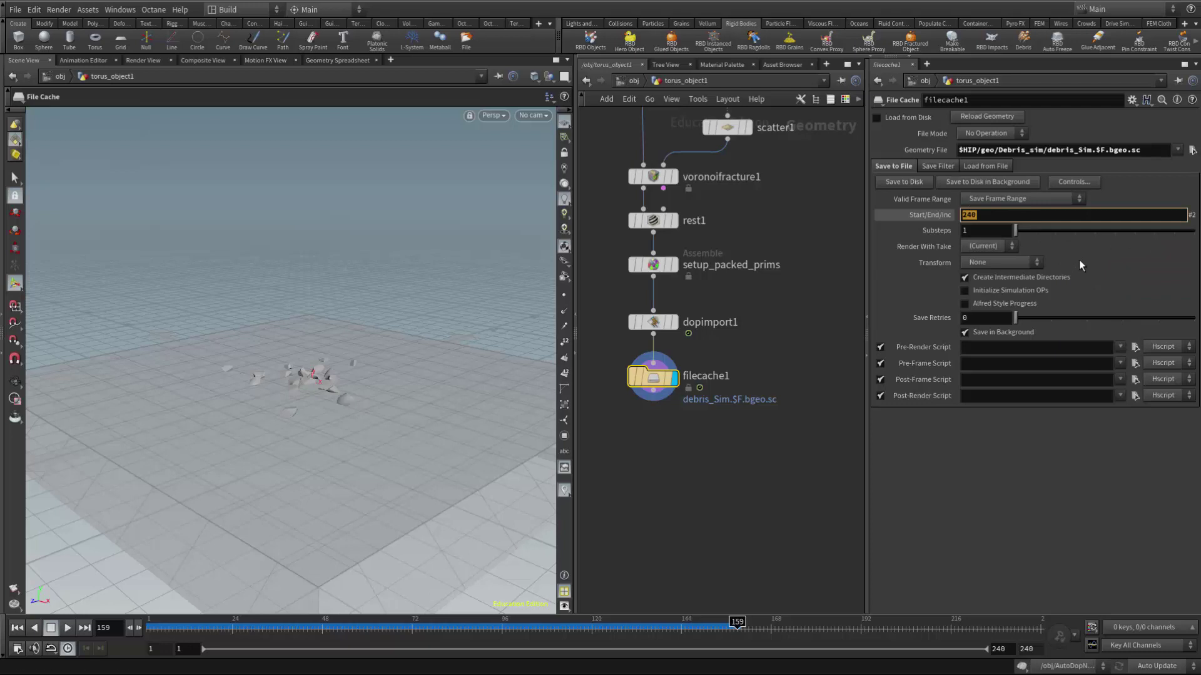
pyautogui.write('144')
pyautogui.press('Return')
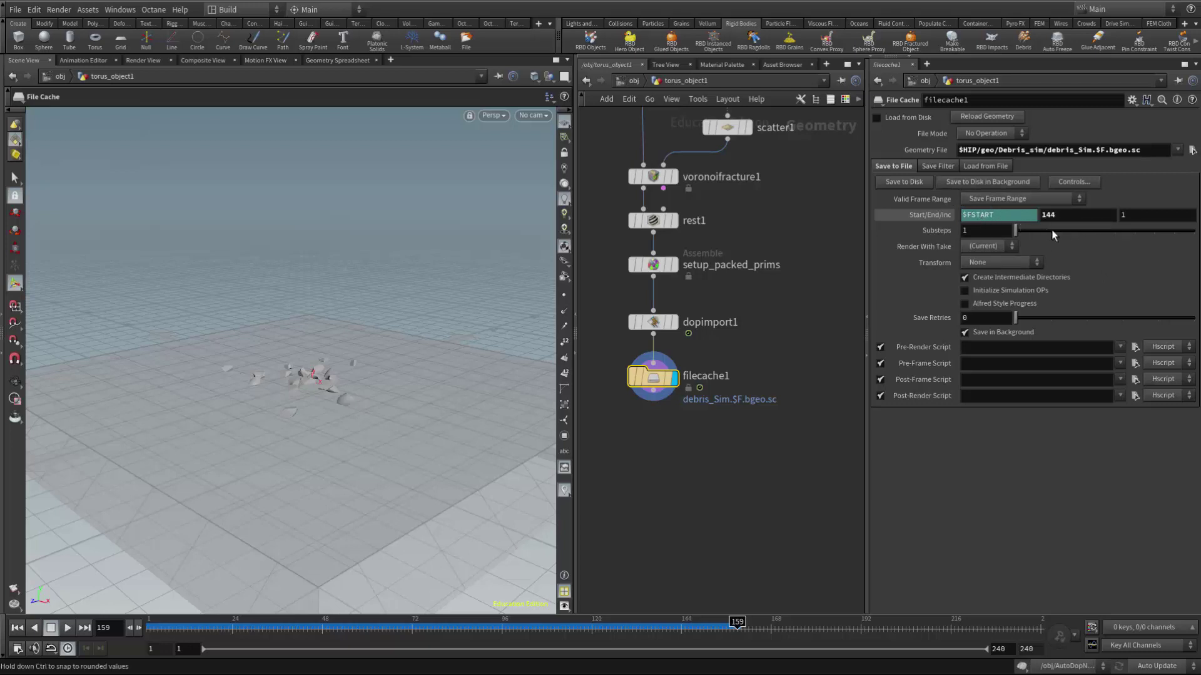
# Save the cache to disk, check the written bgeo.sc files in the debris_sim folder in File Explorer, and return to Houdini.
pyautogui.click(905, 184)
pyautogui.hotkey('alt', 'Tab')
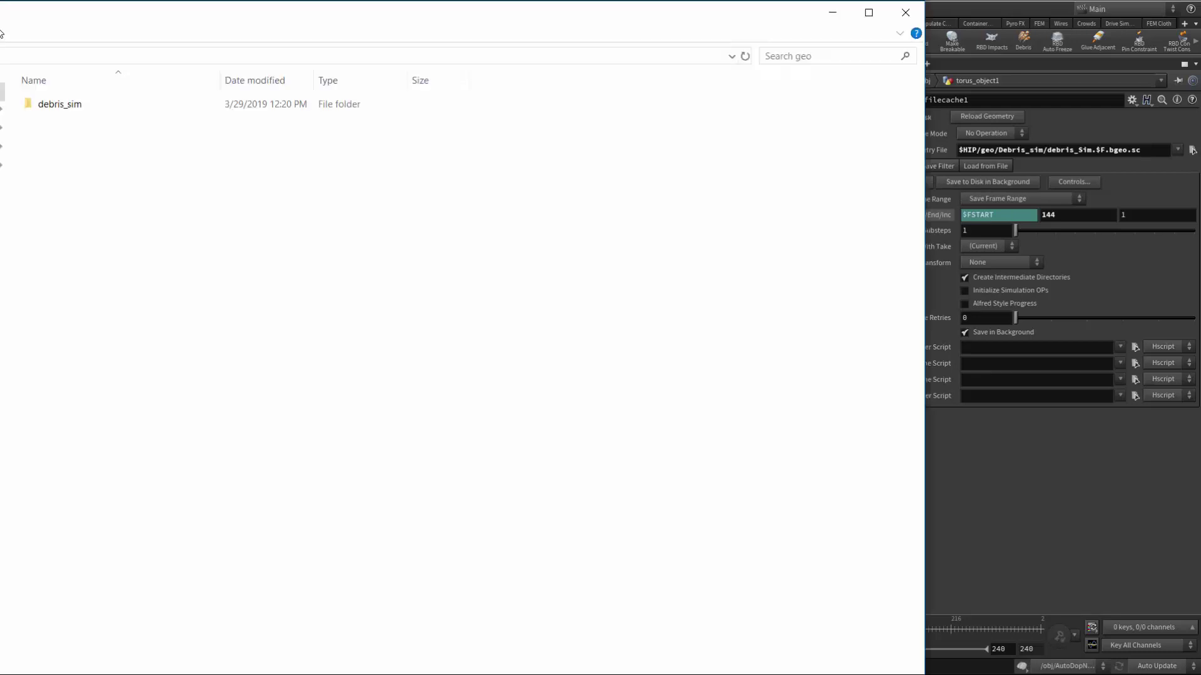
pyautogui.doubleClick(69, 108)
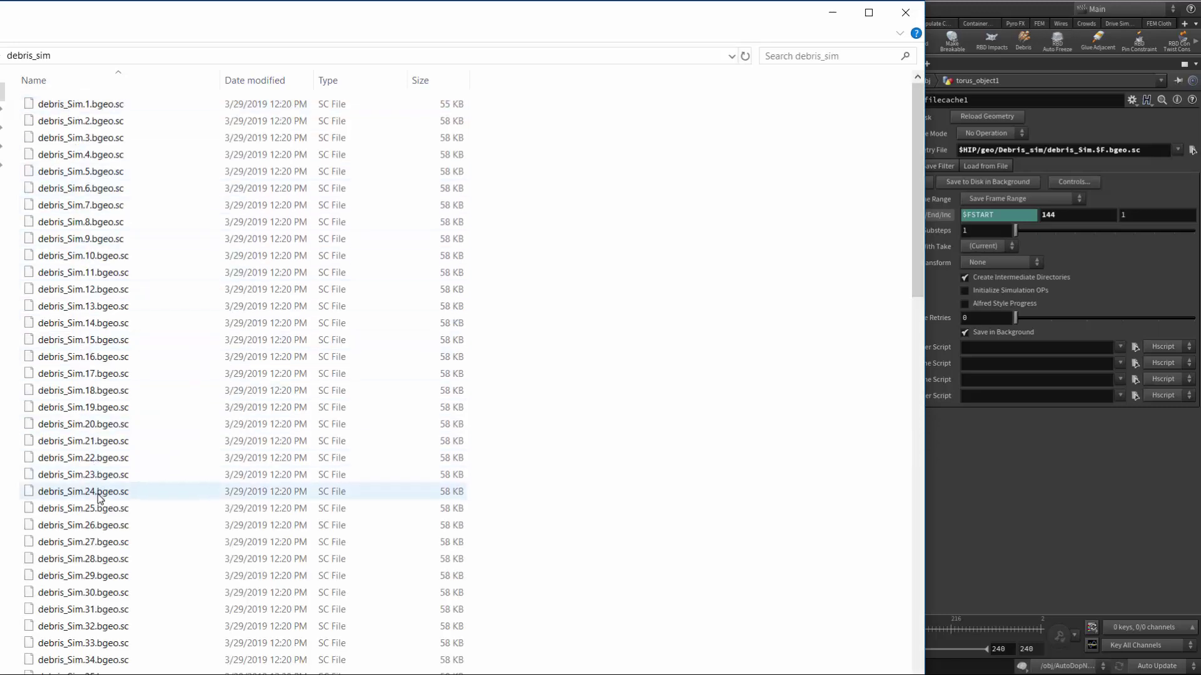
pyautogui.scroll(-3, 99, 501)
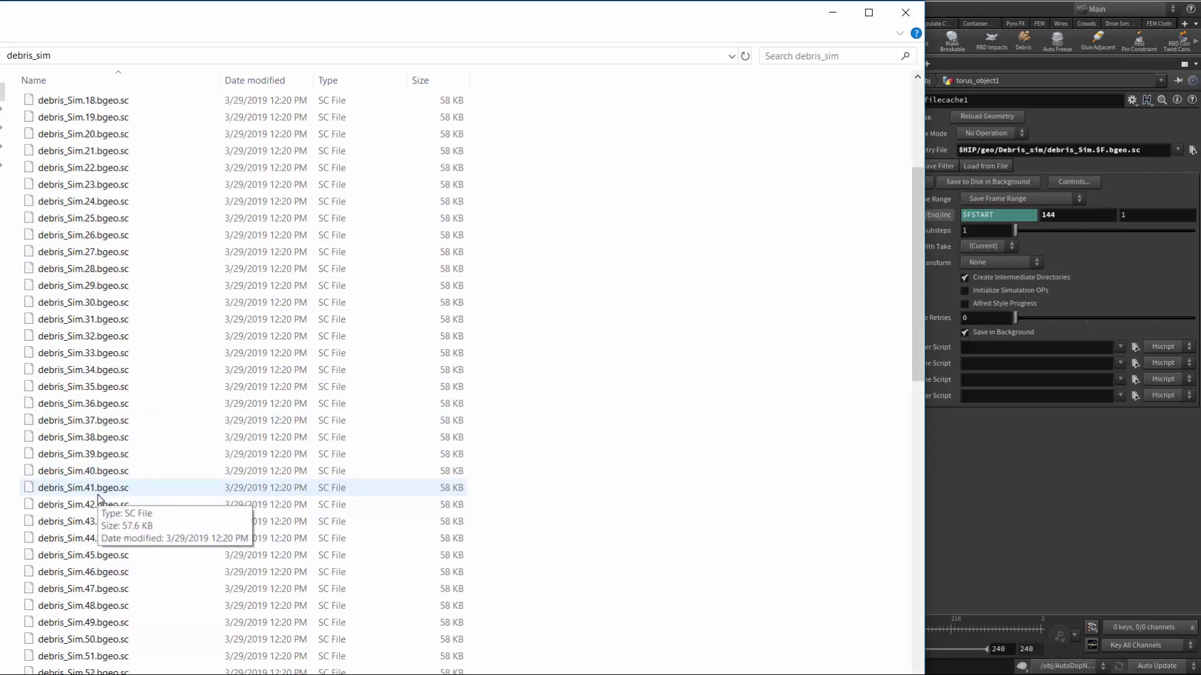
pyautogui.scroll(2, 98, 499)
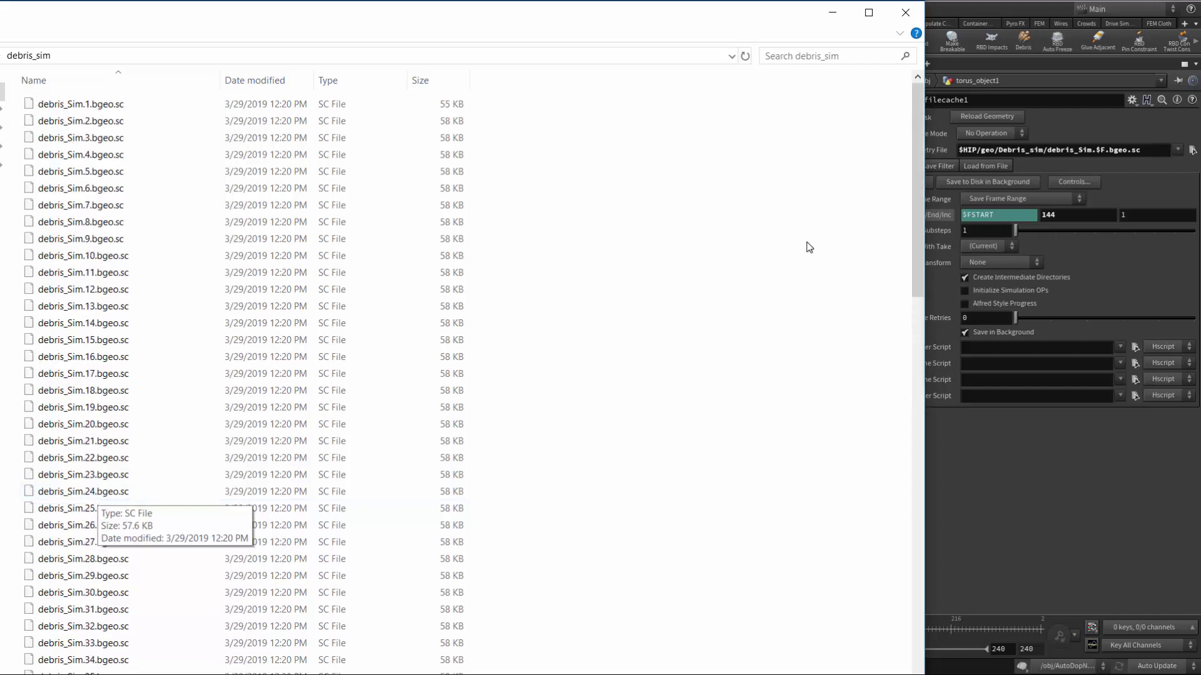
pyautogui.click(831, 12)
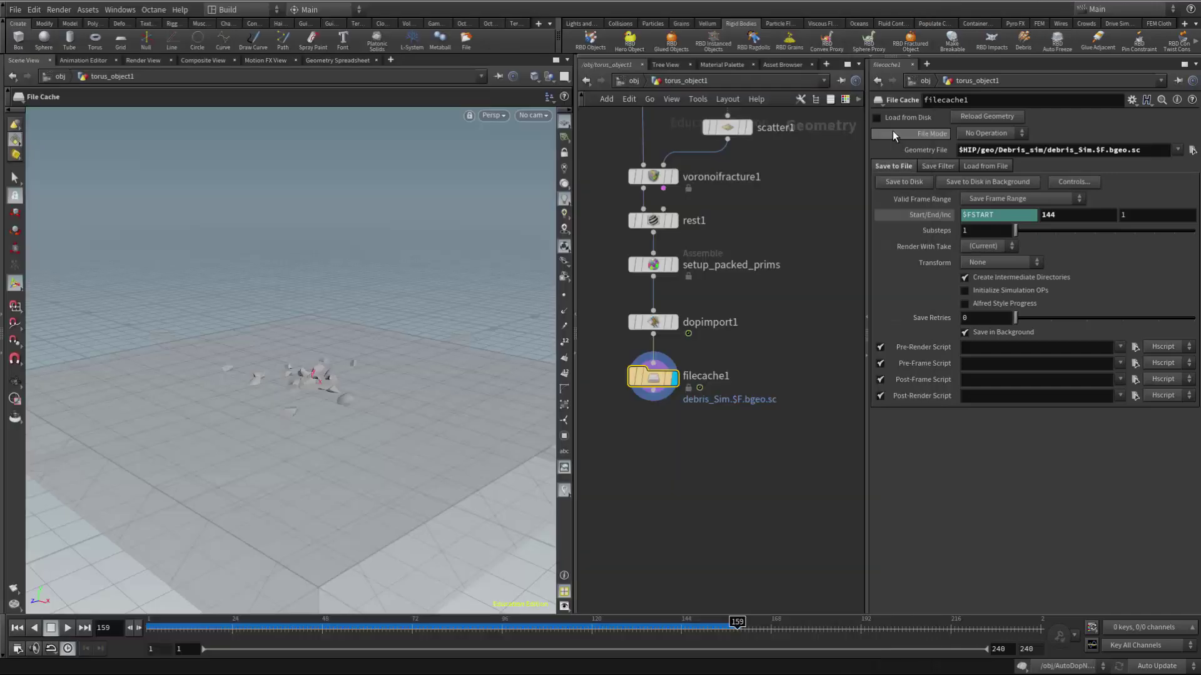
# Turn on Load from Disk for filecache1 and scrub the cached debris back to frame 1.
pyautogui.moveTo(655, 382); pyautogui.dragTo(654, 385)
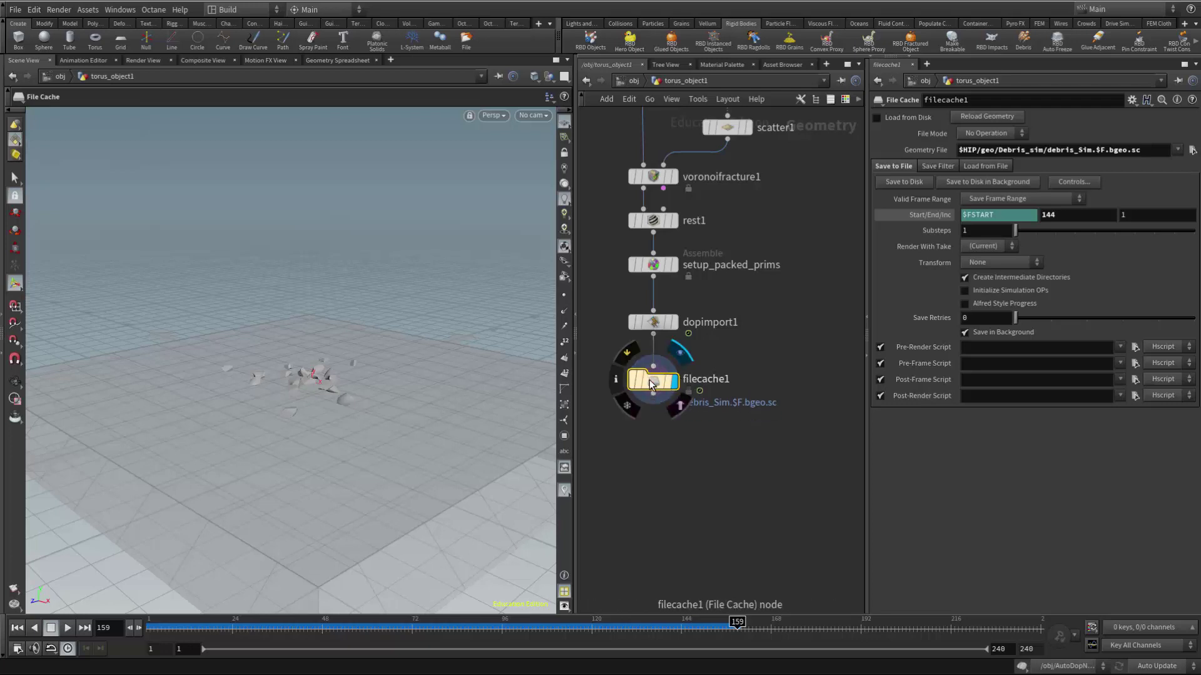
pyautogui.click(876, 118)
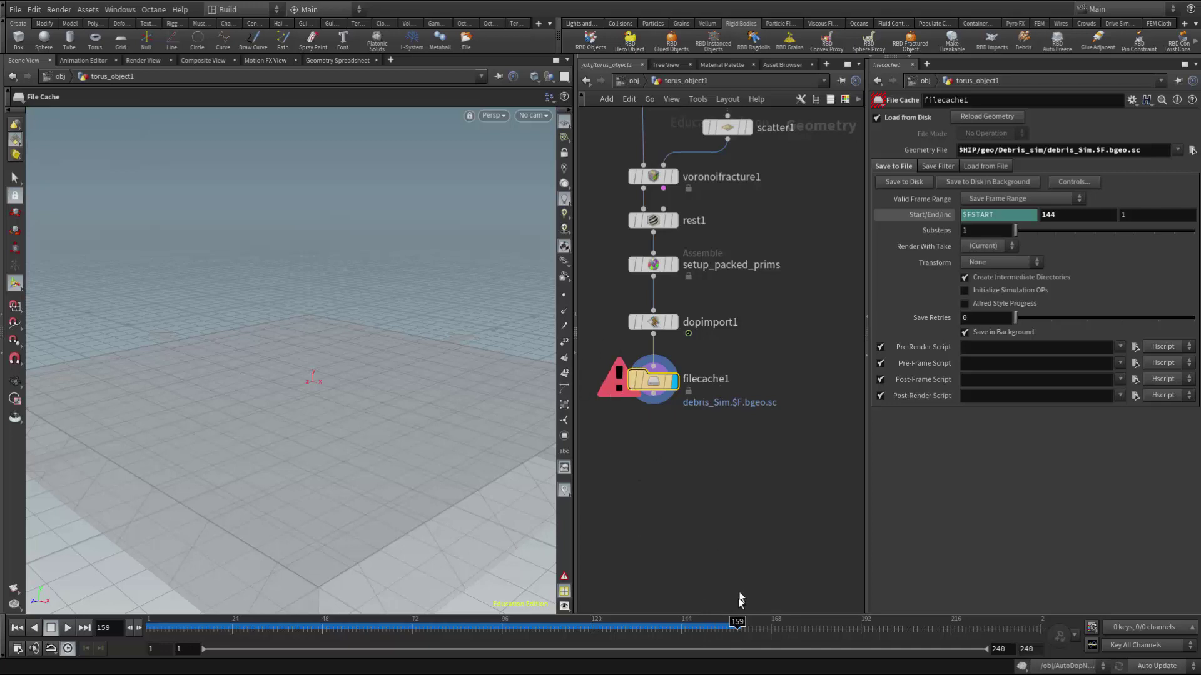
pyautogui.moveTo(738, 621)
pyautogui.mouseDown()
pyautogui.moveTo(192, 621)
pyautogui.moveTo(724, 621)
pyautogui.moveTo(629, 622)
pyautogui.mouseUp()
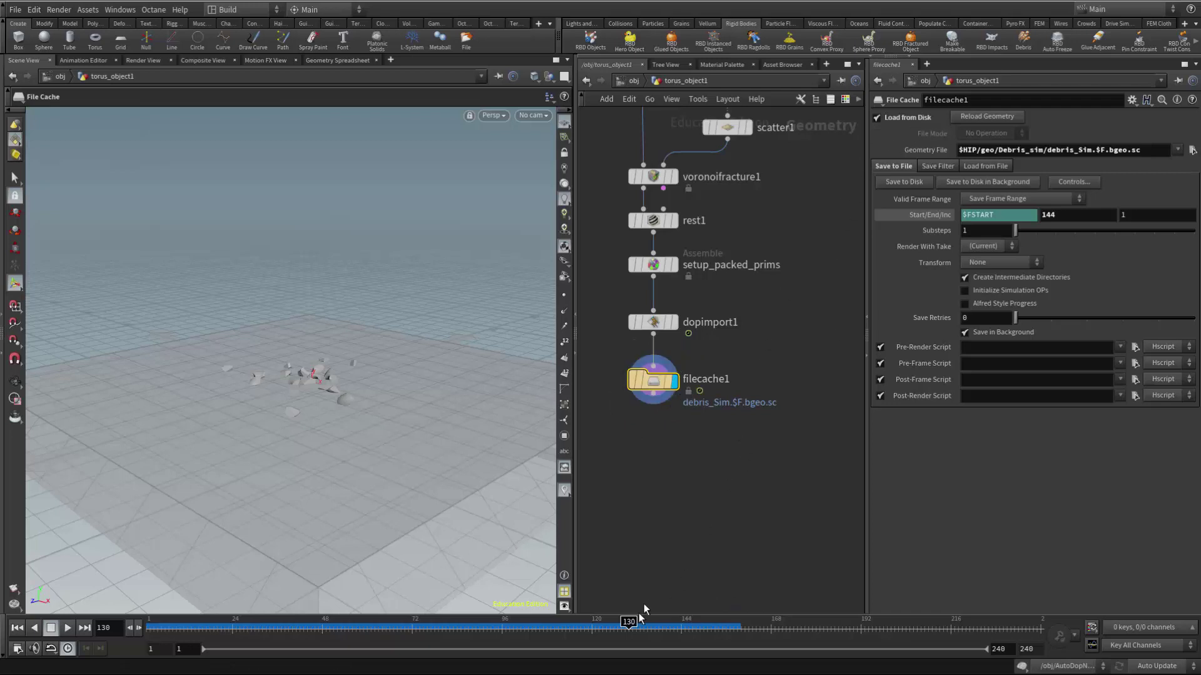
pyautogui.moveTo(628, 621); pyautogui.dragTo(148, 623)
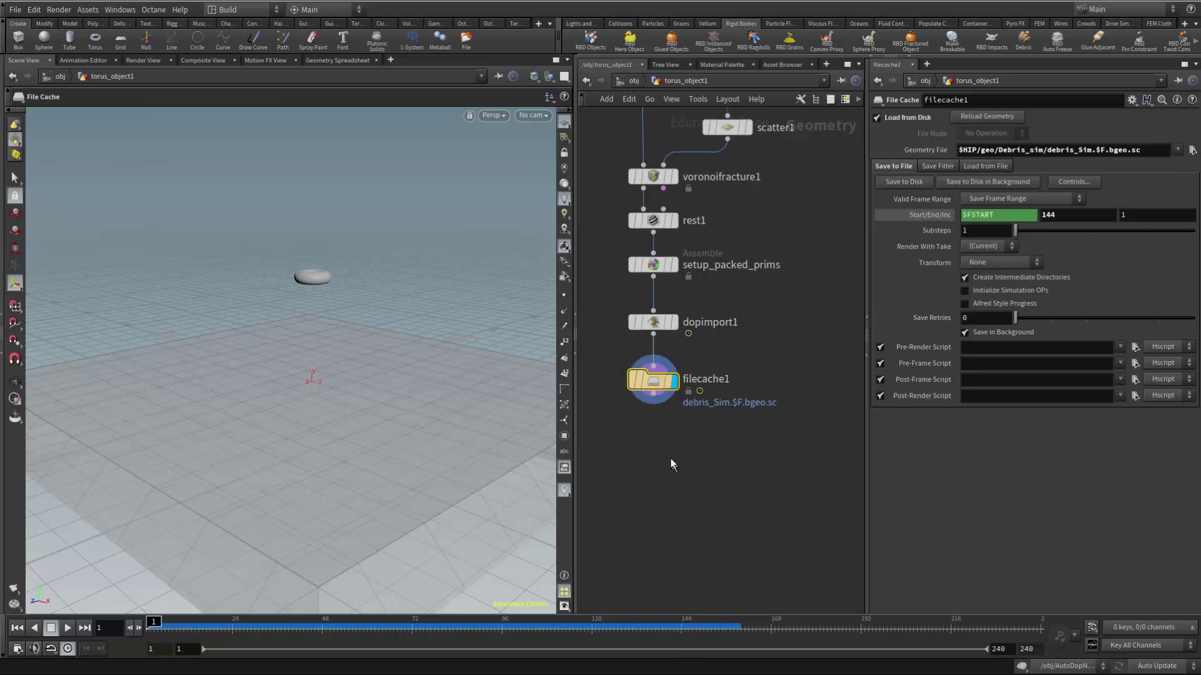
# Add a Time Shift node below filecache1, connect it to the cache's output, and display it.
pyautogui.press('Tab')
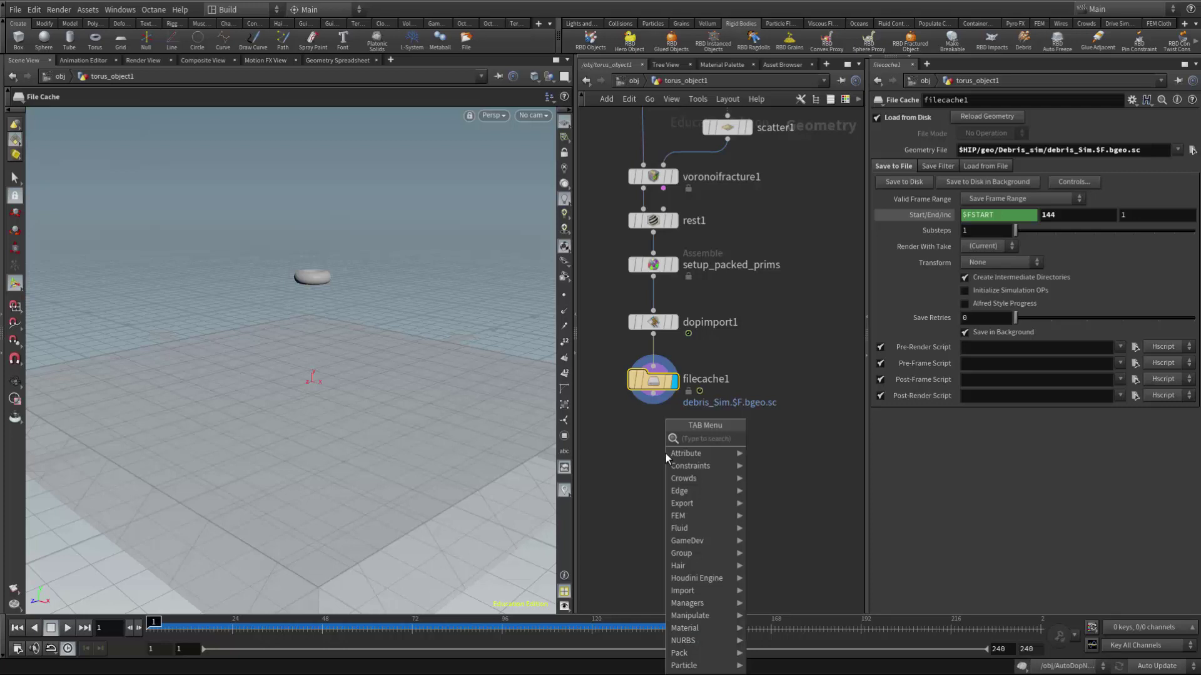
pyautogui.write('time')
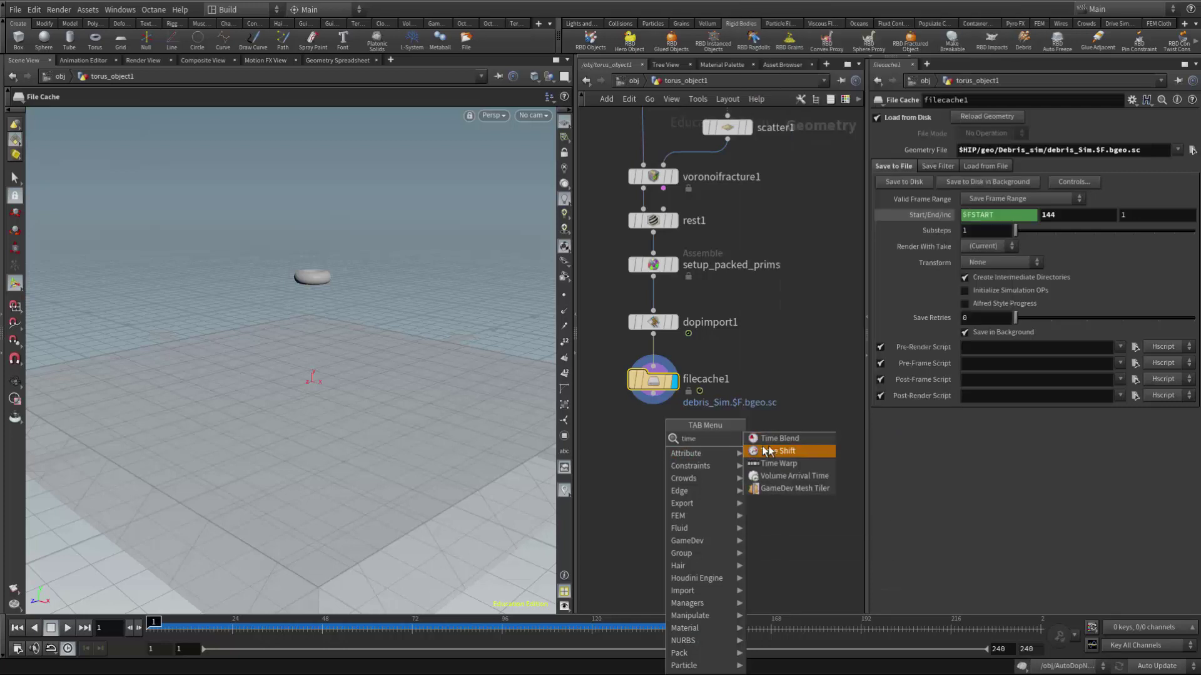
pyautogui.click(766, 452)
pyautogui.click(650, 445)
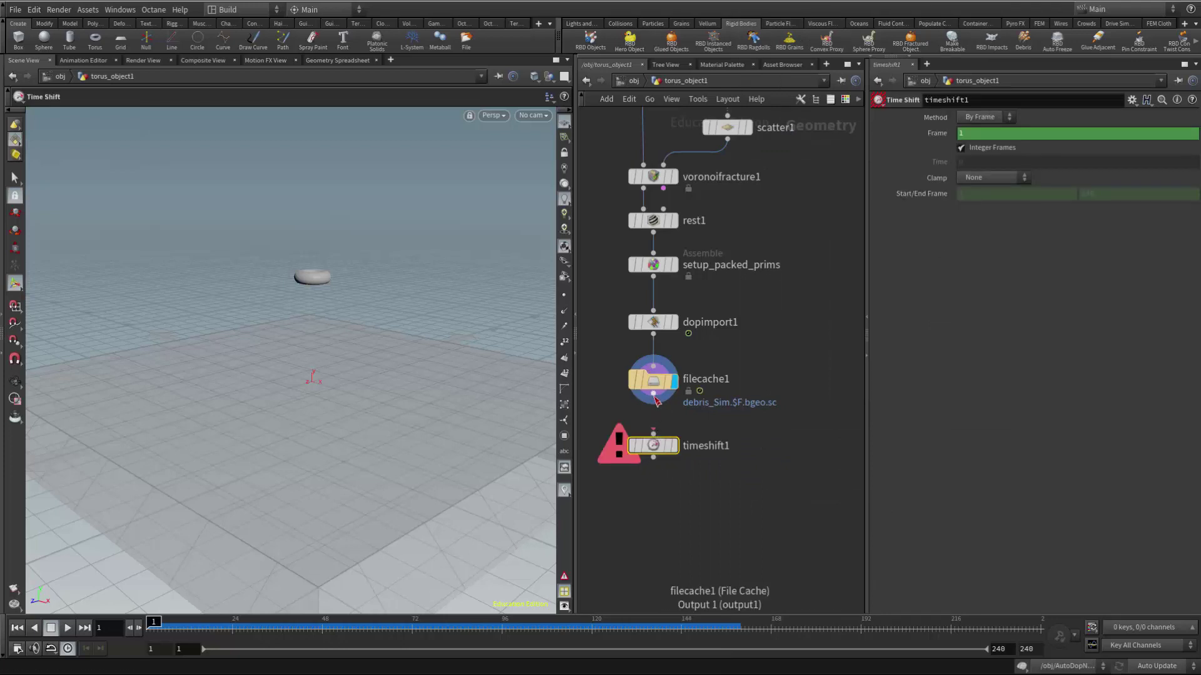
pyautogui.moveTo(653, 394); pyautogui.dragTo(673, 441)
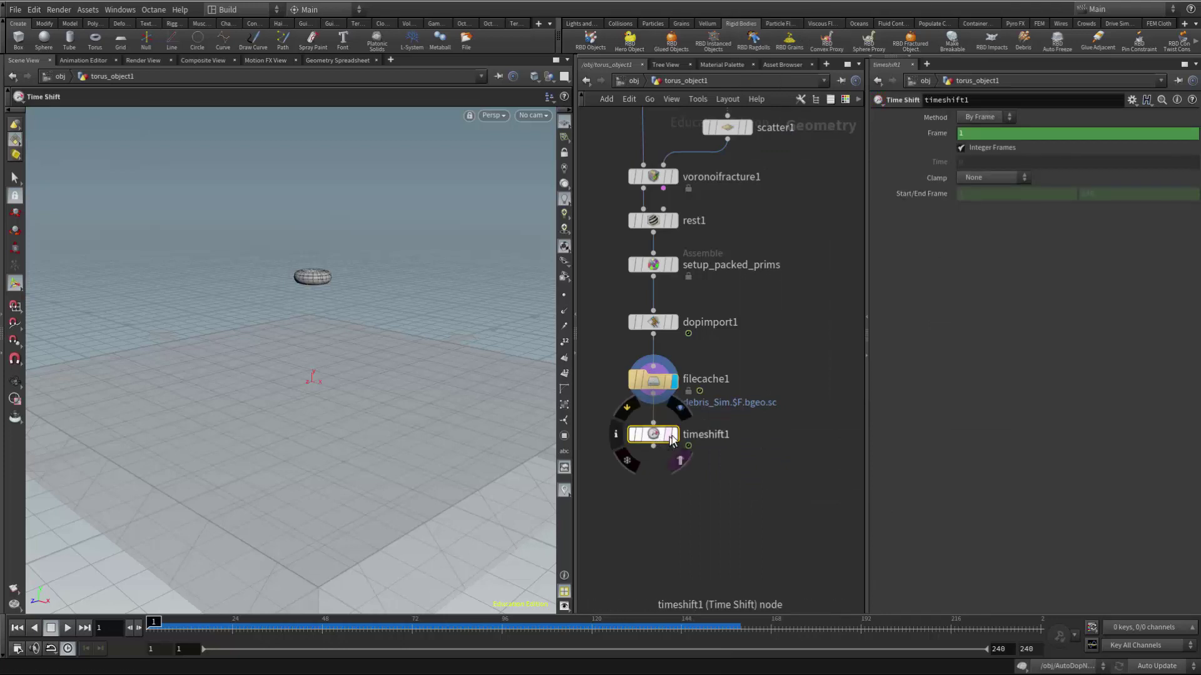
pyautogui.click(674, 436)
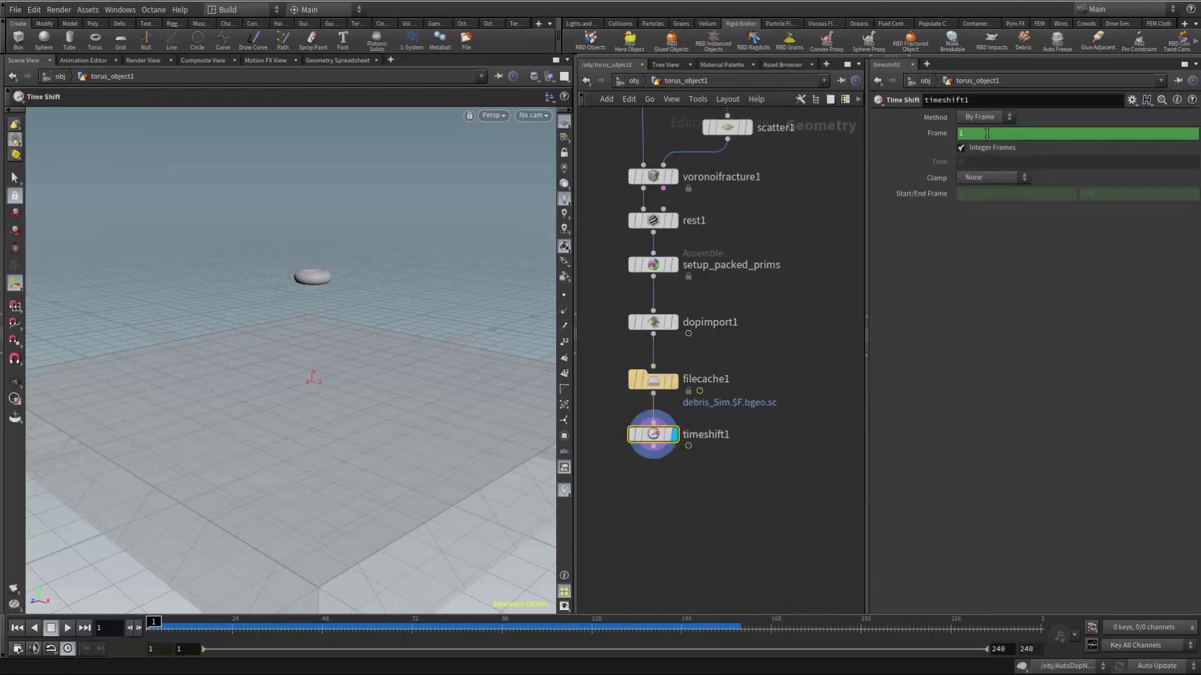
# Set the Time Shift to Clamp to Last with a fixed end frame of 144, and scrub past that frame and back to frame 1.
pyautogui.click(978, 178)
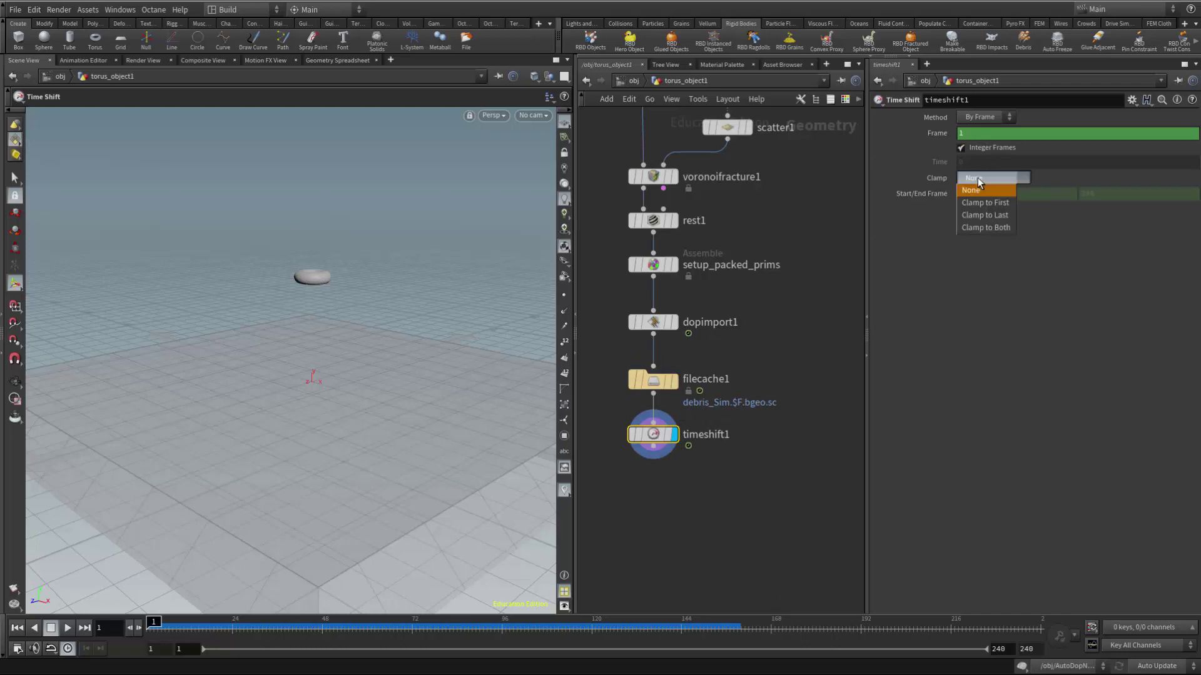
pyautogui.click(985, 219)
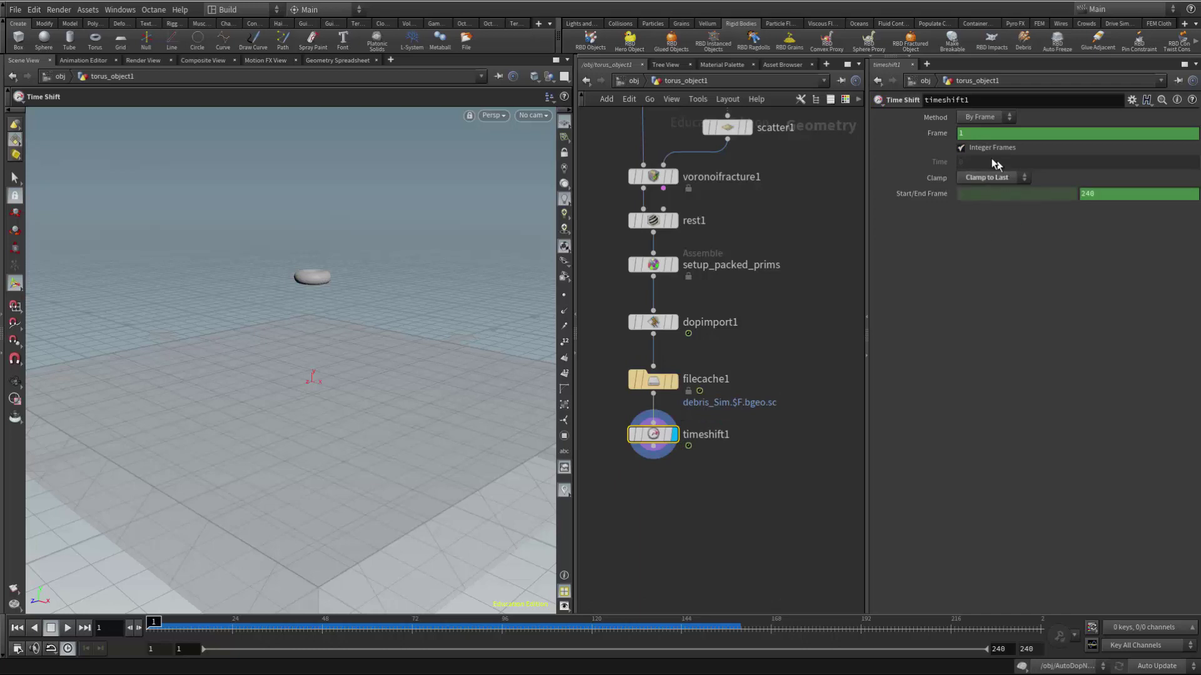
pyautogui.click(917, 193)
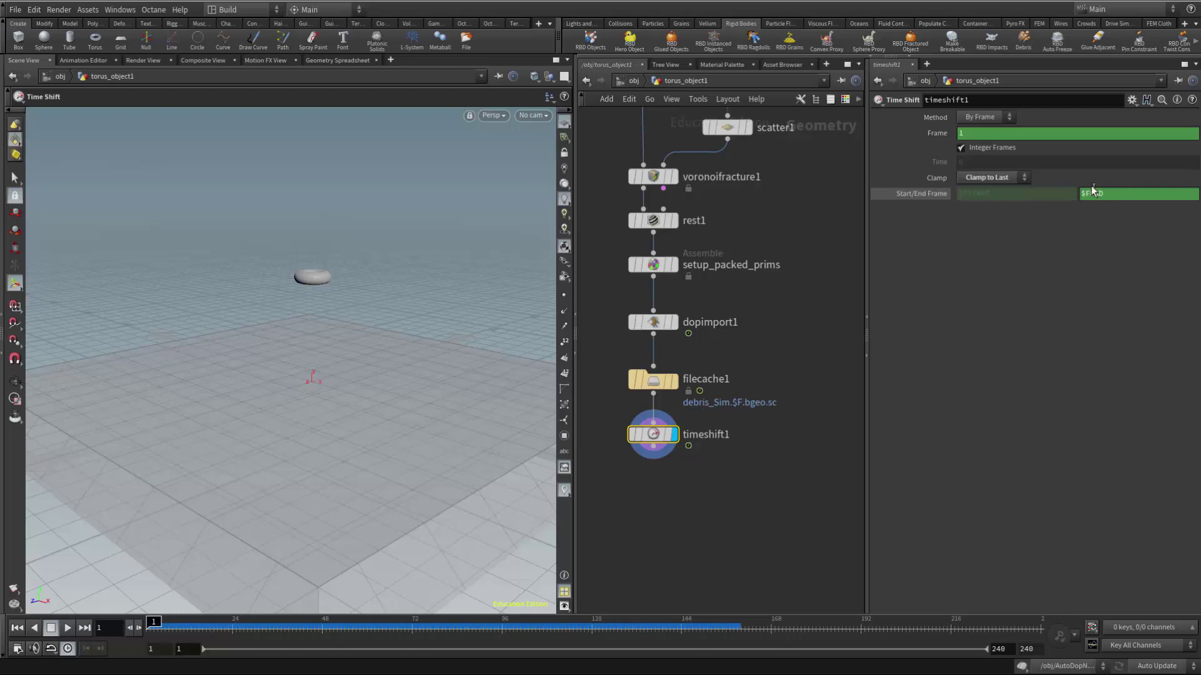
pyautogui.rightClick(1115, 194)
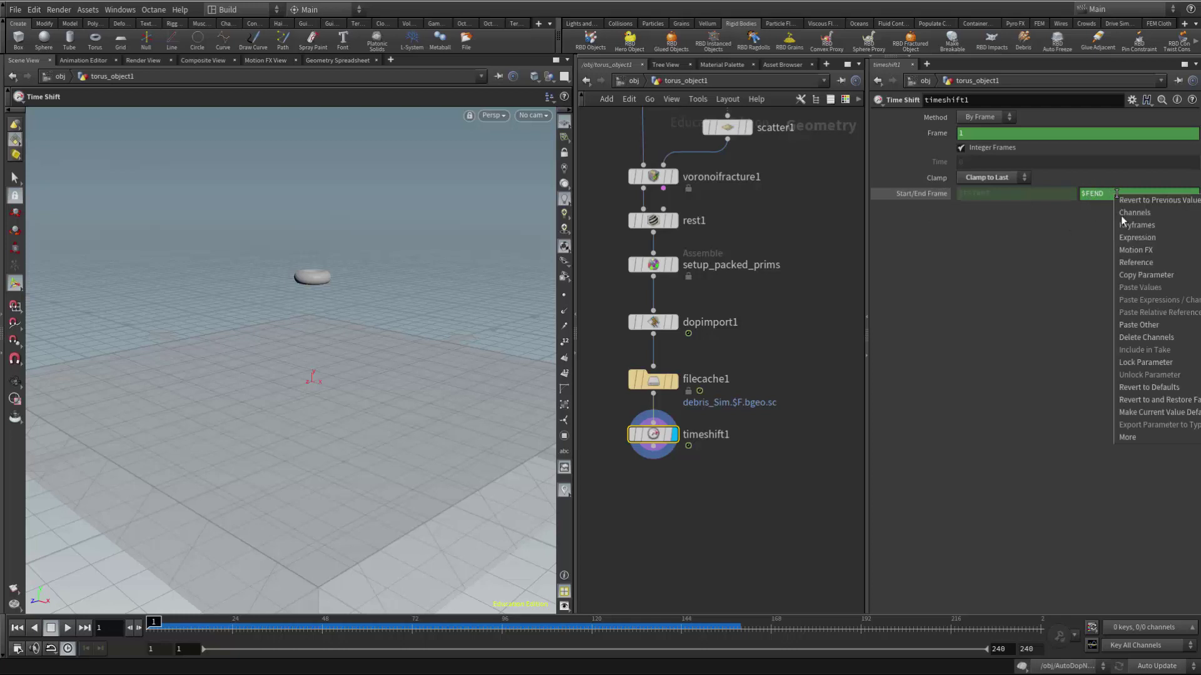
pyautogui.click(1132, 338)
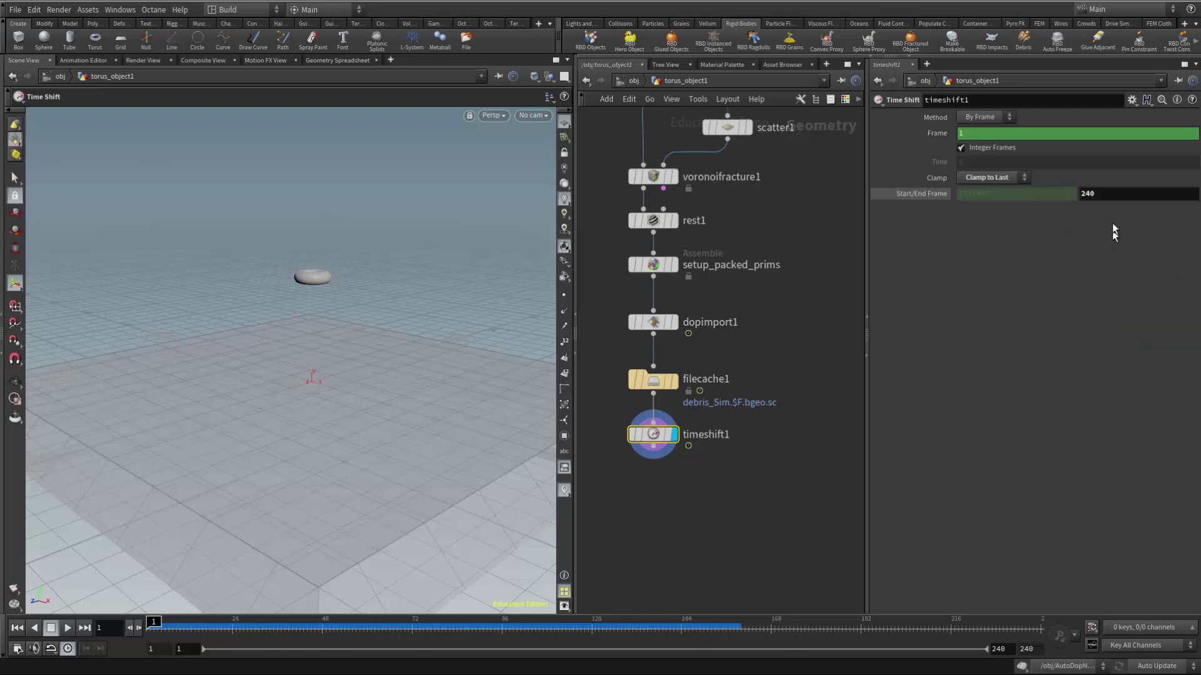
pyautogui.click(1095, 194)
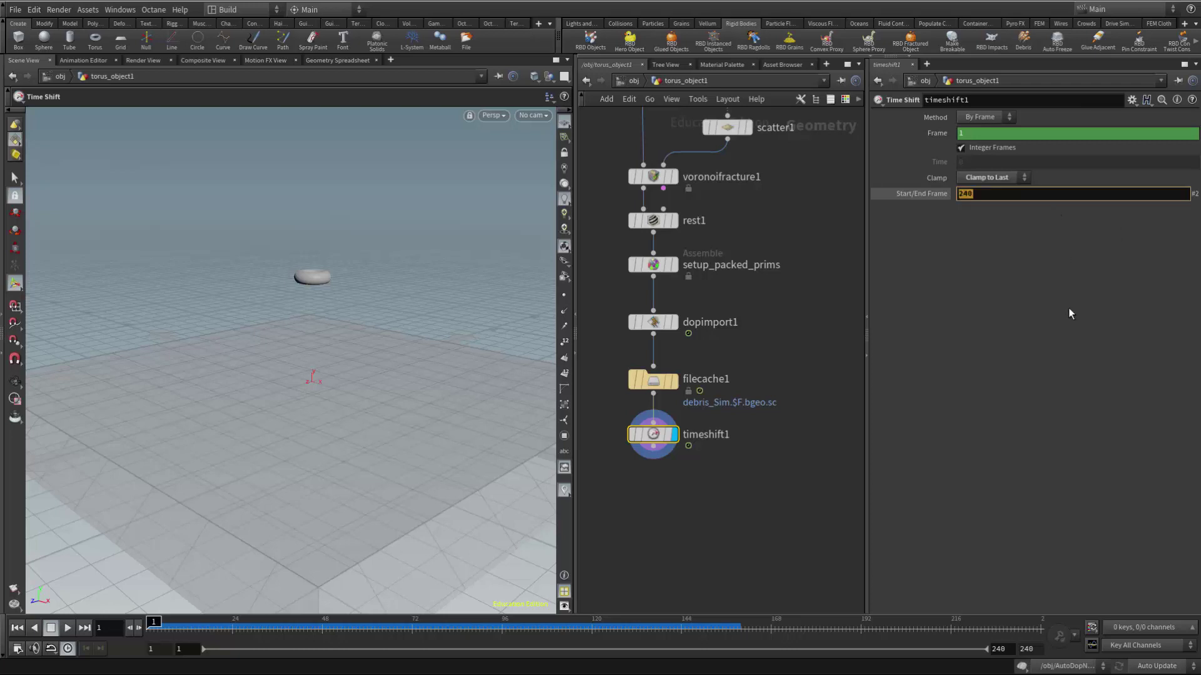
pyautogui.write('144')
pyautogui.press('Return')
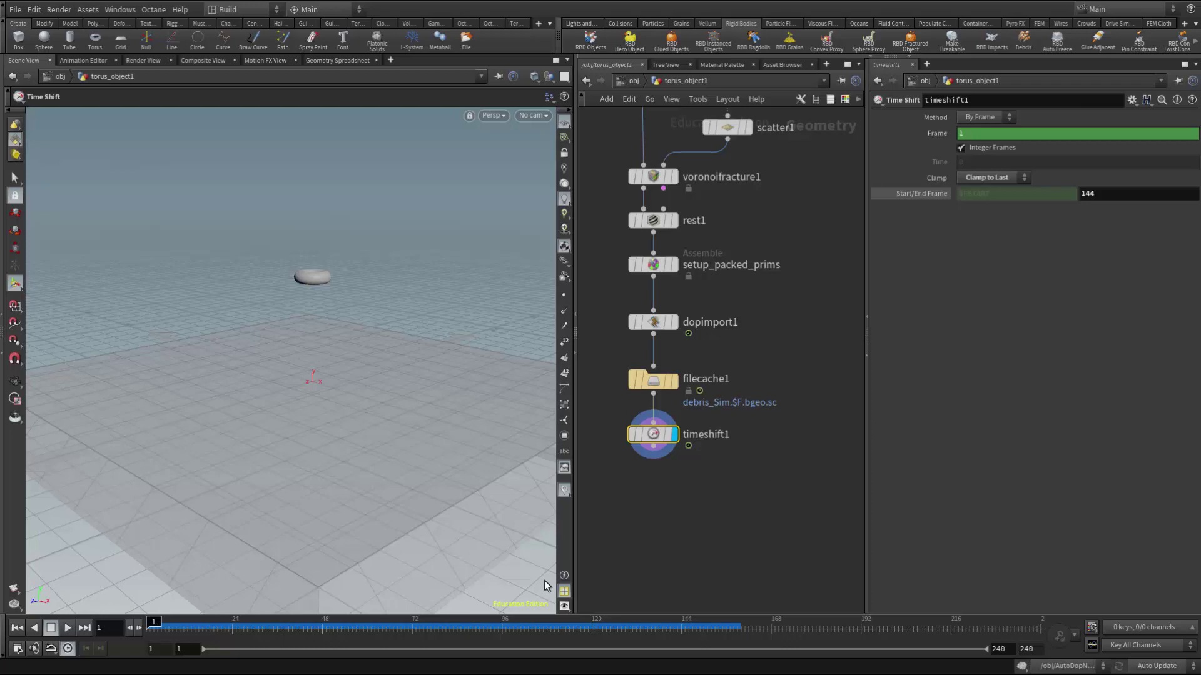
pyautogui.moveTo(155, 622); pyautogui.dragTo(724, 623)
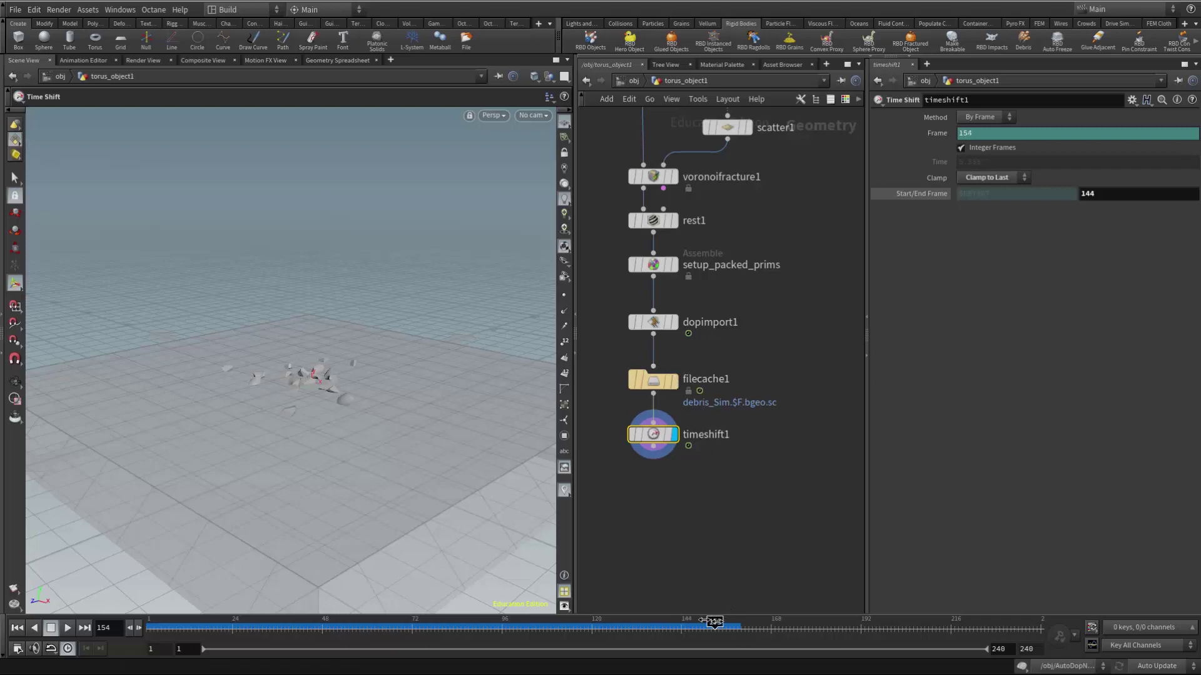
pyautogui.moveTo(703, 621); pyautogui.dragTo(140, 642)
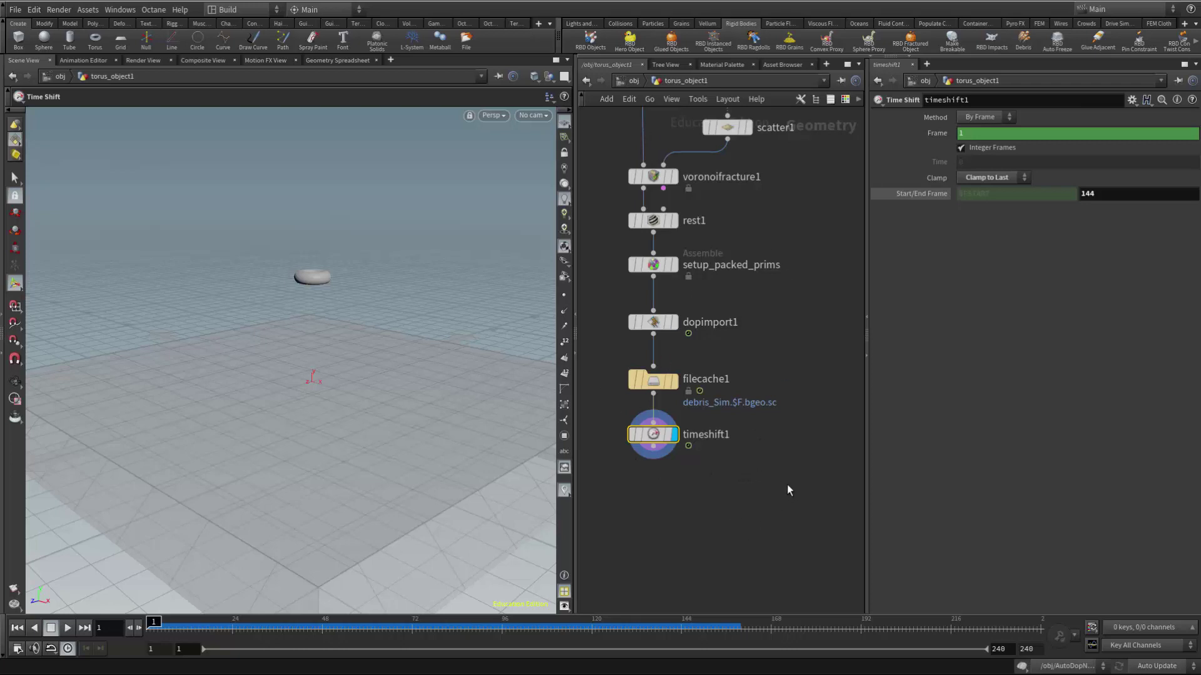
# Add a Null node below timeshift1 and connect it to the Time Shift's output.
pyautogui.scroll(-3, 786, 483)
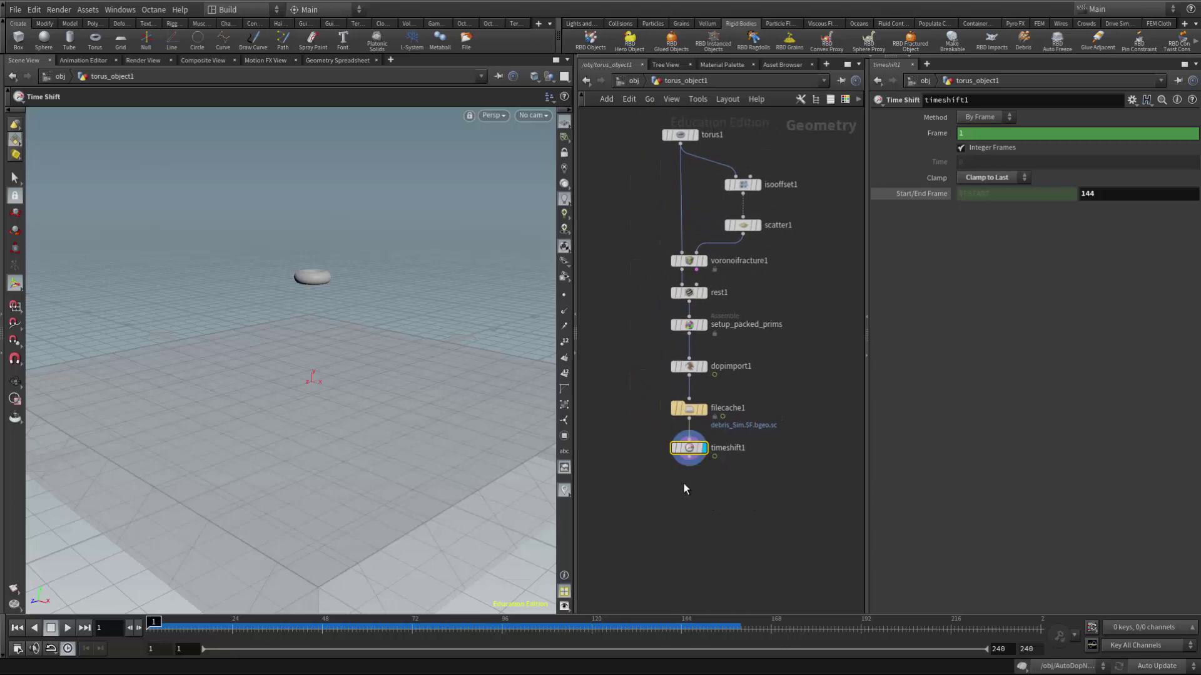
pyautogui.press('Tab')
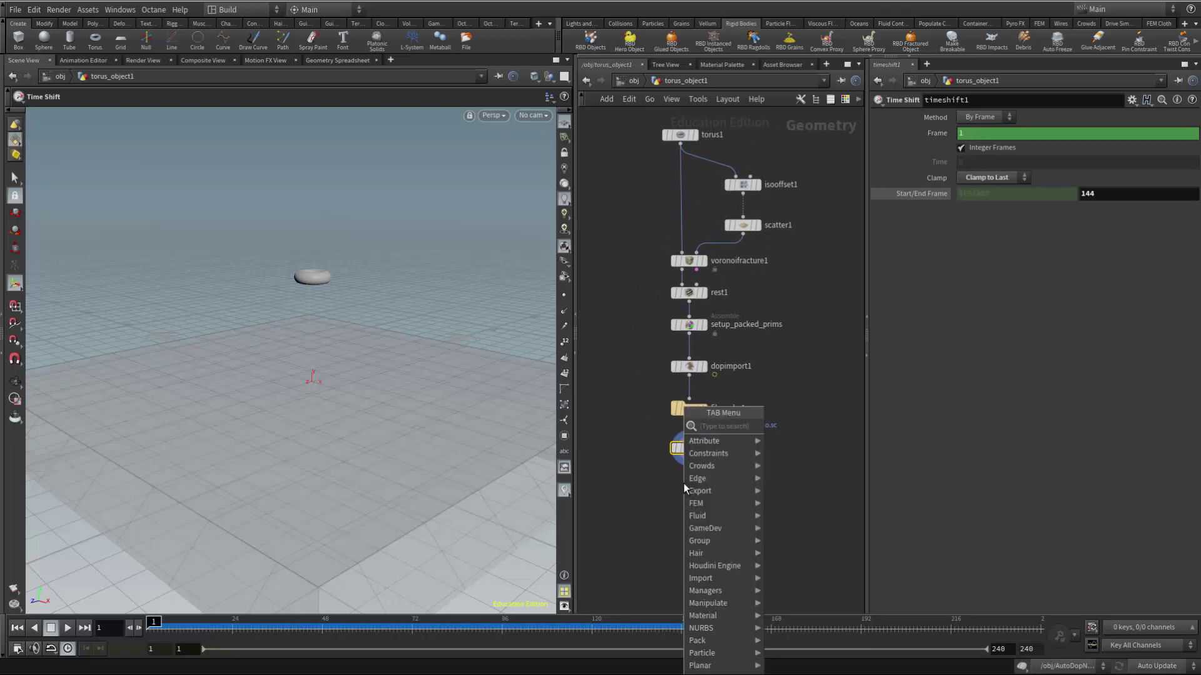
pyautogui.write('null')
pyautogui.press('Return')
pyautogui.click(686, 500)
pyautogui.moveTo(690, 461); pyautogui.dragTo(689, 495)
# Rename the Null node OUT_Frac_Sim and move it slightly closer to timeshift1.
pyautogui.doubleClick(713, 500)
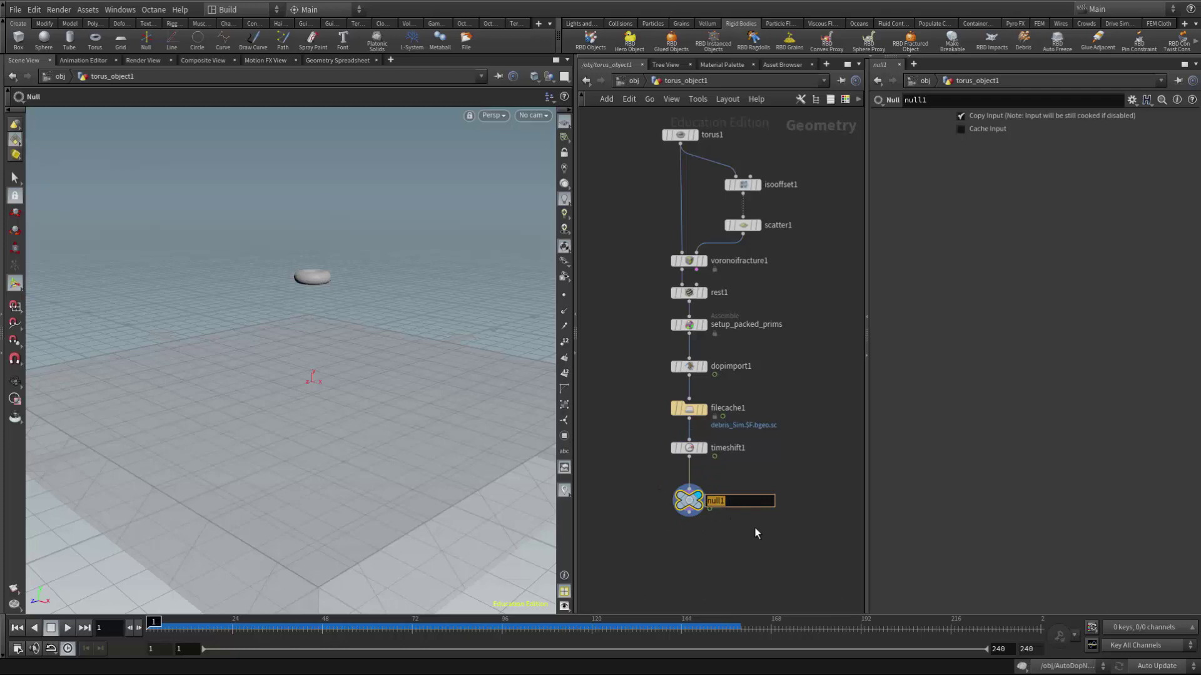
pyautogui.write('OUT_Frac_Sim')
pyautogui.press('Return')
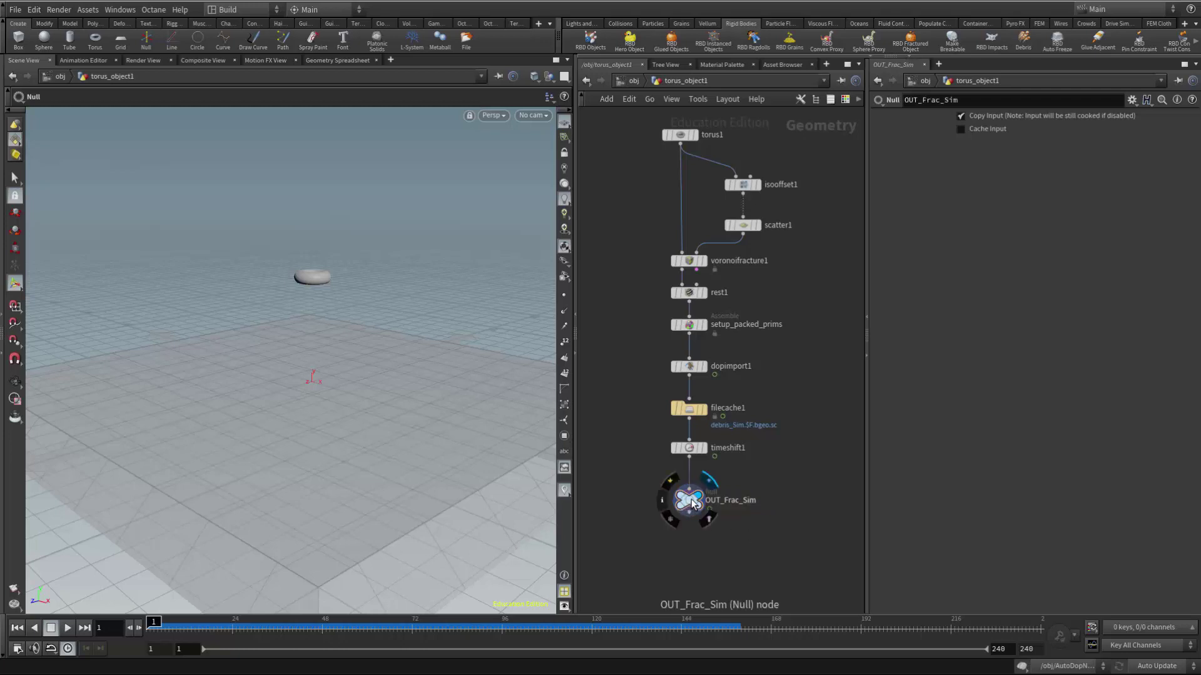
pyautogui.moveTo(693, 504); pyautogui.dragTo(693, 495)
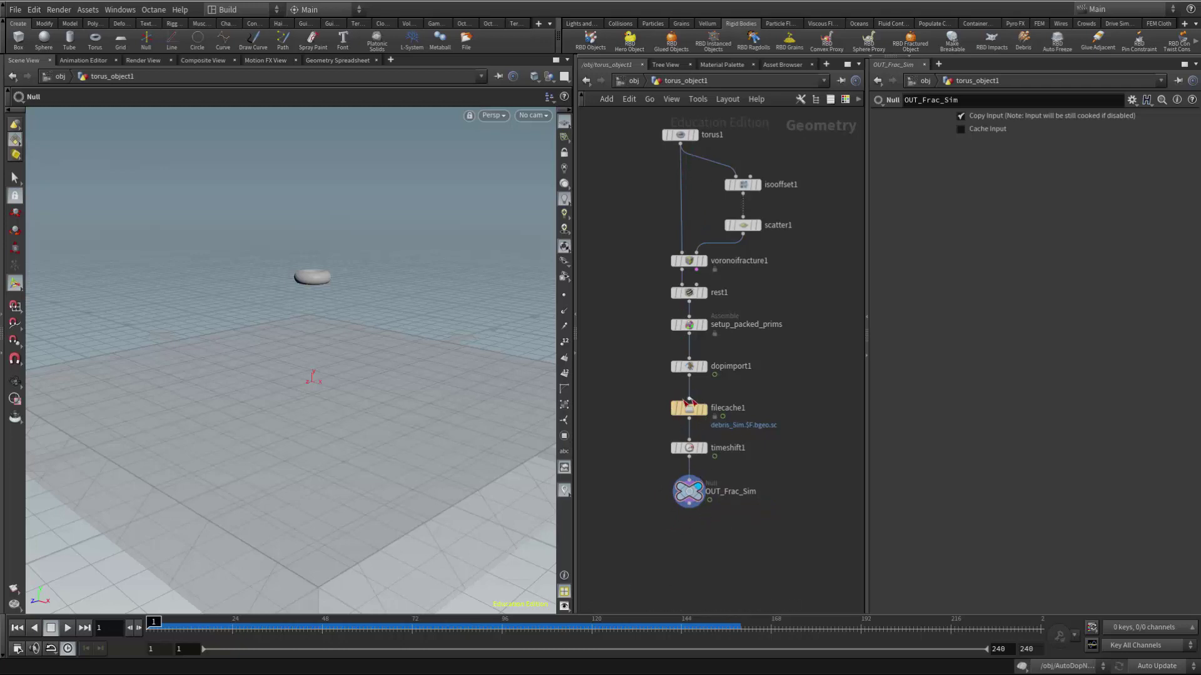
# Review the settings of filecache1 and go up to the obj network level.
pyautogui.moveTo(690, 414)
pyautogui.click(689, 414)
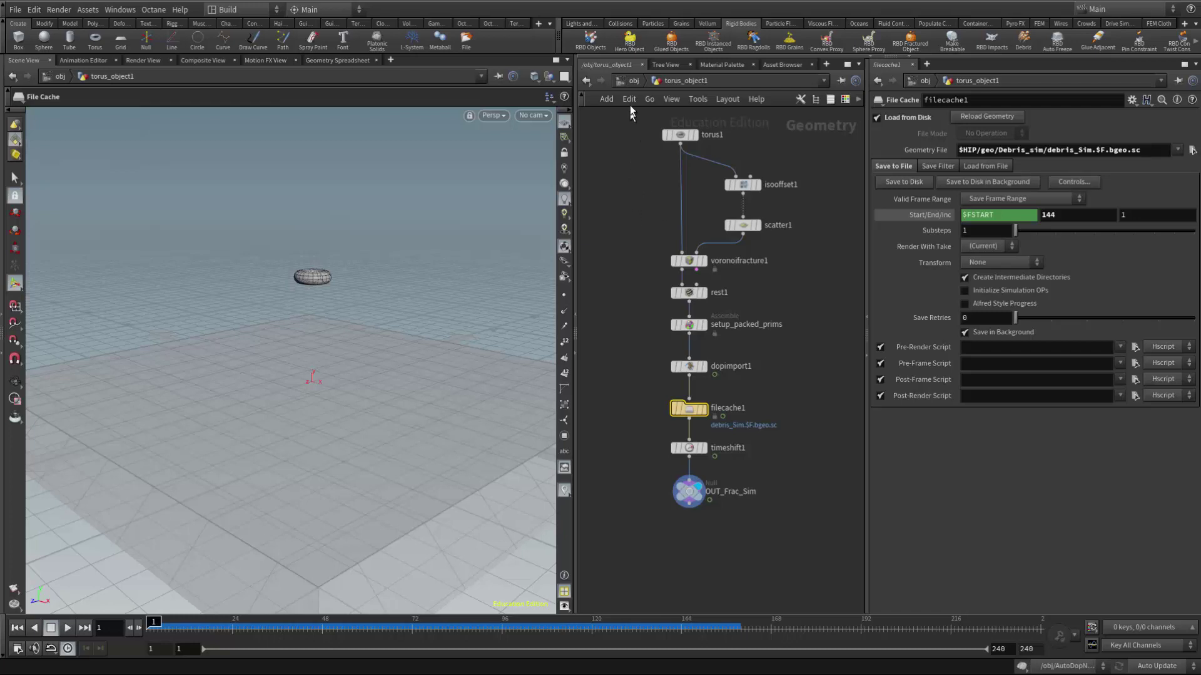
pyautogui.click(629, 85)
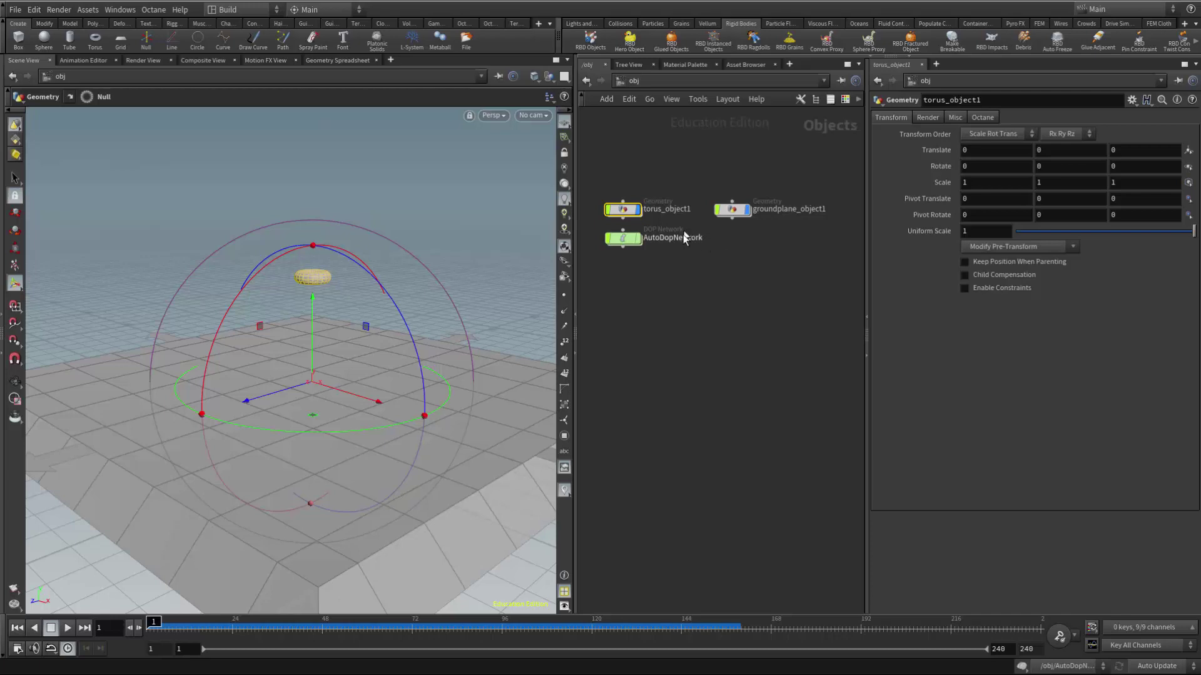
# Add a Geometry object to the obj network beside groundplane_object1, nudging the ground plane node slightly.
pyautogui.moveTo(619, 213)
pyautogui.moveTo(735, 269); pyautogui.dragTo(711, 270, button='middle')
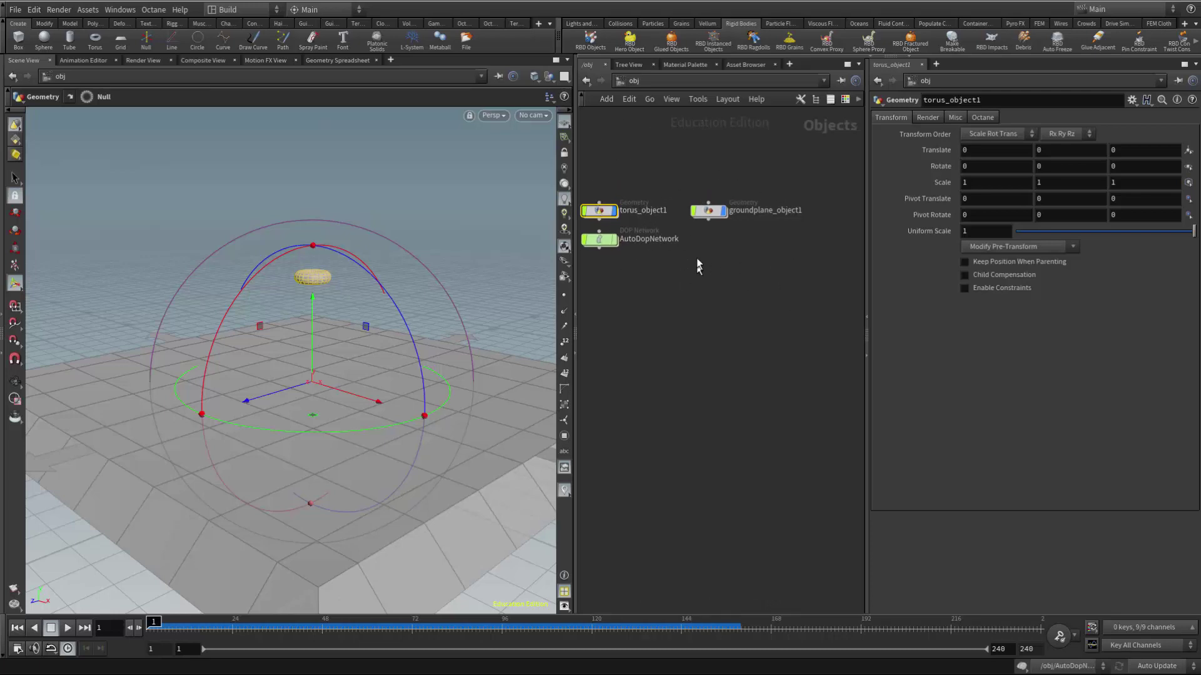
pyautogui.moveTo(709, 212)
pyautogui.mouseDown()
pyautogui.moveTo(716, 242)
pyautogui.moveTo(712, 213)
pyautogui.mouseUp()
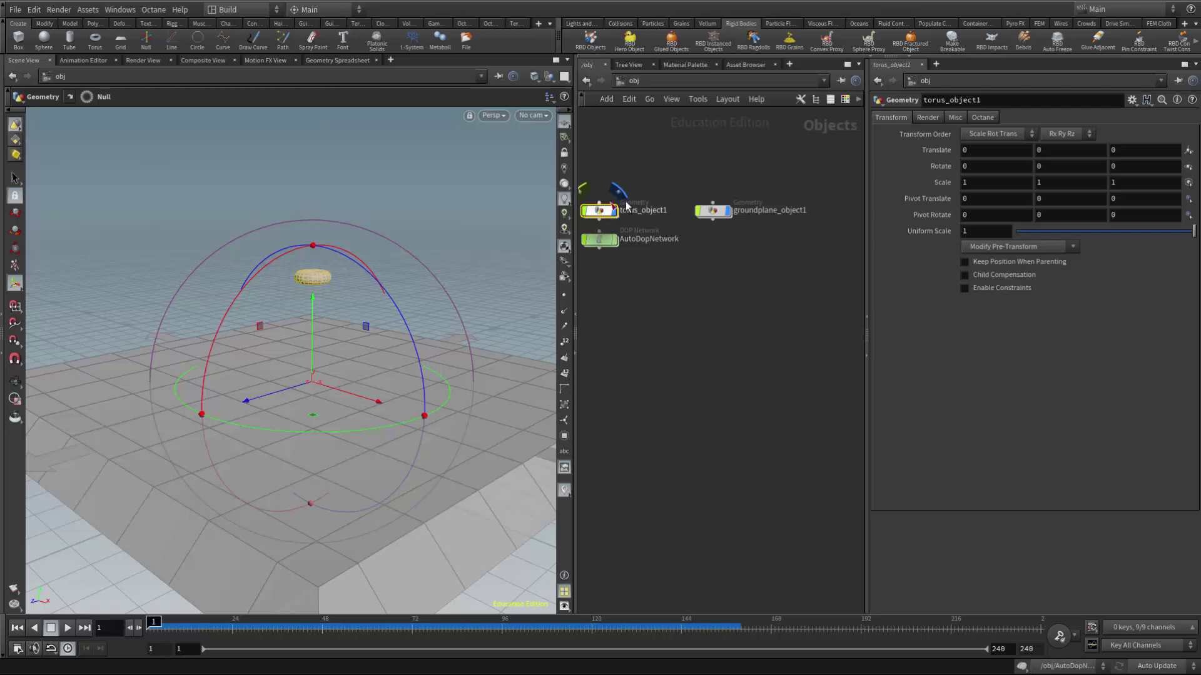
pyautogui.press('Tab')
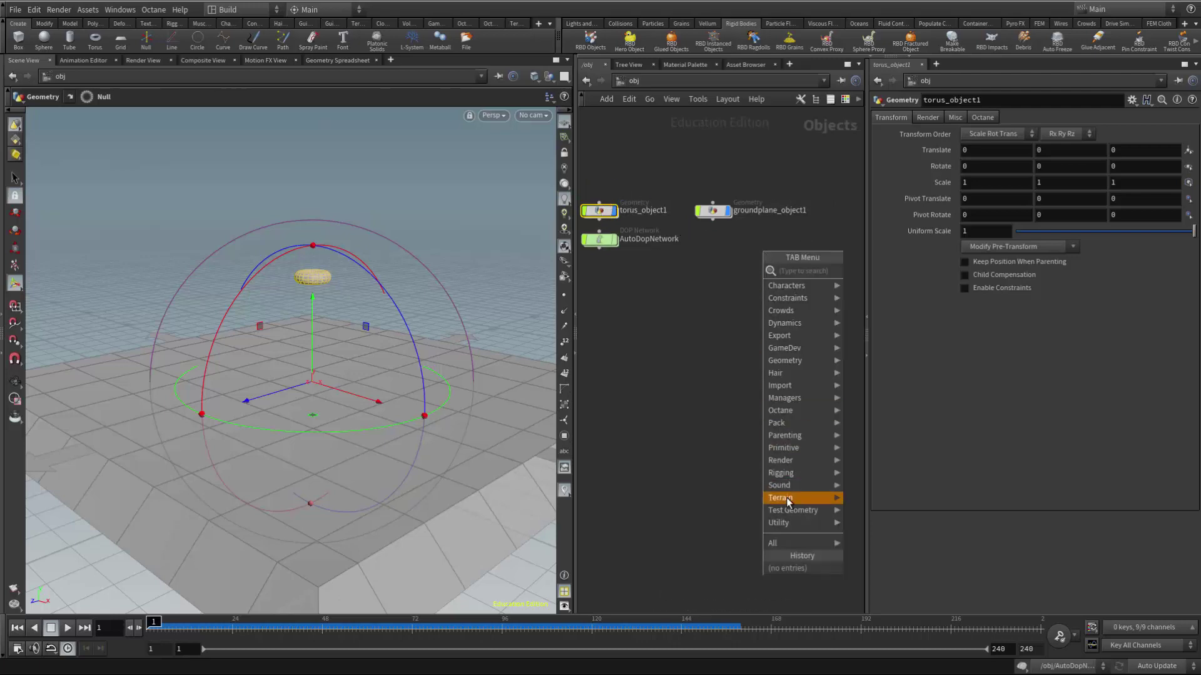
pyautogui.moveTo(788, 395)
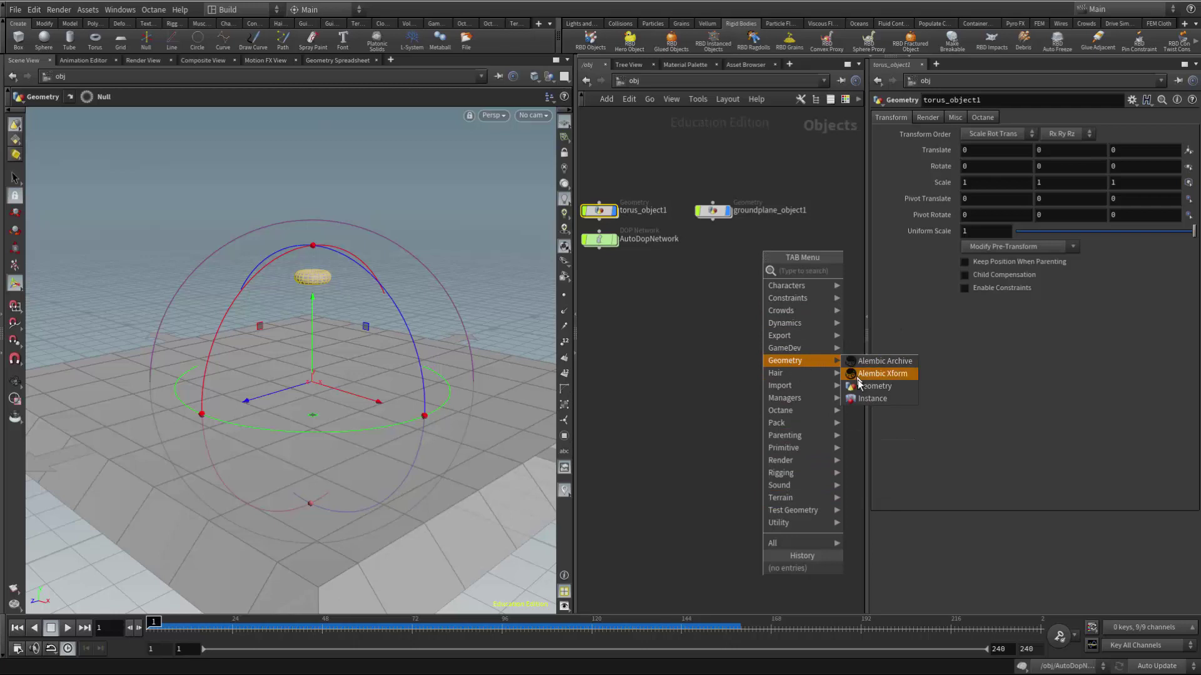
pyautogui.click(872, 373)
pyautogui.click(843, 217)
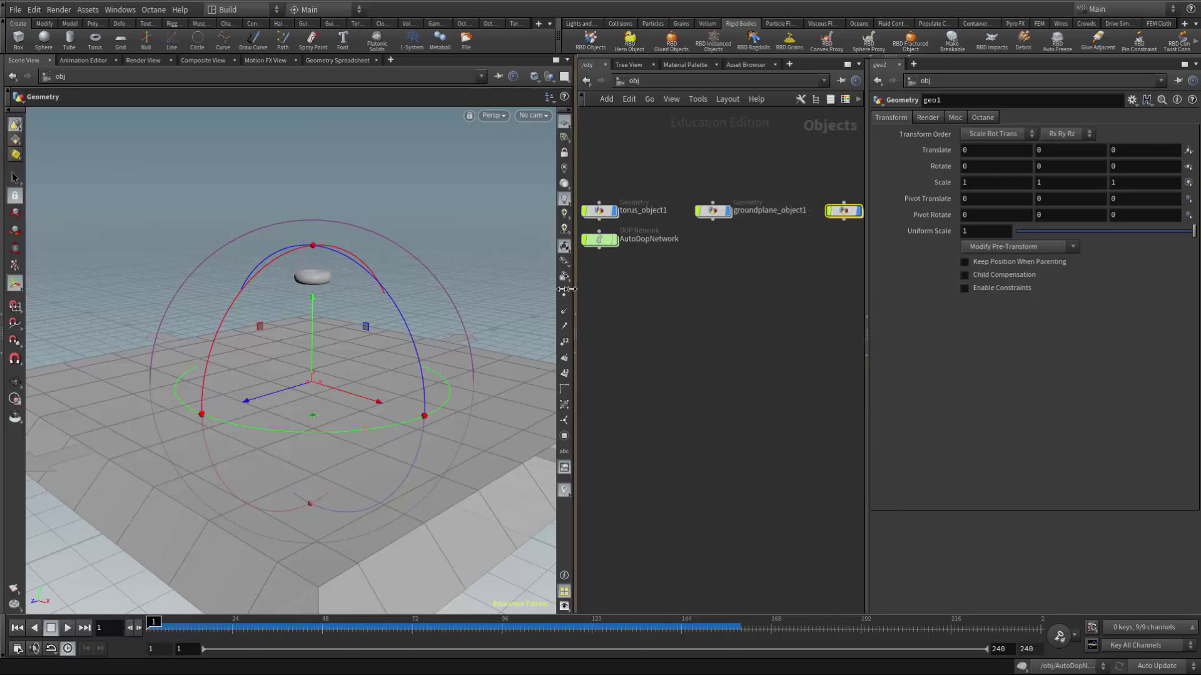
# Widen the network view, rename geo1 as Import_Torus, and move it slightly closer to groundplane_object1.
pyautogui.moveTo(576, 289); pyautogui.dragTo(436, 281)
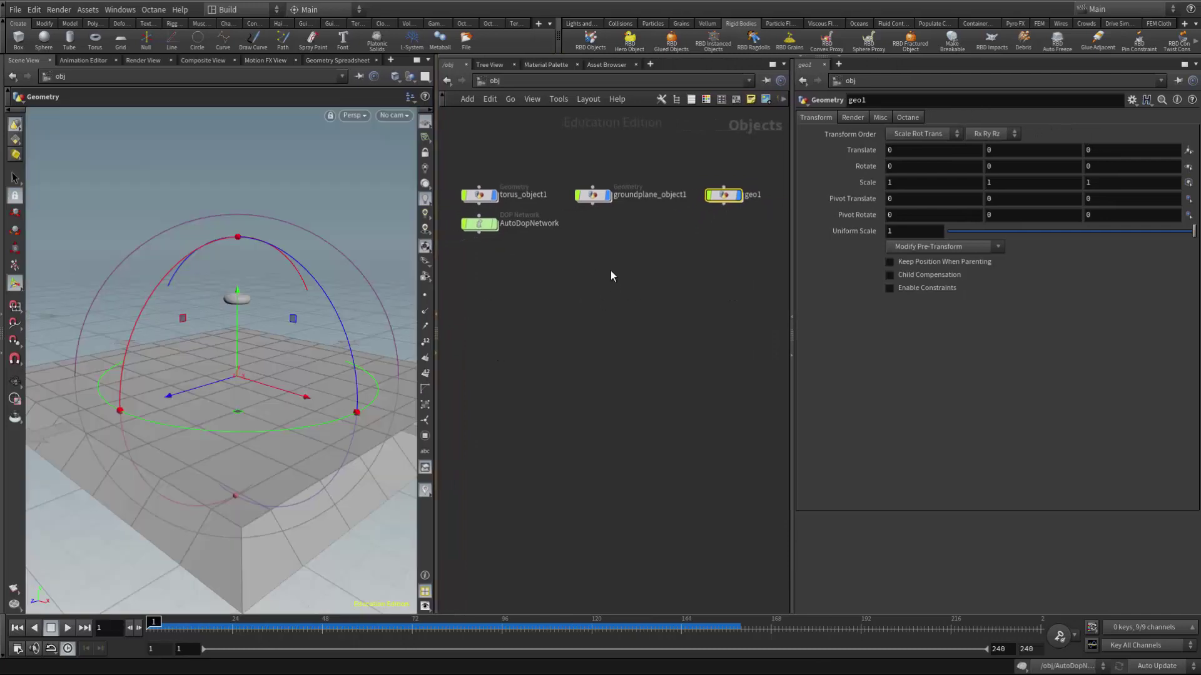
pyautogui.click(770, 195)
pyautogui.doubleClick(755, 195)
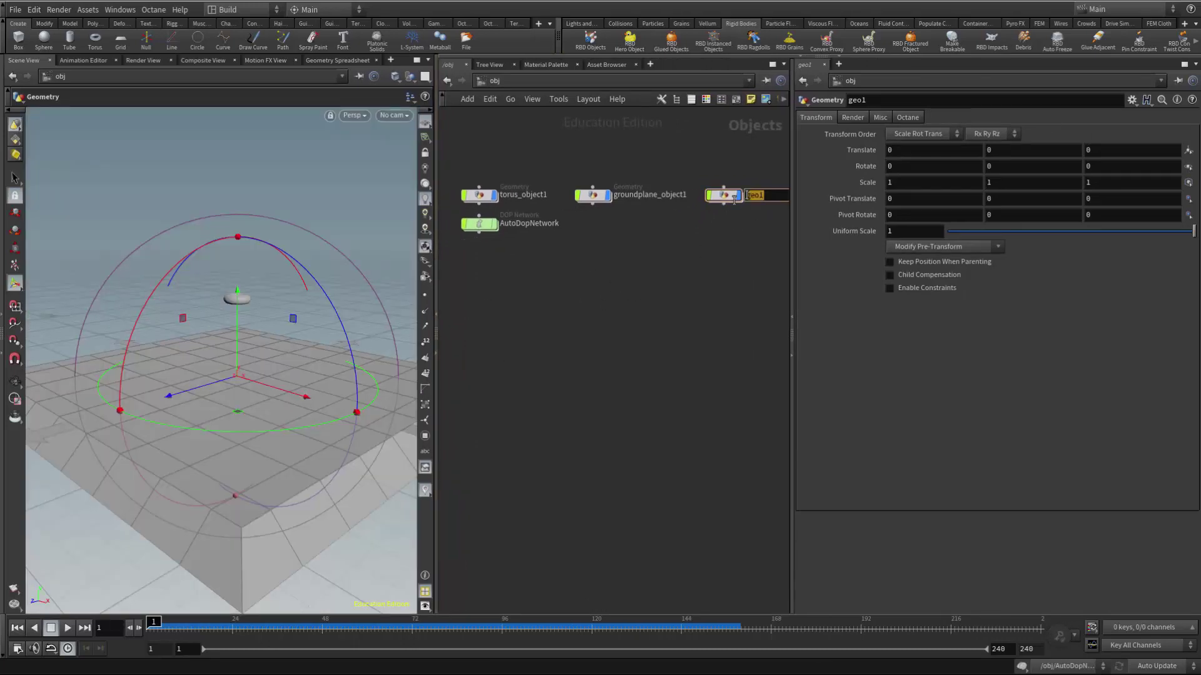
pyautogui.write('In')
pyautogui.write('port_')
pyautogui.write('Toru')
pyautogui.write('s')
pyautogui.press('Return')
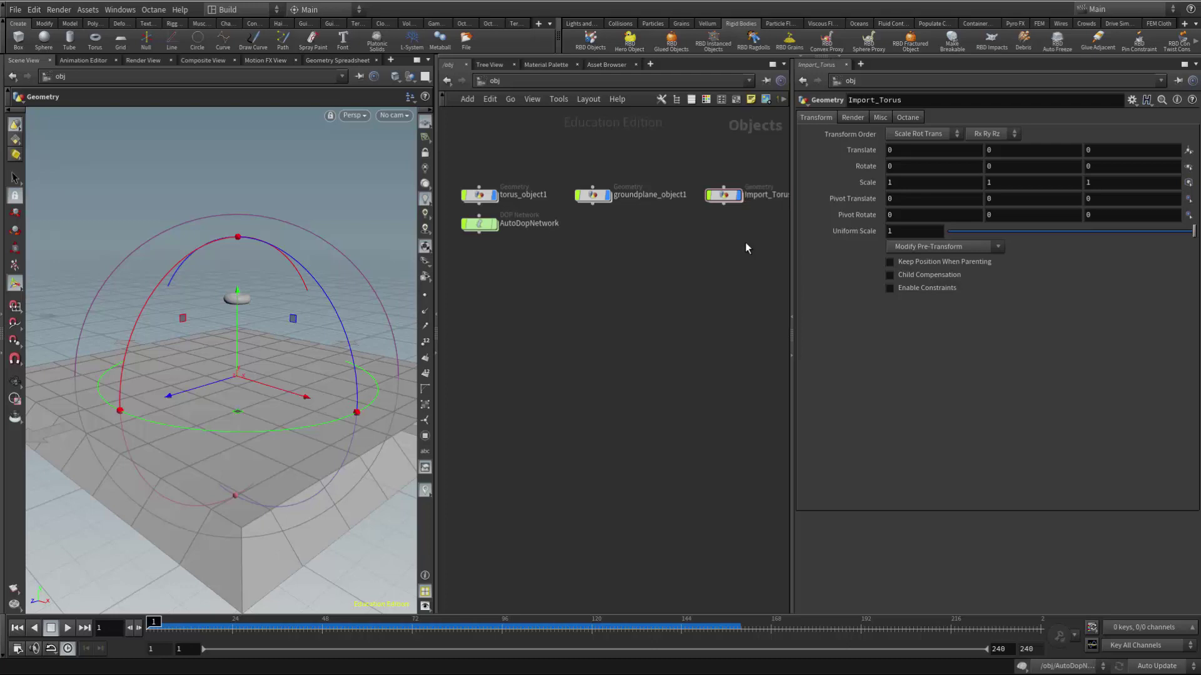
pyautogui.moveTo(727, 201); pyautogui.dragTo(725, 200)
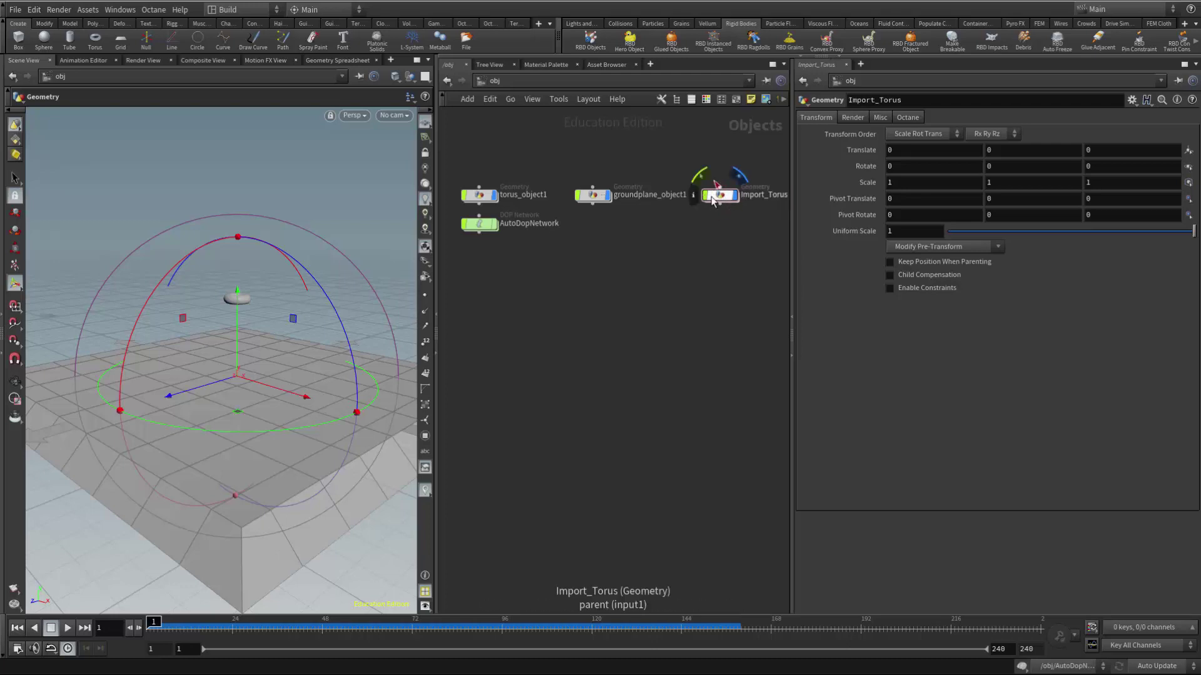
# Check the OUT_Frac_Sim Null inside torus_object1, and add an Object Merge node inside Import_Torus.
pyautogui.doubleClick(480, 199)
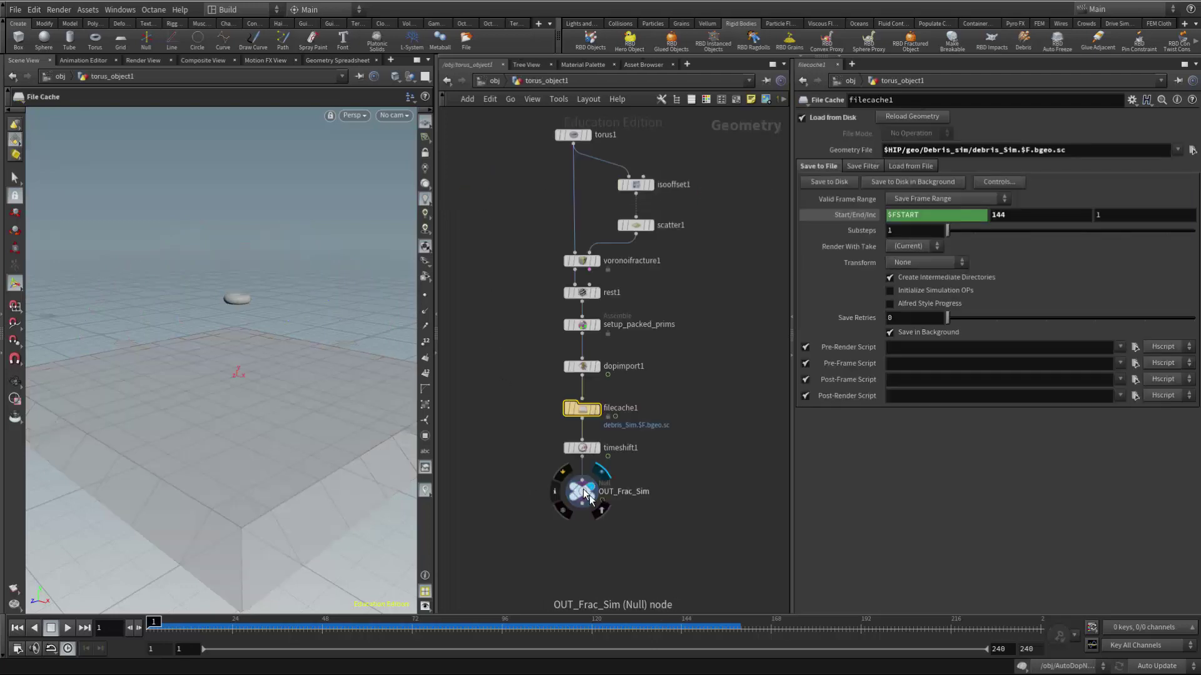
pyautogui.click(481, 83)
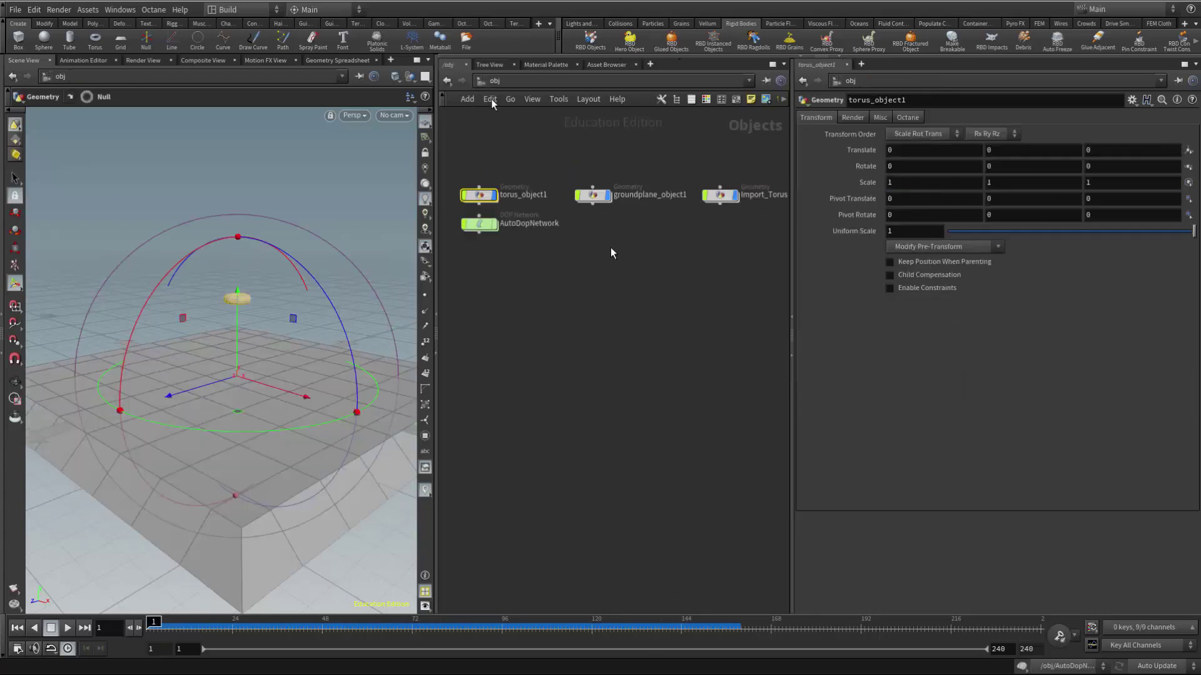
pyautogui.moveTo(720, 193); pyautogui.dragTo(719, 194)
pyautogui.doubleClick(721, 197)
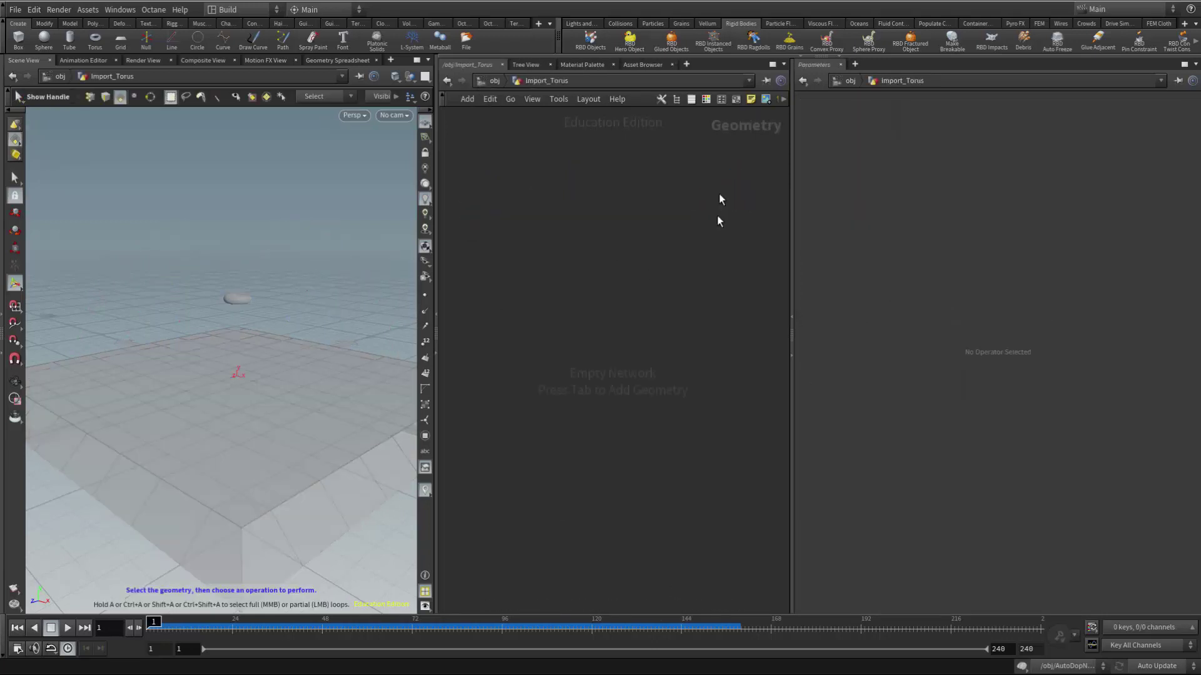
pyautogui.press('Tab')
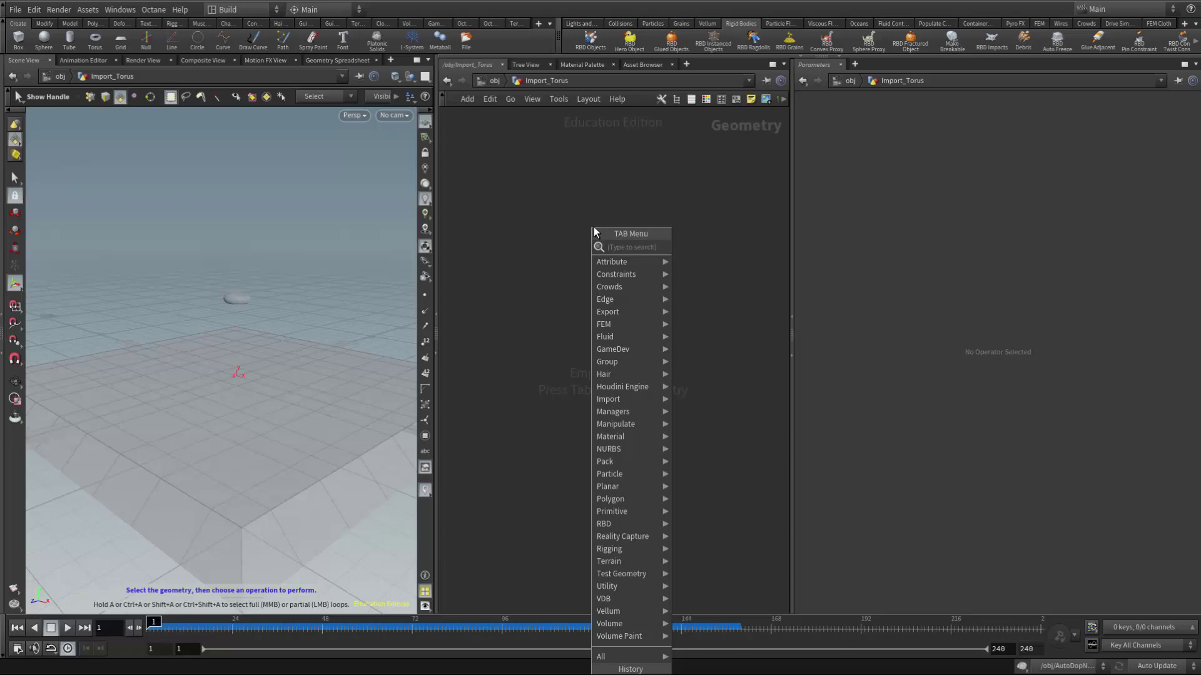
pyautogui.write('ob')
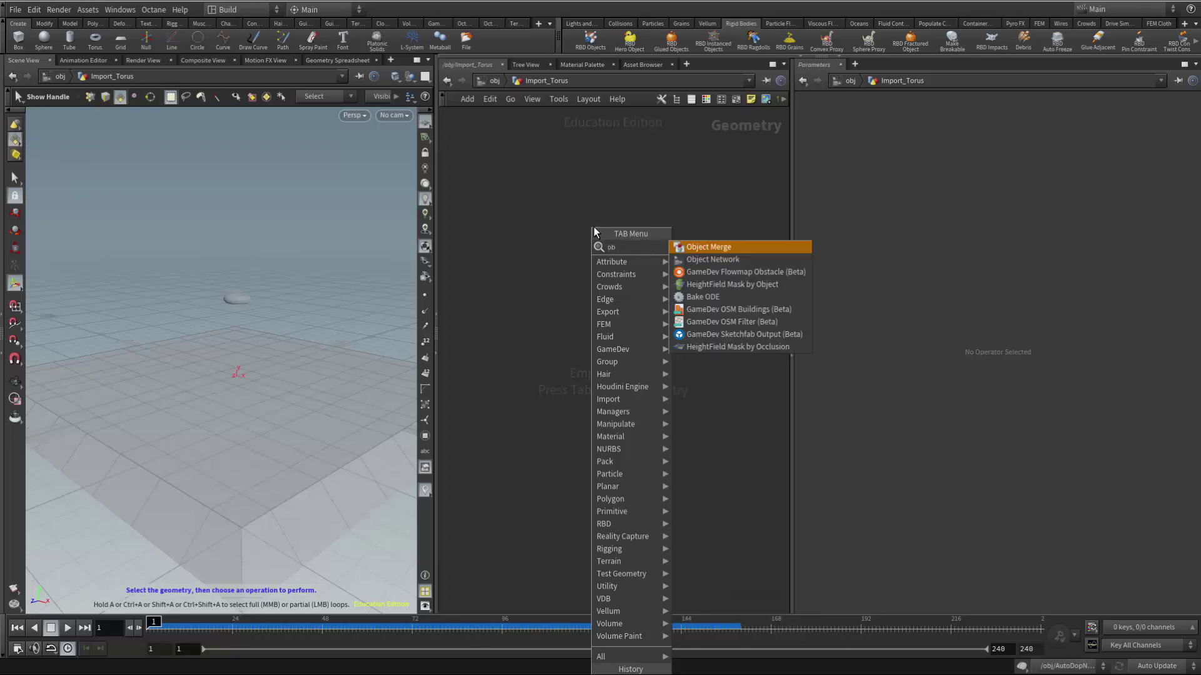
pyautogui.press('Return')
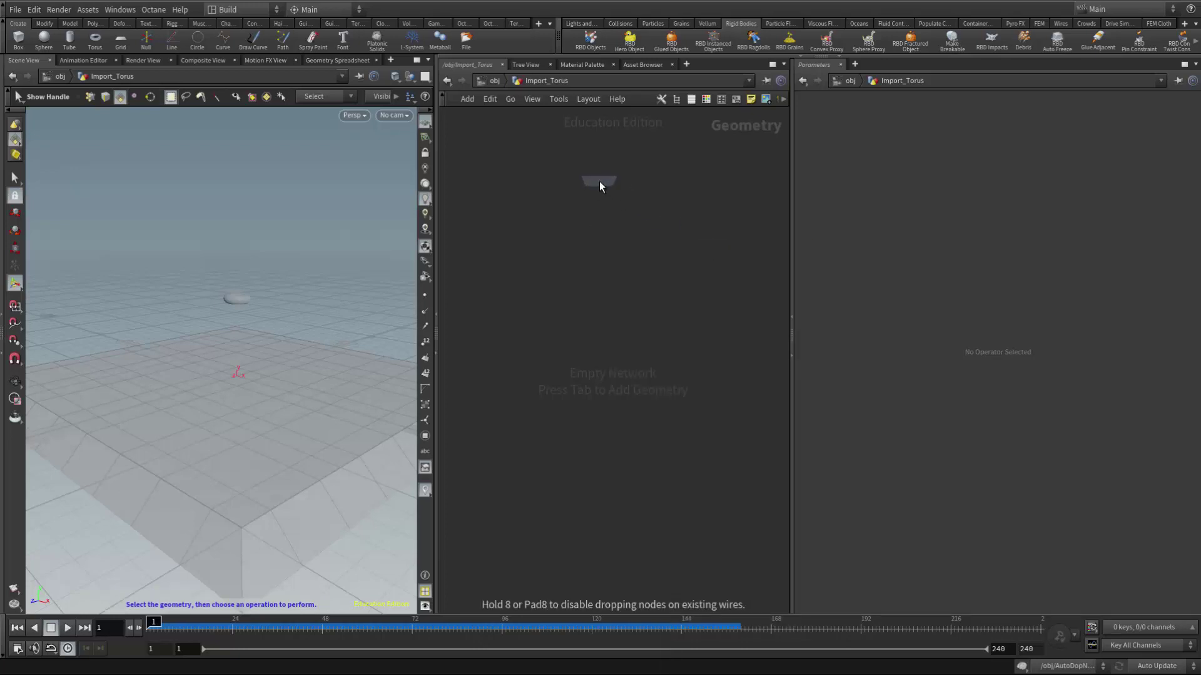
pyautogui.click(599, 182)
pyautogui.moveTo(600, 181); pyautogui.dragTo(611, 185)
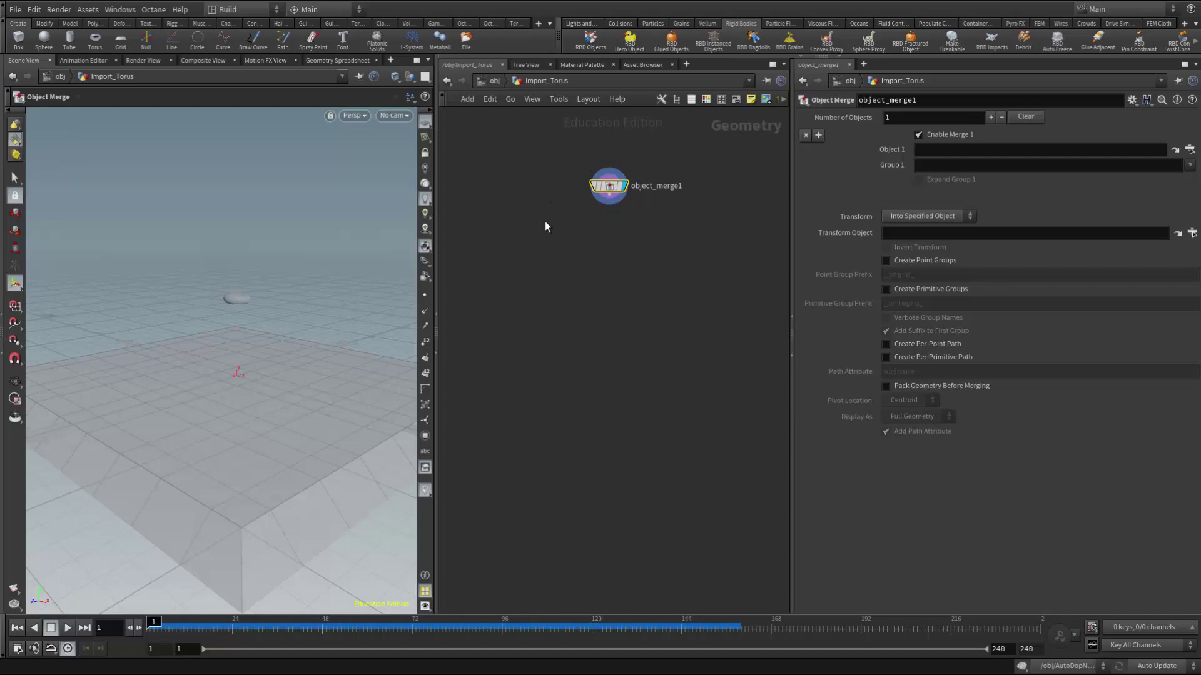
pyautogui.press('Tab')
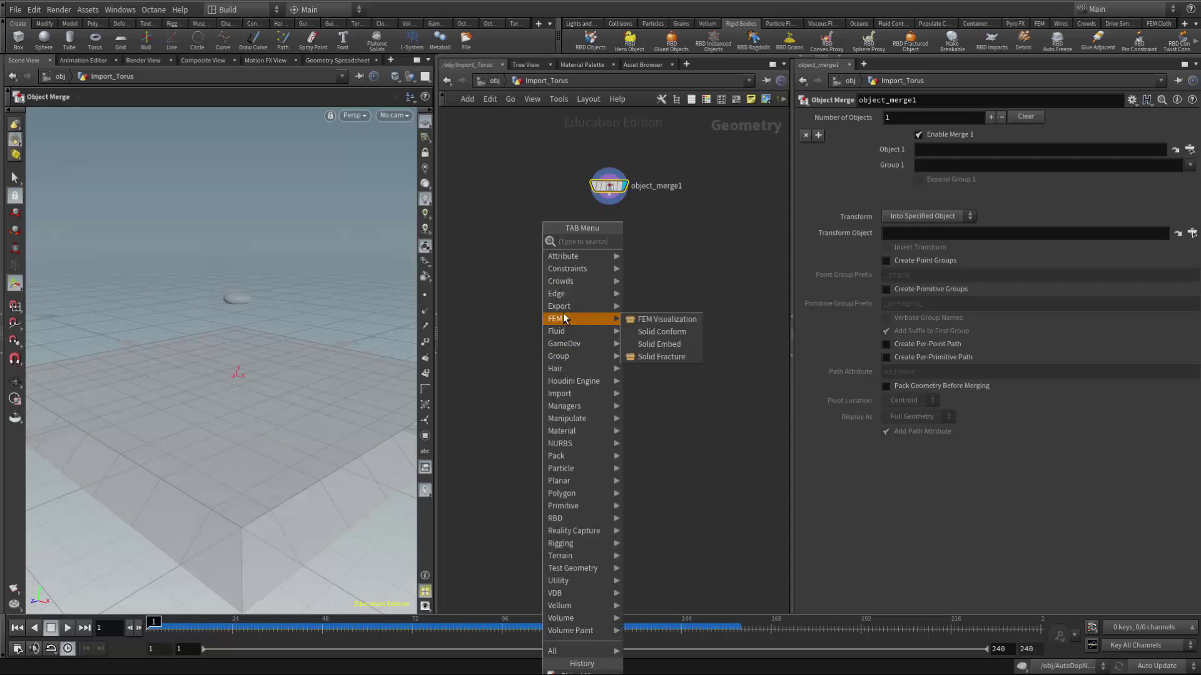
pyautogui.moveTo(569, 494)
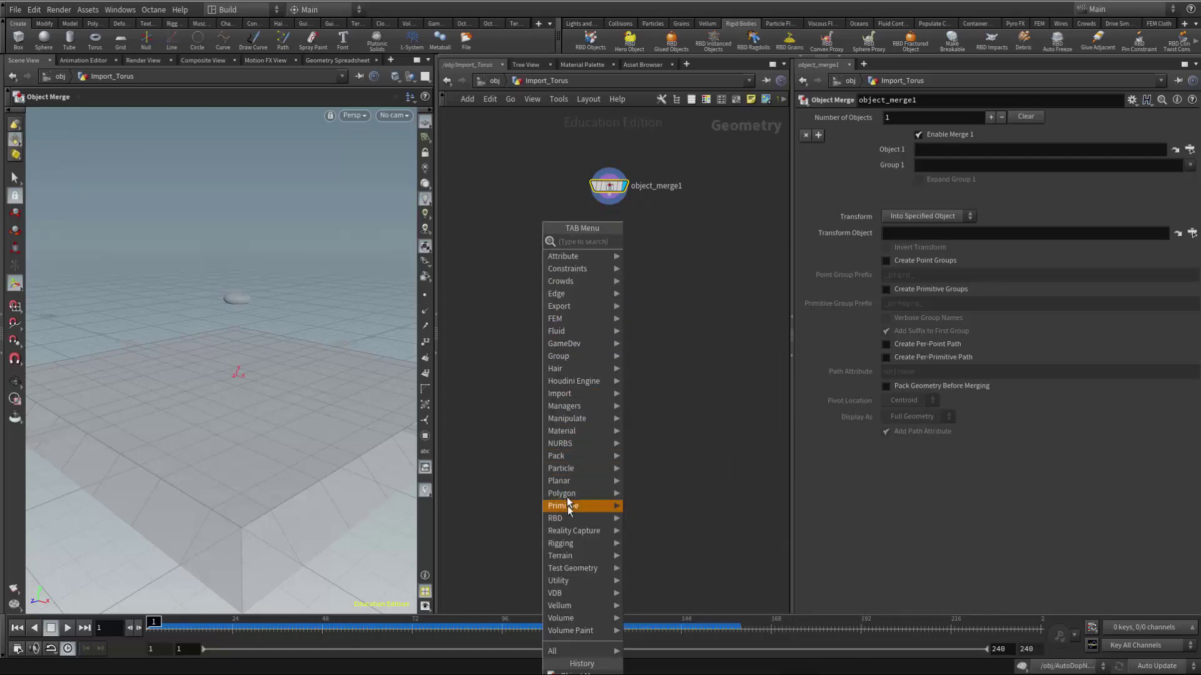
pyautogui.moveTo(566, 394)
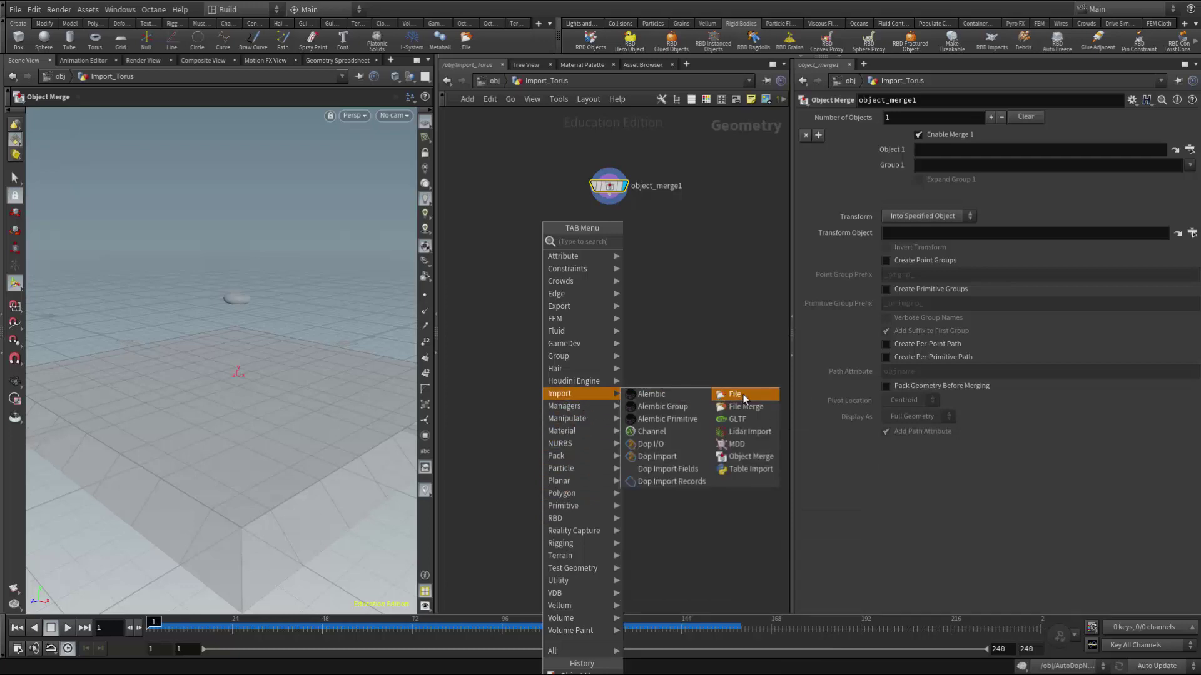
pyautogui.click(699, 267)
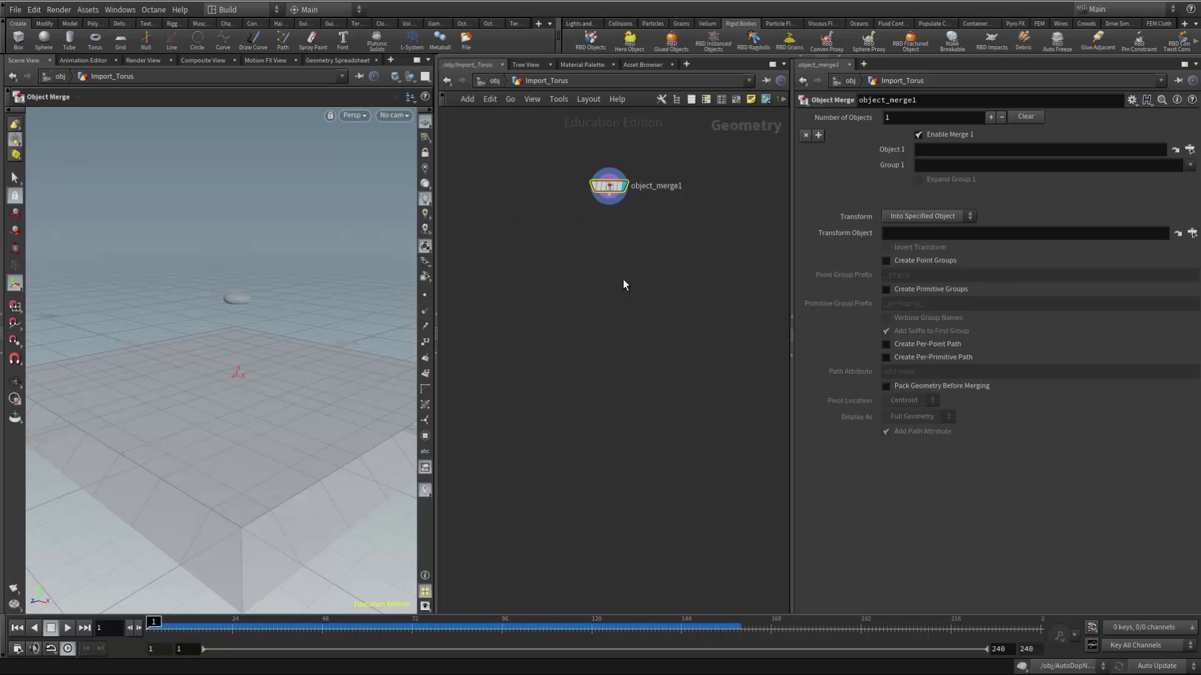
# Set Object 1 of object_merge1 to /obj/torus_object1/OUT_Frac_Sim.
pyautogui.moveTo(611, 191)
pyautogui.click(1191, 150)
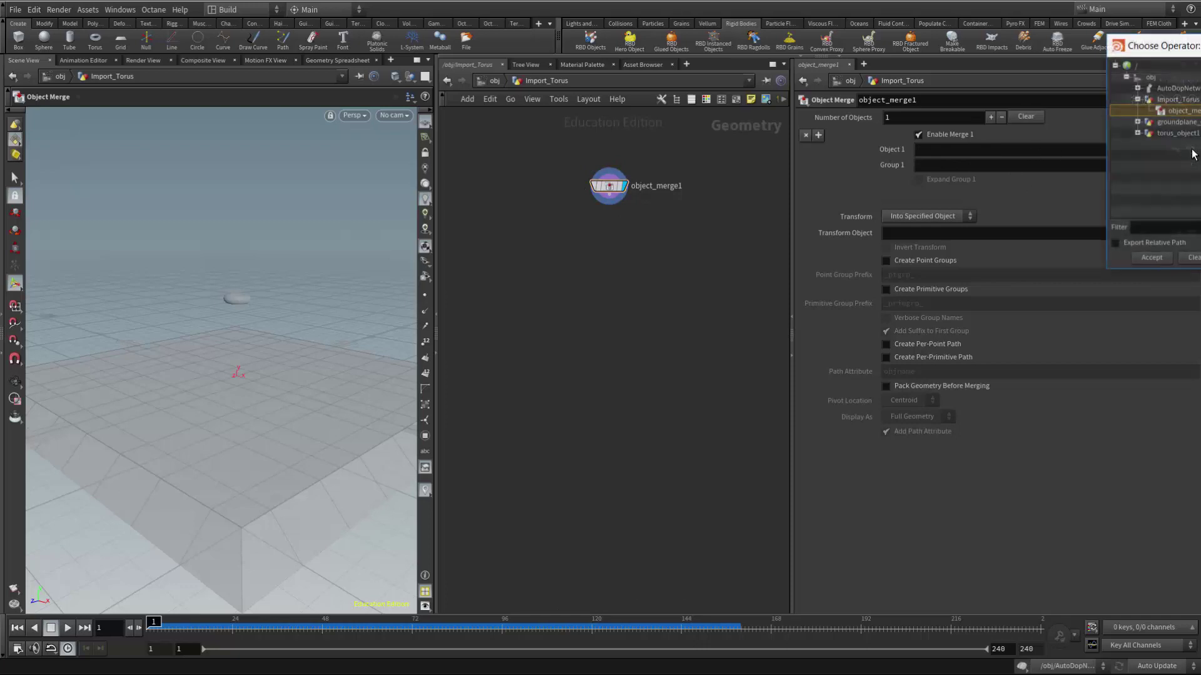
pyautogui.moveTo(1157, 45); pyautogui.dragTo(650, 143)
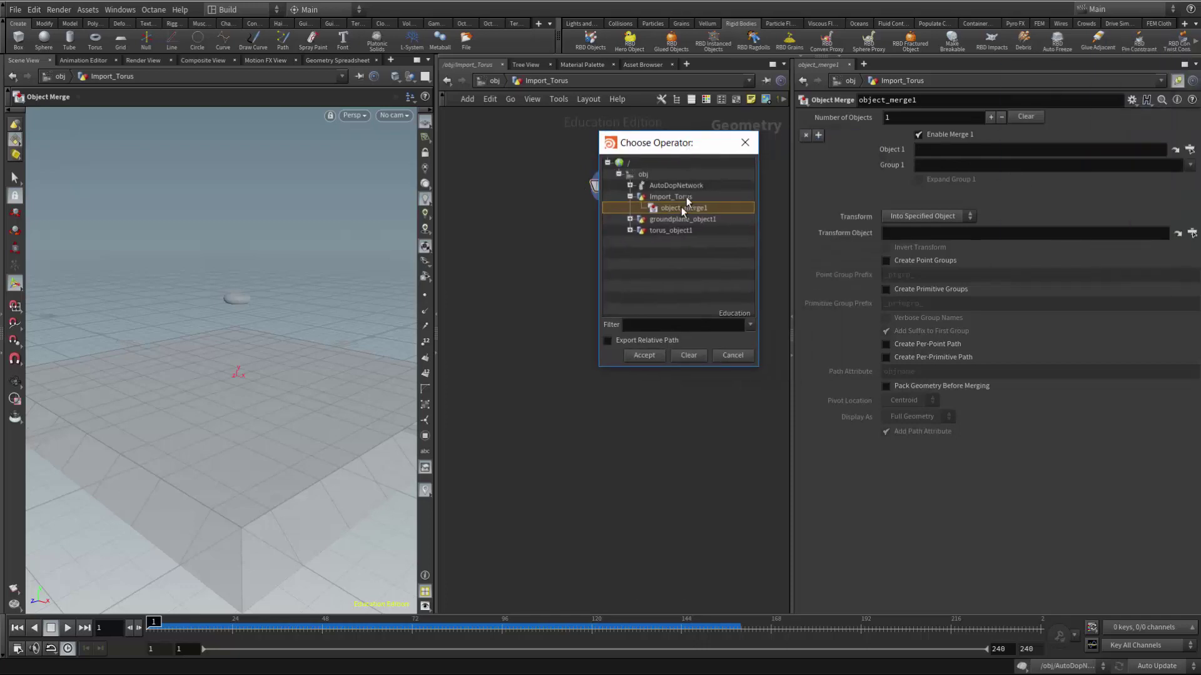
pyautogui.click(629, 230)
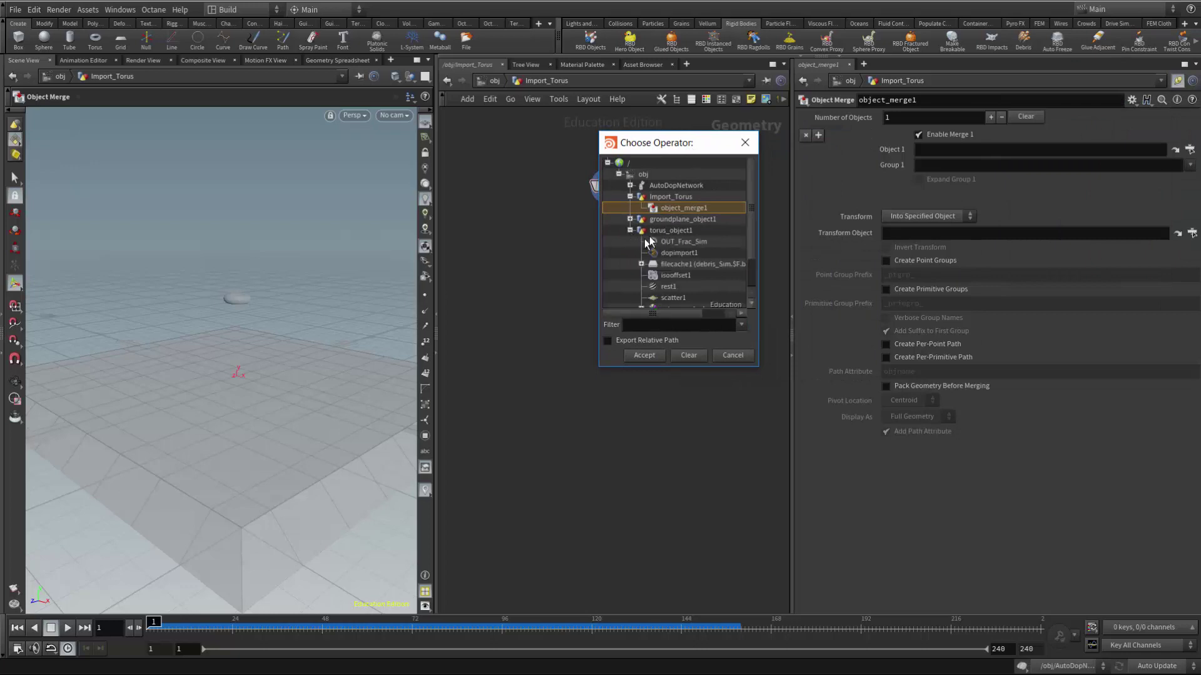
pyautogui.click(666, 243)
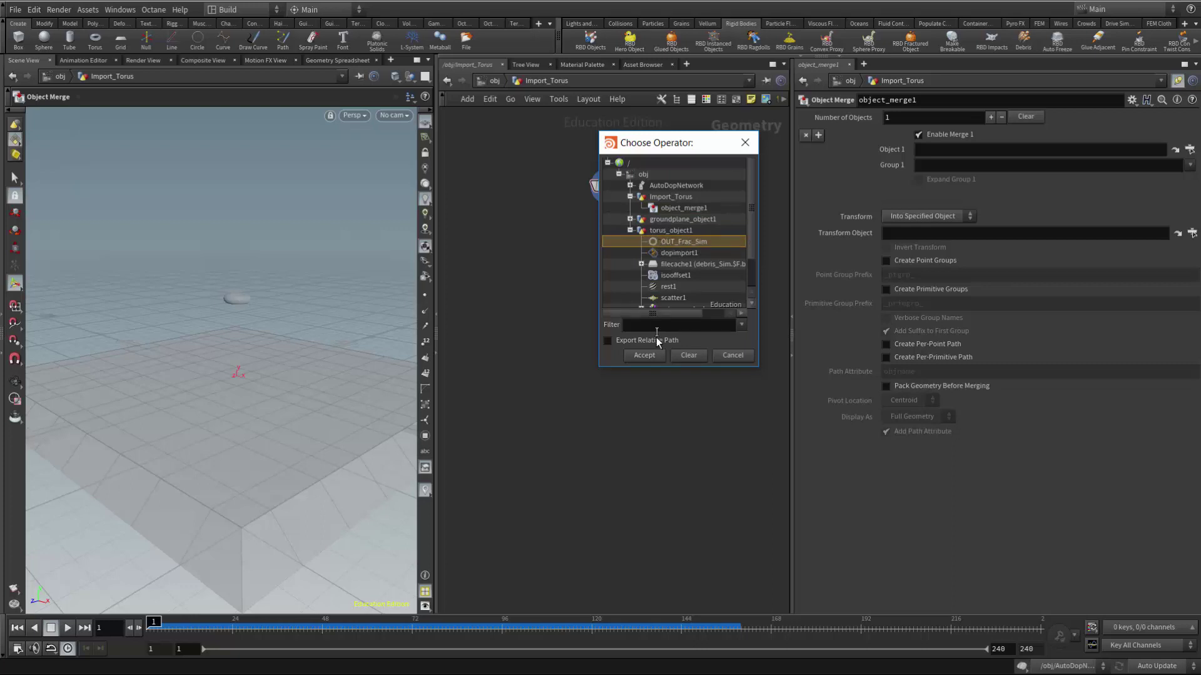
pyautogui.click(644, 356)
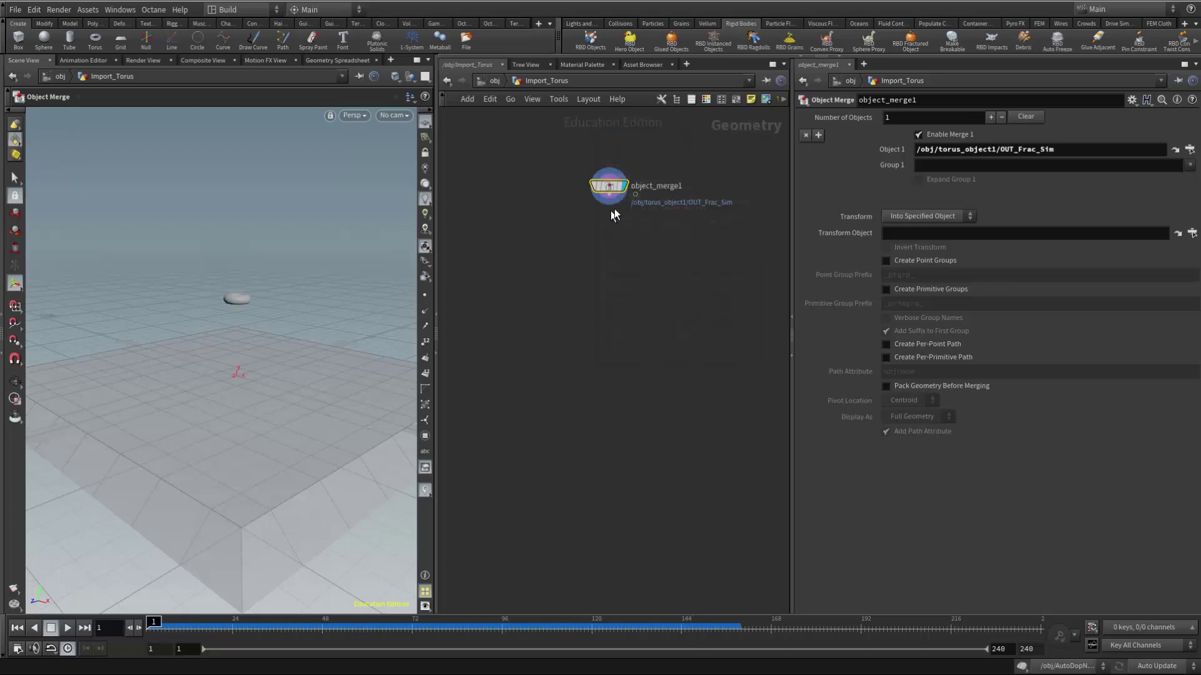
# Examine the Import Style options of dopimport1 inside torus_object1, and return to the obj network level.
pyautogui.click(485, 80)
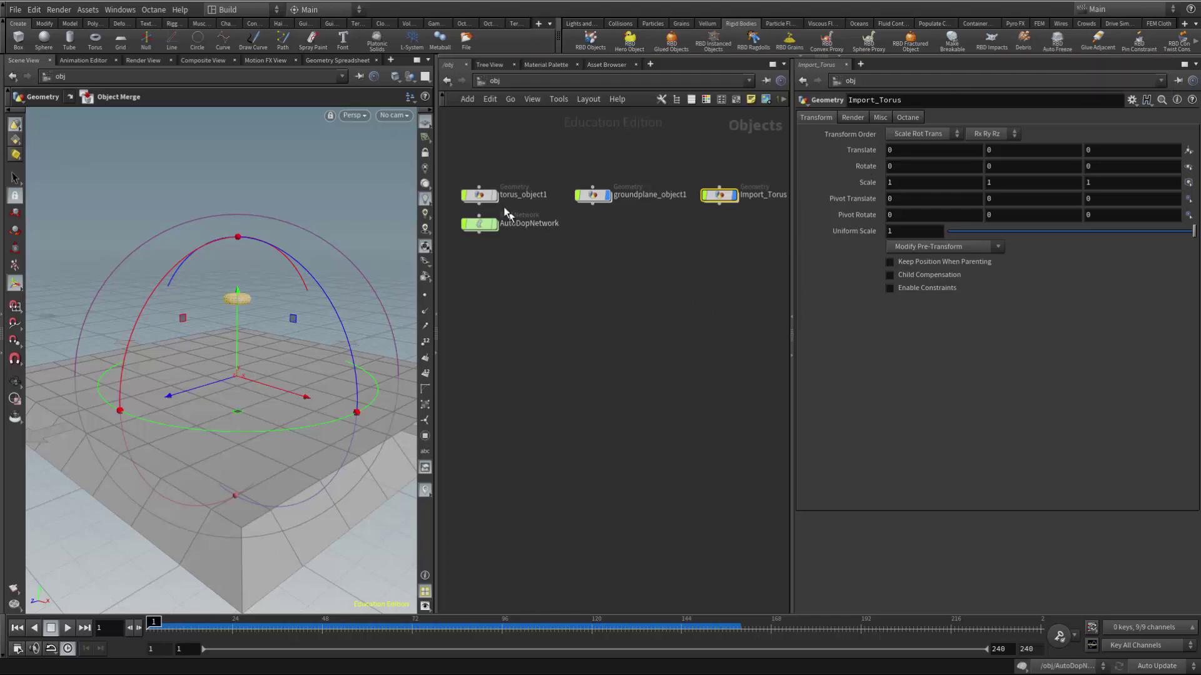
pyautogui.click(479, 195)
pyautogui.doubleClick(479, 194)
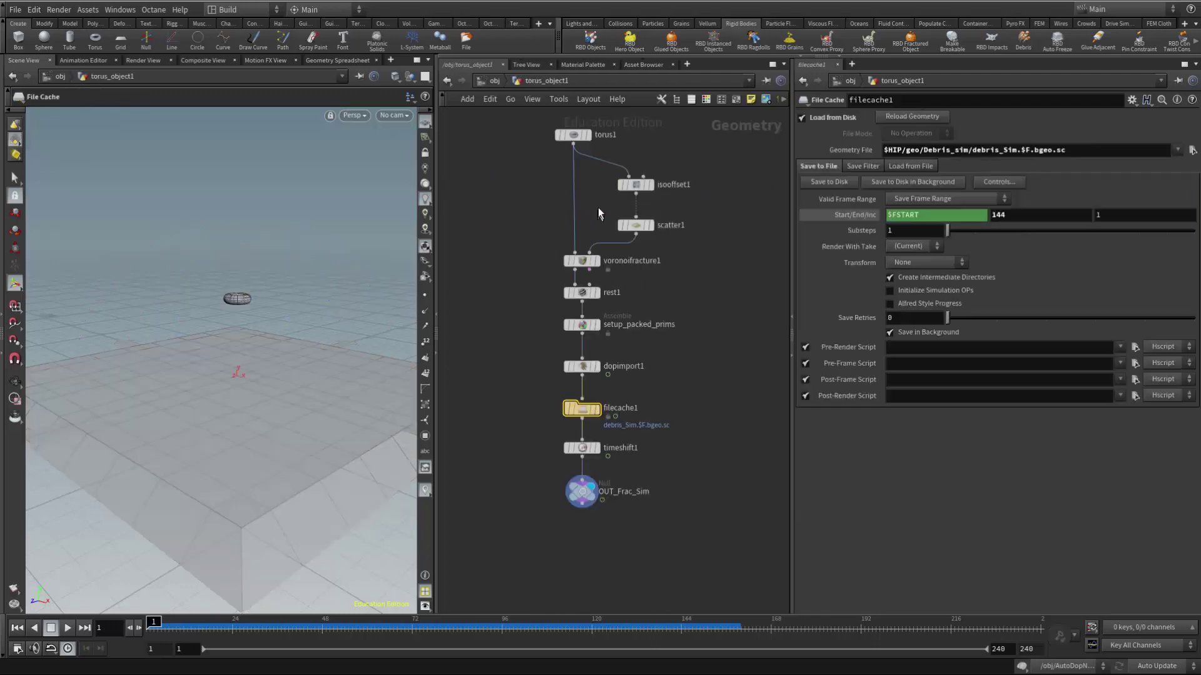
pyautogui.moveTo(586, 327)
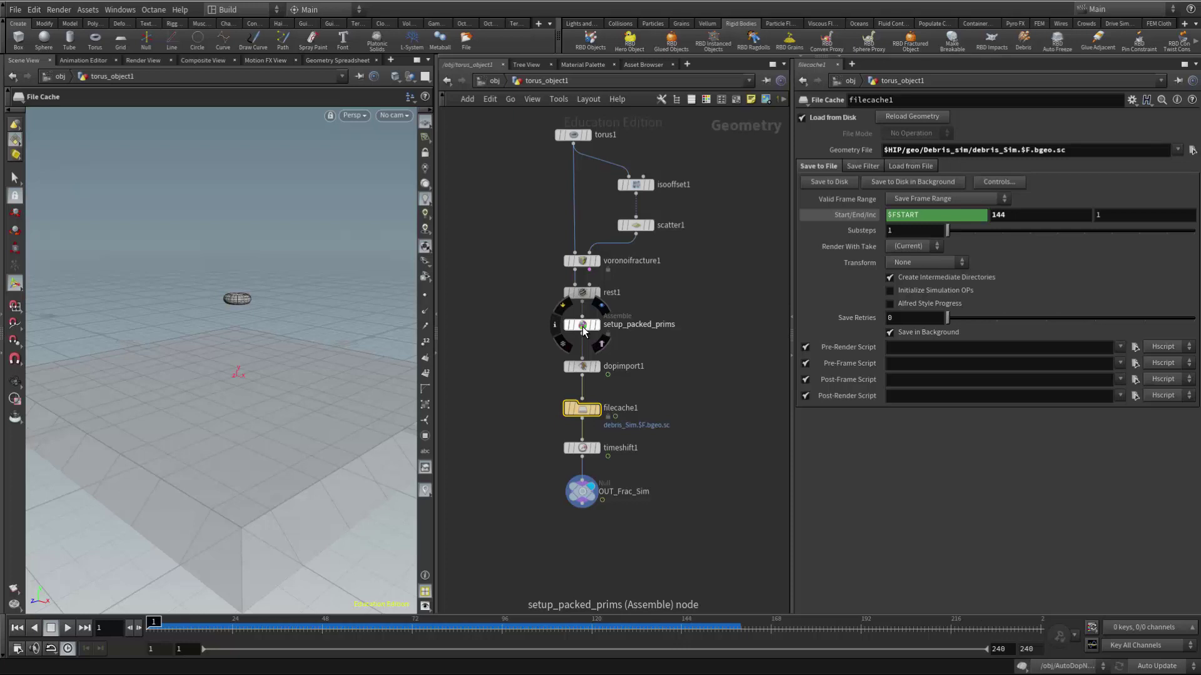
pyautogui.click(581, 368)
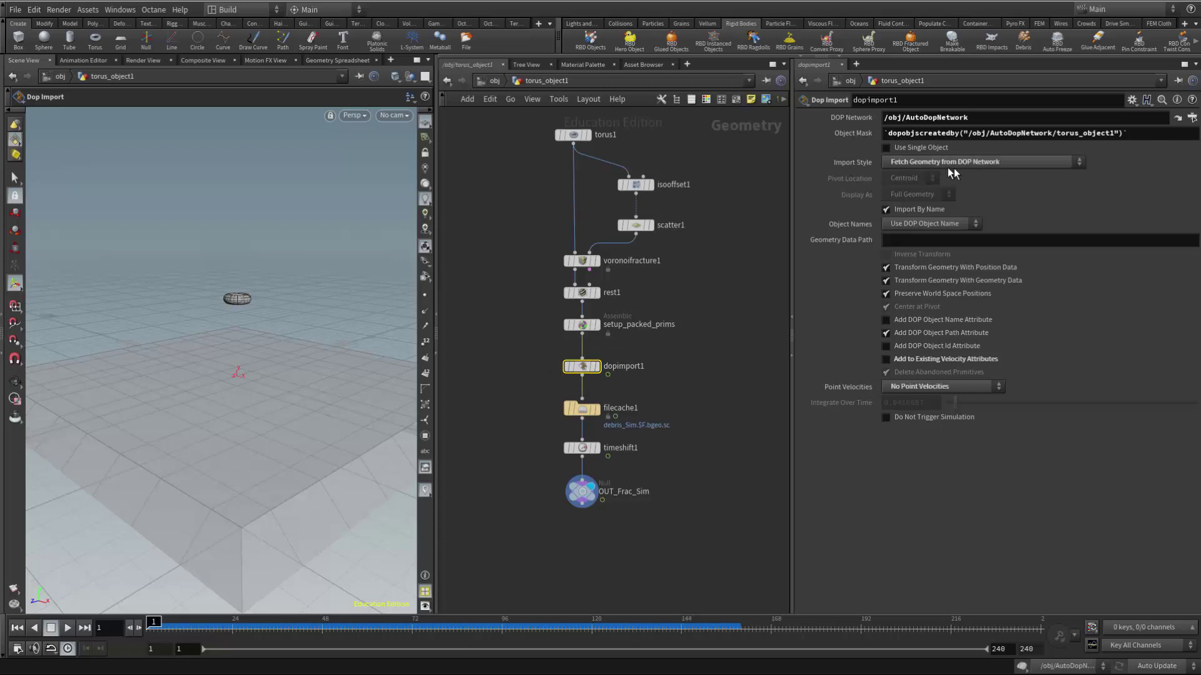
pyautogui.click(997, 164)
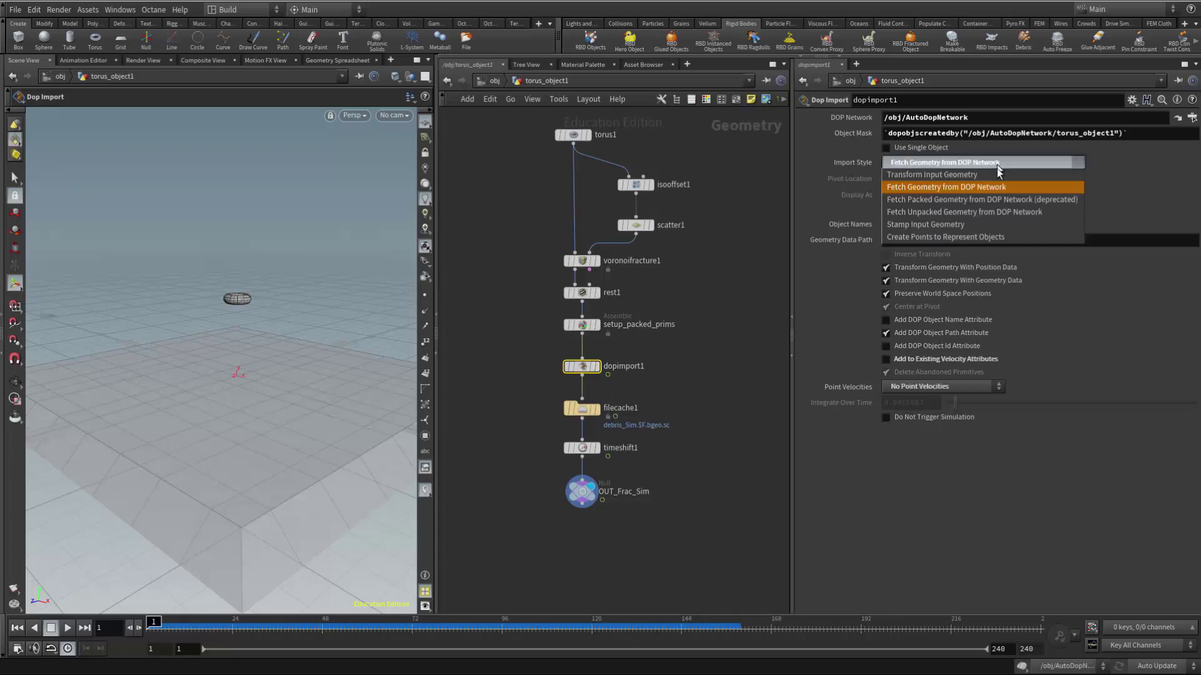
pyautogui.click(1146, 195)
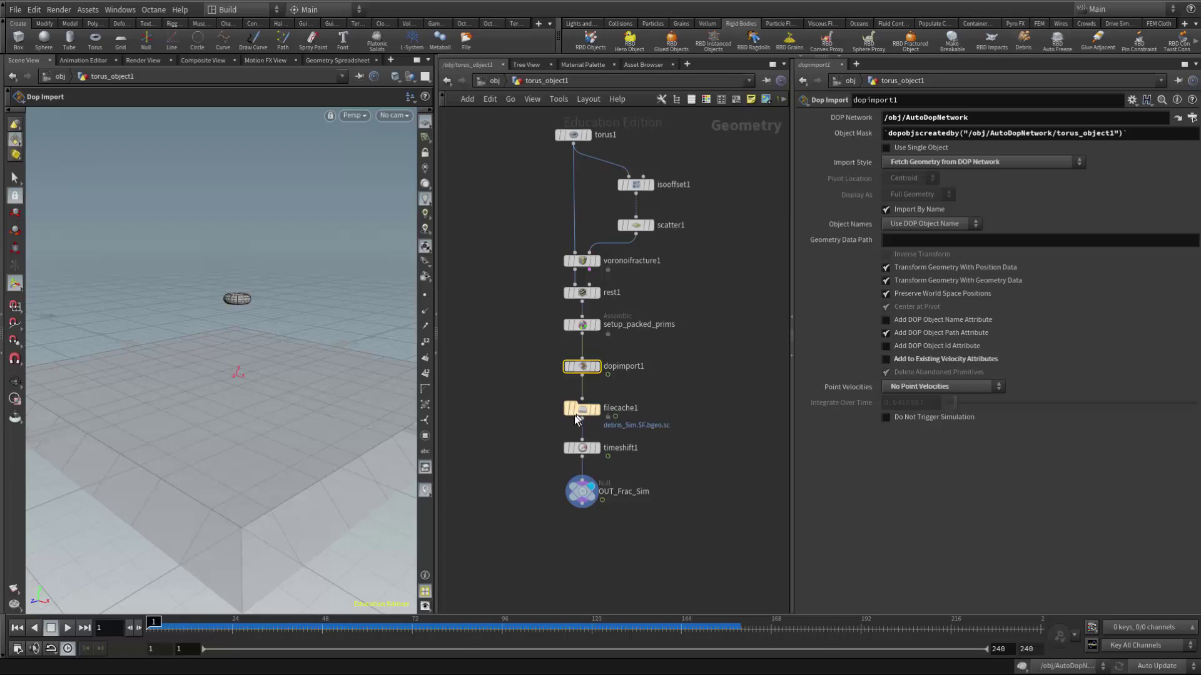
pyautogui.click(491, 81)
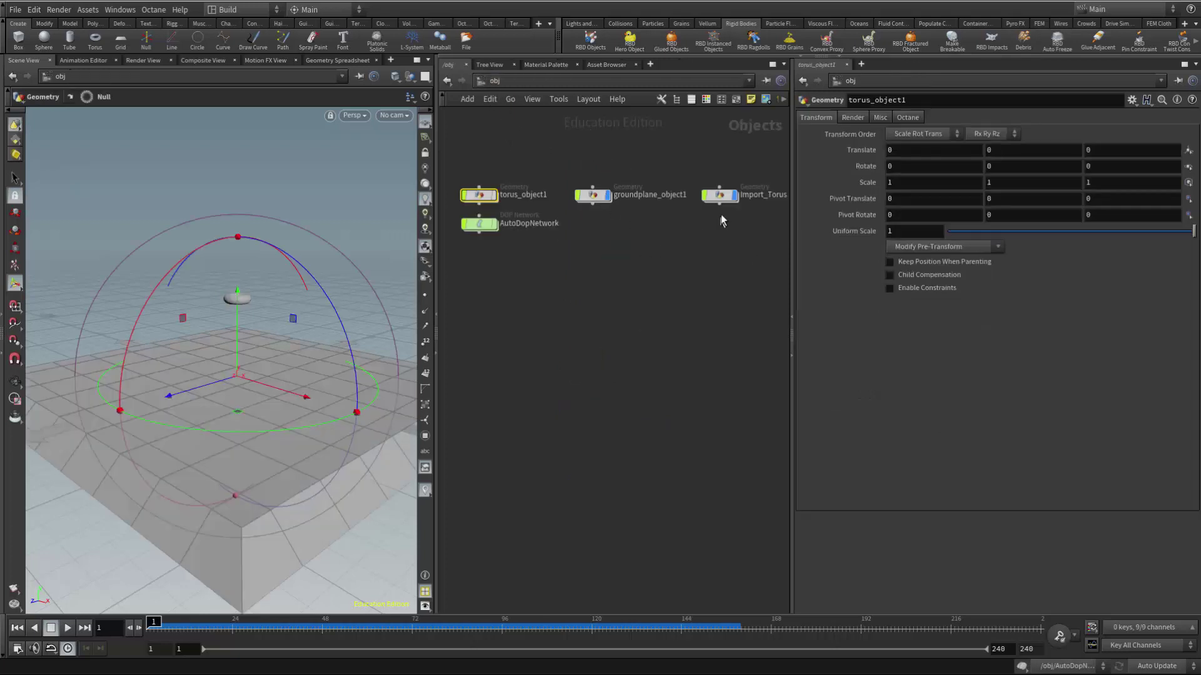
# Apply the Rigid Bodies Debris tool to the Import_Torus object to build the debris_sim network.
pyautogui.moveTo(724, 197)
pyautogui.click(719, 197)
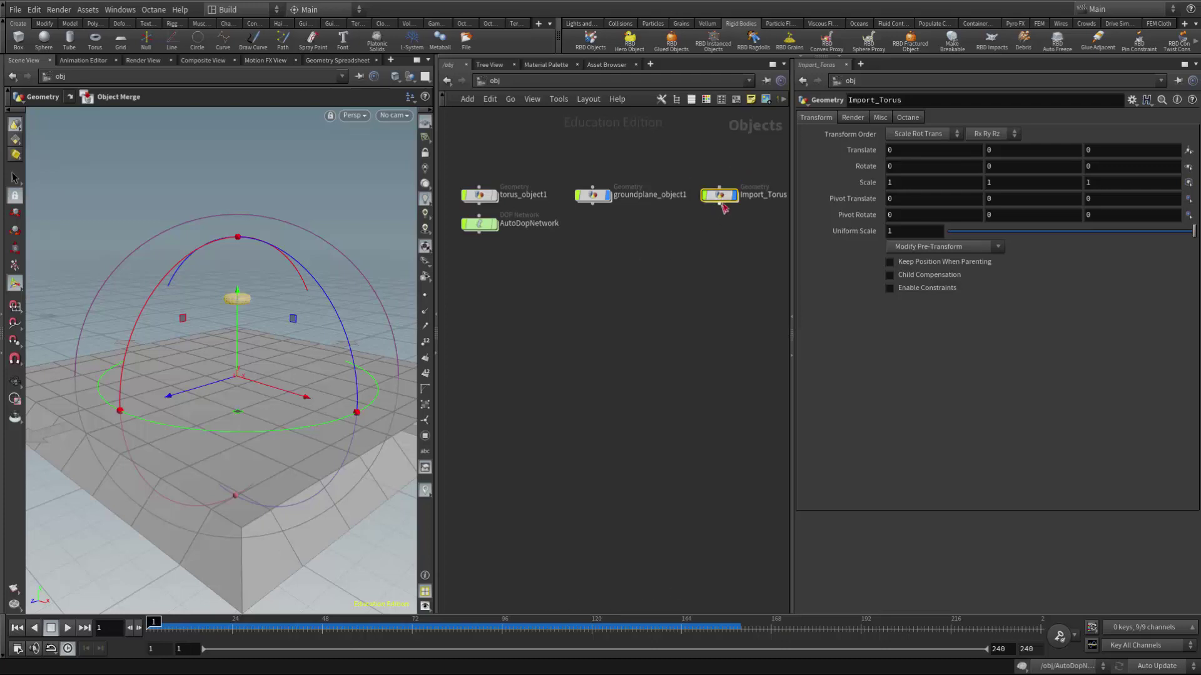
pyautogui.moveTo(719, 197); pyautogui.dragTo(686, 213, button='middle')
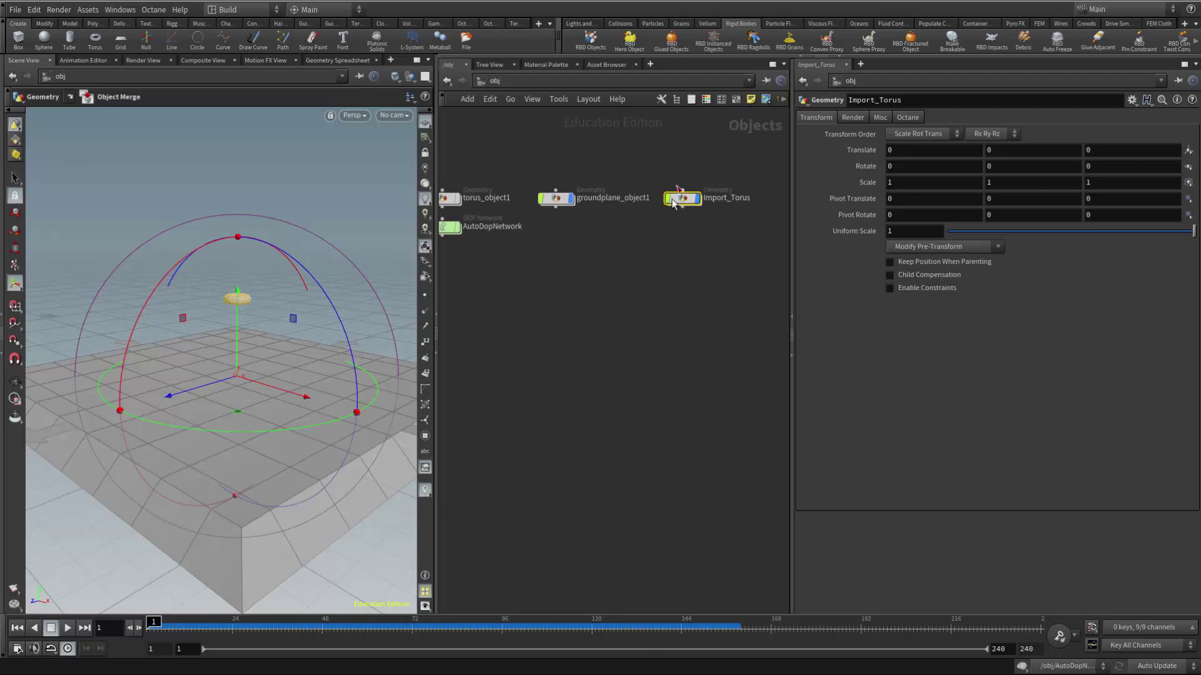
pyautogui.moveTo(683, 205)
pyautogui.click(1025, 42)
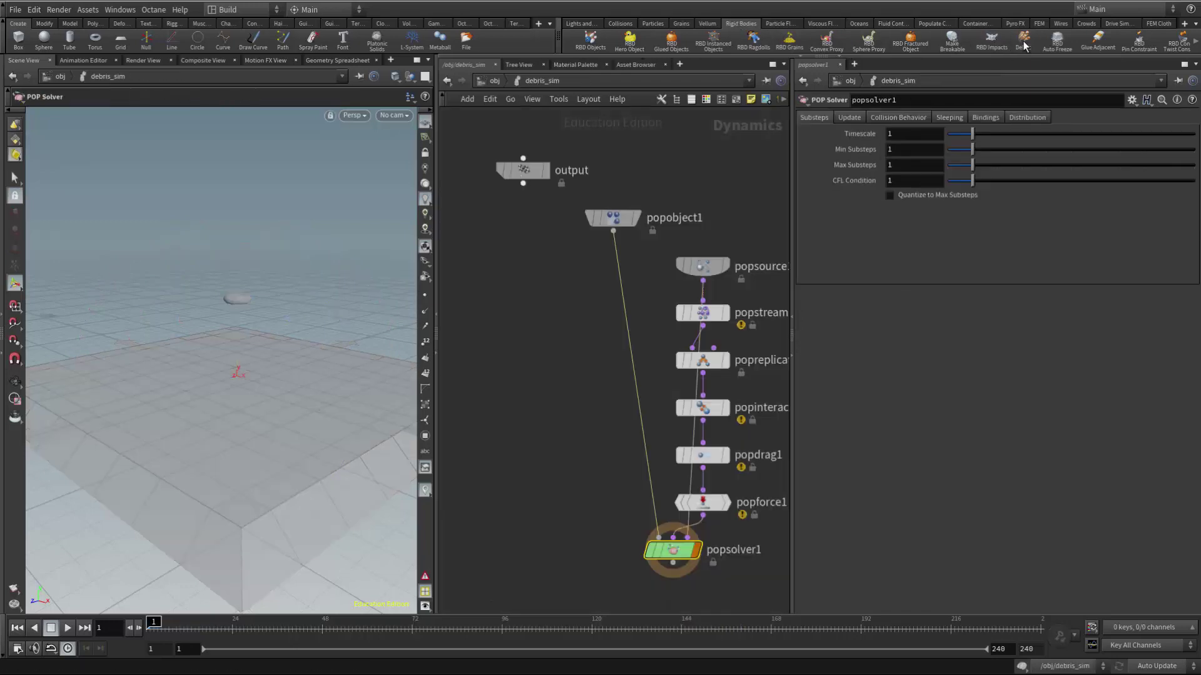
# Return to the obj network and stack the debris_source, debris_sim and debris nodes in a column under Import_Torus.
pyautogui.moveTo(558, 412); pyautogui.dragTo(515, 404, button='middle')
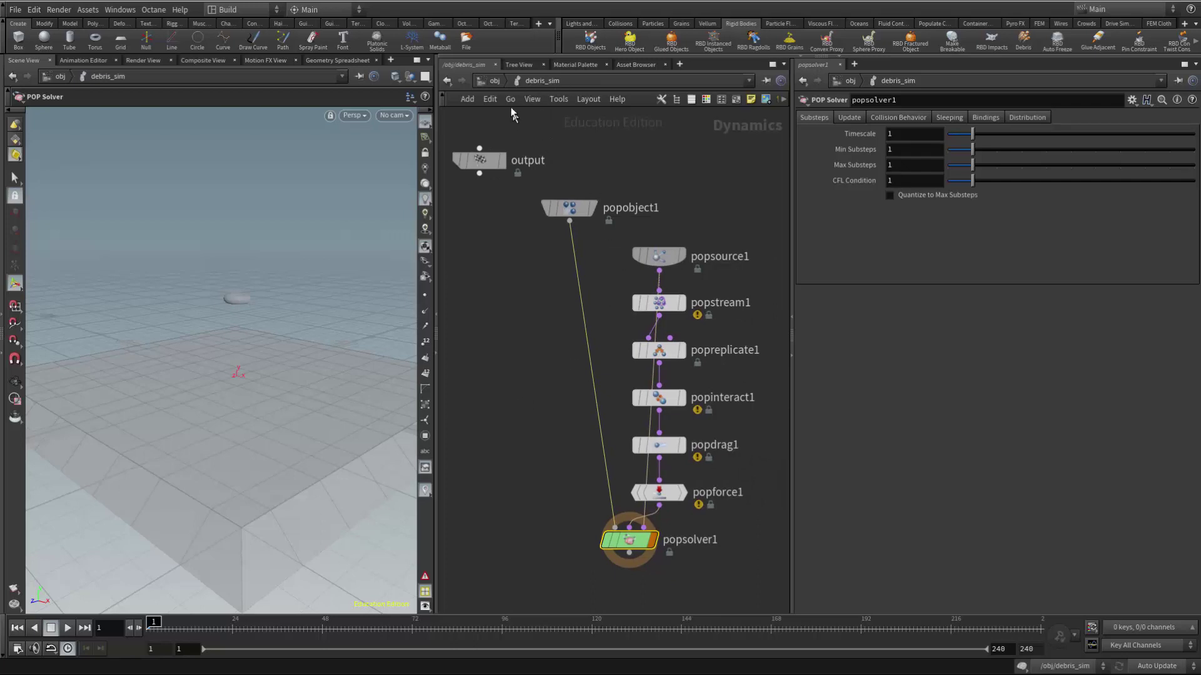
pyautogui.click(493, 84)
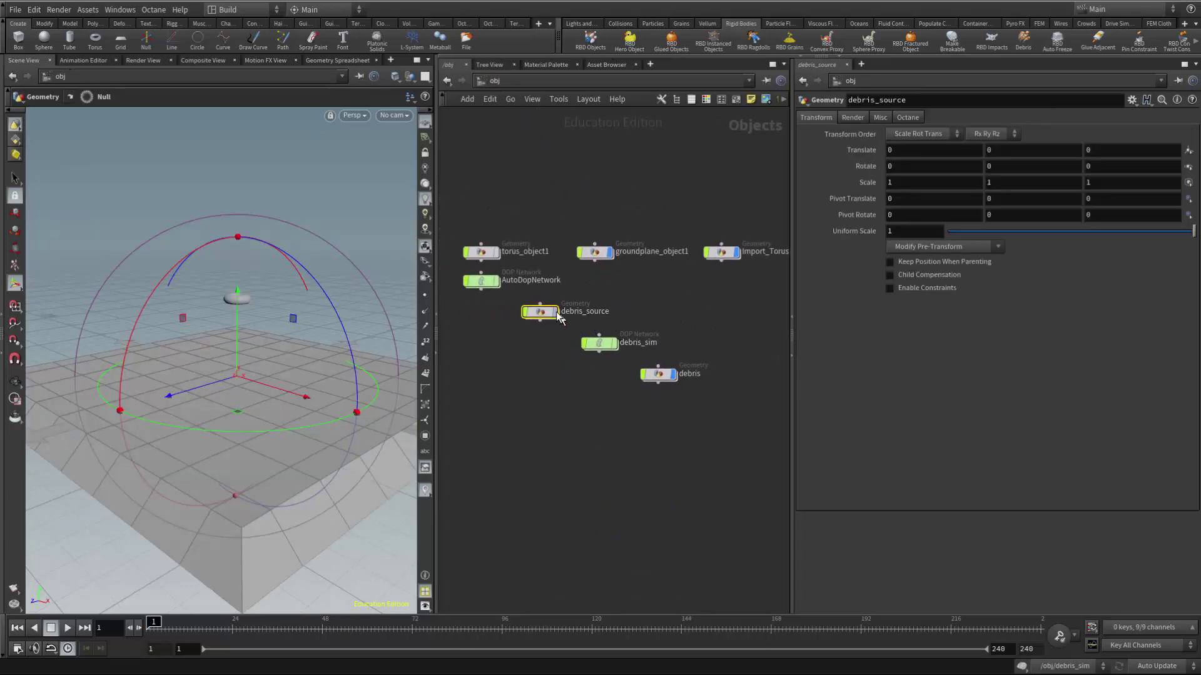
pyautogui.moveTo(558, 314); pyautogui.dragTo(599, 284)
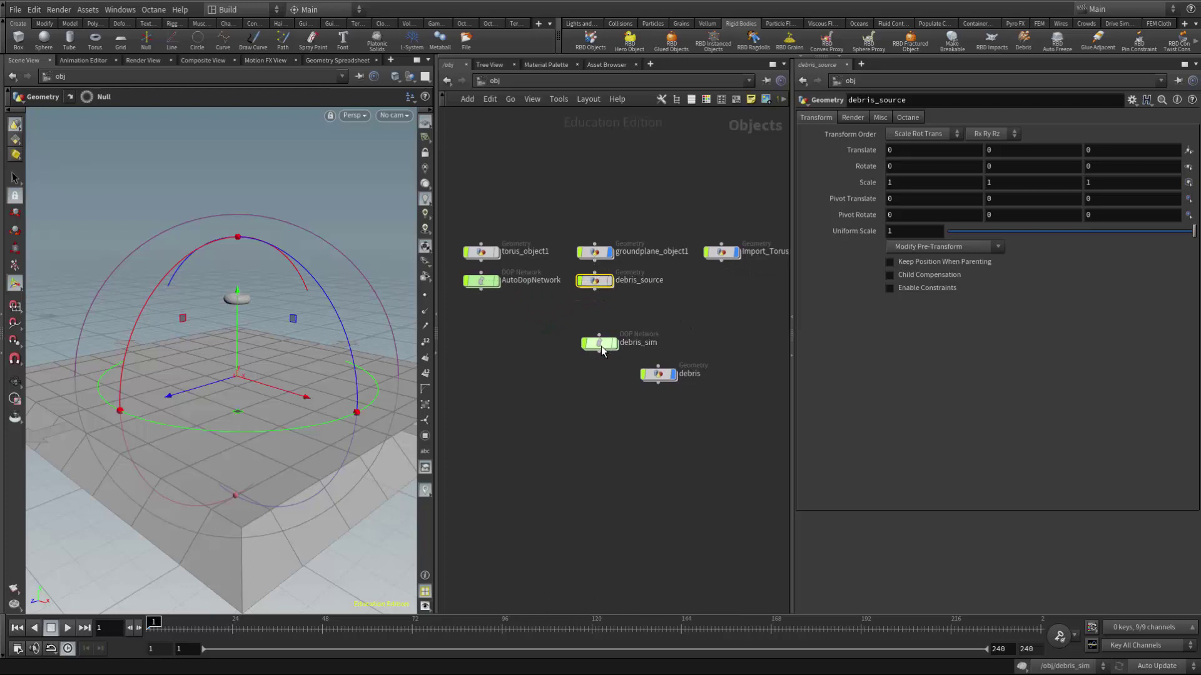
pyautogui.moveTo(600, 343); pyautogui.dragTo(596, 311)
pyautogui.moveTo(651, 376); pyautogui.dragTo(595, 342)
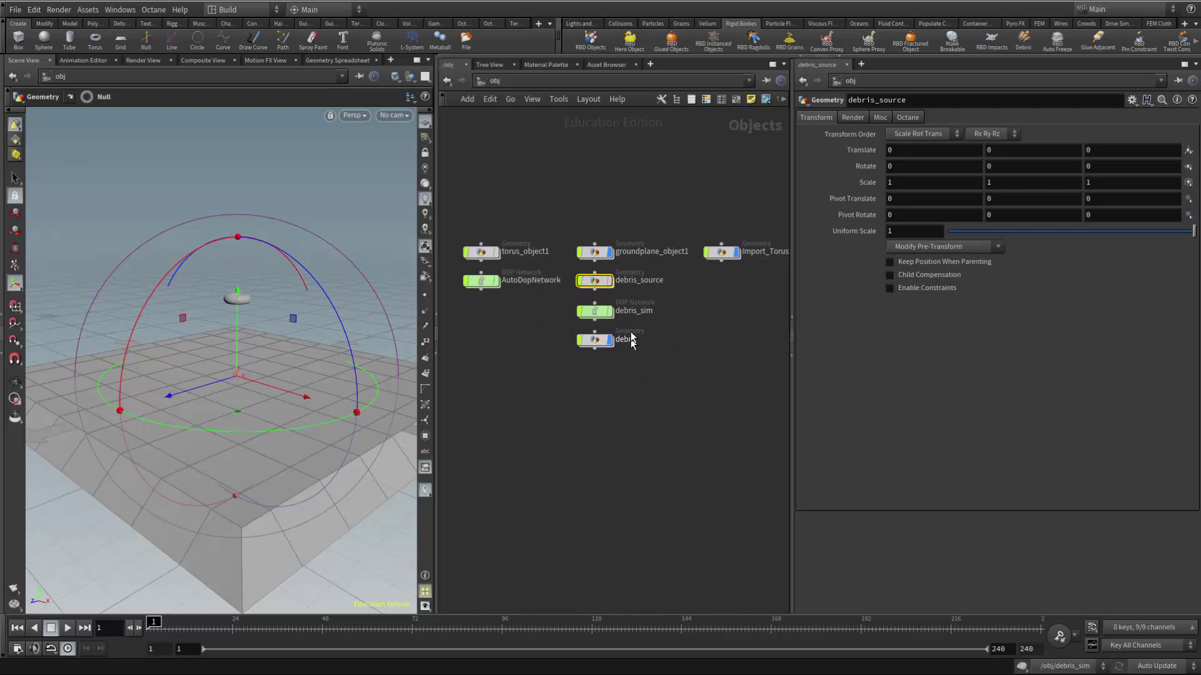
pyautogui.moveTo(597, 281); pyautogui.dragTo(725, 281)
pyautogui.moveTo(626, 319); pyautogui.dragTo(753, 318)
pyautogui.moveTo(594, 345); pyautogui.dragTo(721, 344)
pyautogui.moveTo(695, 393); pyautogui.dragTo(624, 394, button='middle')
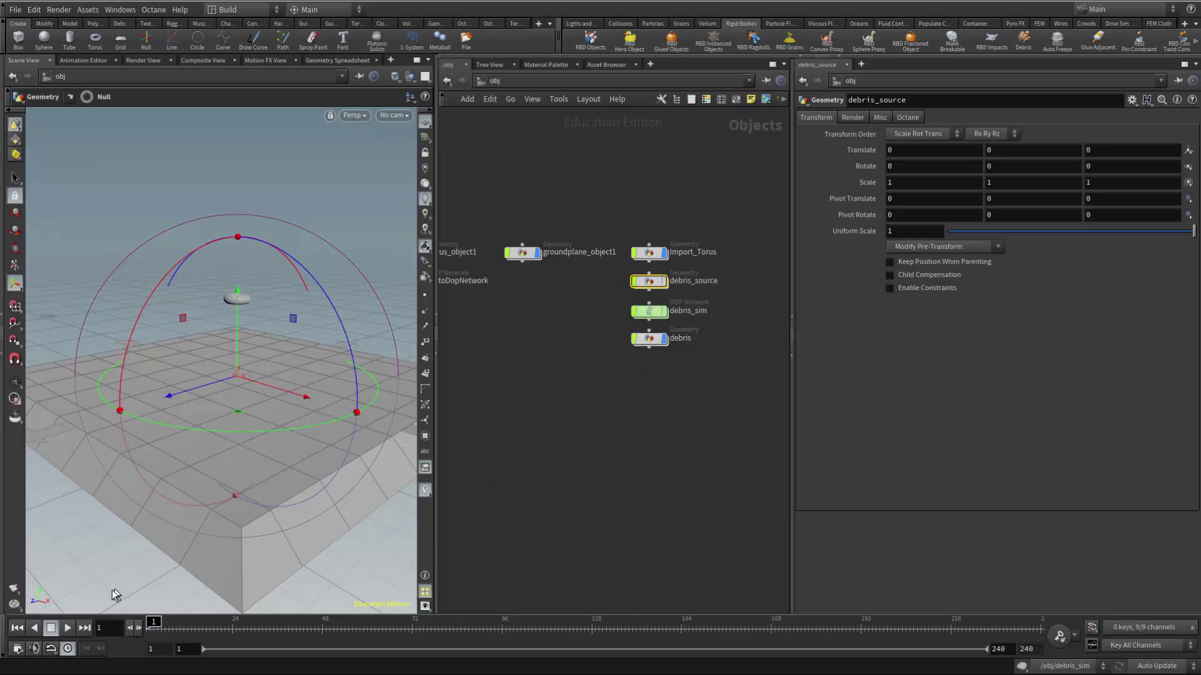
# Play the simulation with a closer view of the torus breaking, and open the debris_source network.
pyautogui.click(69, 628)
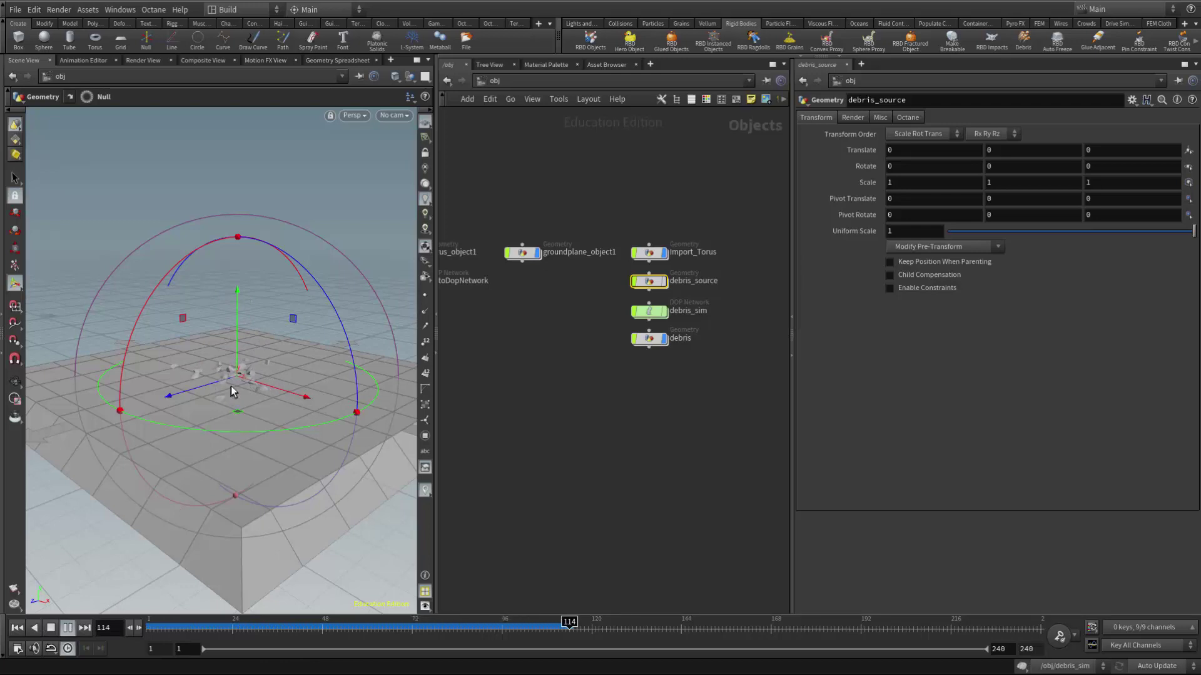
pyautogui.keyDown('alt'); pyautogui.moveTo(231, 387); pyautogui.dragTo(406, 400, button='right'); pyautogui.keyUp('alt')
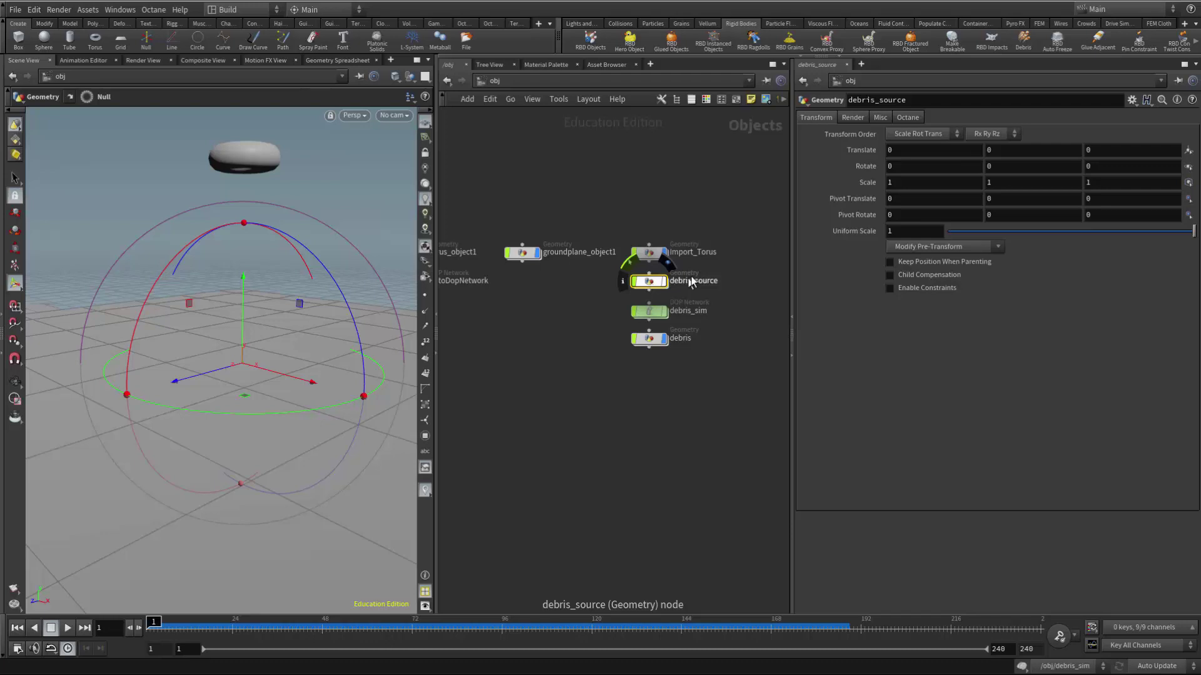
pyautogui.doubleClick(651, 281)
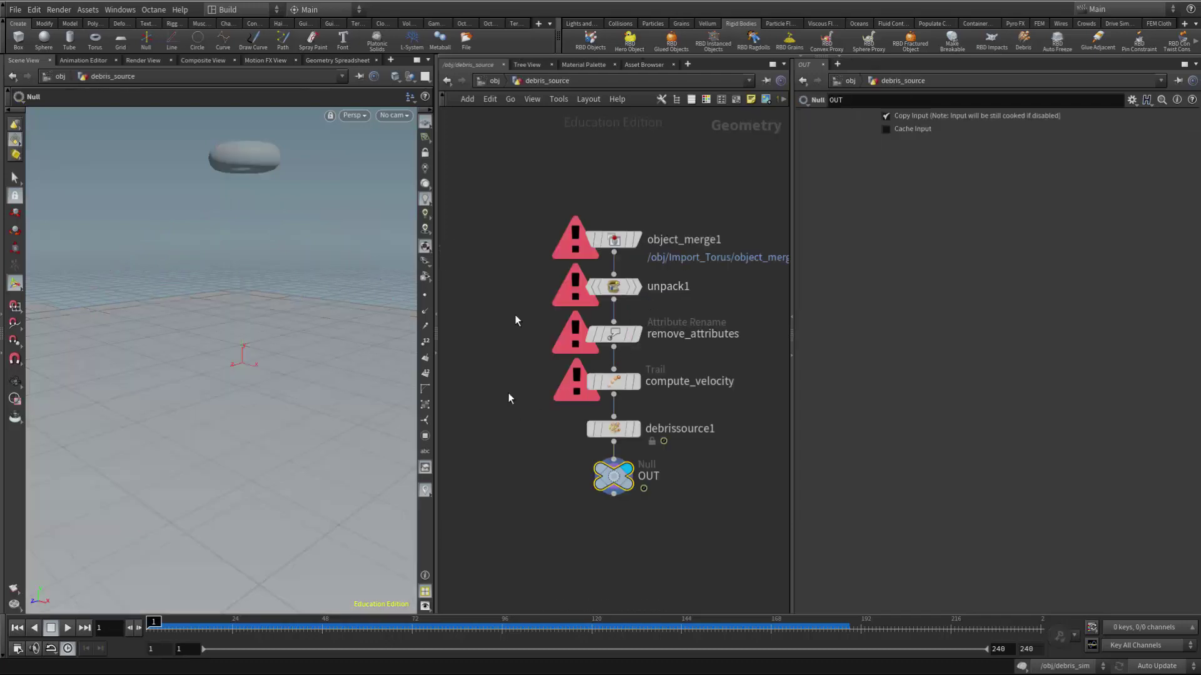
pyautogui.moveTo(540, 440); pyautogui.dragTo(495, 420, button='middle')
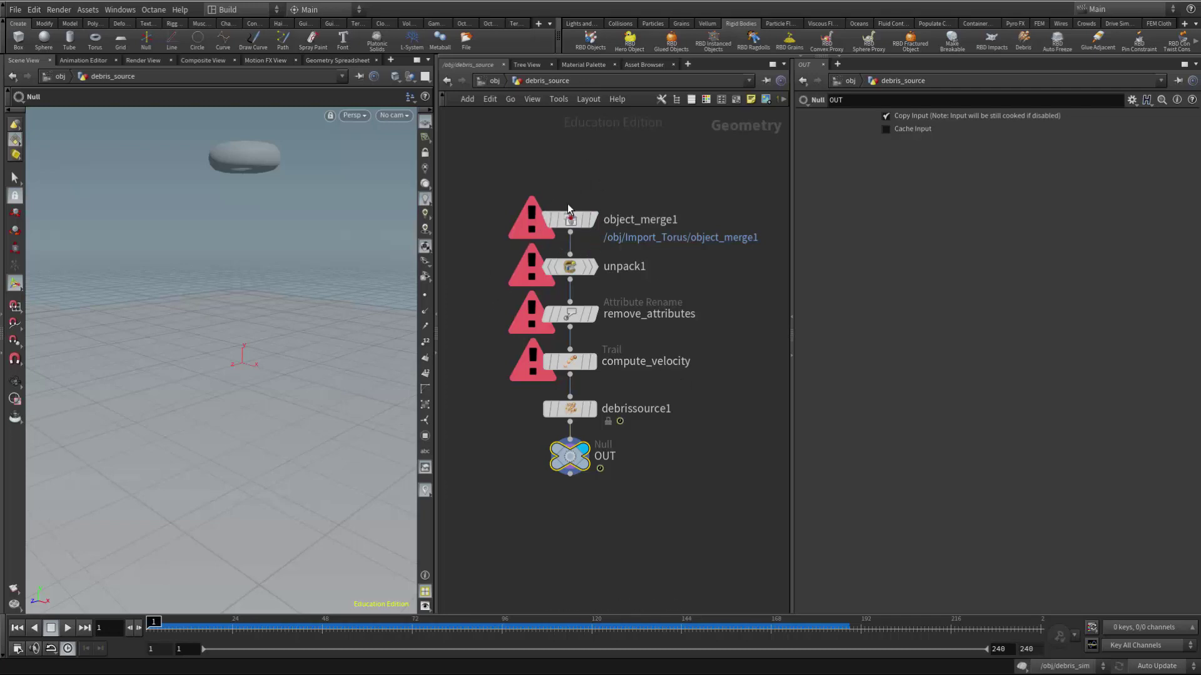
# Examine the object_merge1, unpack1, remove_attributes, compute_velocity and debrissource1 nodes and their parameters in the debris_source chain.
pyautogui.moveTo(578, 215)
pyautogui.click(571, 364)
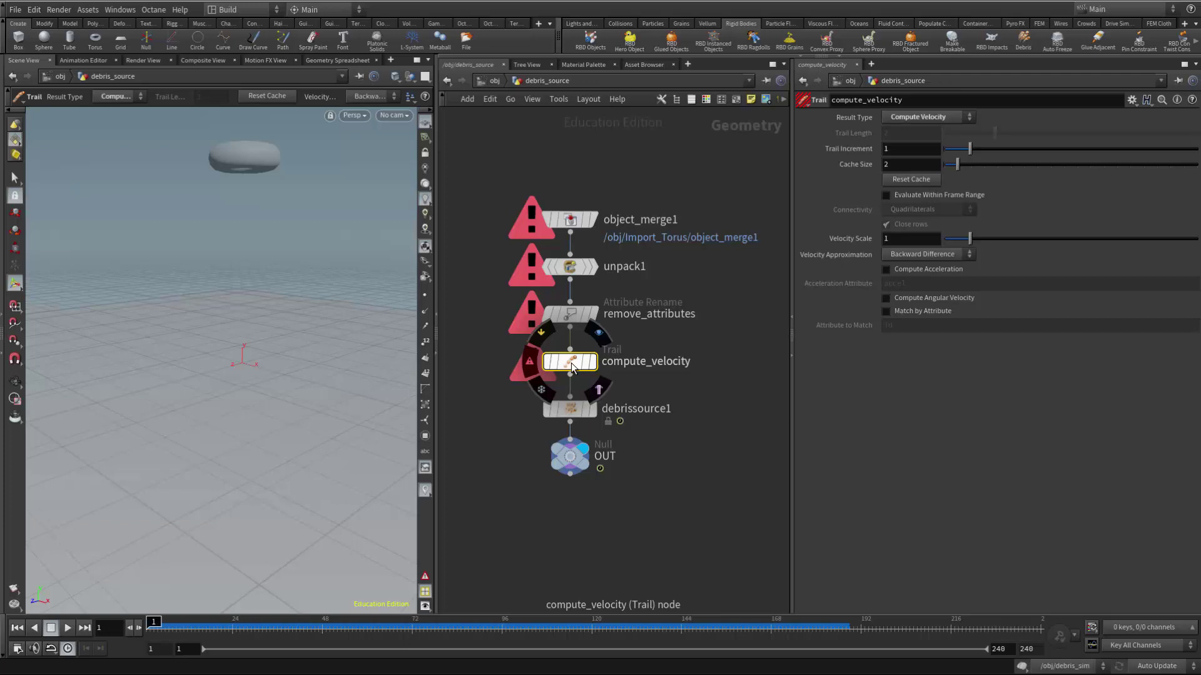
pyautogui.moveTo(572, 369); pyautogui.dragTo(572, 369)
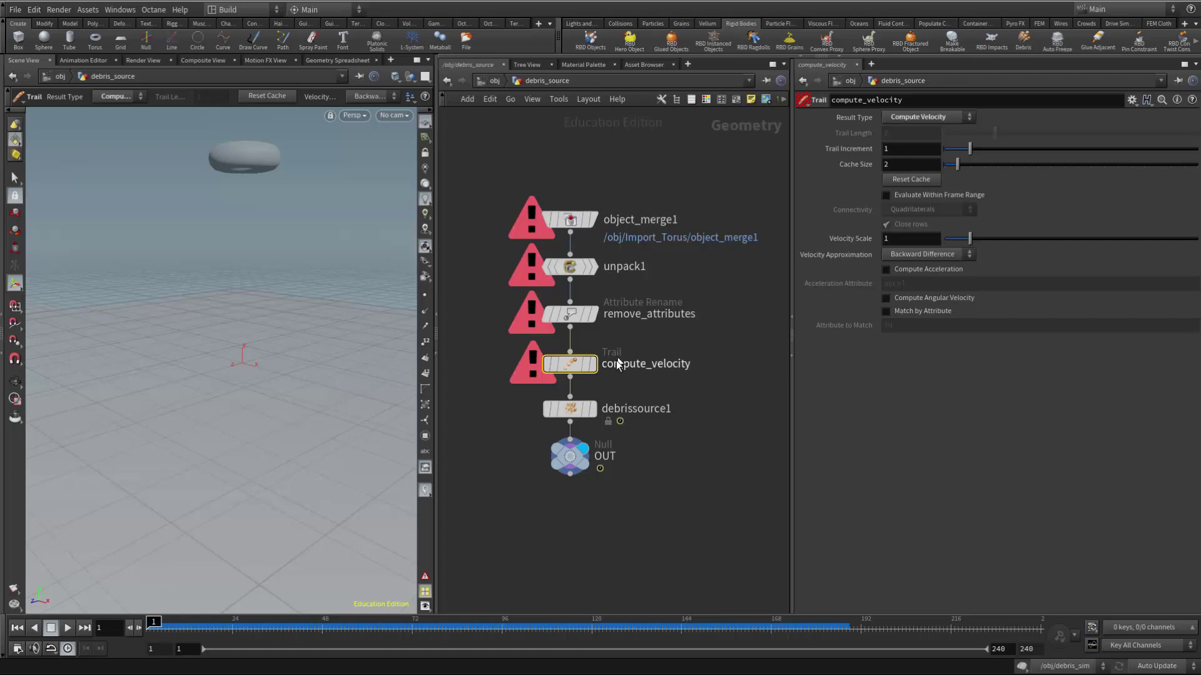
pyautogui.moveTo(575, 373)
pyautogui.moveTo(574, 369); pyautogui.dragTo(577, 368)
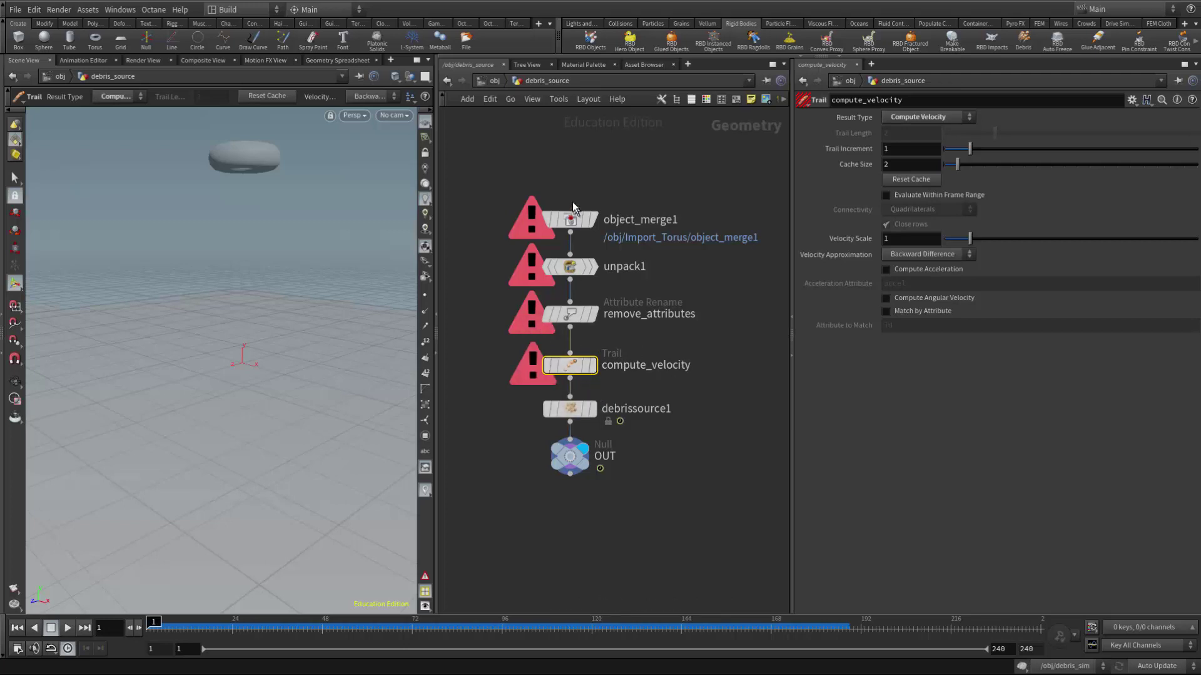
pyautogui.click(570, 268)
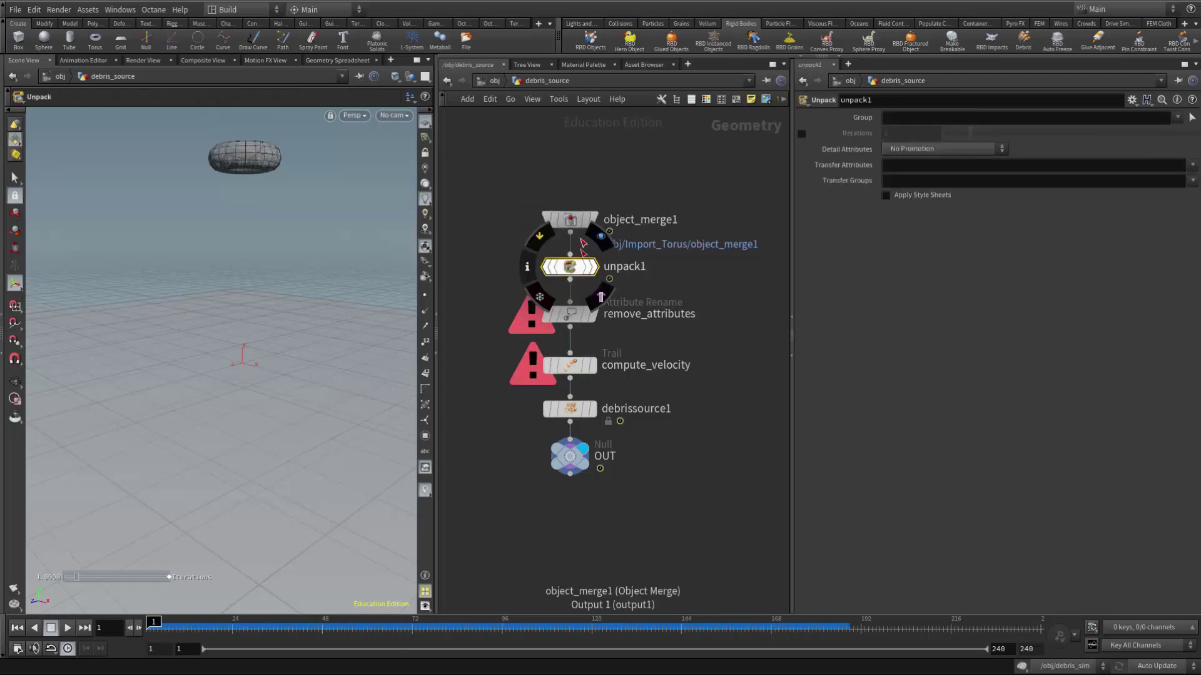
pyautogui.click(573, 315)
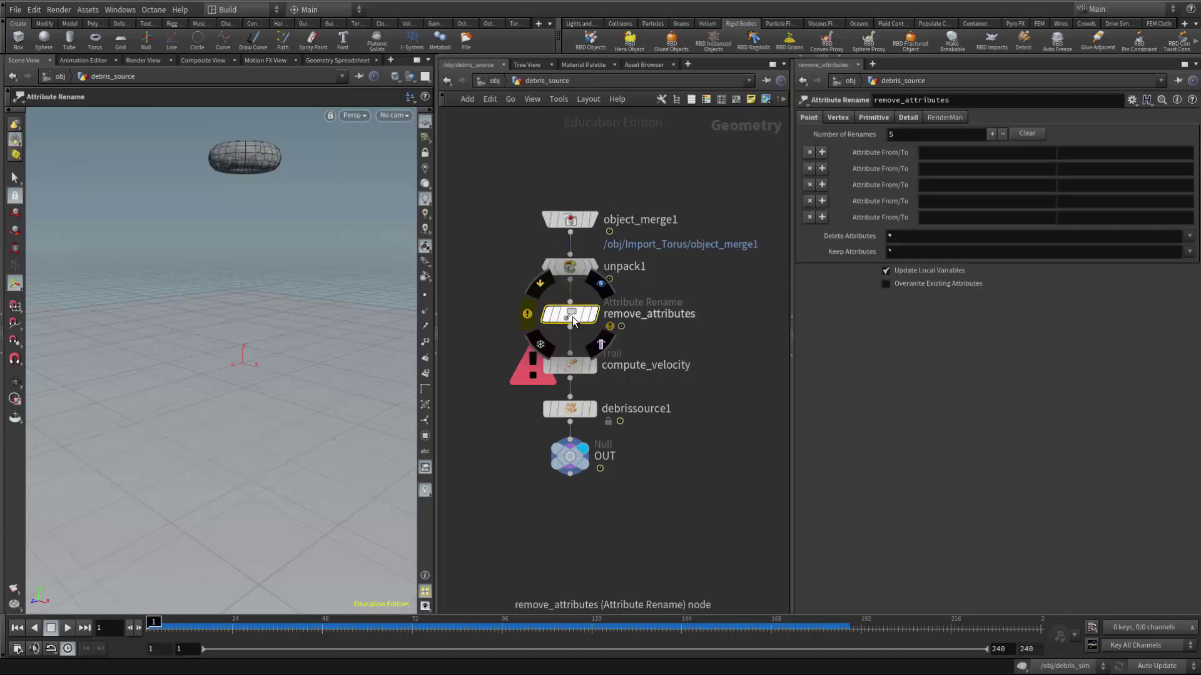
pyautogui.click(574, 367)
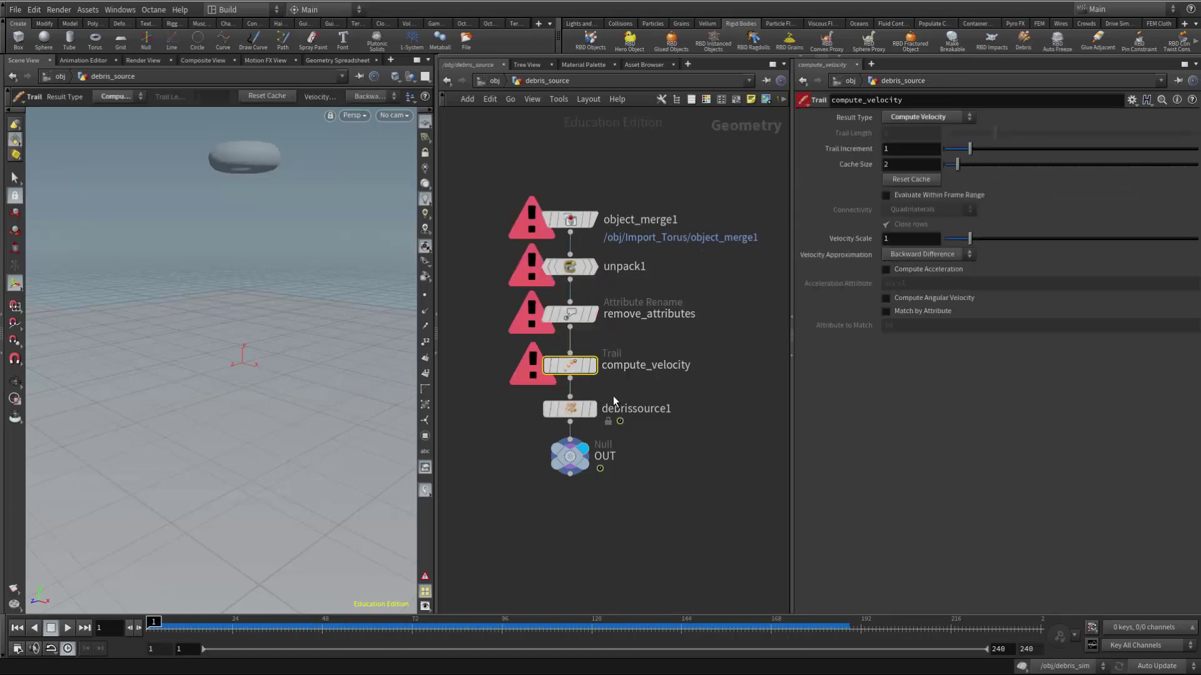
pyautogui.moveTo(571, 373)
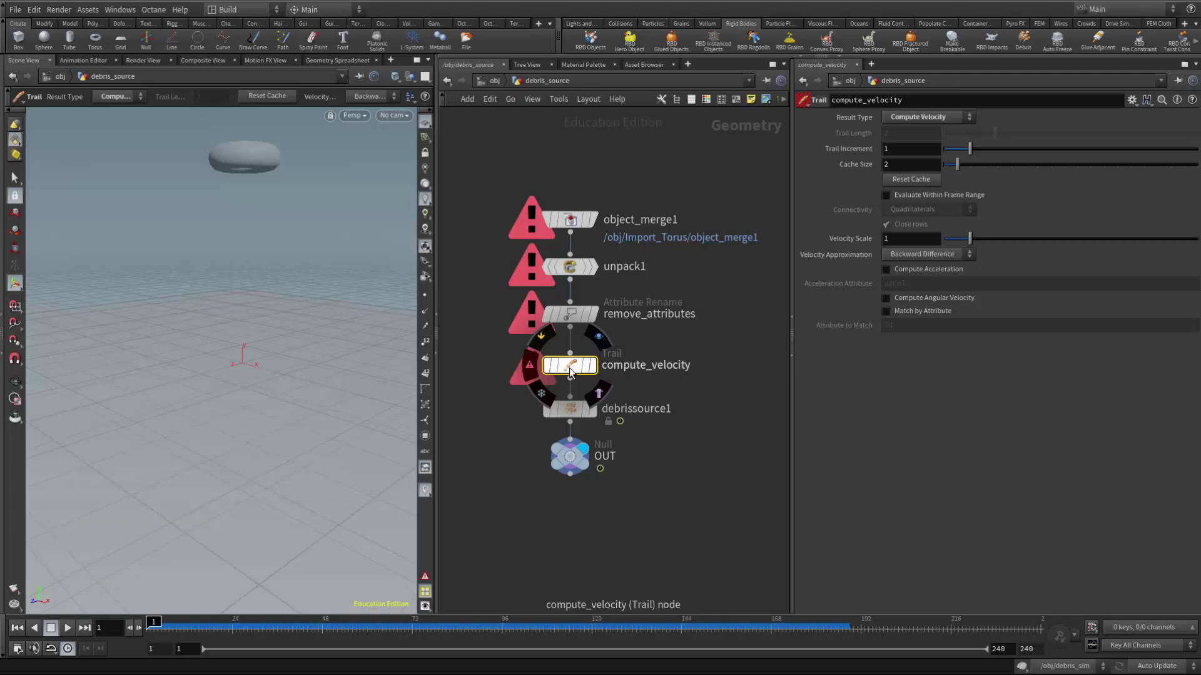
pyautogui.click(570, 409)
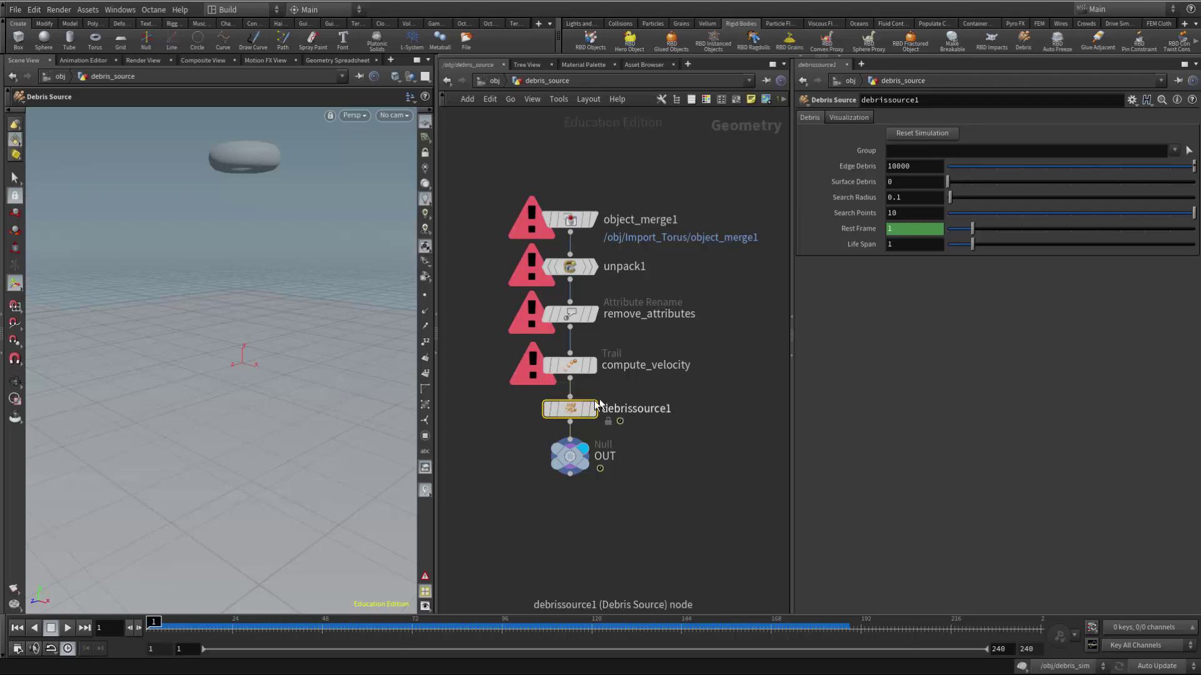
pyautogui.moveTo(570, 412)
pyautogui.moveTo(572, 413)
pyautogui.mouseDown()
pyautogui.moveTo(586, 414)
pyautogui.moveTo(572, 410)
pyautogui.mouseUp()
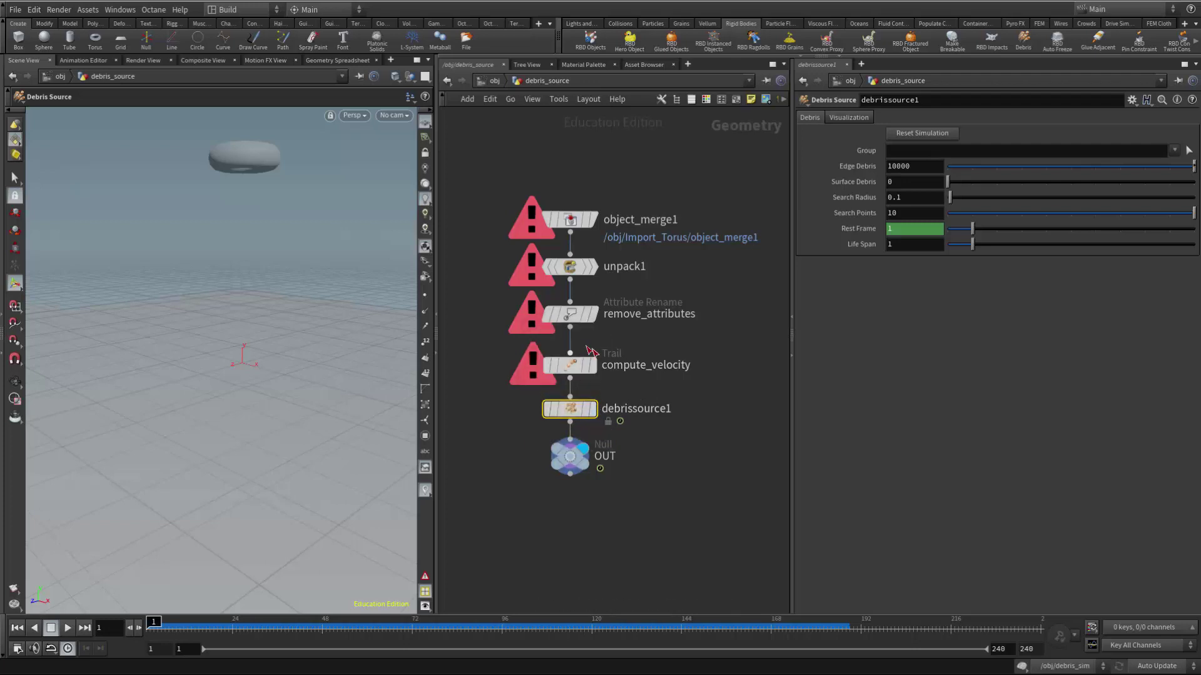
# Make room above OUT, pull compute_velocity out of the chain and wire remove_attributes directly into debrissource1.
pyautogui.moveTo(571, 463); pyautogui.dragTo(571, 514)
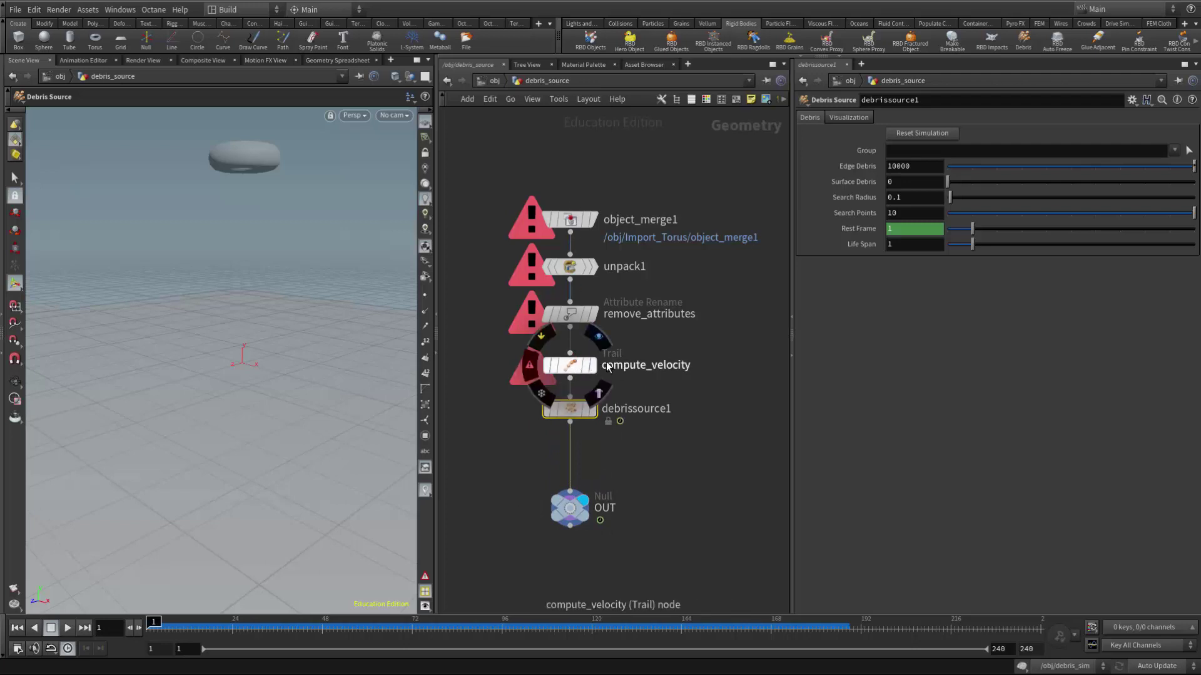
pyautogui.click(575, 372)
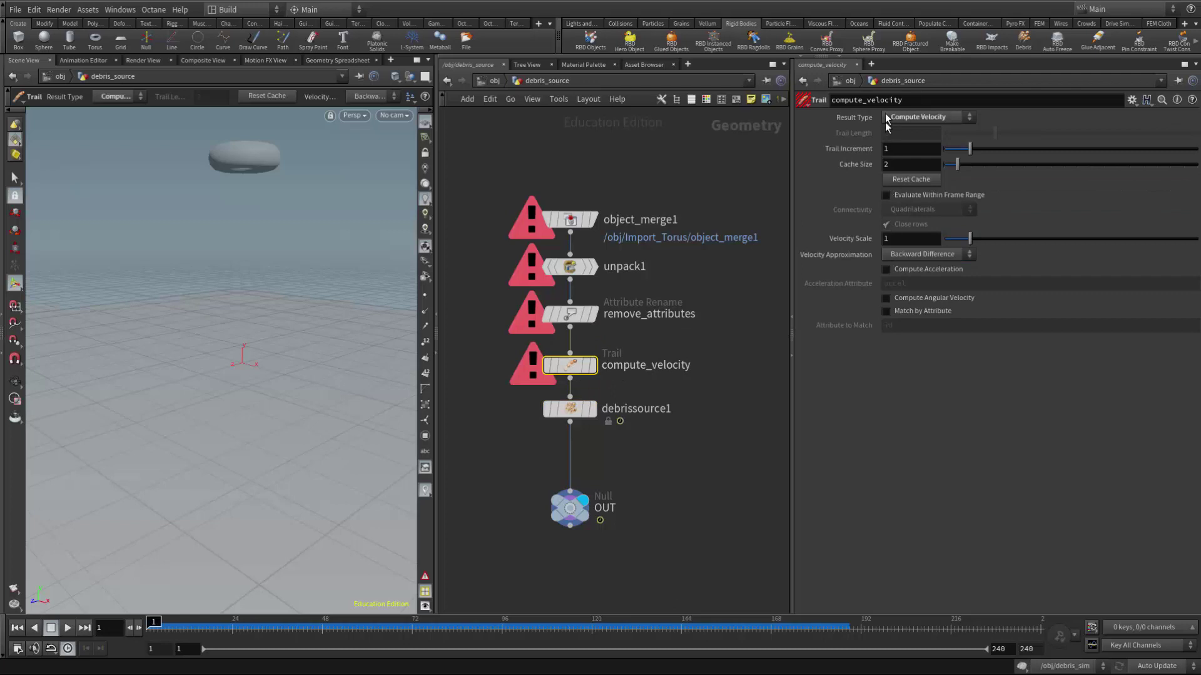
pyautogui.moveTo(571, 369)
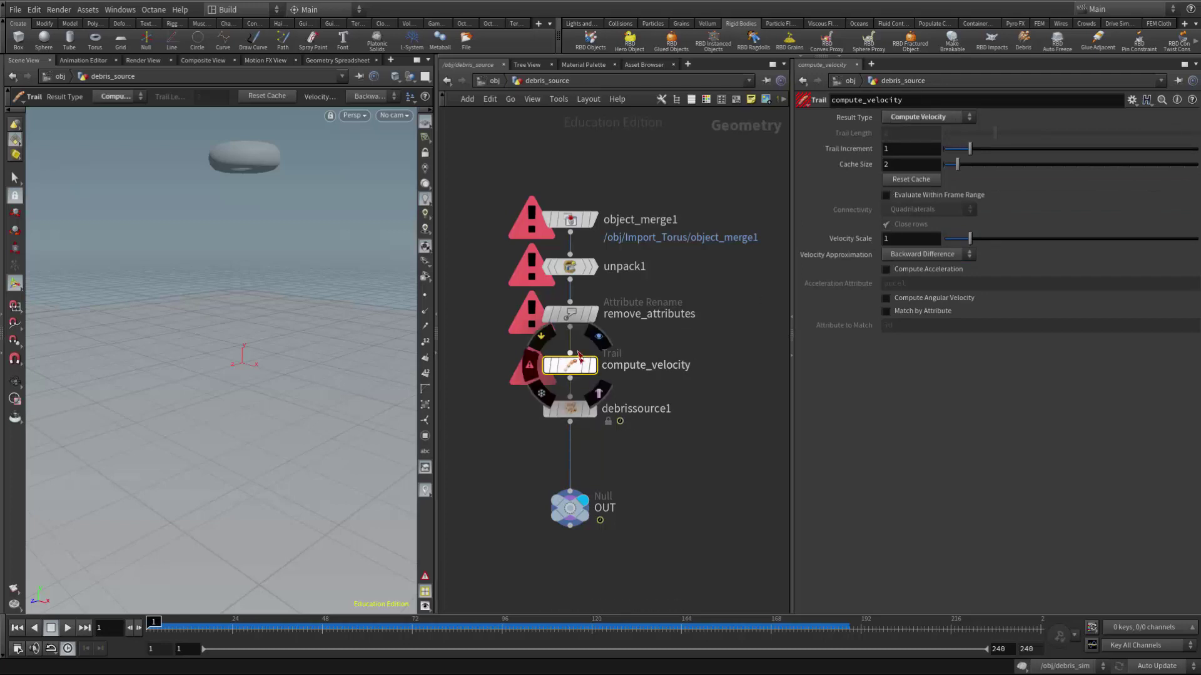
pyautogui.moveTo(575, 225)
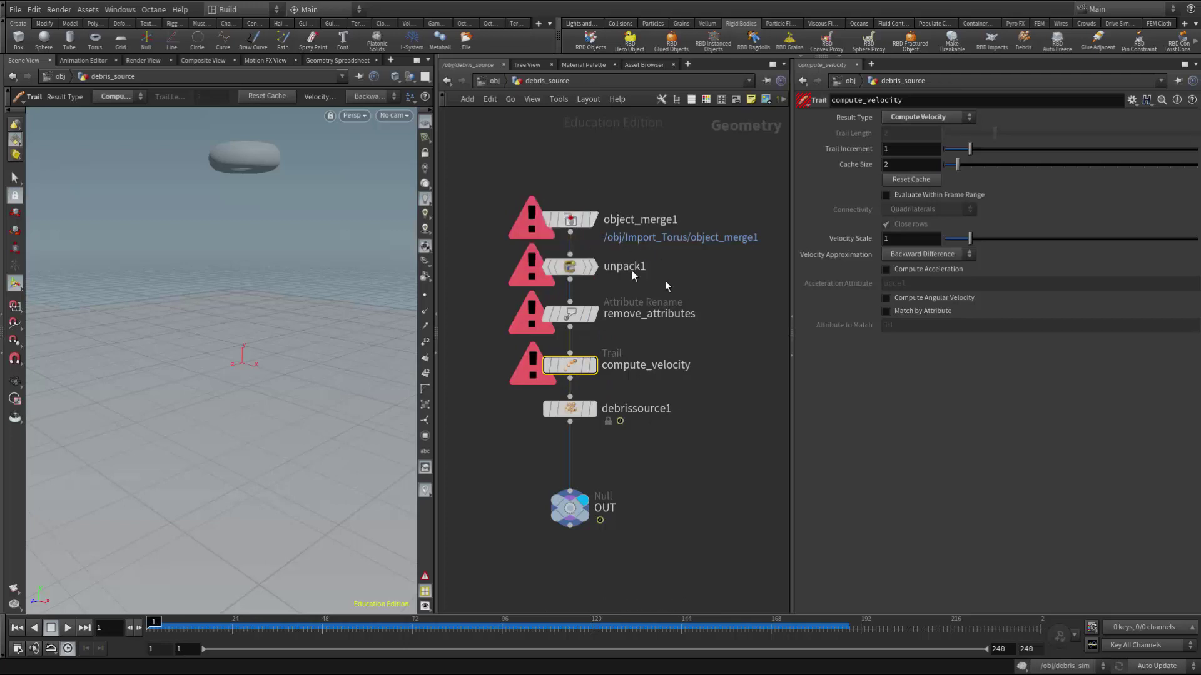
pyautogui.moveTo(571, 374); pyautogui.dragTo(660, 374)
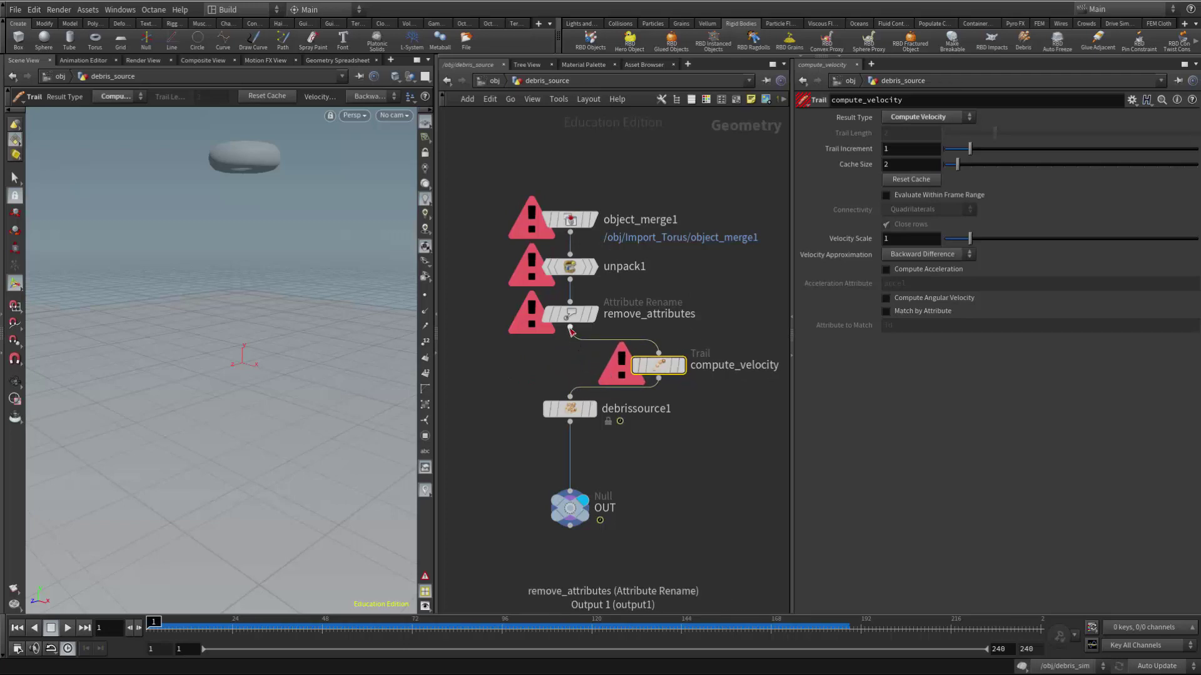
pyautogui.moveTo(570, 326); pyautogui.dragTo(574, 385)
# Insert the compute_velocity Trail node between debrissource1 and the OUT Null.
pyautogui.moveTo(600, 423); pyautogui.dragTo(599, 420)
pyautogui.moveTo(666, 372); pyautogui.dragTo(687, 475)
pyautogui.moveTo(570, 423); pyautogui.dragTo(576, 365)
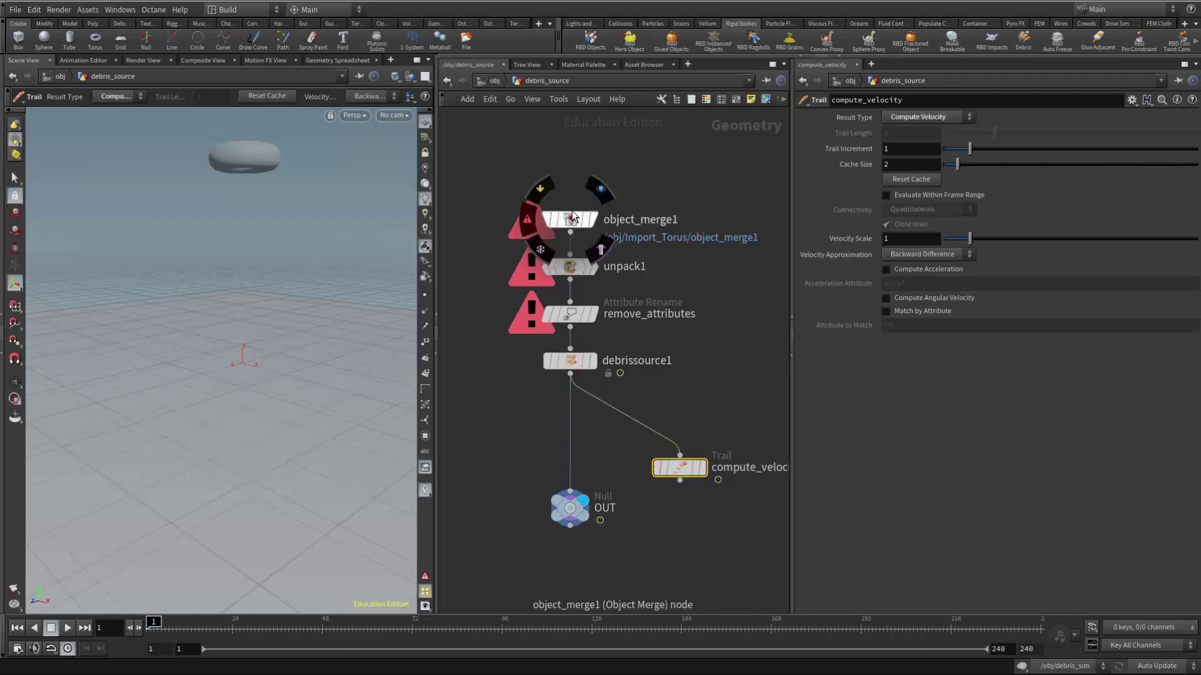
pyautogui.moveTo(681, 469); pyautogui.dragTo(628, 427)
pyautogui.moveTo(627, 440); pyautogui.dragTo(570, 432)
pyautogui.moveTo(571, 362); pyautogui.dragTo(570, 378)
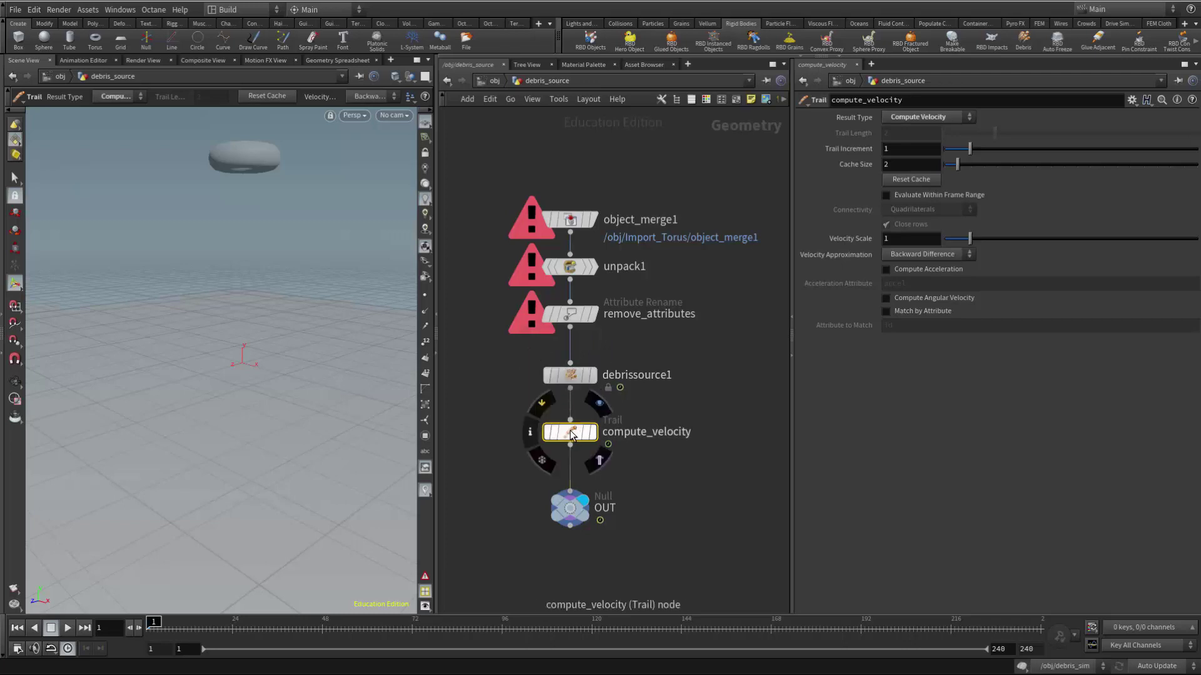
# Check the remove_attributes and unpack1 nodes, and tighten the spacing of compute_velocity and OUT below debrissource1.
pyautogui.click(569, 314)
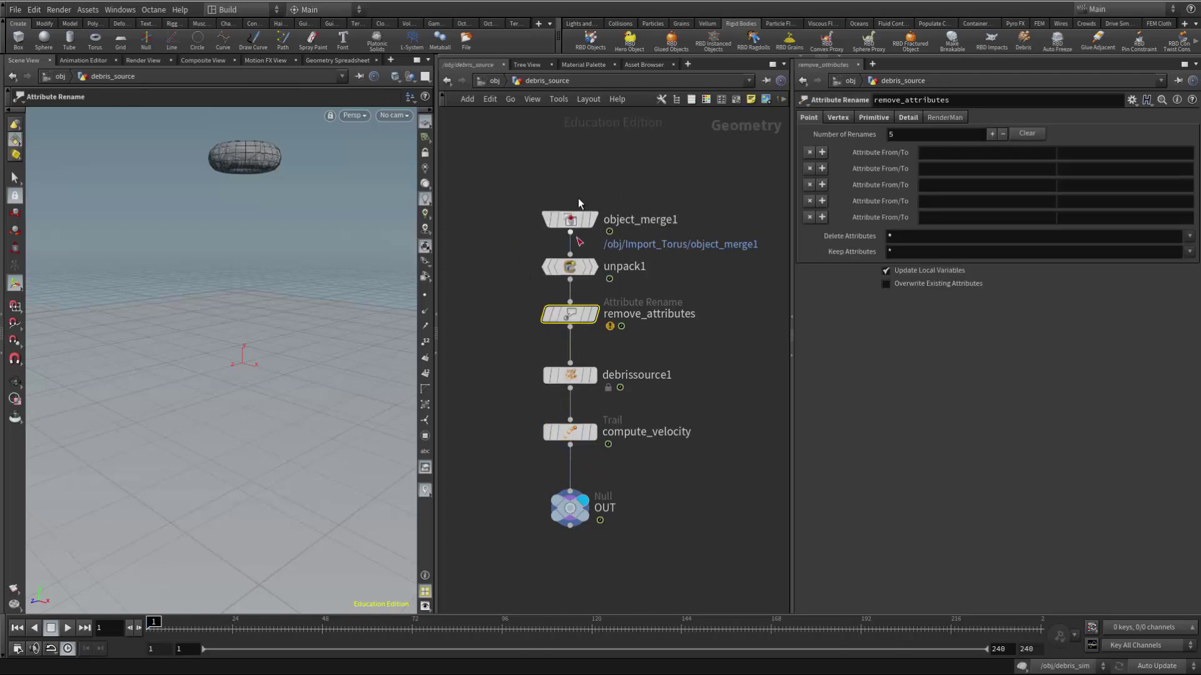
pyautogui.click(569, 269)
pyautogui.moveTo(576, 438); pyautogui.dragTo(576, 428)
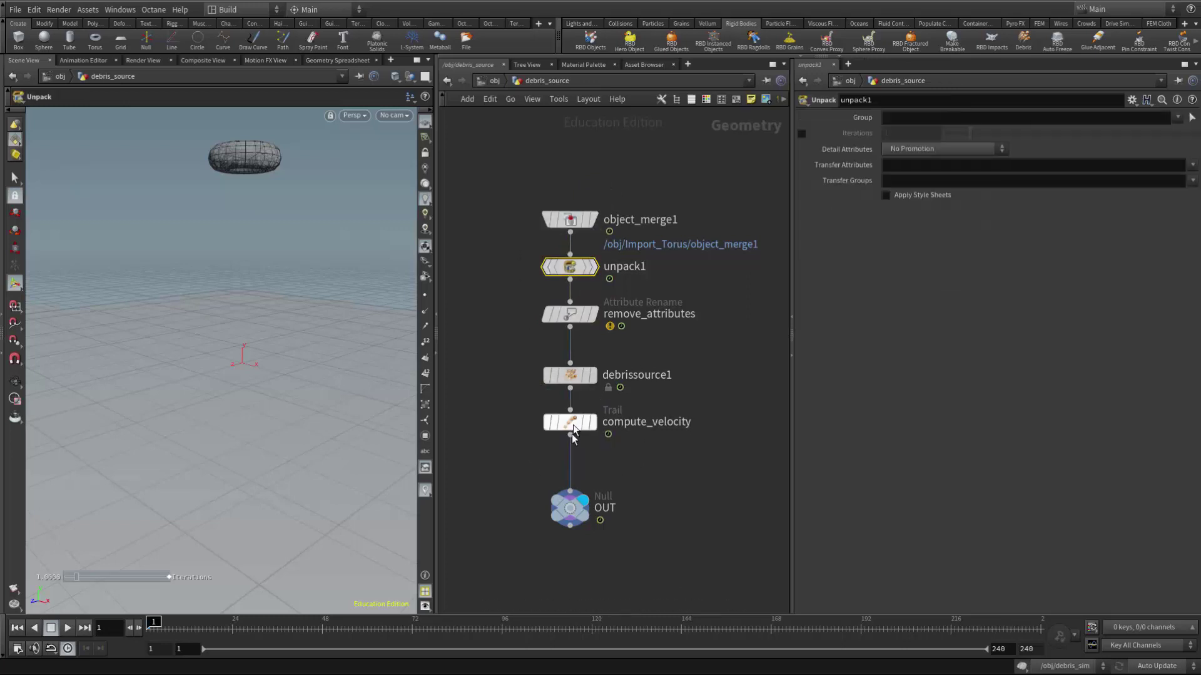
pyautogui.moveTo(570, 508); pyautogui.dragTo(570, 479)
pyautogui.click(658, 460)
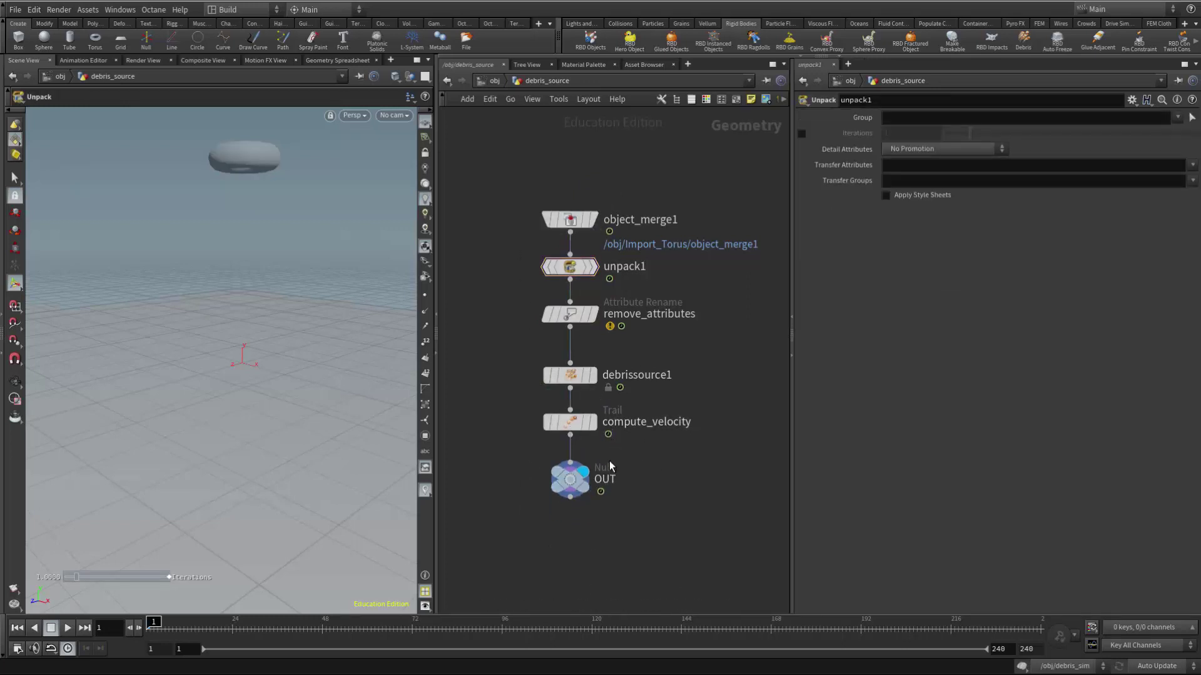
# Return to the obj network, play the simulation to check the debris, and rewind to frame 1.
pyautogui.click(494, 81)
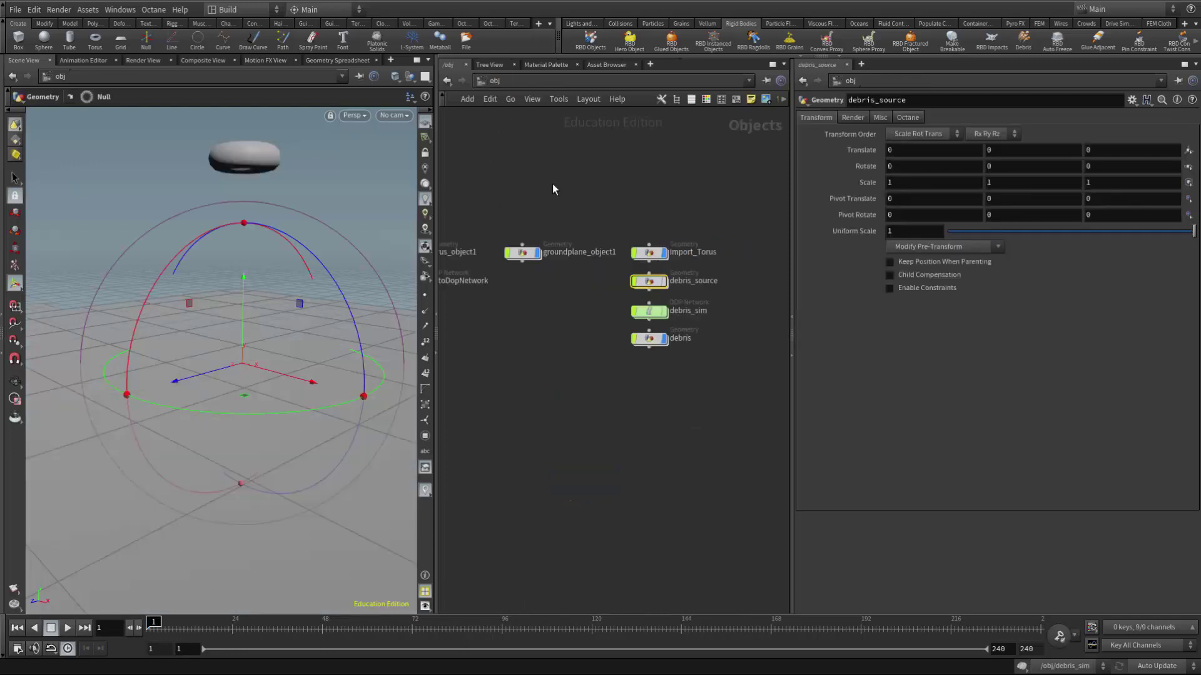
pyautogui.click(73, 629)
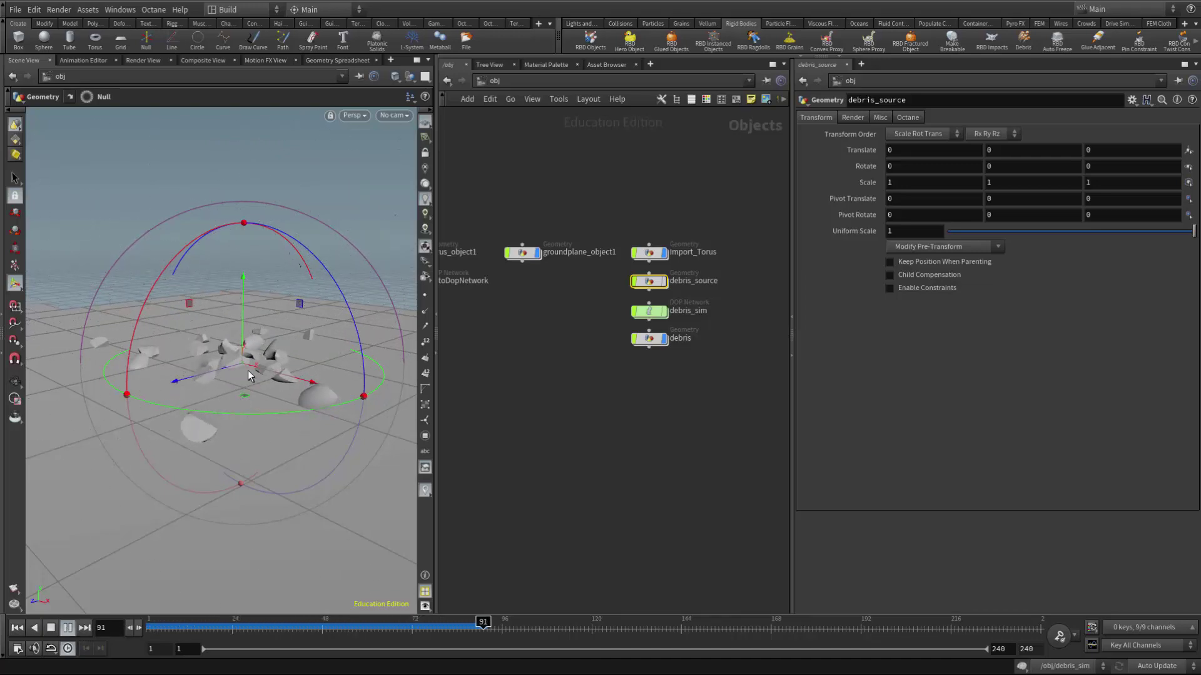
pyautogui.click(52, 629)
pyautogui.moveTo(636, 622); pyautogui.dragTo(142, 628)
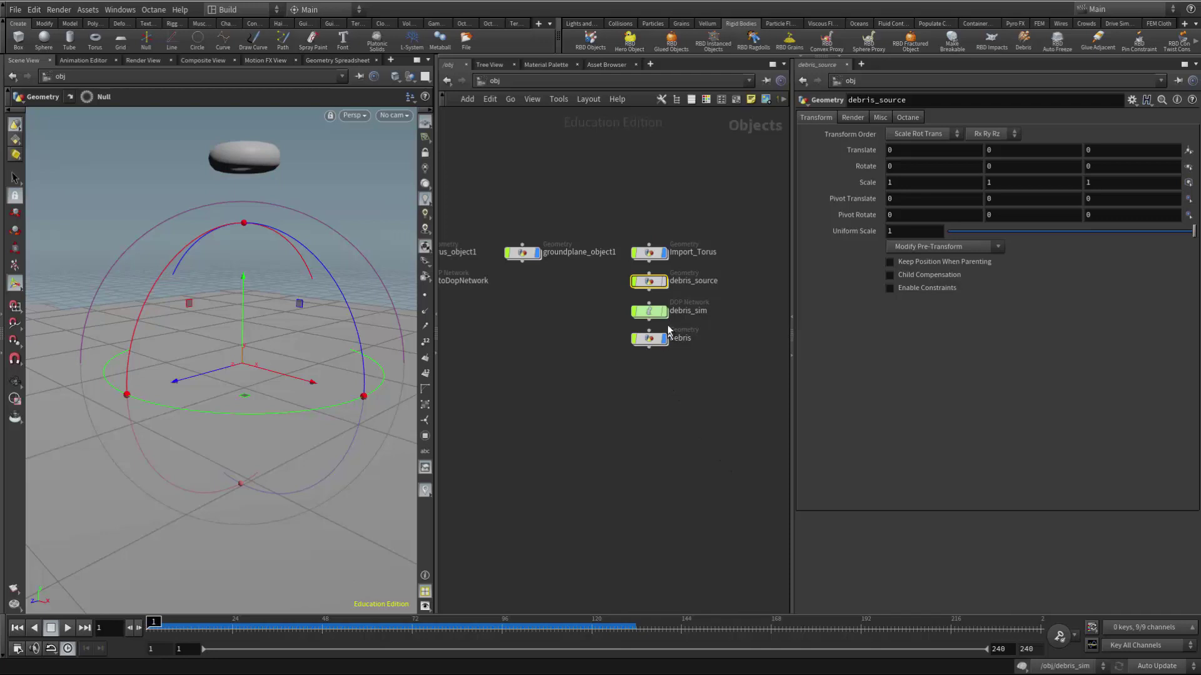
# Open the debris_sim network and examine the source settings of popsource1.
pyautogui.scroll(5, 668, 332)
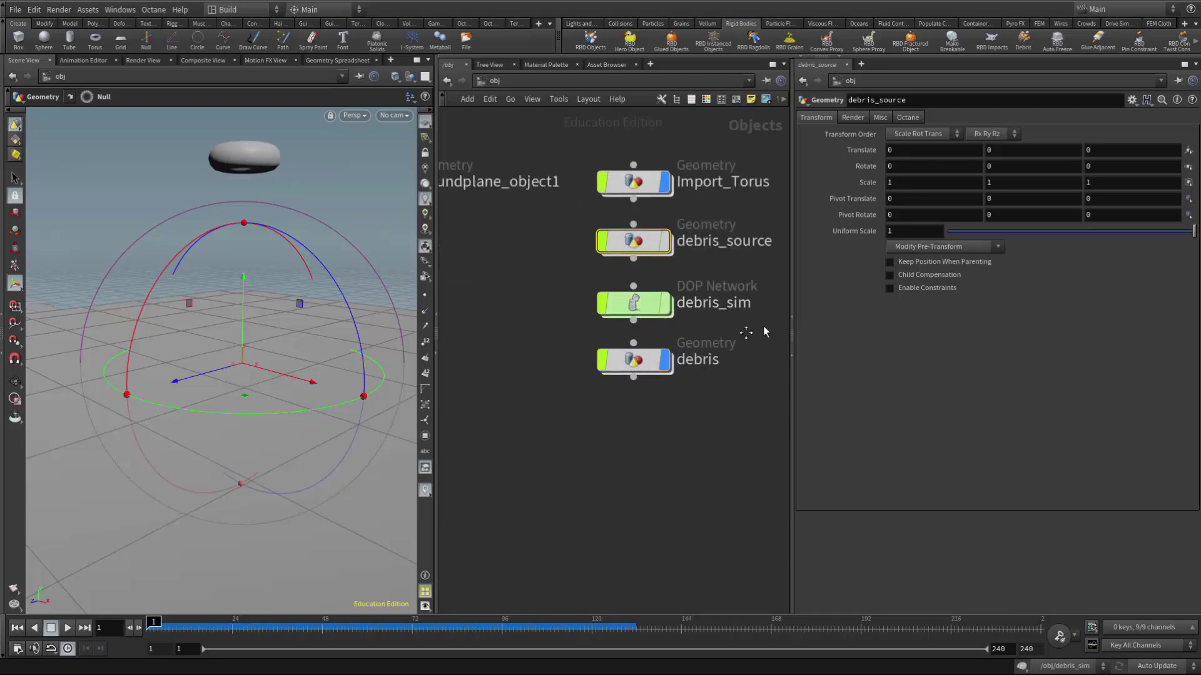
pyautogui.moveTo(746, 333); pyautogui.dragTo(703, 351, button='middle')
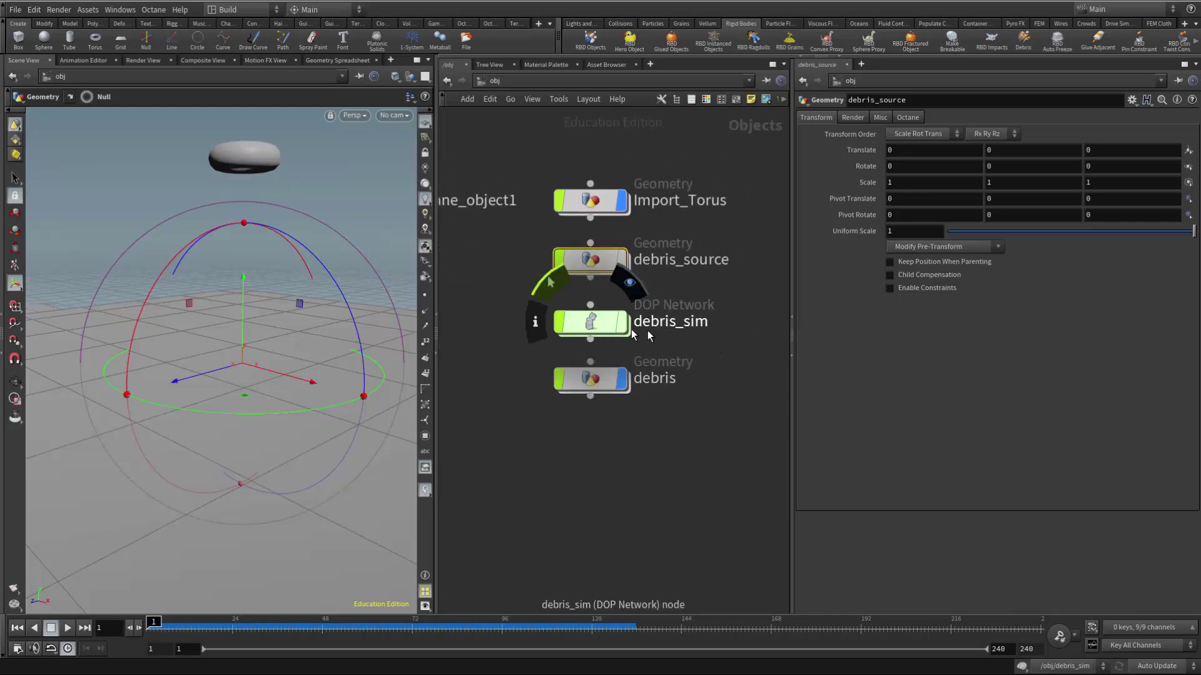
pyautogui.doubleClick(590, 326)
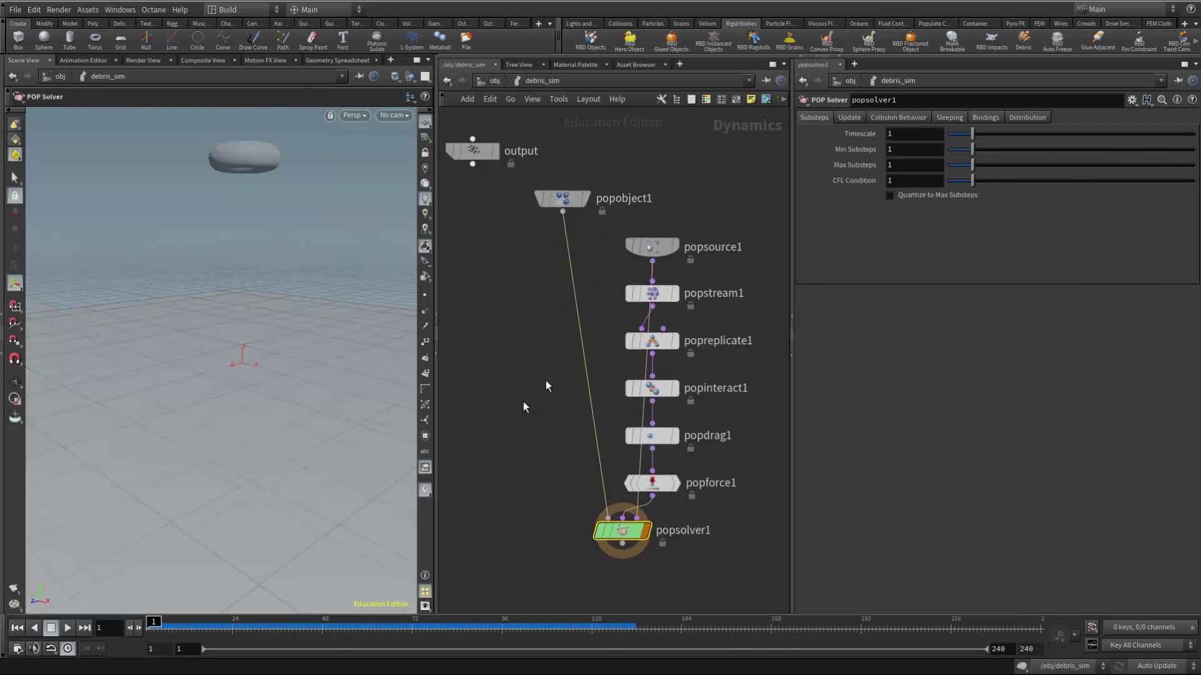
pyautogui.click(658, 250)
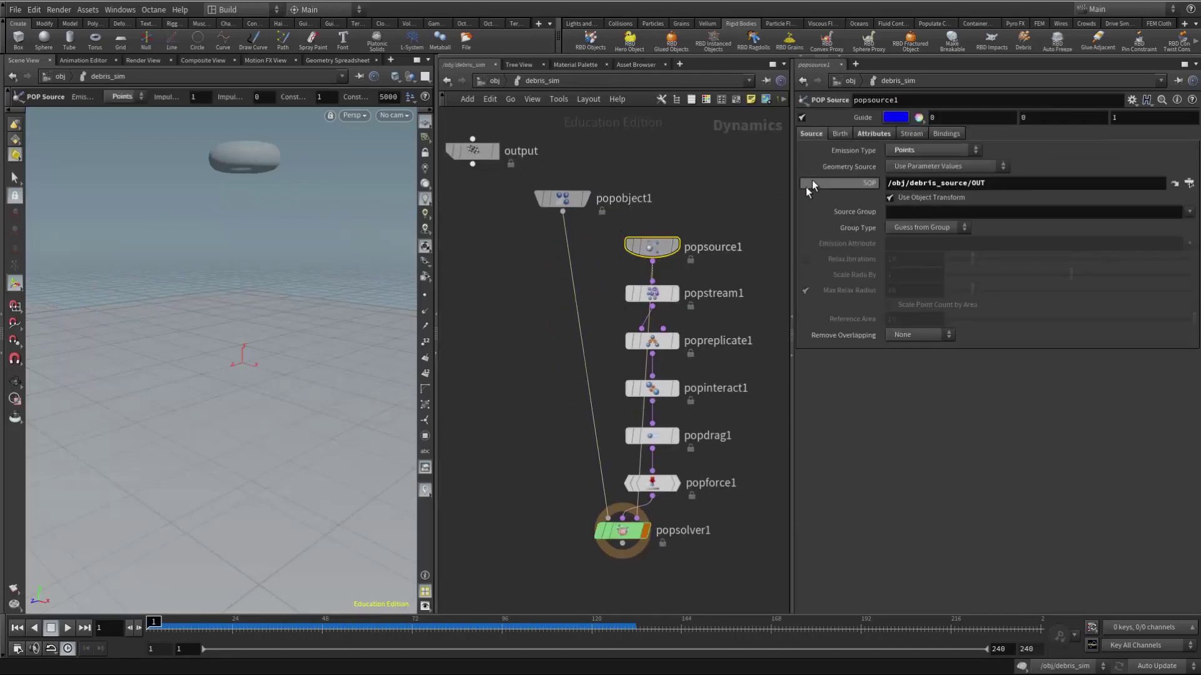
# Review popsource1's birth settings and set its Inherit Velocity to 0.1.
pyautogui.click(839, 134)
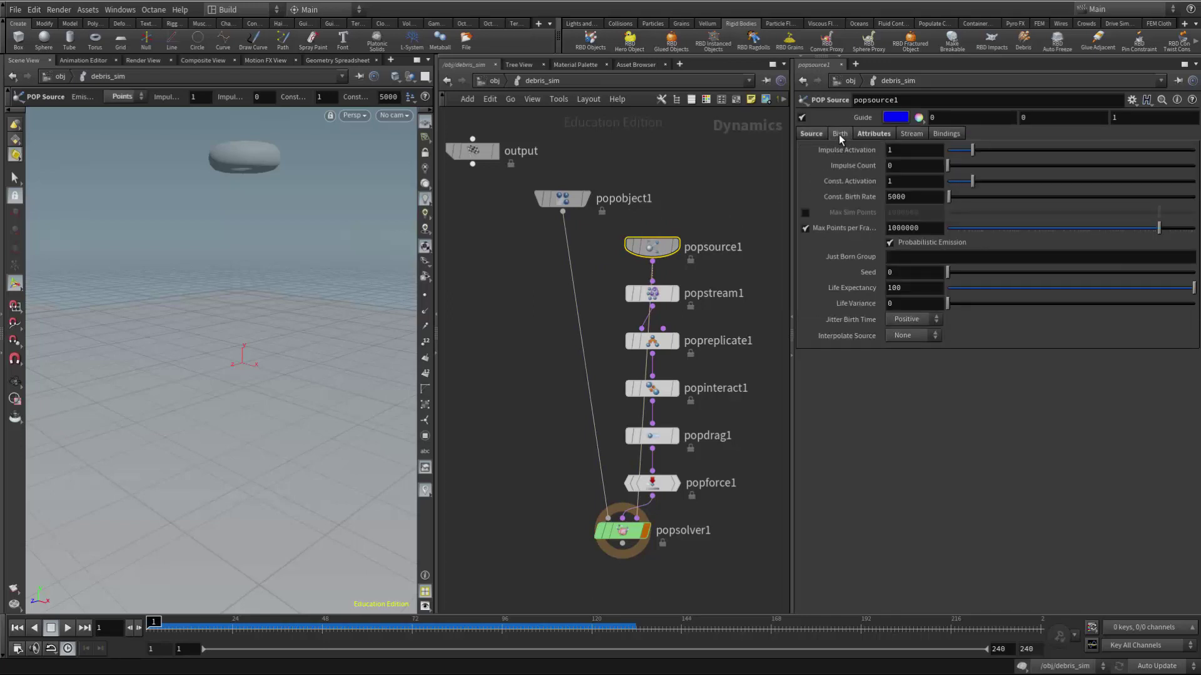
pyautogui.click(865, 134)
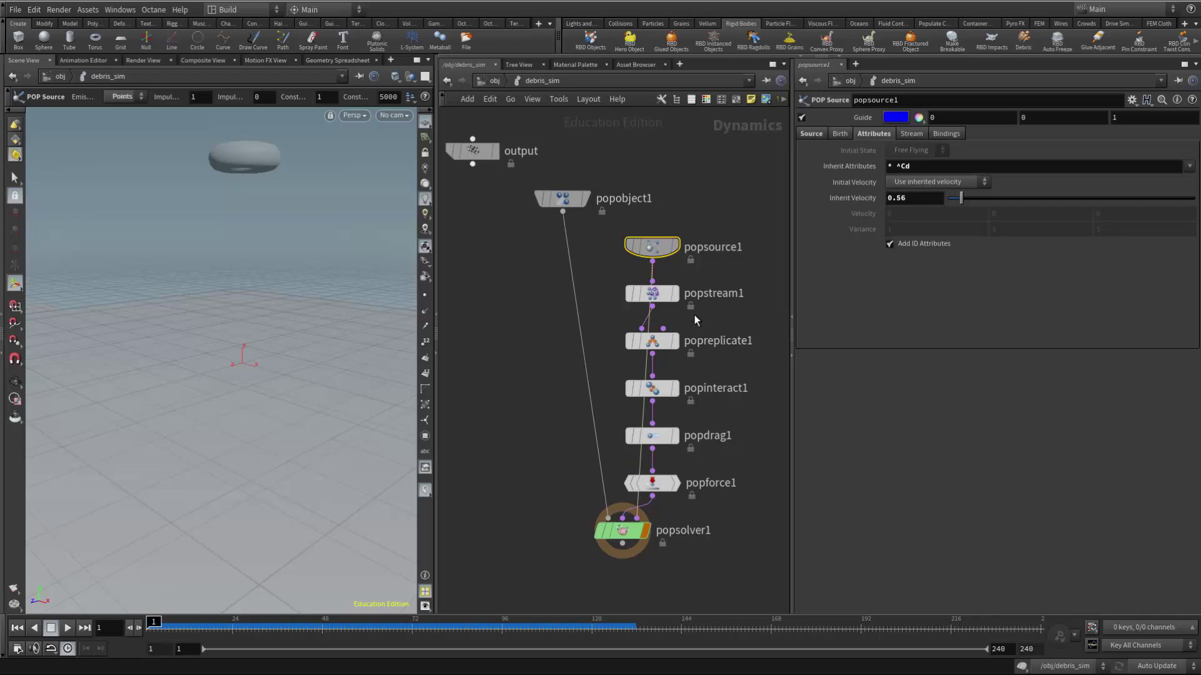
pyautogui.moveTo(961, 197); pyautogui.dragTo(957, 200)
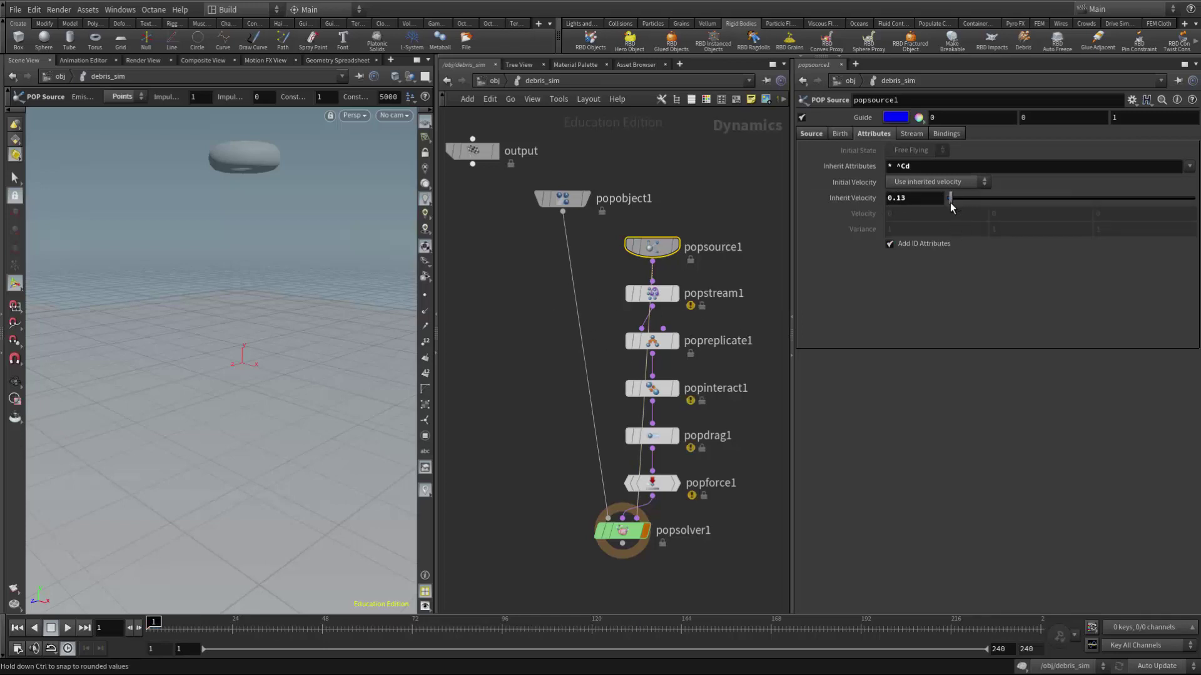
pyautogui.moveTo(768, 272); pyautogui.dragTo(678, 284, button='middle')
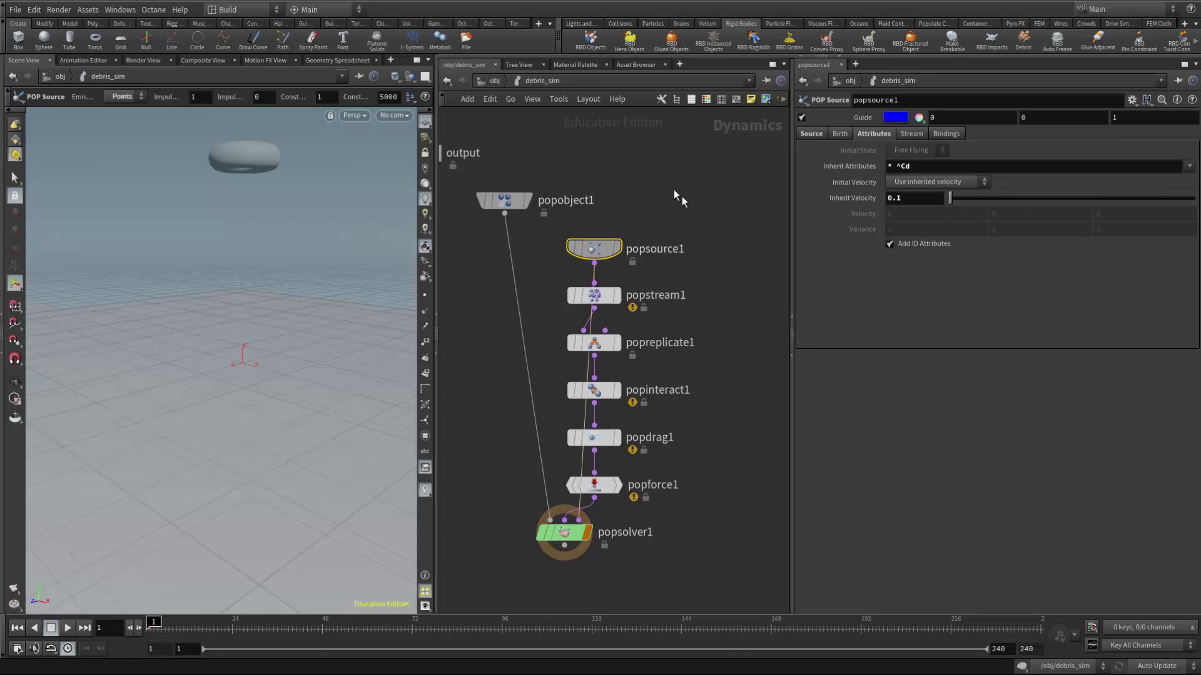
# Play the simulation to check how the debris moves, stop it, and rewind to frame 1.
pyautogui.press('Tab')
pyautogui.moveTo(640, 394)
pyautogui.click(66, 628)
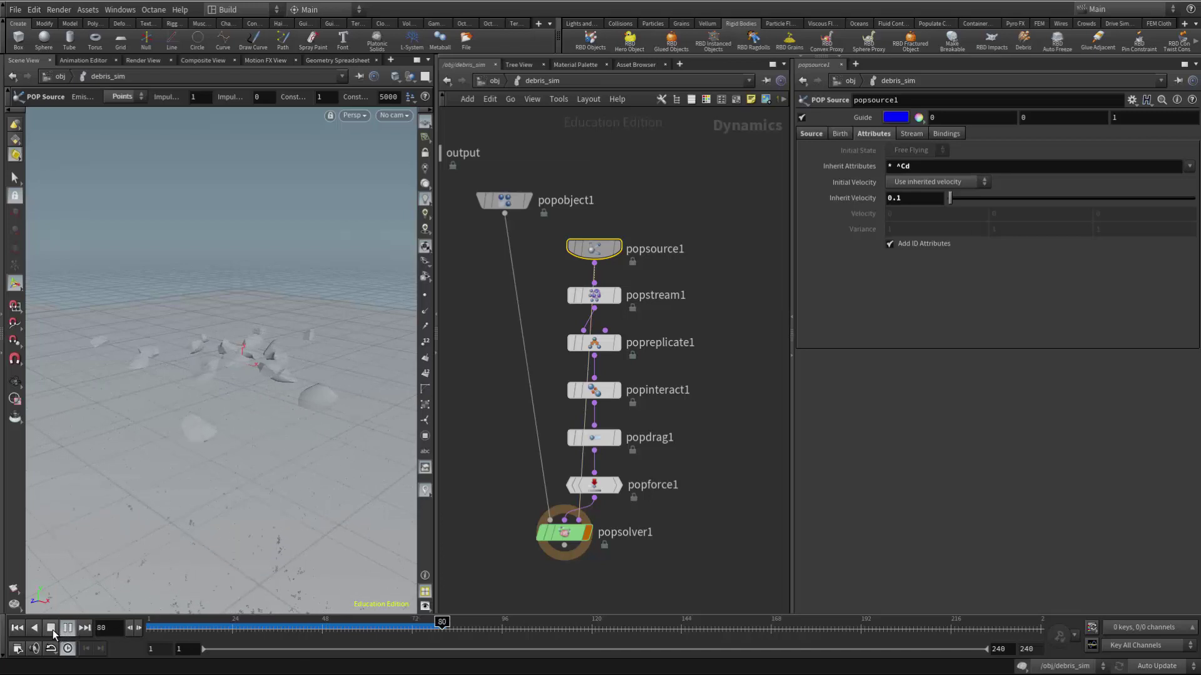
pyautogui.click(51, 628)
pyautogui.click(18, 628)
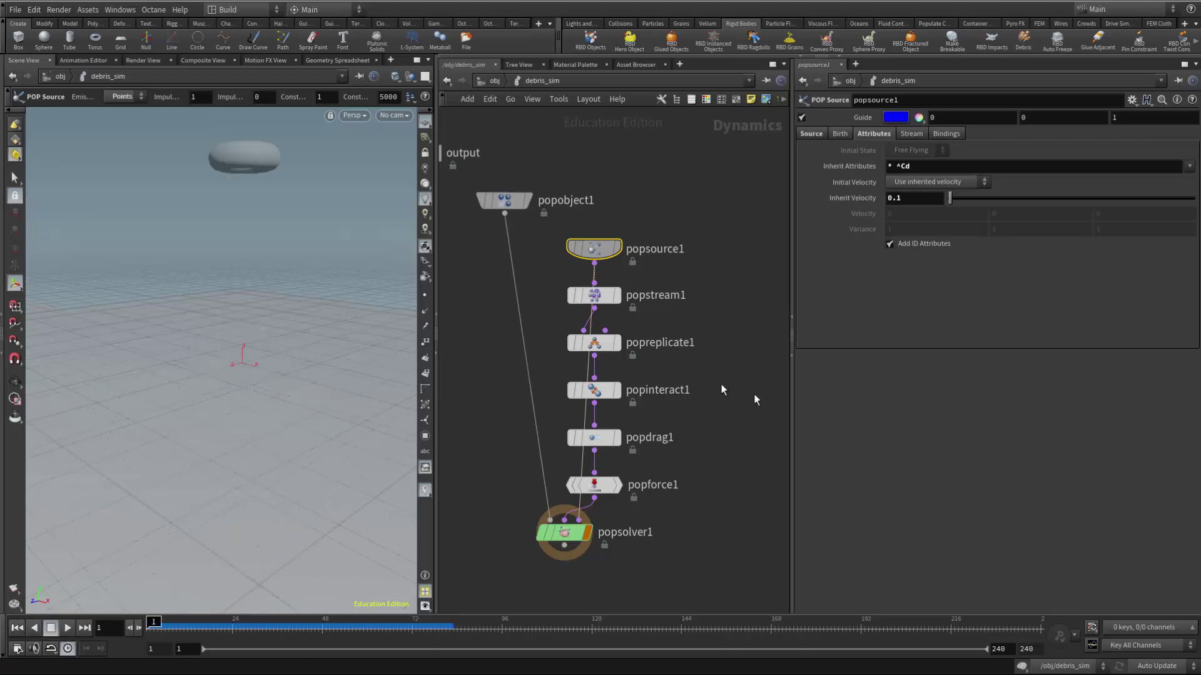
# Return to the obj network and look over the available Collisions tools.
pyautogui.moveTo(744, 403); pyautogui.dragTo(778, 380, button='middle')
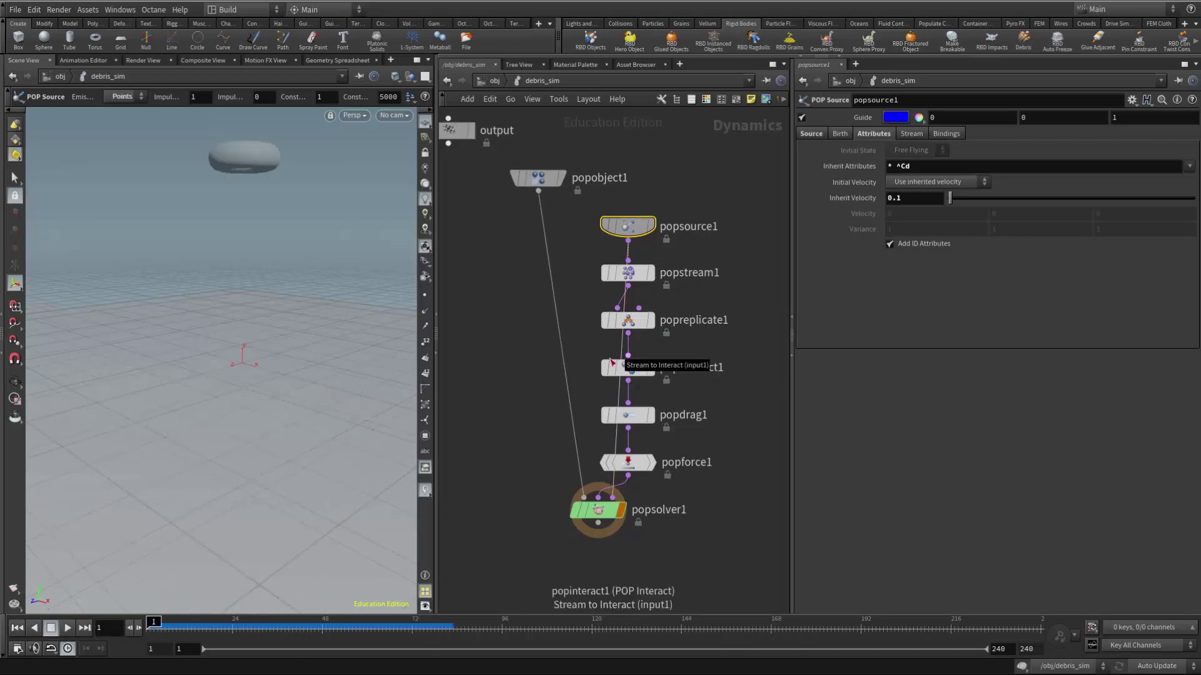
pyautogui.moveTo(504, 314); pyautogui.dragTo(524, 329, button='middle')
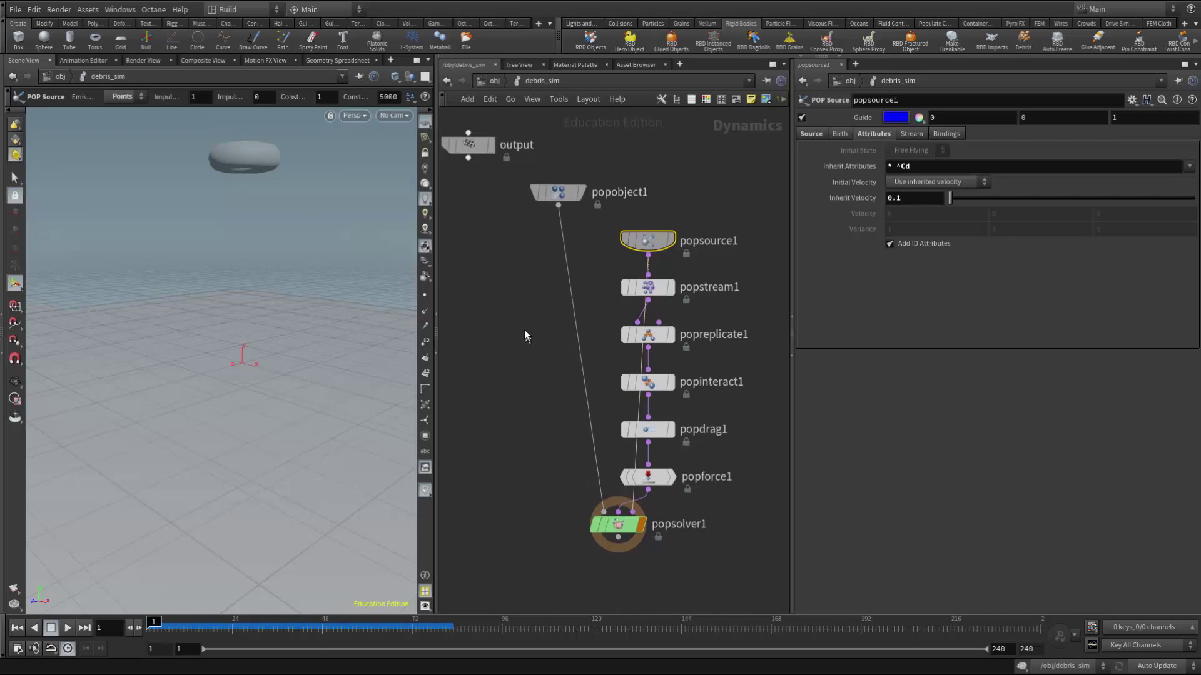
pyautogui.click(491, 80)
pyautogui.moveTo(636, 490); pyautogui.dragTo(725, 495, button='middle')
pyautogui.scroll(-3, 688, 488)
pyautogui.scroll(-1, 626, 463)
pyautogui.moveTo(606, 442); pyautogui.dragTo(634, 394, button='middle')
pyautogui.moveTo(519, 372); pyautogui.dragTo(628, 381, button='middle')
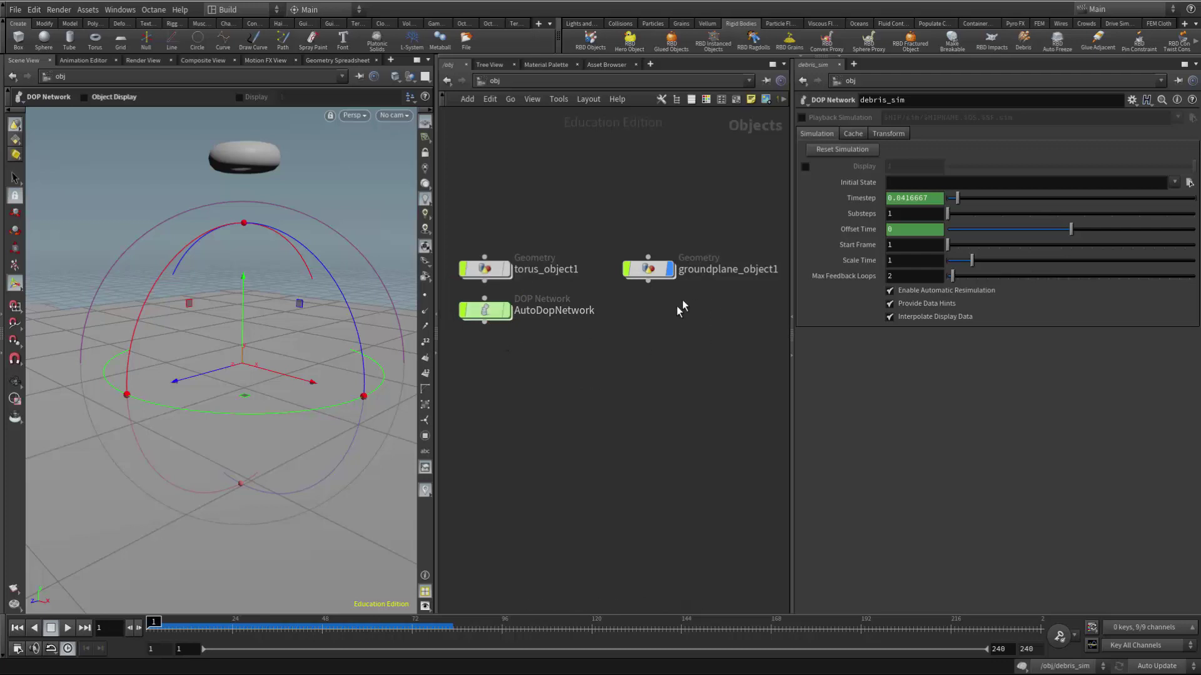
pyautogui.moveTo(680, 309); pyautogui.dragTo(628, 300, button='middle')
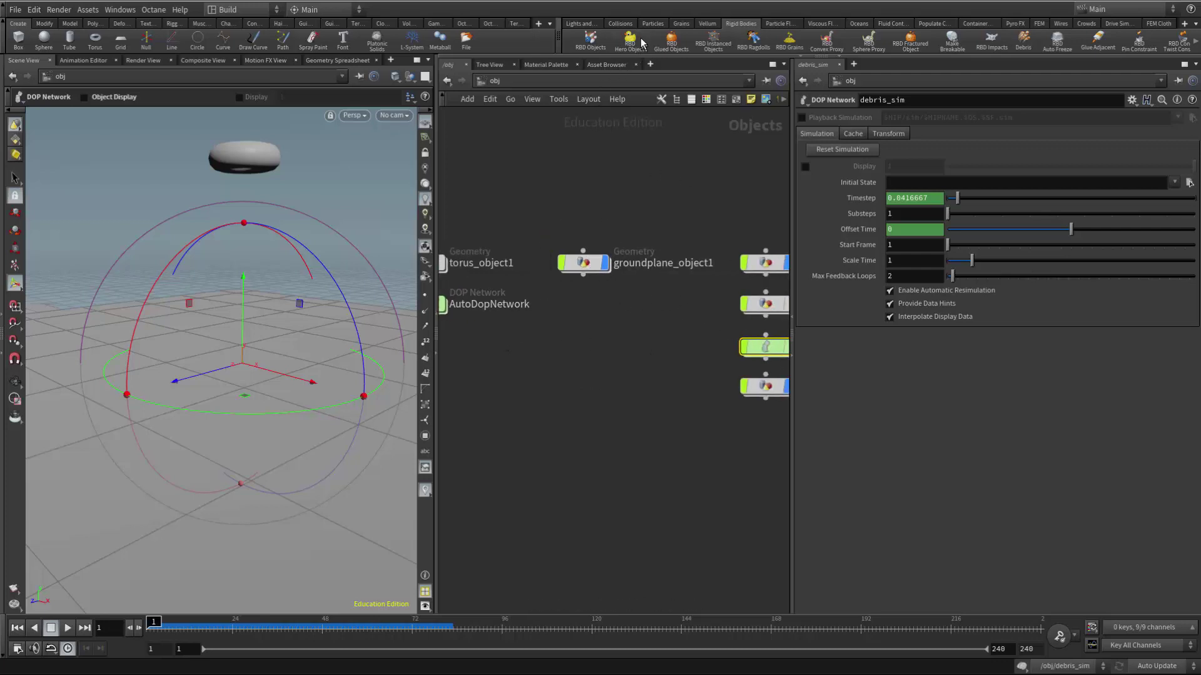
pyautogui.click(620, 24)
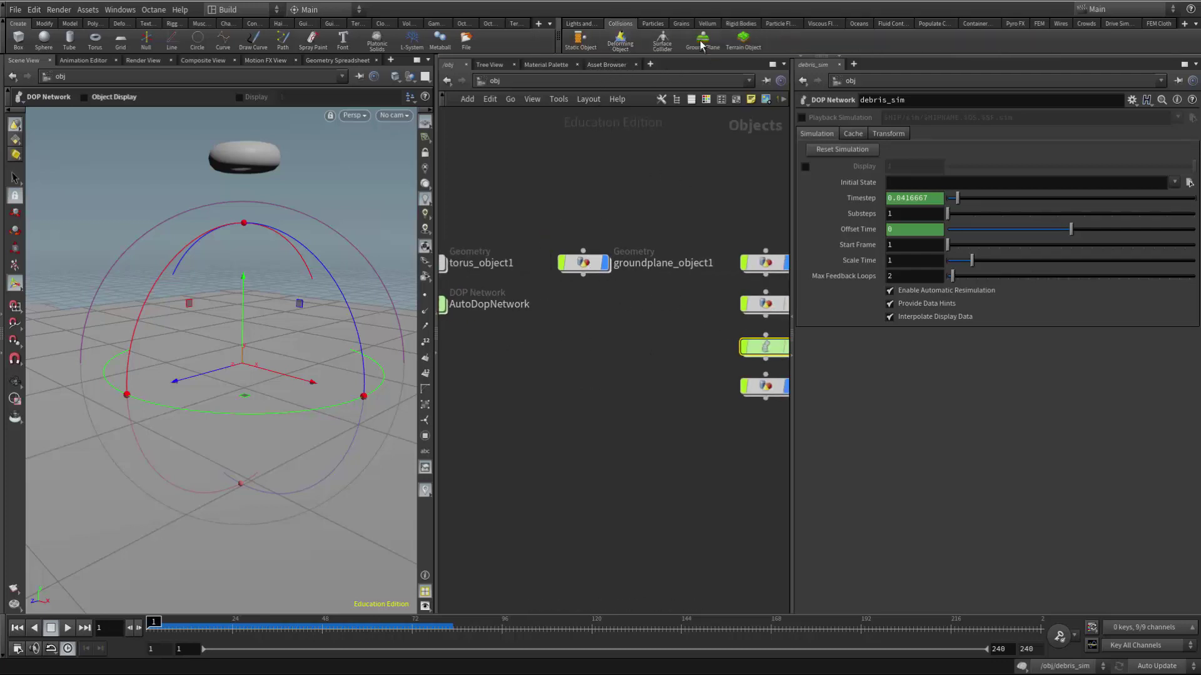
pyautogui.moveTo(622, 349); pyautogui.dragTo(669, 350, button='middle')
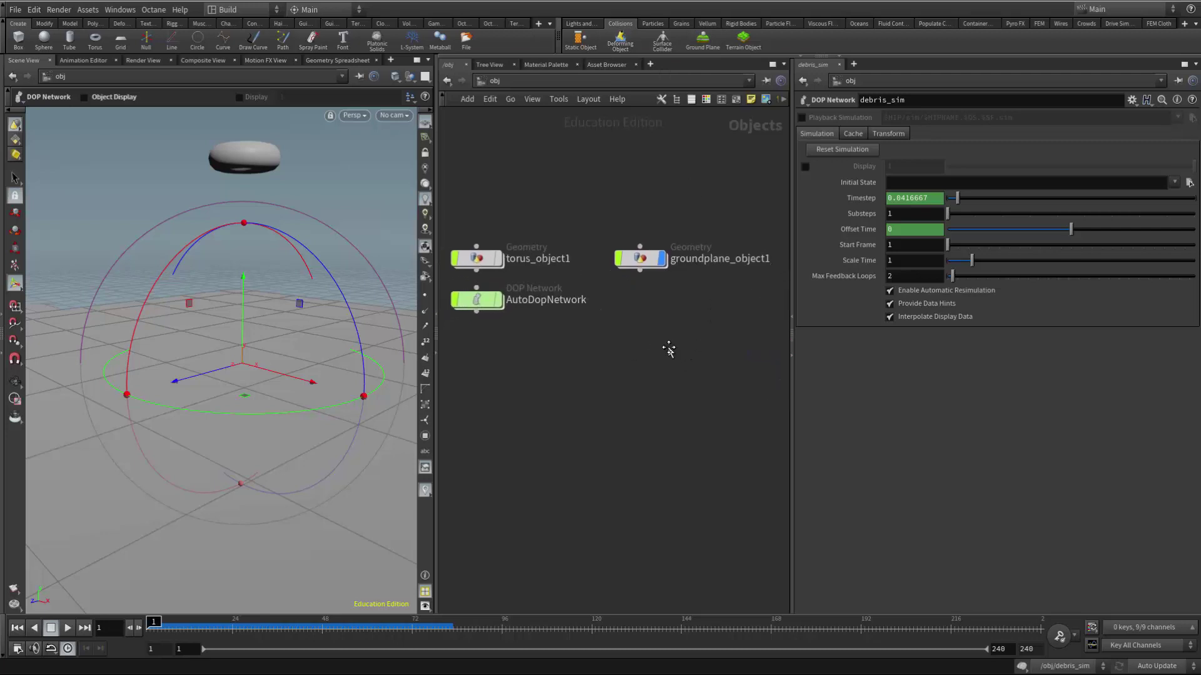
# Open AutoDopNetwork and copy the groundplane1, merge3, staticsolver1 and merge1 nodes.
pyautogui.doubleClick(475, 297)
pyautogui.moveTo(522, 342); pyautogui.dragTo(576, 456, button='middle')
pyautogui.scroll(4, 561, 399)
pyautogui.moveTo(596, 333); pyautogui.dragTo(565, 397, button='middle')
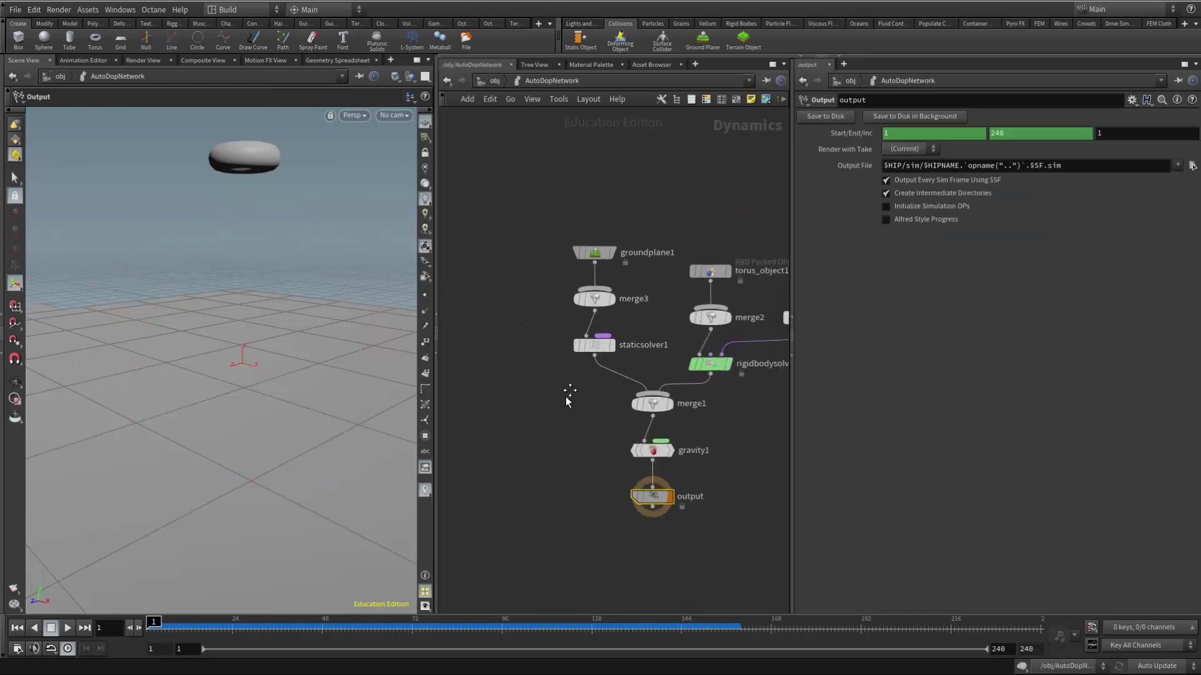
pyautogui.moveTo(550, 196); pyautogui.dragTo(647, 416)
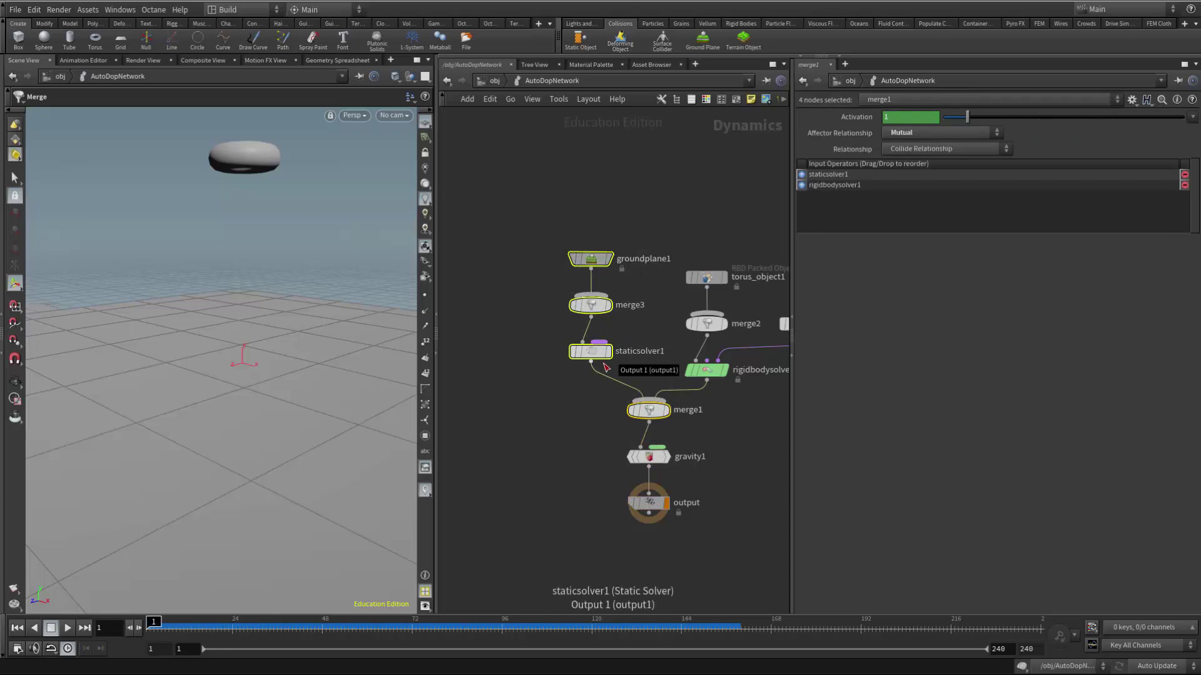
pyautogui.hotkey('ctrl', 'c')
# Paste the copied ground plane collision nodes into the debris_sim network, beside the POP chain.
pyautogui.click(493, 81)
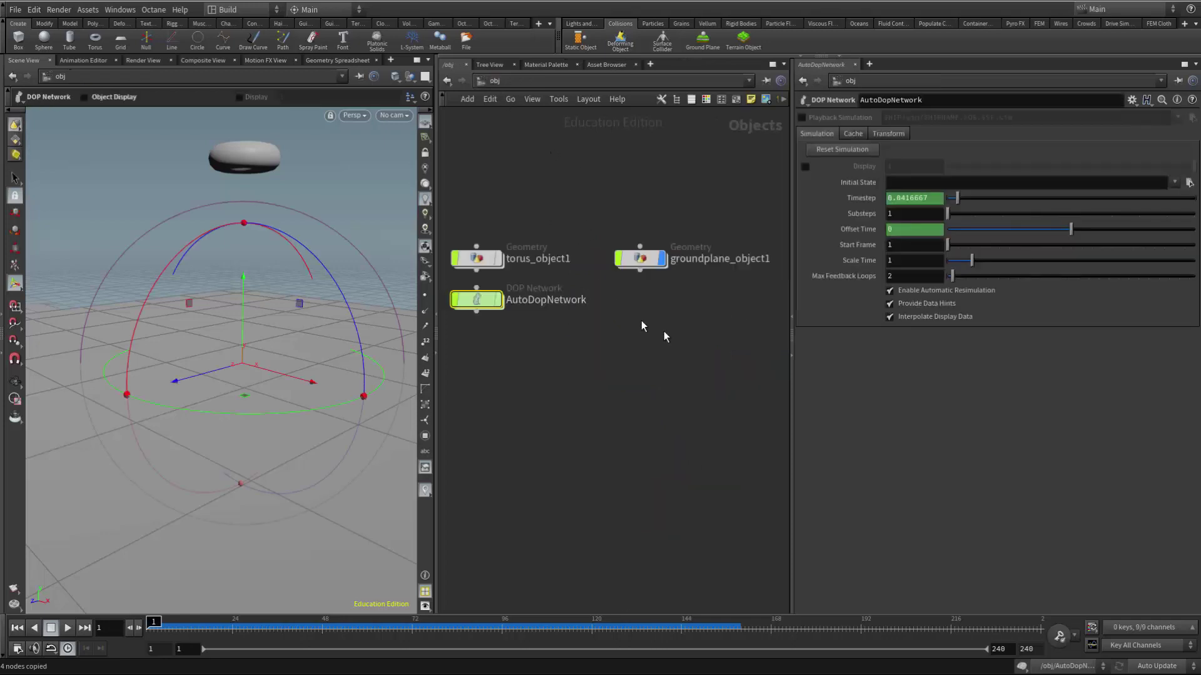
pyautogui.hotkey('ctrl', 'v')
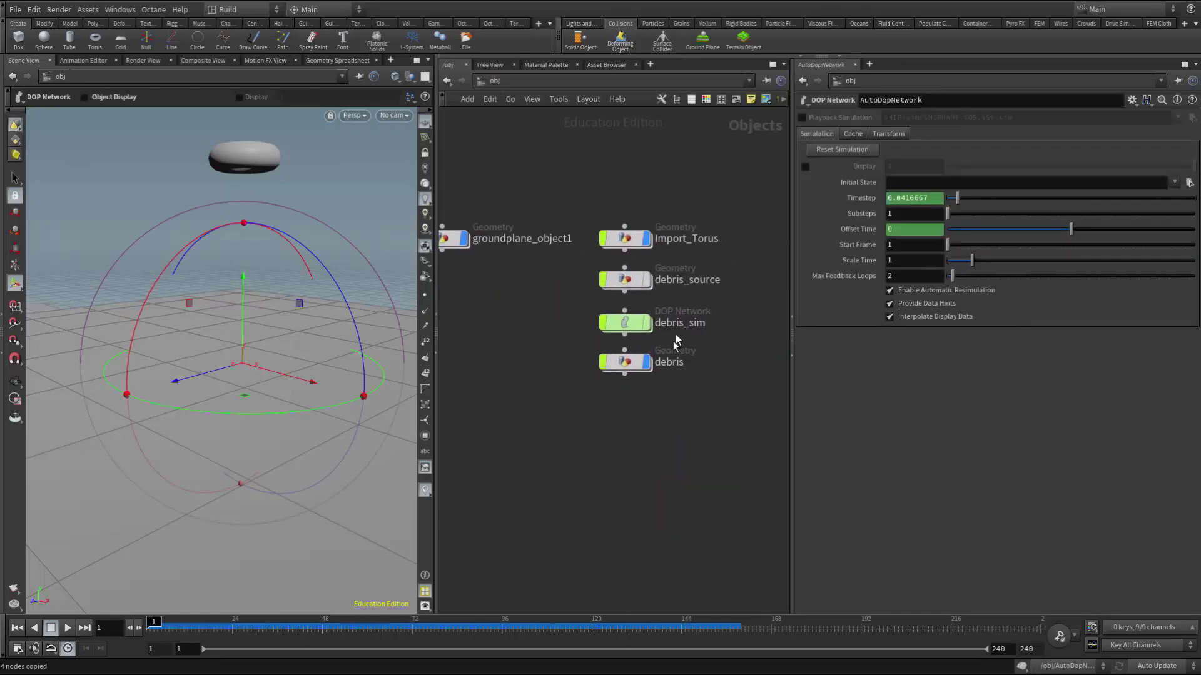
pyautogui.doubleClick(647, 331)
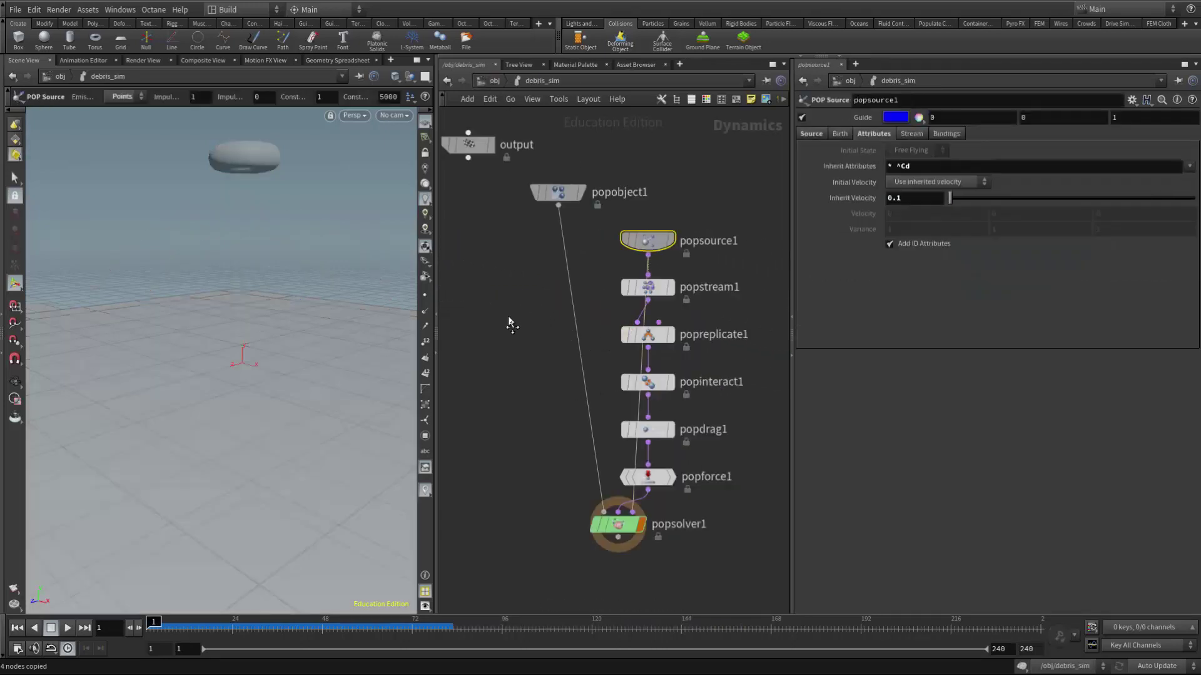
pyautogui.moveTo(509, 322); pyautogui.dragTo(568, 353, button='middle')
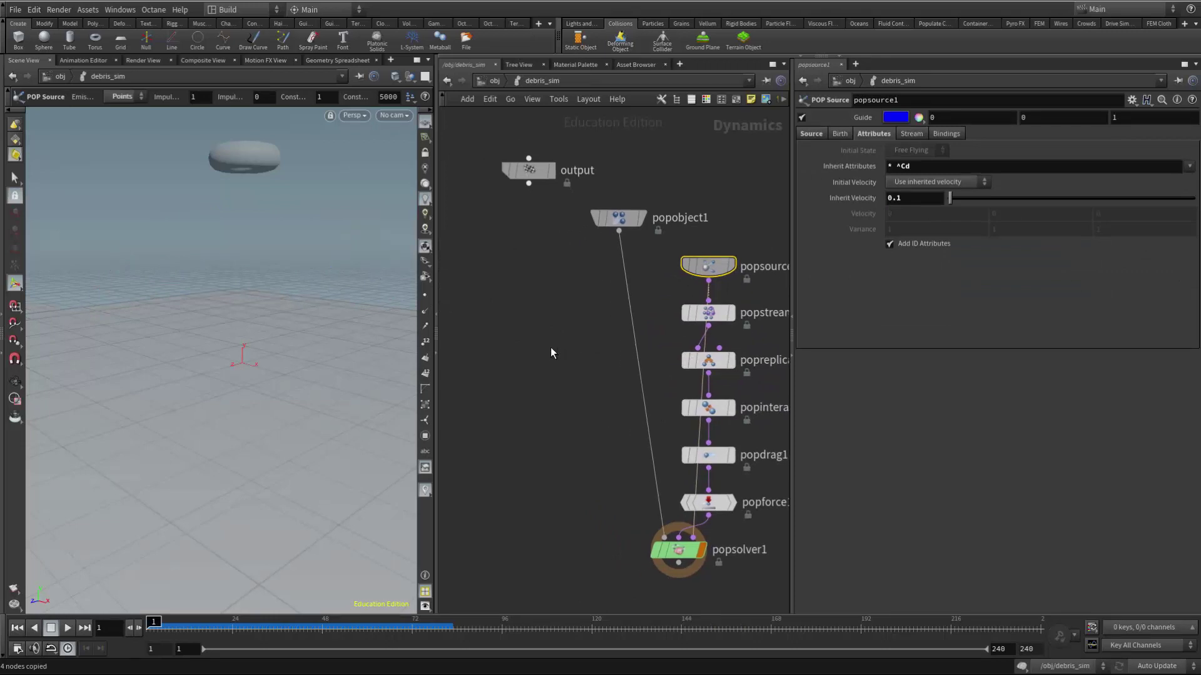
pyautogui.hotkey('ctrl', 'v')
pyautogui.moveTo(543, 464); pyautogui.dragTo(538, 464, button='middle')
pyautogui.click(537, 469)
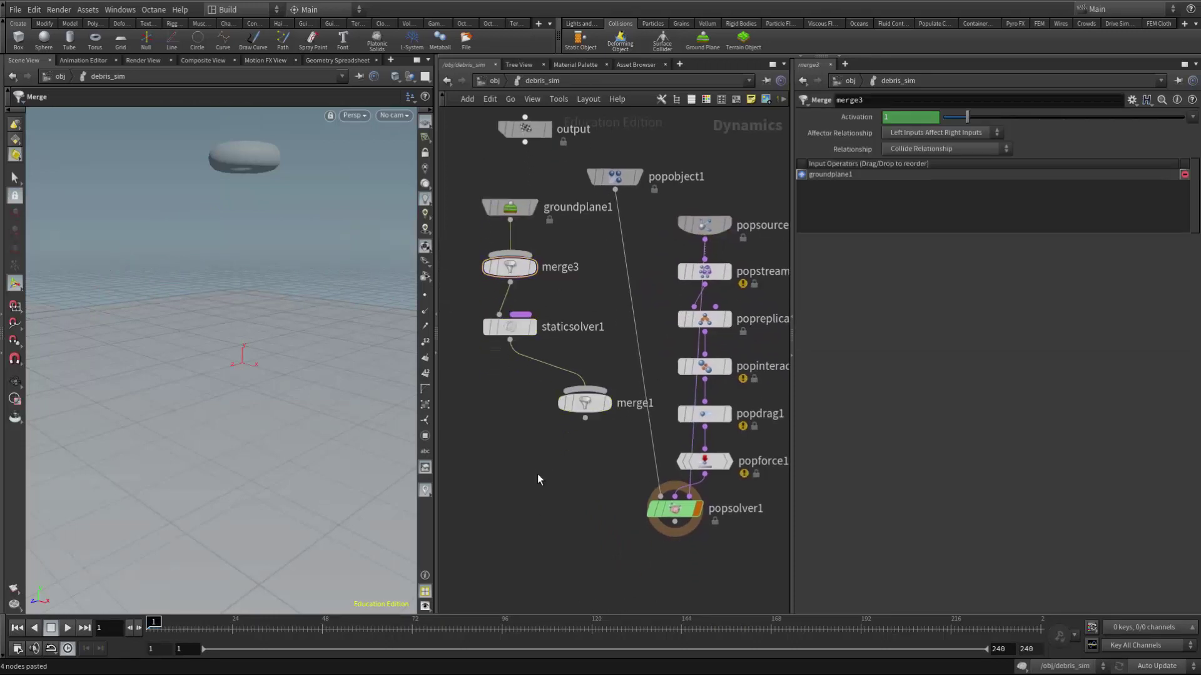
# Move merge1 below popsolver1 and shift groundplane1, merge3 and staticsolver1 down closer to it.
pyautogui.moveTo(584, 406); pyautogui.dragTo(586, 562)
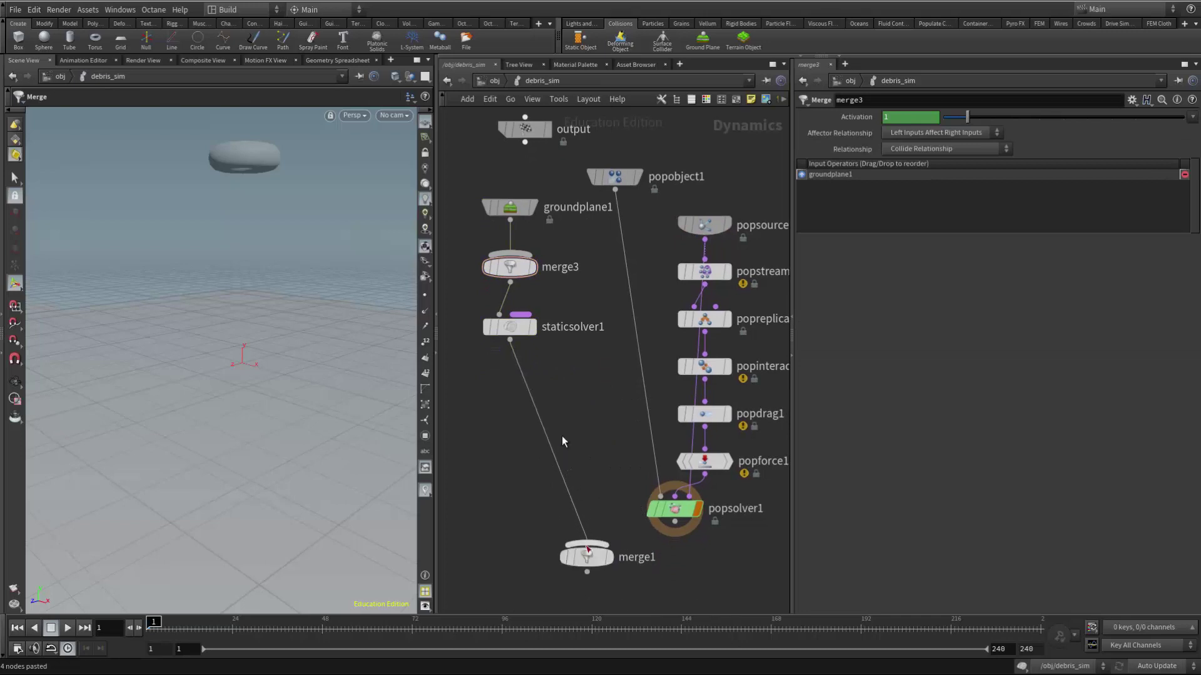
pyautogui.moveTo(488, 179); pyautogui.dragTo(532, 355)
pyautogui.moveTo(517, 208); pyautogui.dragTo(515, 319)
pyautogui.moveTo(719, 565); pyautogui.dragTo(717, 496, button='middle')
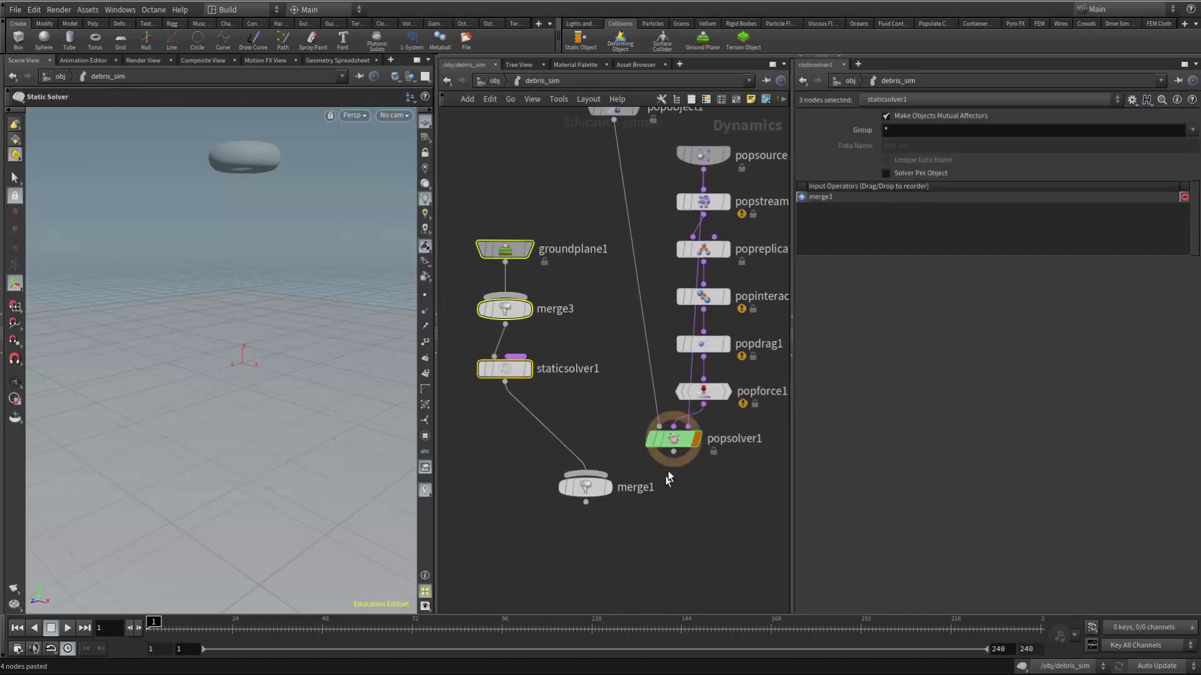
# Connect popsolver1's output to merge1 and make merge1 the network's displayed node.
pyautogui.click(681, 494)
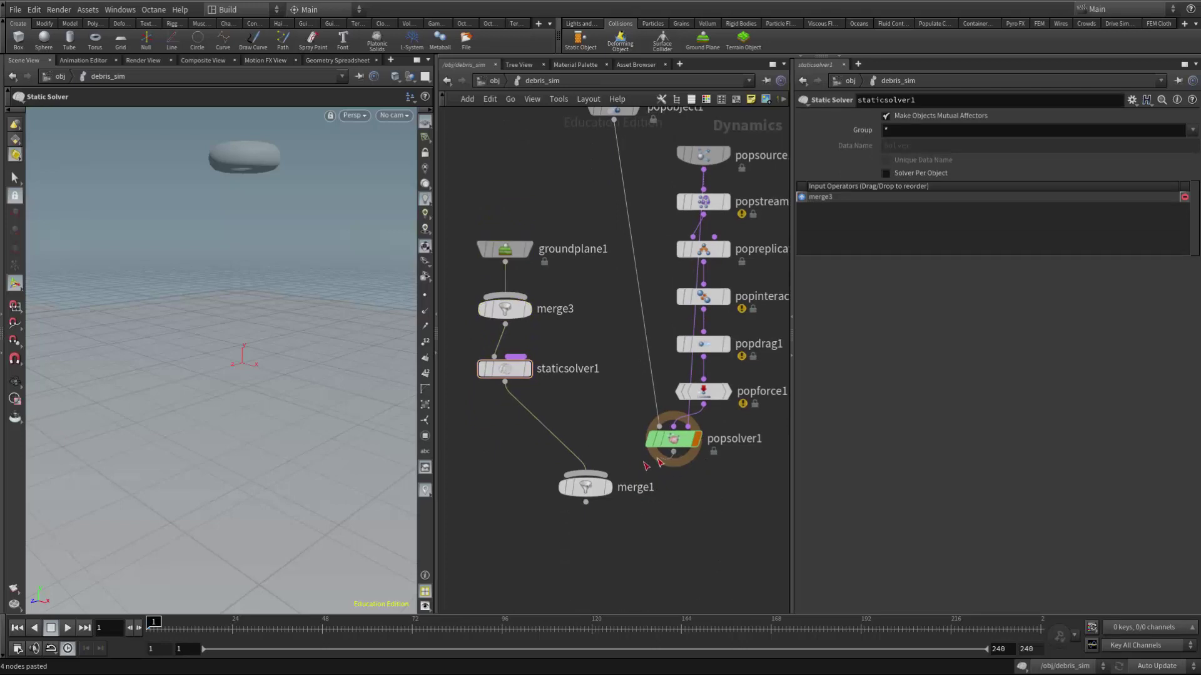
pyautogui.moveTo(660, 464); pyautogui.dragTo(598, 486)
pyautogui.click(611, 491)
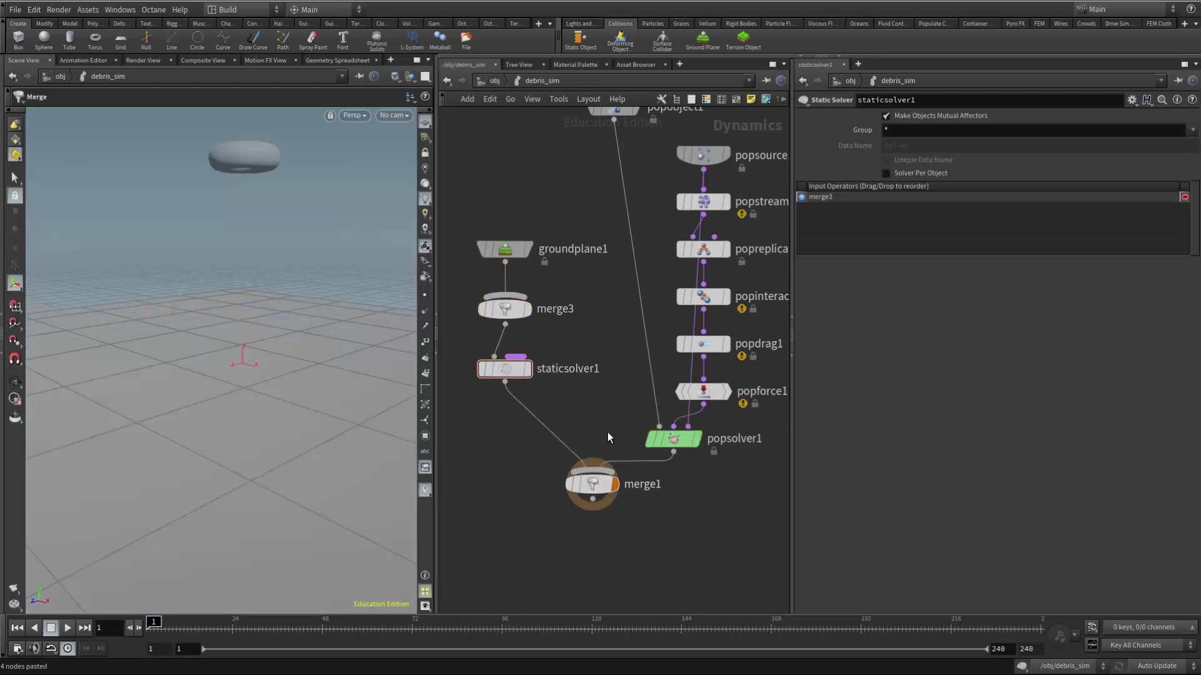
# Play the simulation to about frame 202 to check the debris against the ground, and return to the obj network.
pyautogui.click(67, 628)
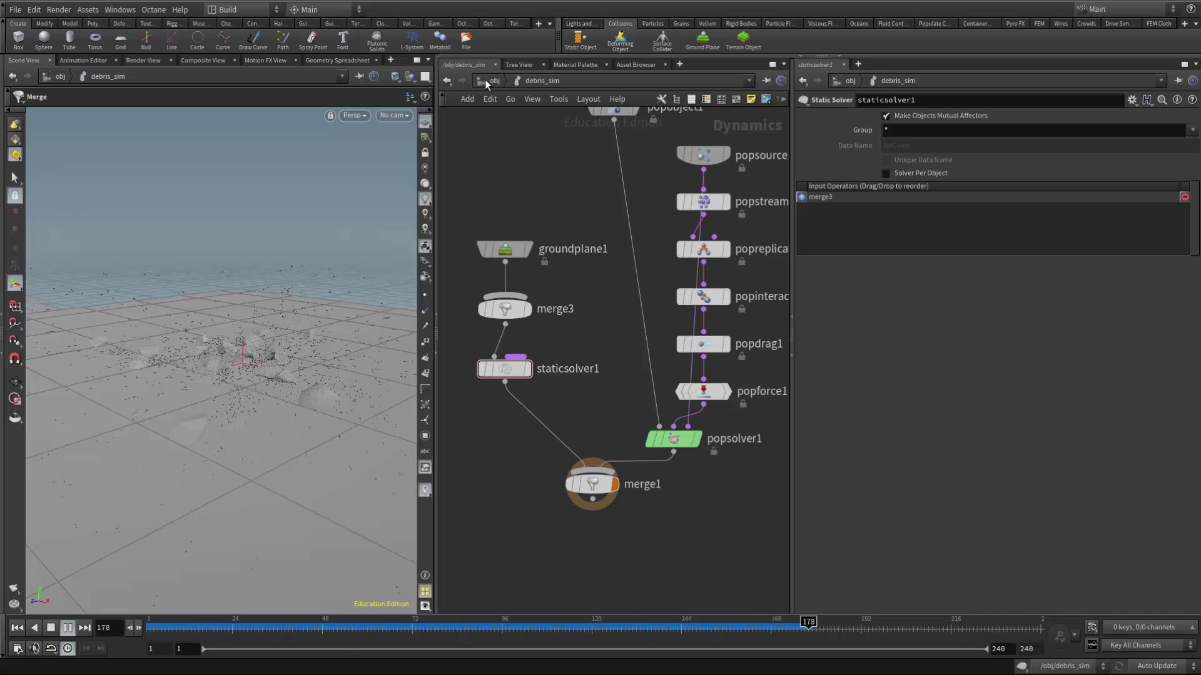
pyautogui.click(51, 628)
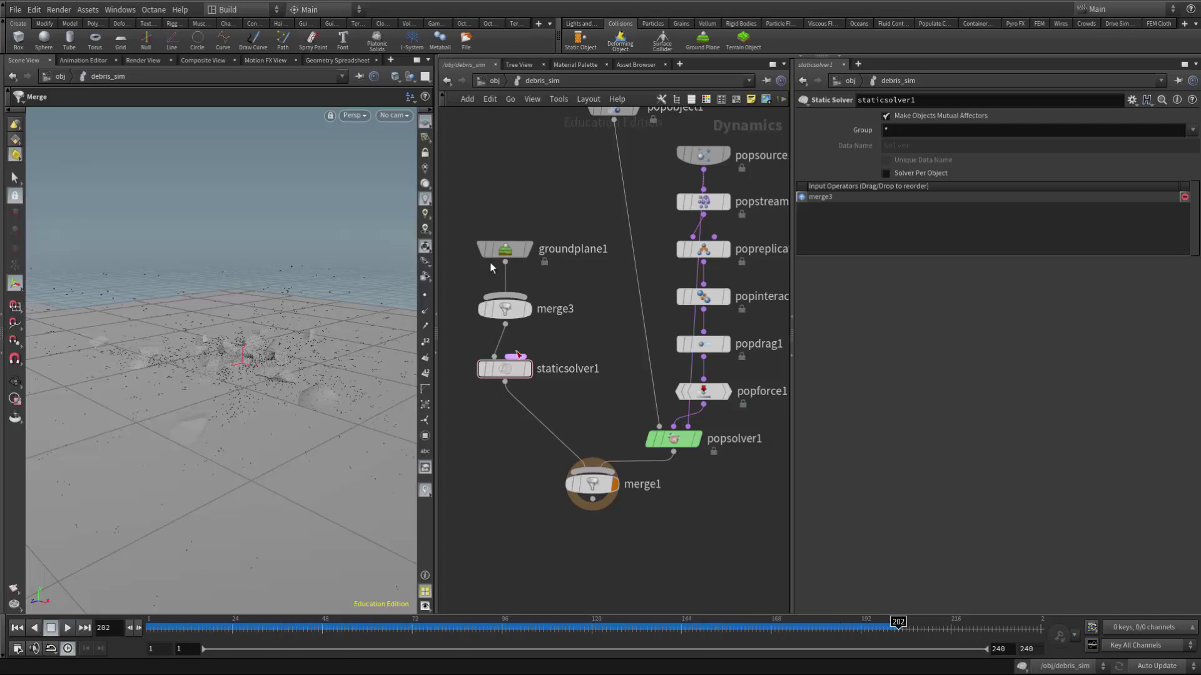
pyautogui.click(488, 82)
pyautogui.moveTo(548, 348); pyautogui.dragTo(588, 386, button='middle')
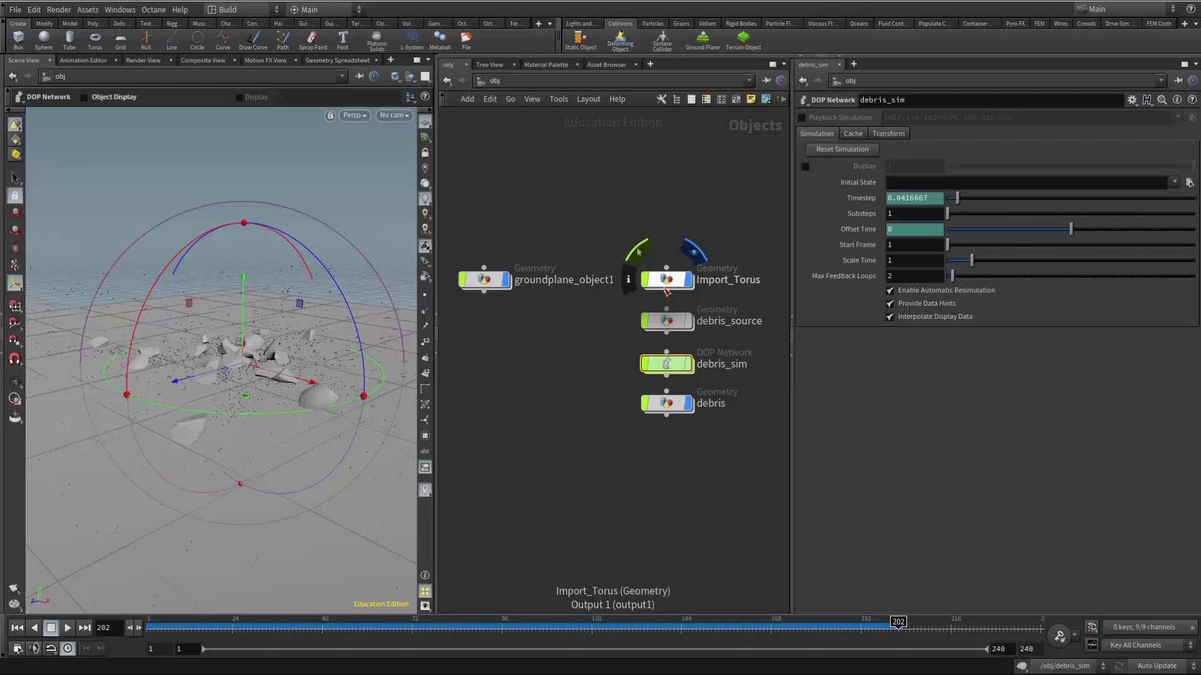
pyautogui.scroll(-2, 582, 394)
pyautogui.moveTo(581, 395); pyautogui.dragTo(632, 365, button='middle')
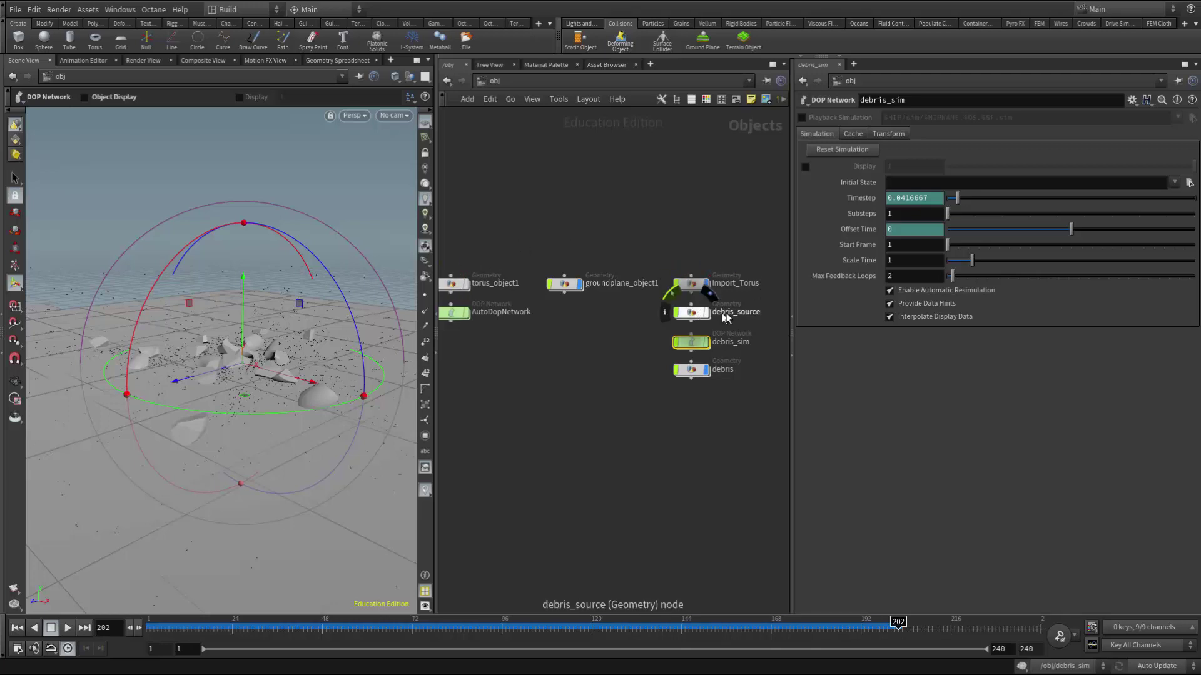
# Open the debris_source network and move debrissource1 up closer to remove_attributes.
pyautogui.doubleClick(699, 318)
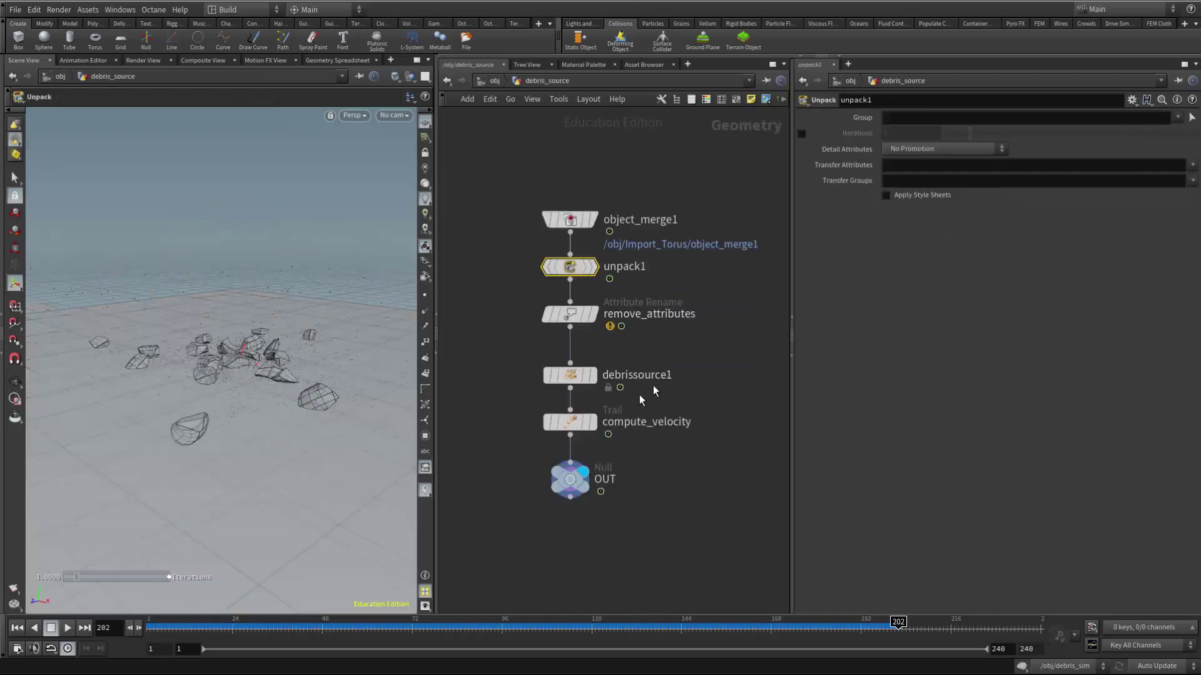
pyautogui.moveTo(698, 348); pyautogui.dragTo(706, 298, button='middle')
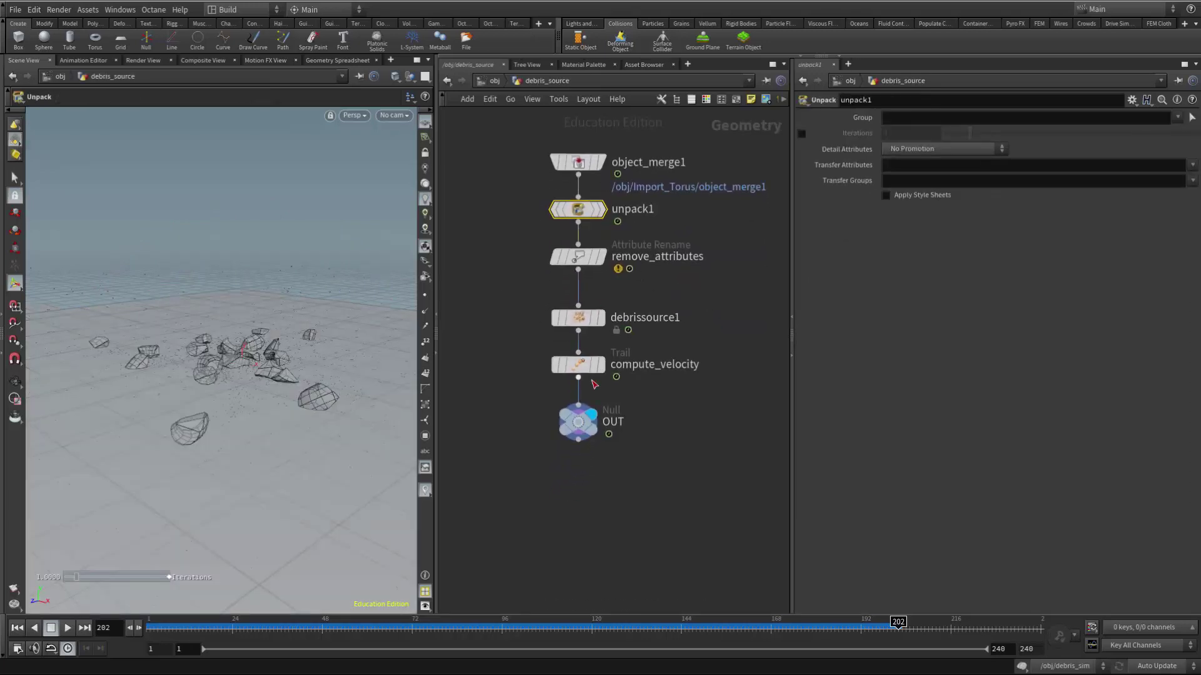
pyautogui.moveTo(580, 319); pyautogui.dragTo(581, 305)
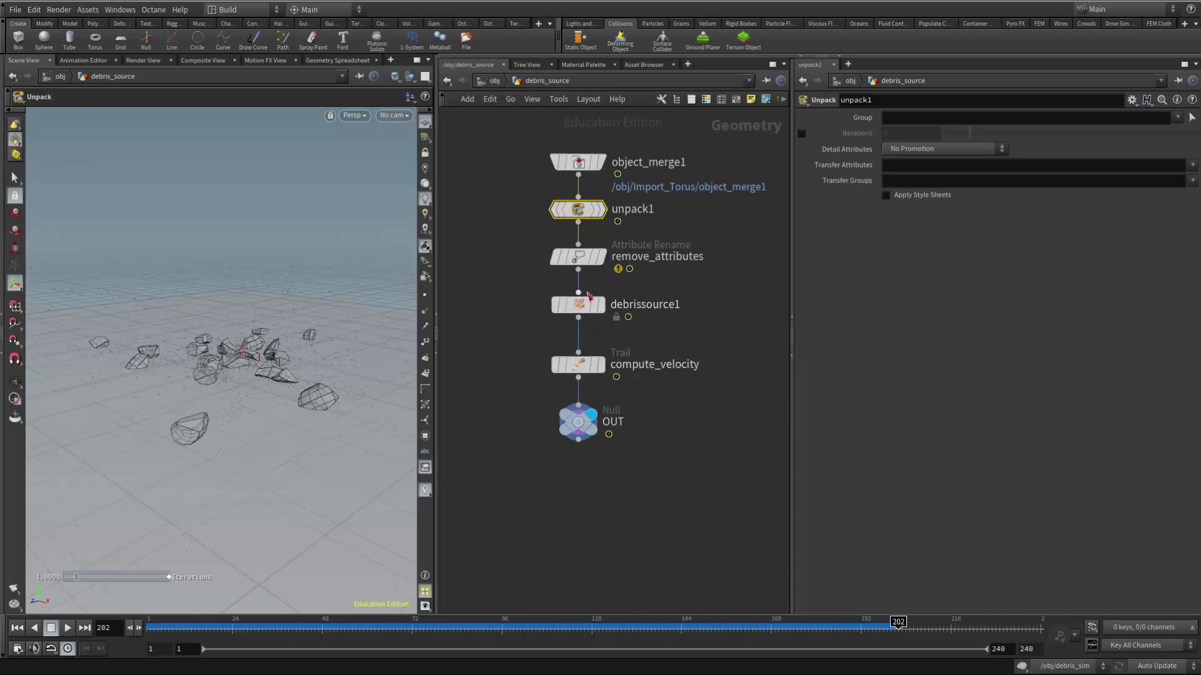
# Examine the settings of debrissource1 and compute_velocity, and return to the obj network.
pyautogui.click(582, 305)
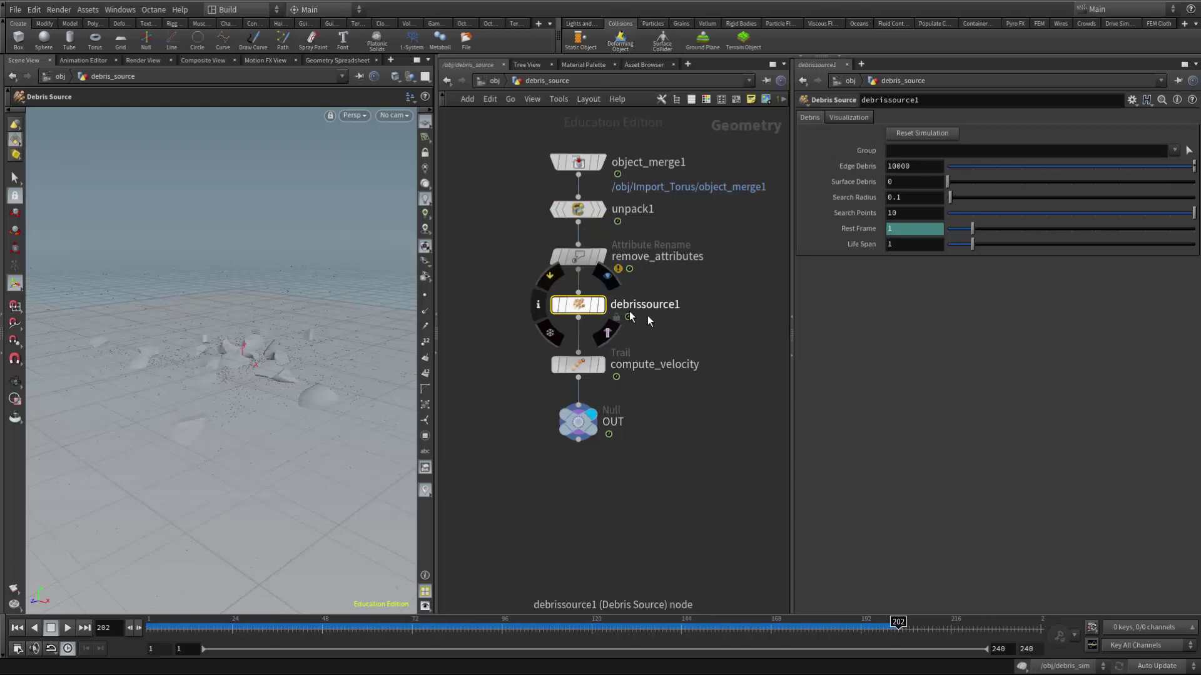
pyautogui.click(576, 367)
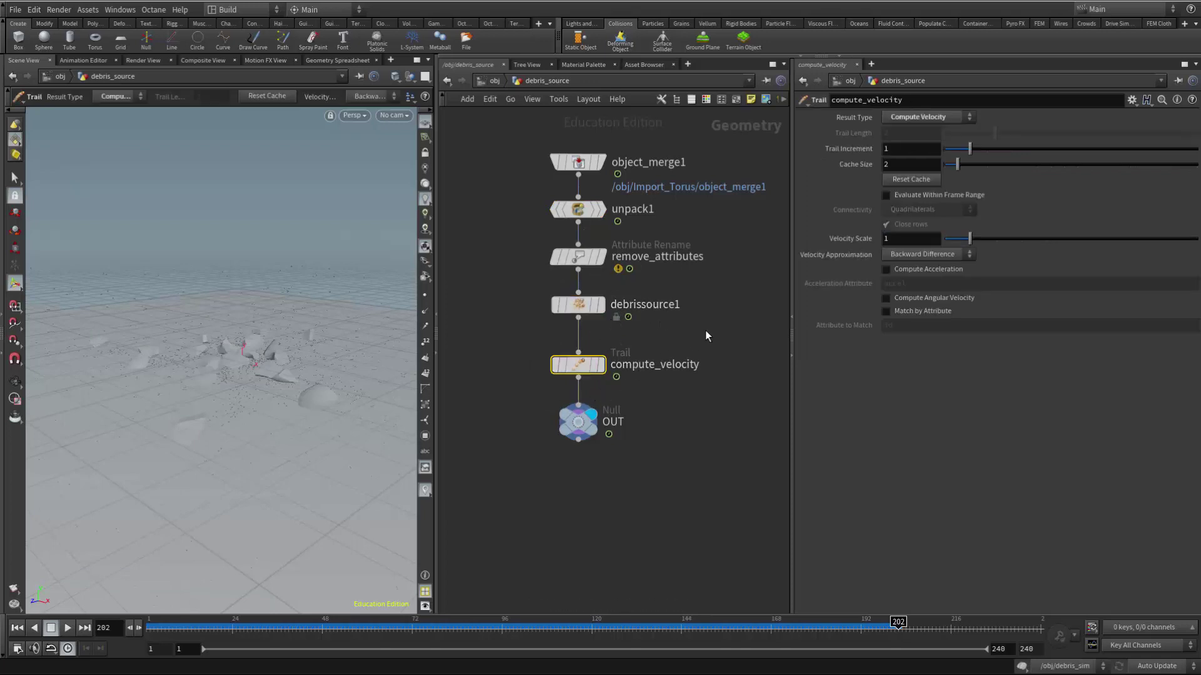
pyautogui.click(579, 305)
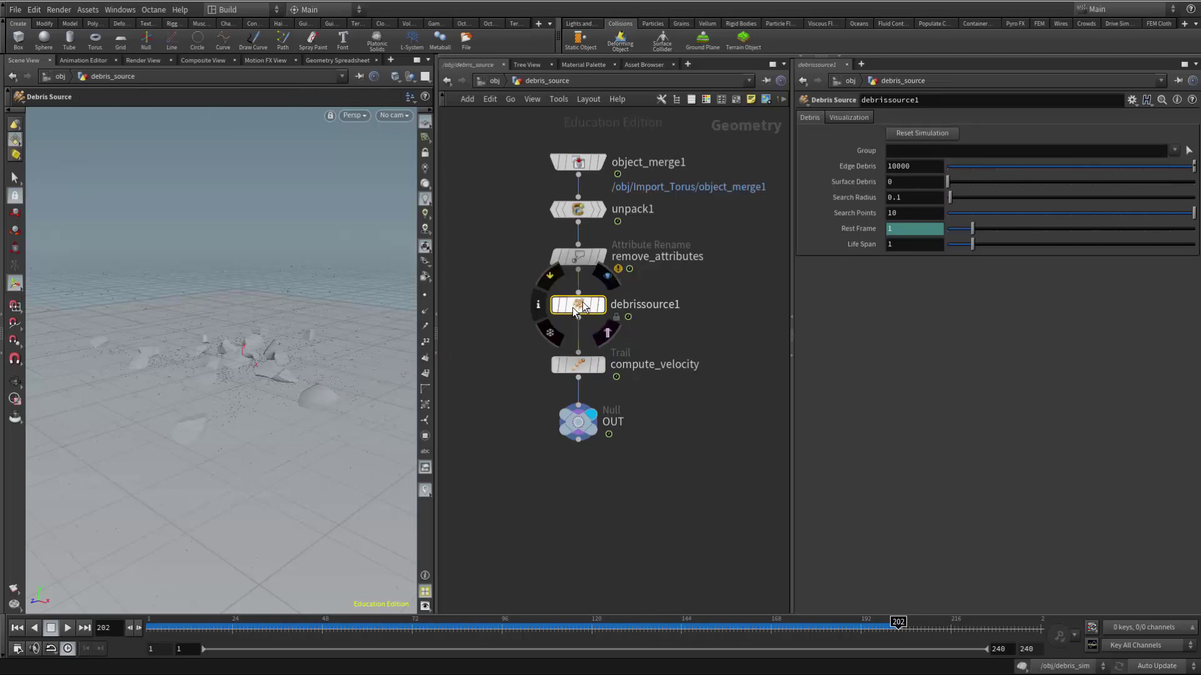
pyautogui.click(576, 367)
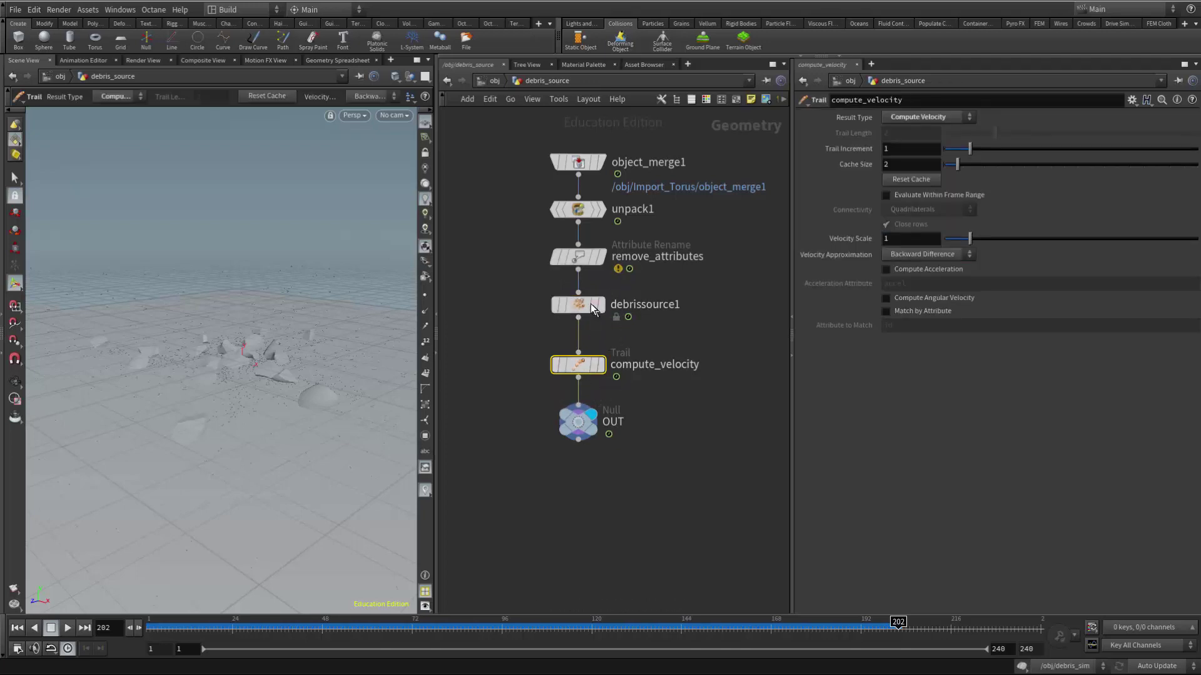
pyautogui.click(492, 84)
pyautogui.moveTo(640, 378); pyautogui.dragTo(581, 368, button='middle')
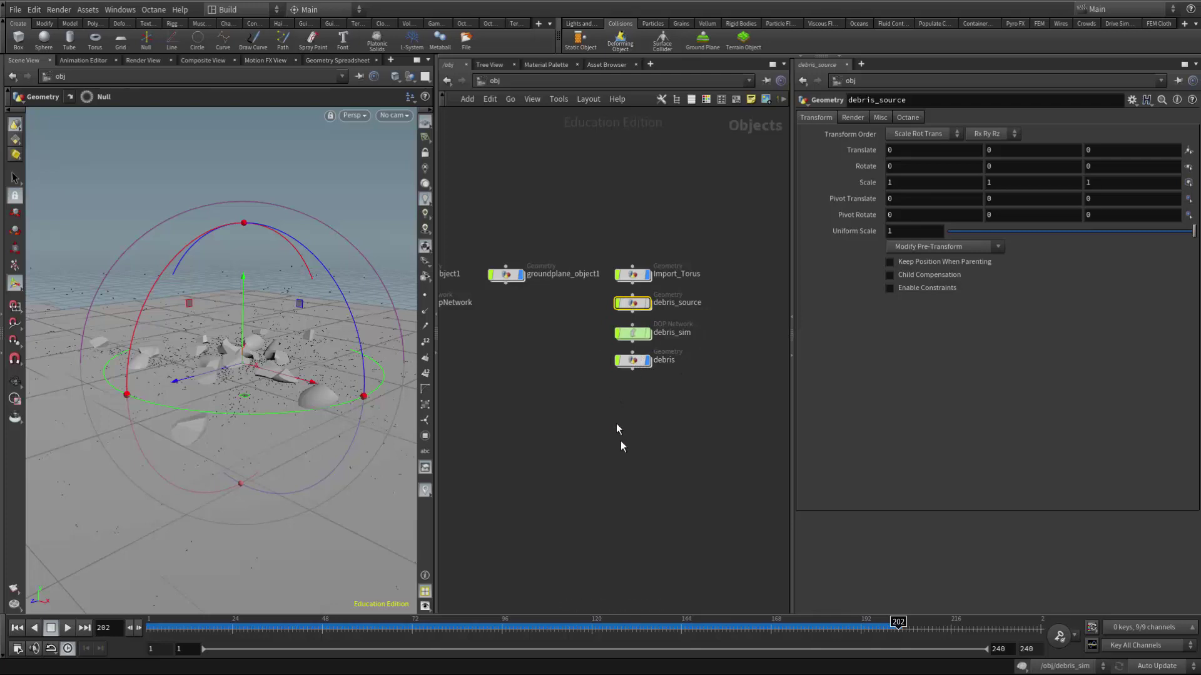
# Hide the Import_Torus object in the viewport.
pyautogui.press('h')
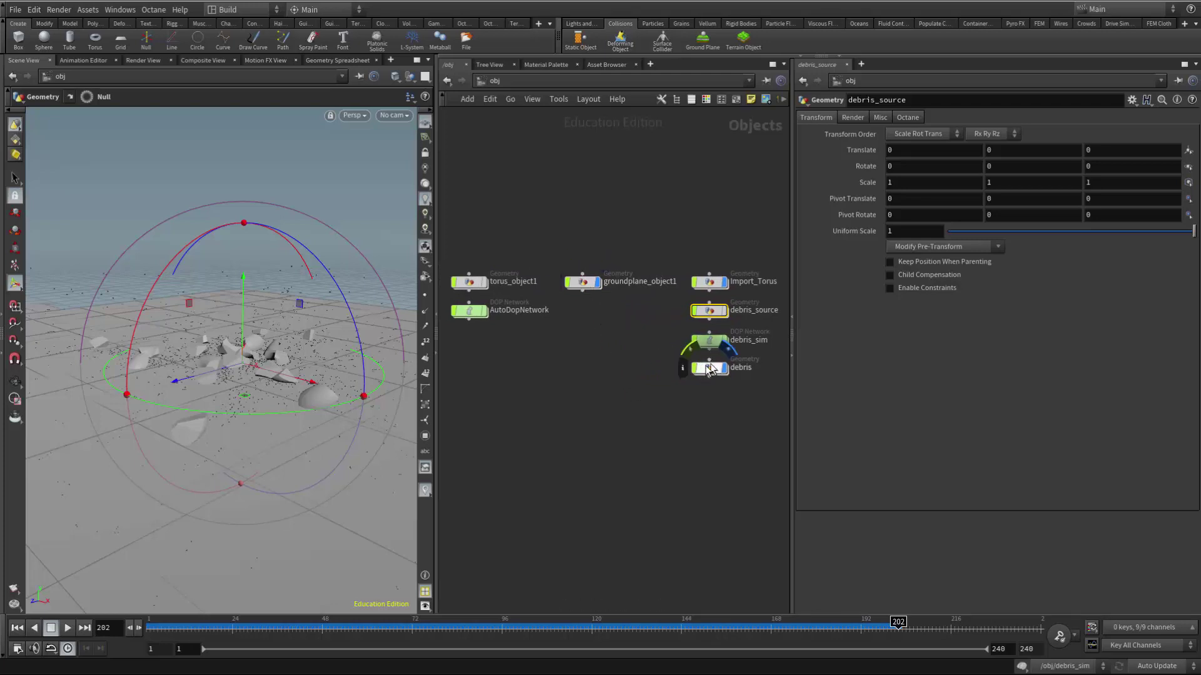
pyautogui.scroll(1, 705, 365)
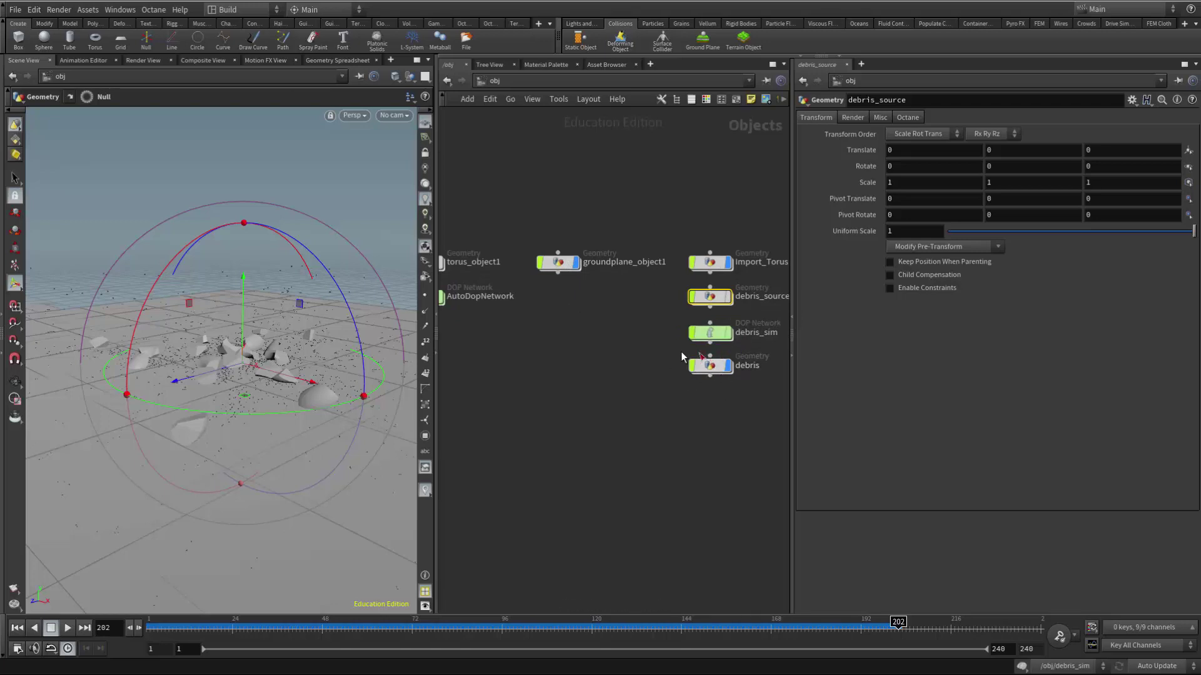
pyautogui.moveTo(611, 330); pyautogui.dragTo(753, 343, button='middle')
pyautogui.scroll(-3, 584, 385)
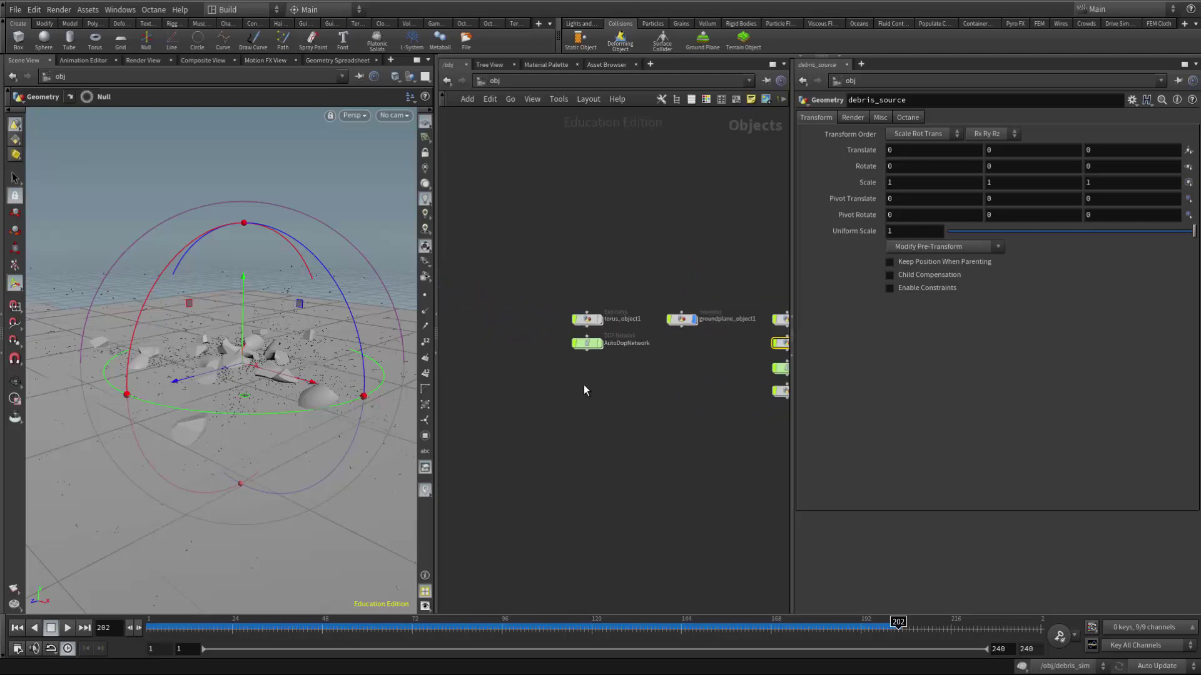
pyautogui.moveTo(502, 426)
pyautogui.mouseDown(button='middle')
pyautogui.moveTo(578, 407)
pyautogui.moveTo(459, 384)
pyautogui.mouseUp(button='middle')
pyautogui.moveTo(676, 385); pyautogui.dragTo(588, 383, button='middle')
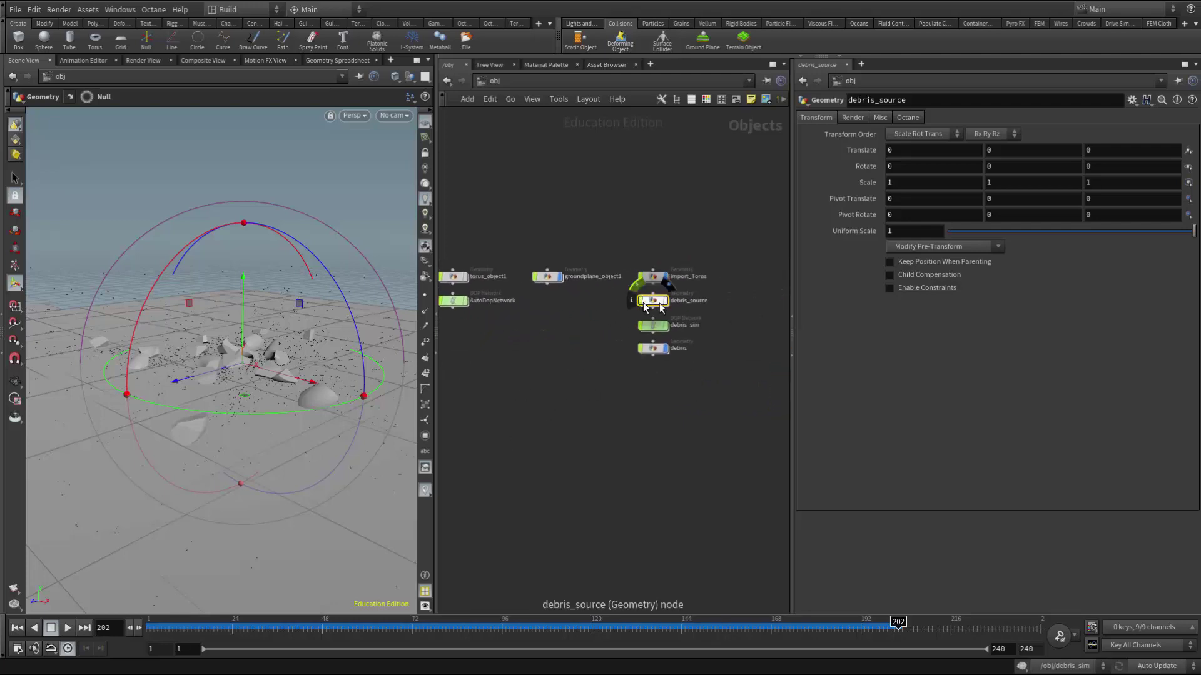
pyautogui.click(665, 277)
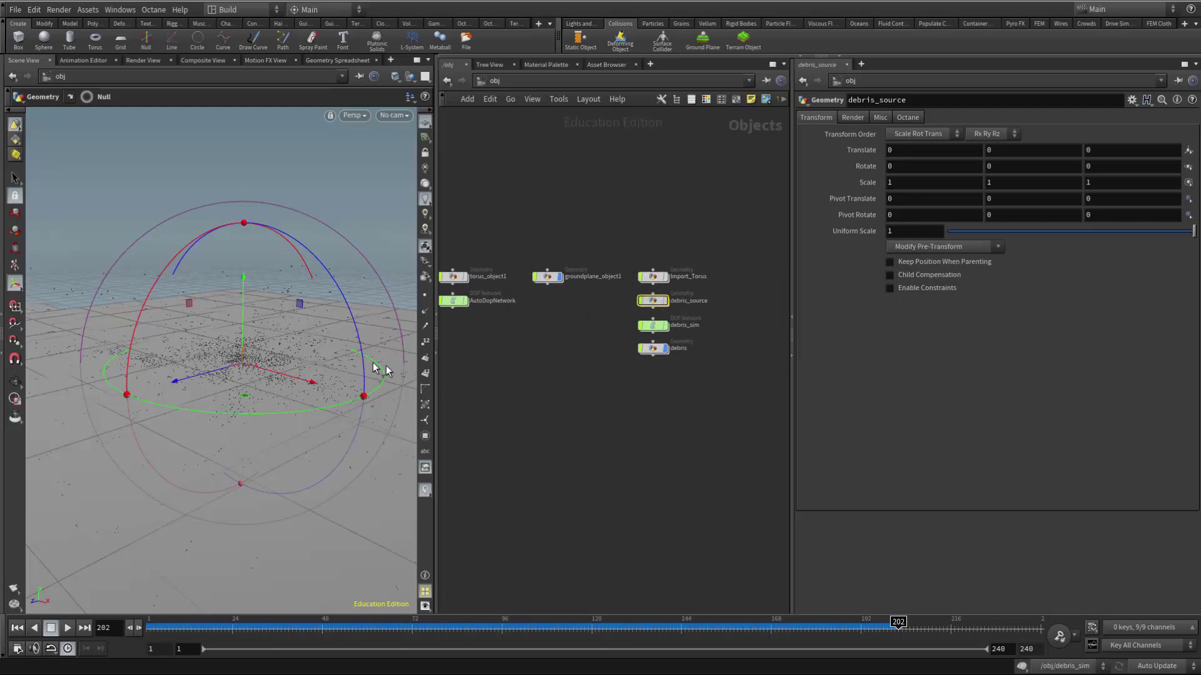
# Hide the debris object in the viewport.
pyautogui.moveTo(581, 363); pyautogui.dragTo(588, 395, button='middle')
pyautogui.scroll(3, 567, 381)
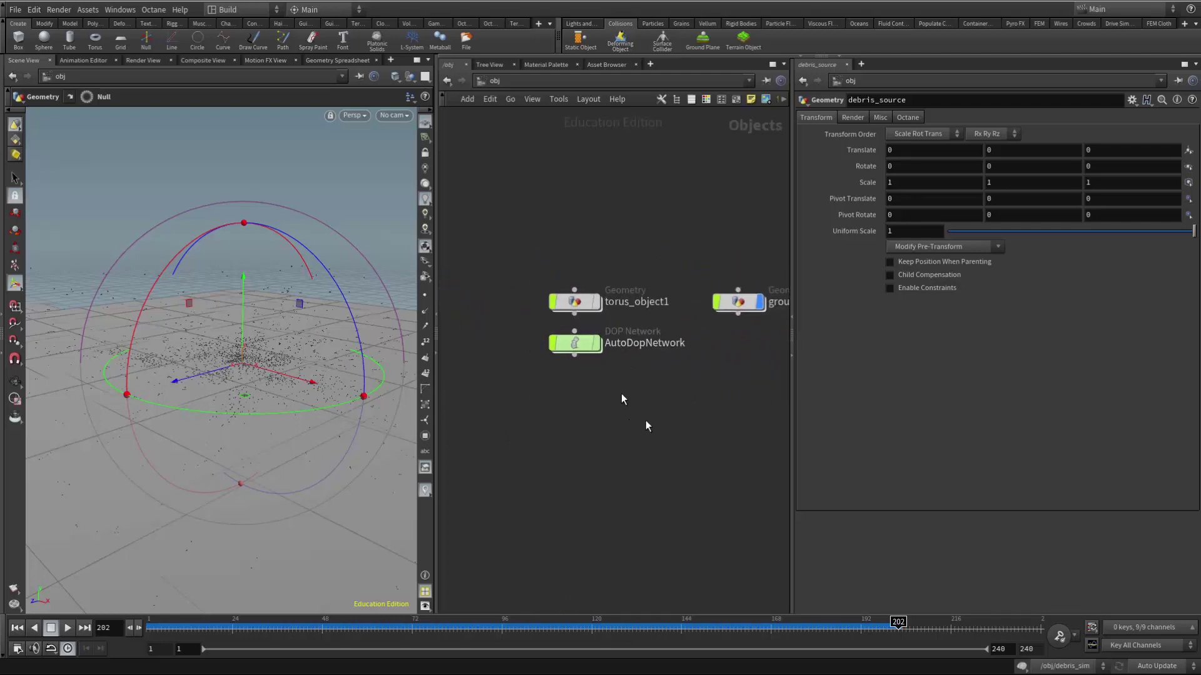
pyautogui.moveTo(653, 423); pyautogui.dragTo(523, 386, button='middle')
pyautogui.moveTo(638, 403); pyautogui.dragTo(551, 399, button='middle')
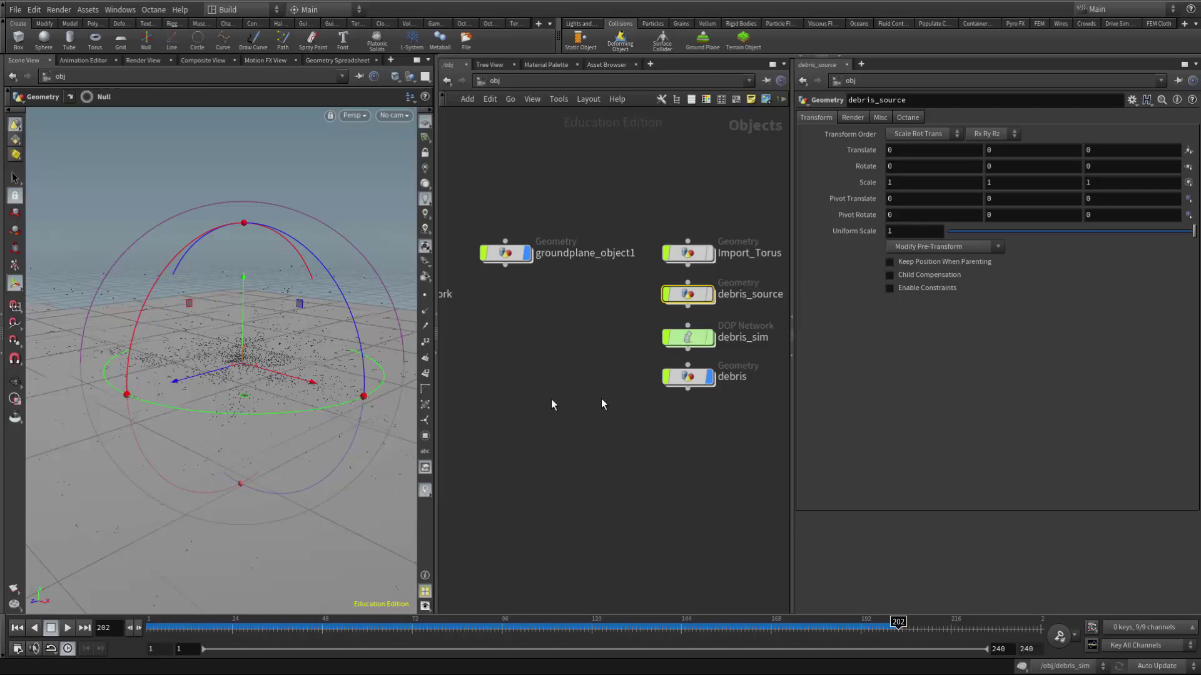
pyautogui.click(709, 377)
# Display torus_object1 in the viewport and move the timeline to frame 40.
pyautogui.moveTo(514, 302); pyautogui.dragTo(656, 326, button='middle')
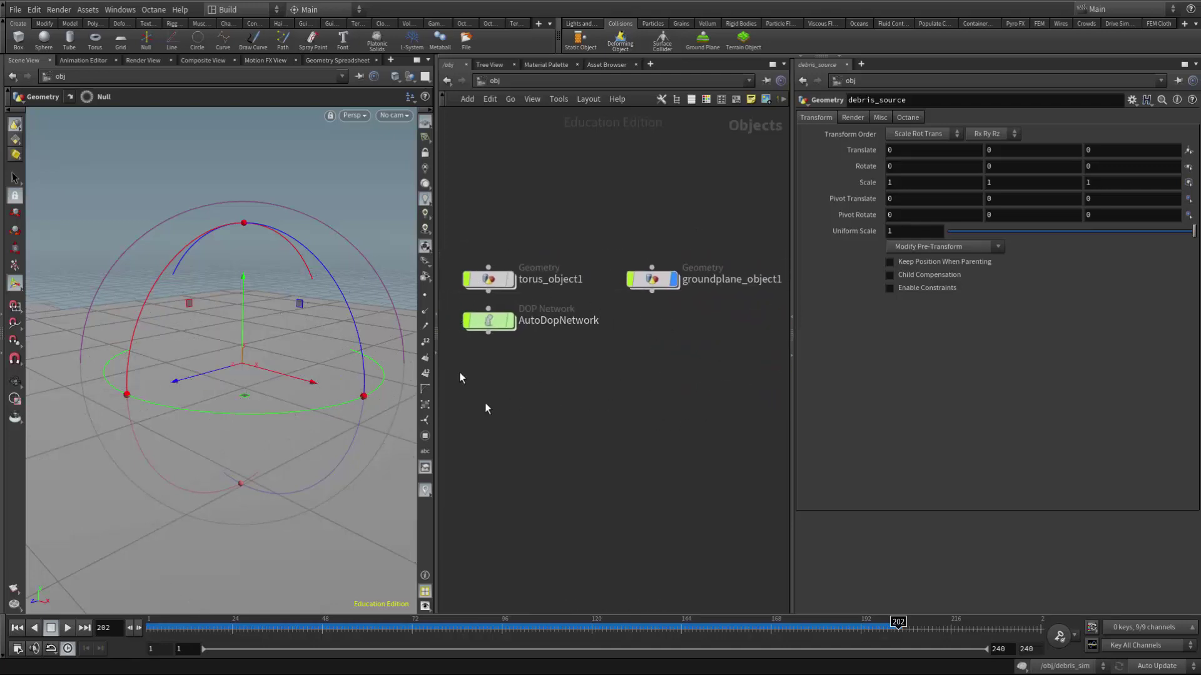
pyautogui.click(511, 279)
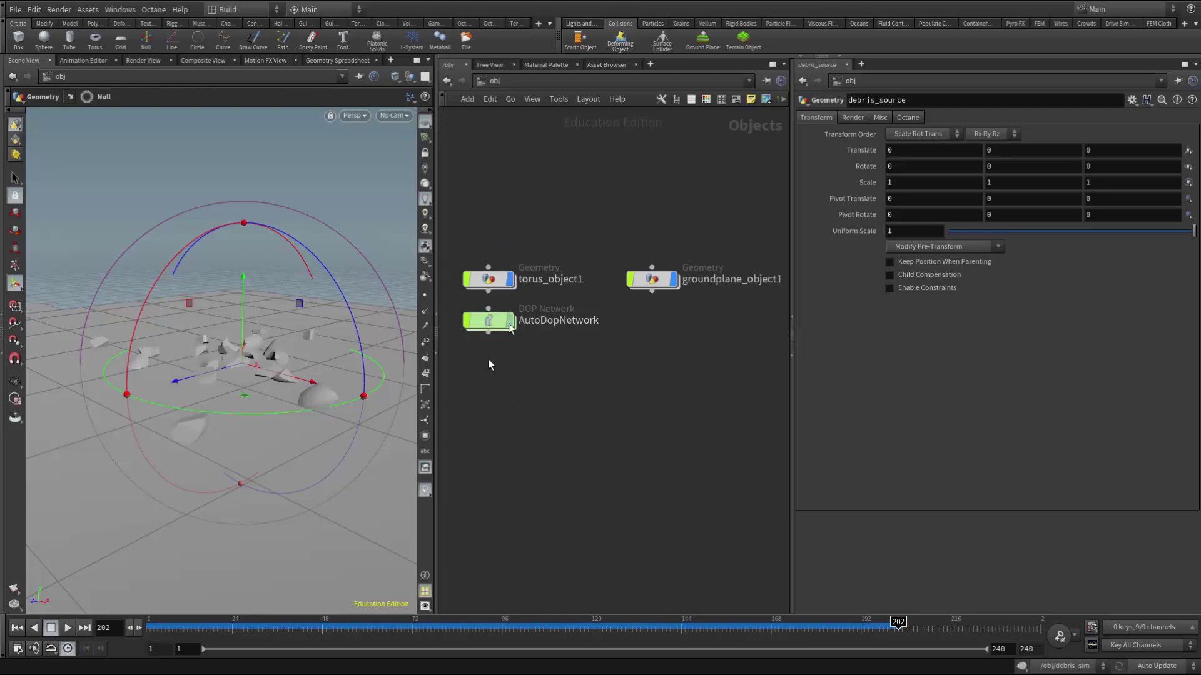
pyautogui.moveTo(898, 623); pyautogui.dragTo(292, 623)
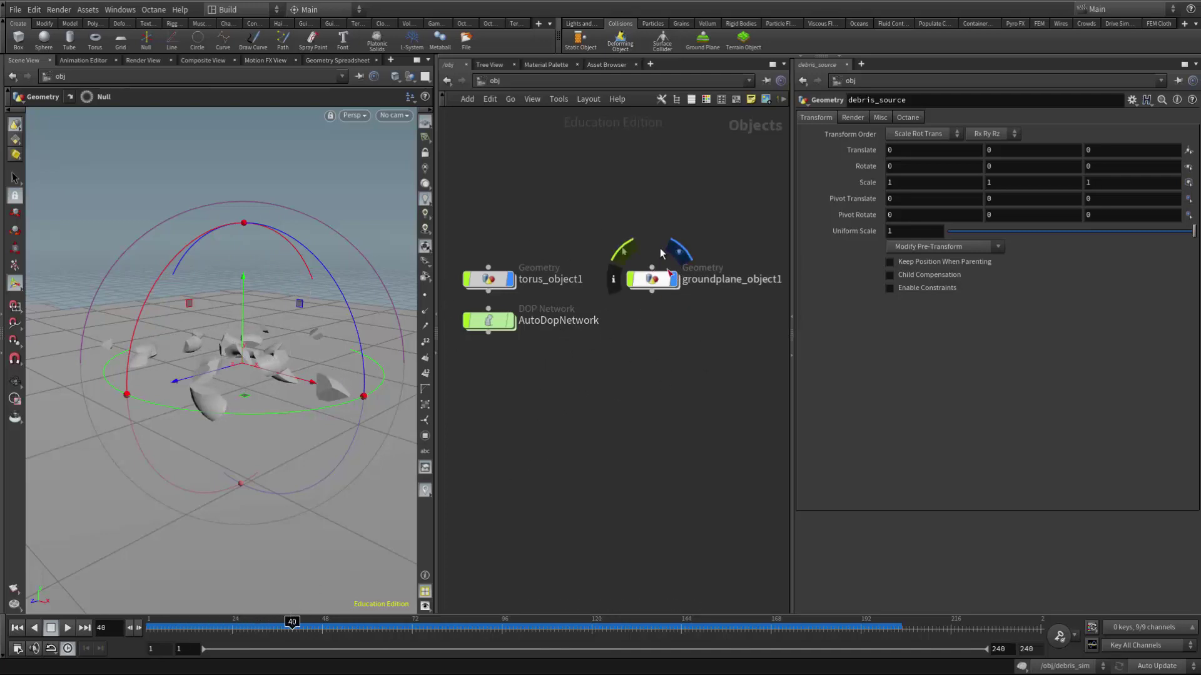
# Hide torus_object1 and groundplane_object1 in the viewport.
pyautogui.click(678, 281)
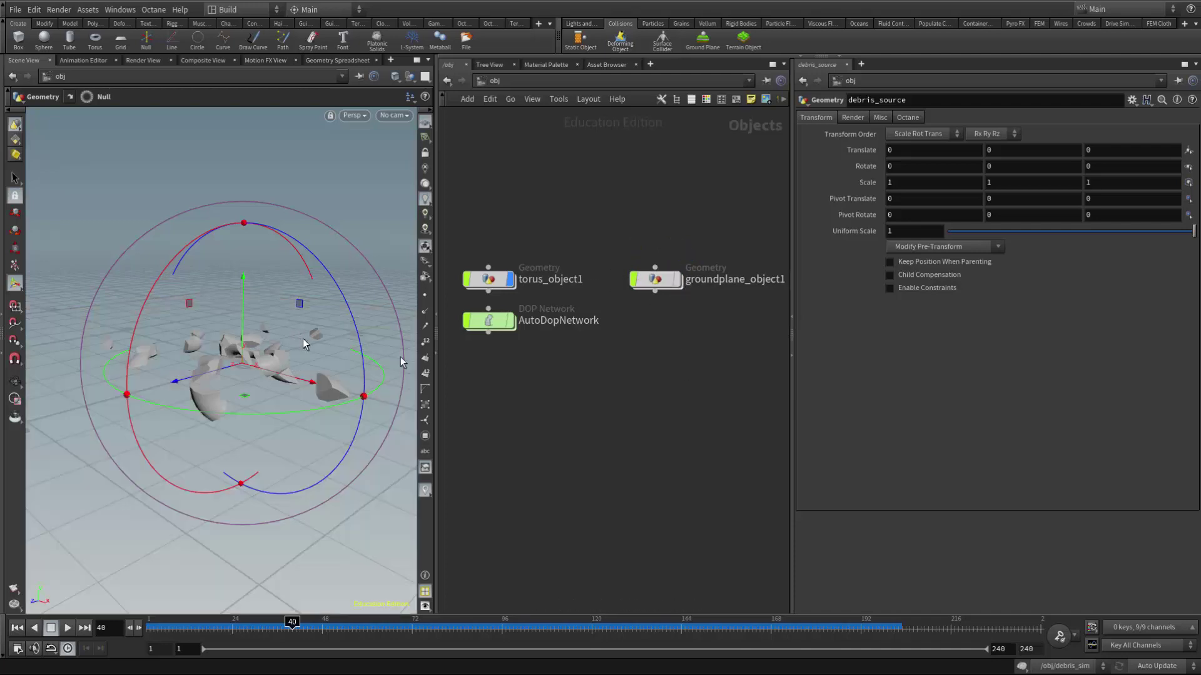
pyautogui.click(675, 280)
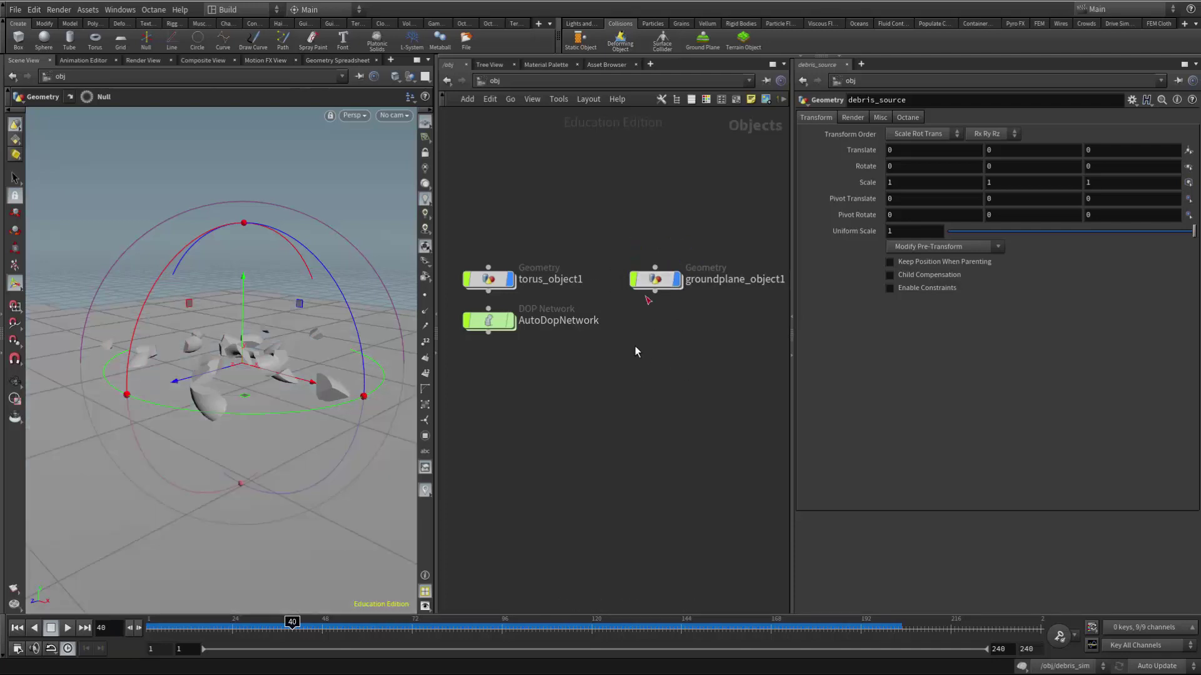
pyautogui.moveTo(712, 367); pyautogui.dragTo(740, 365, button='middle')
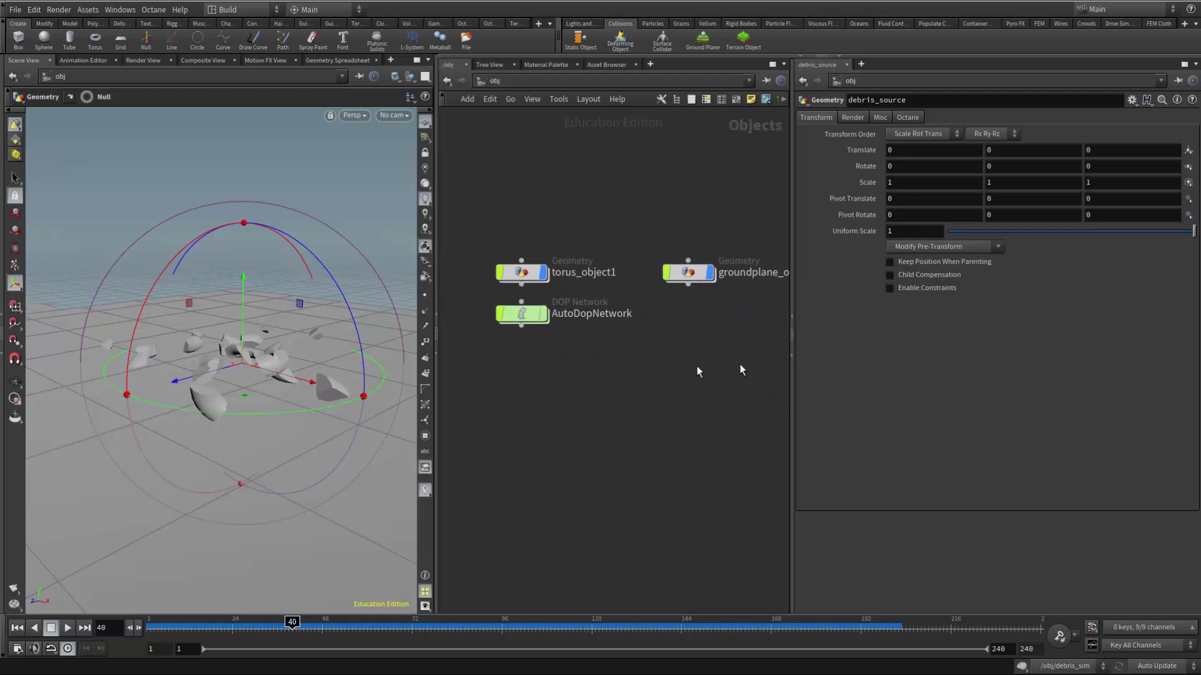
pyautogui.click(543, 277)
pyautogui.moveTo(655, 373); pyautogui.dragTo(595, 380, button='middle')
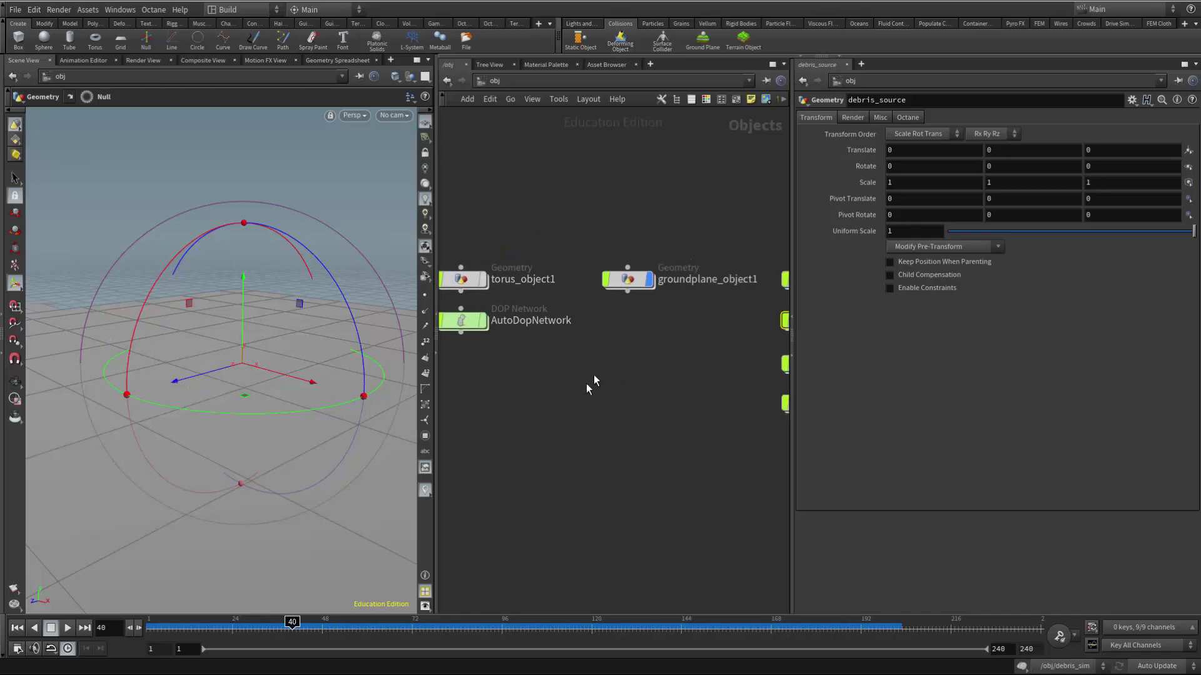
pyautogui.click(649, 281)
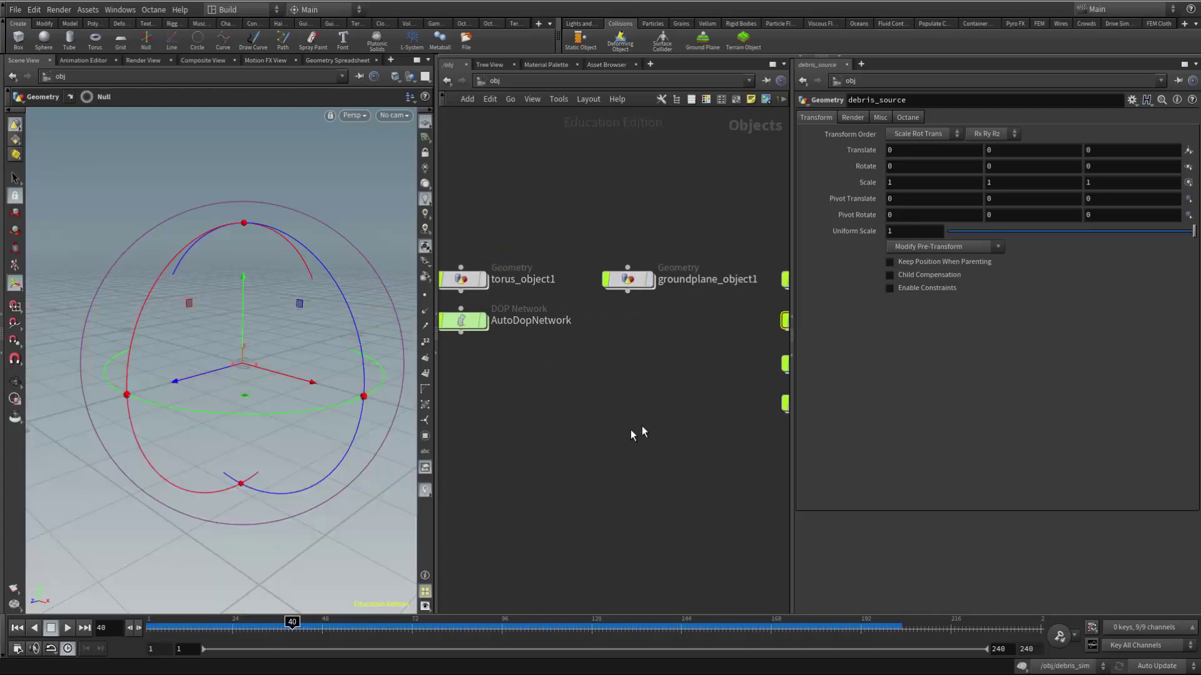
# Display the debris and Import_Torus objects together in the viewport.
pyautogui.moveTo(632, 433); pyautogui.dragTo(498, 391, button='middle')
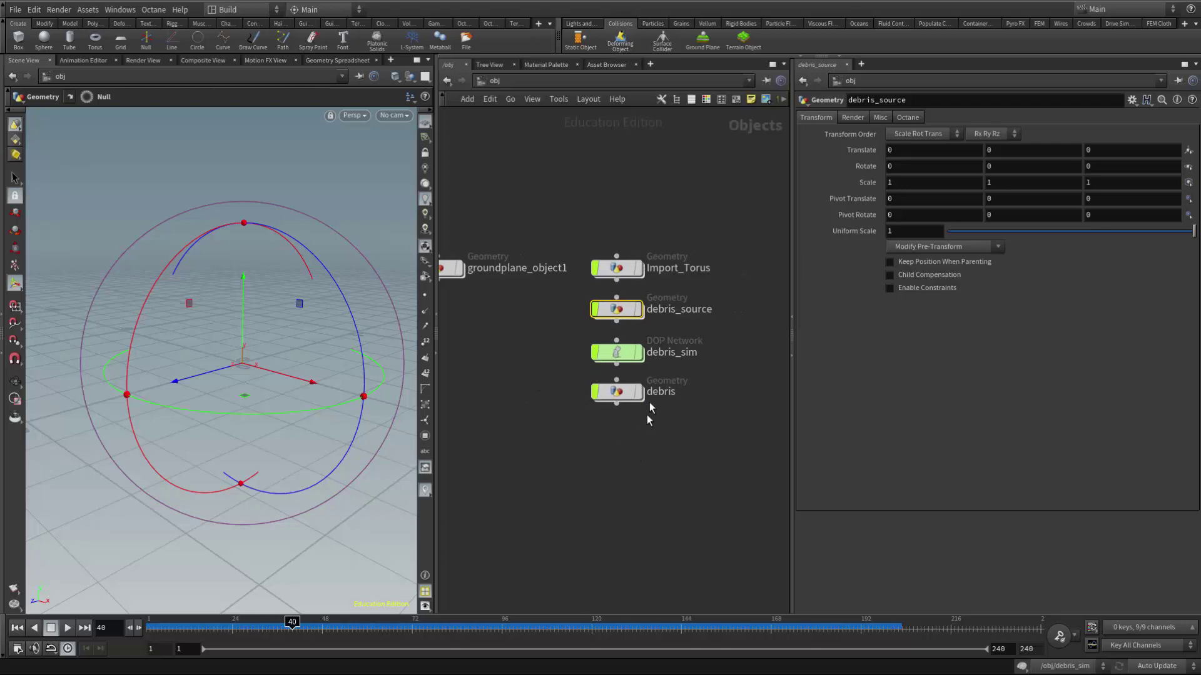
pyautogui.moveTo(633, 397)
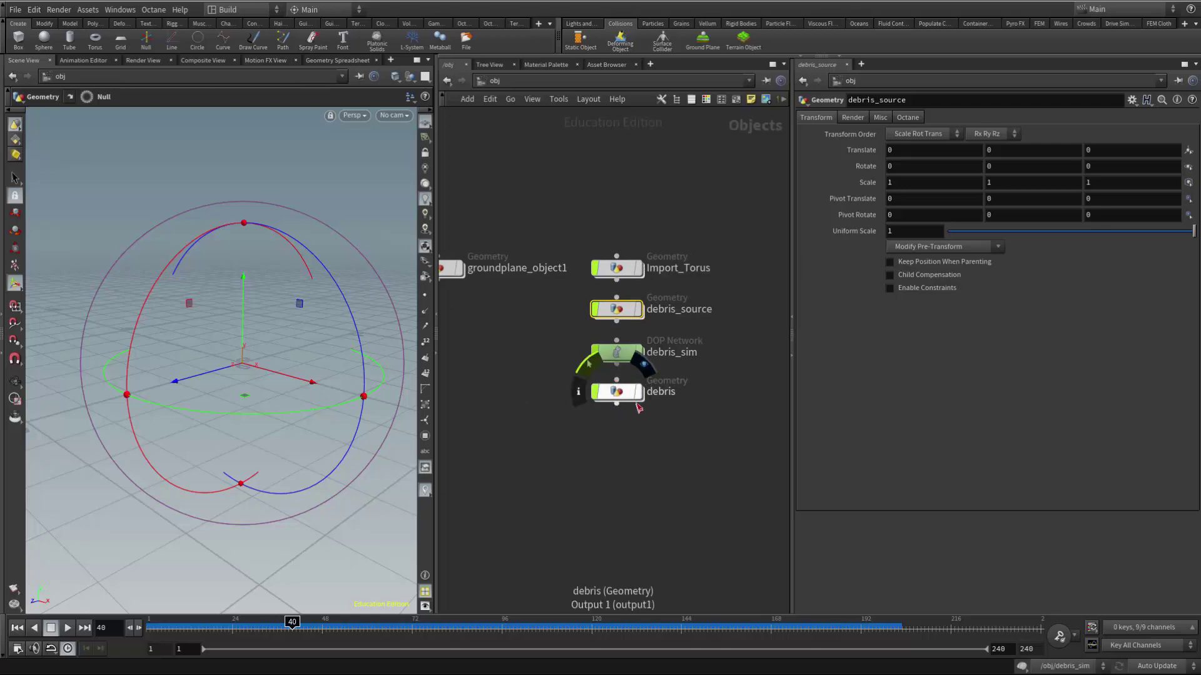
pyautogui.click(638, 397)
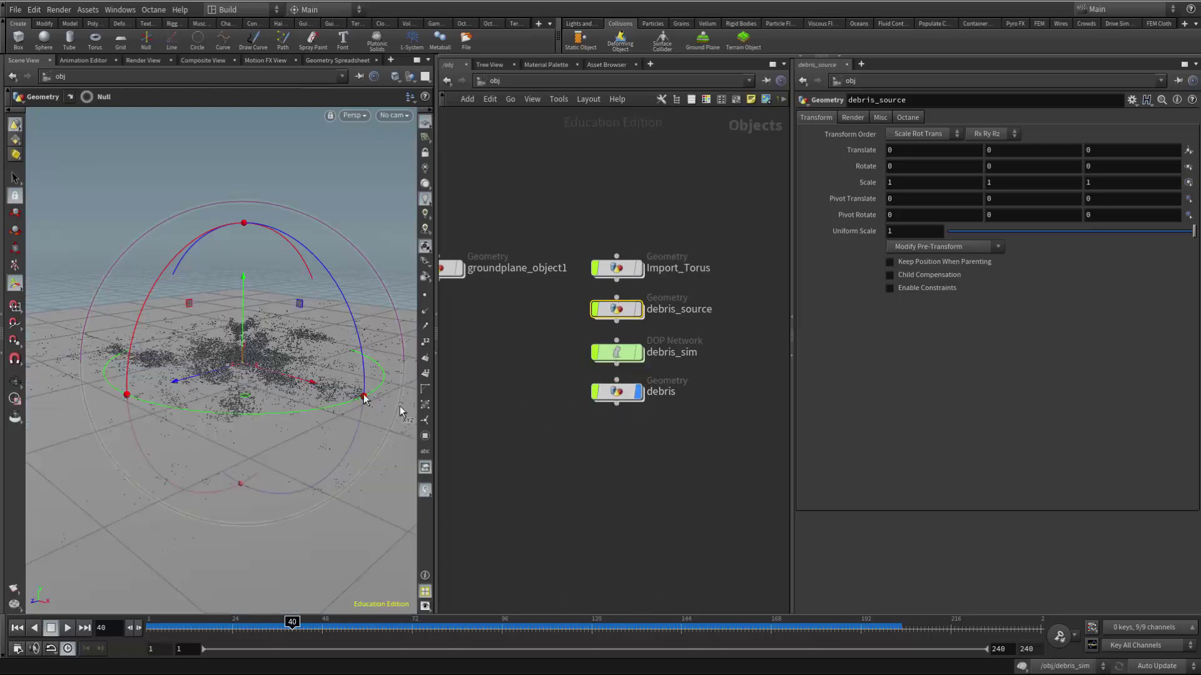
pyautogui.moveTo(634, 275)
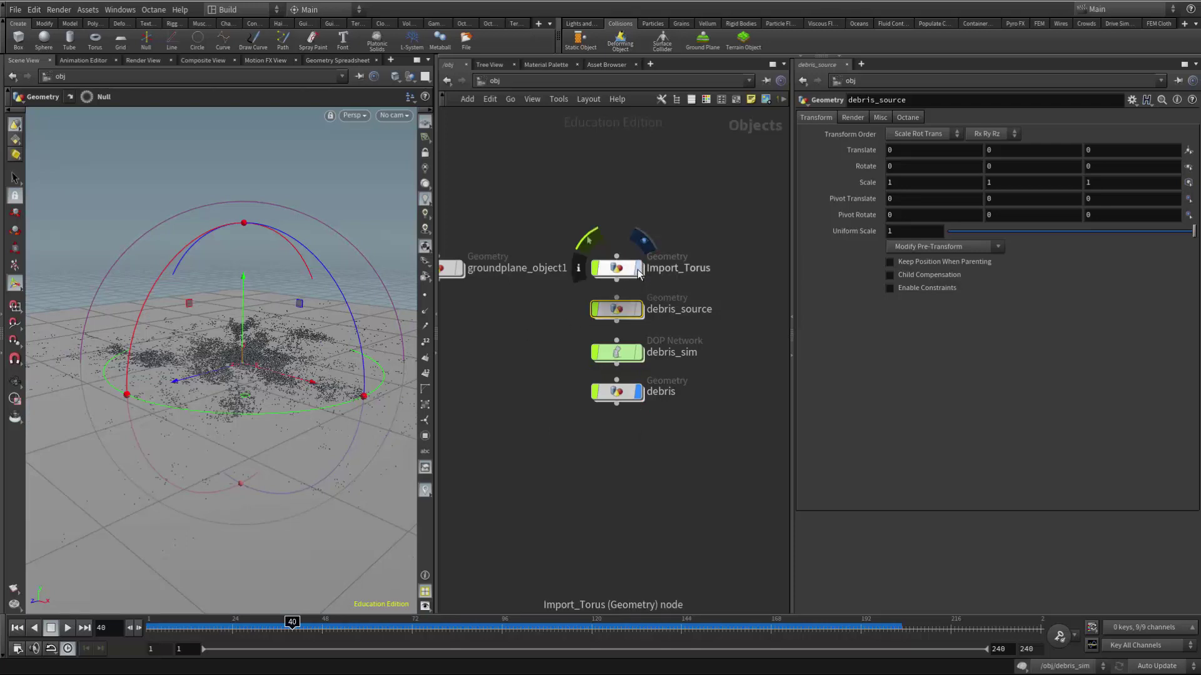
pyautogui.click(637, 270)
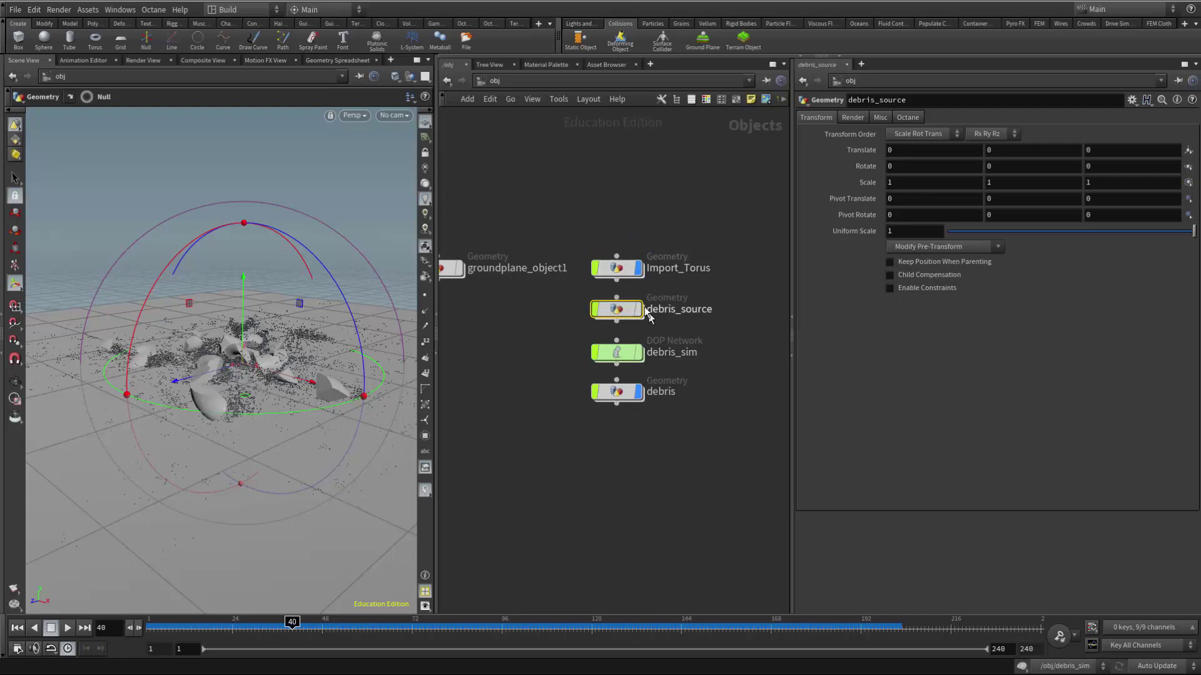
pyautogui.press('h')
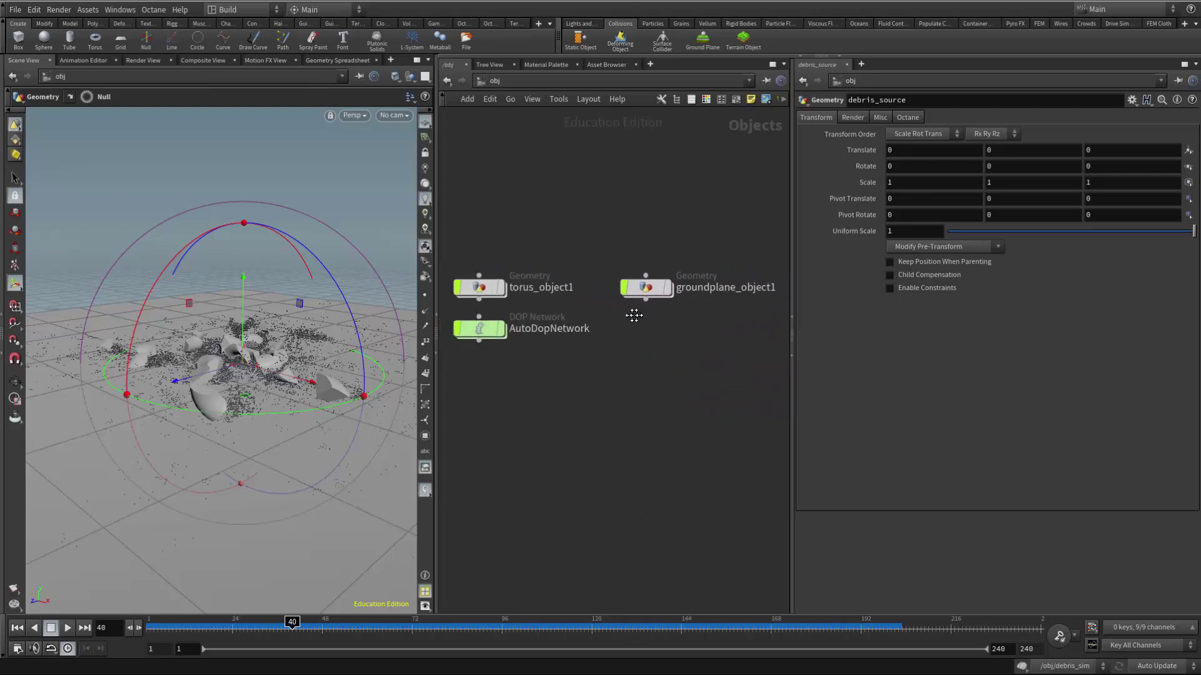
# Copy the Object Mask expression of dopimport1 inside torus_object1, and return to the obj network.
pyautogui.moveTo(634, 315); pyautogui.dragTo(674, 317, button='middle')
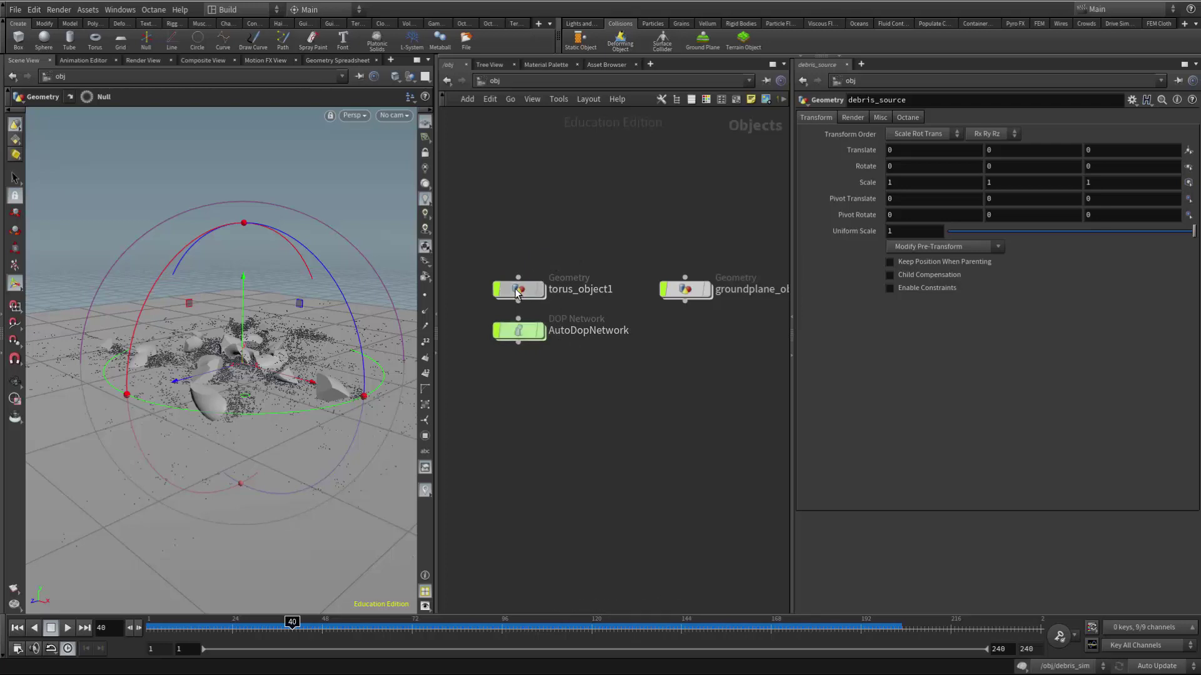
pyautogui.doubleClick(516, 294)
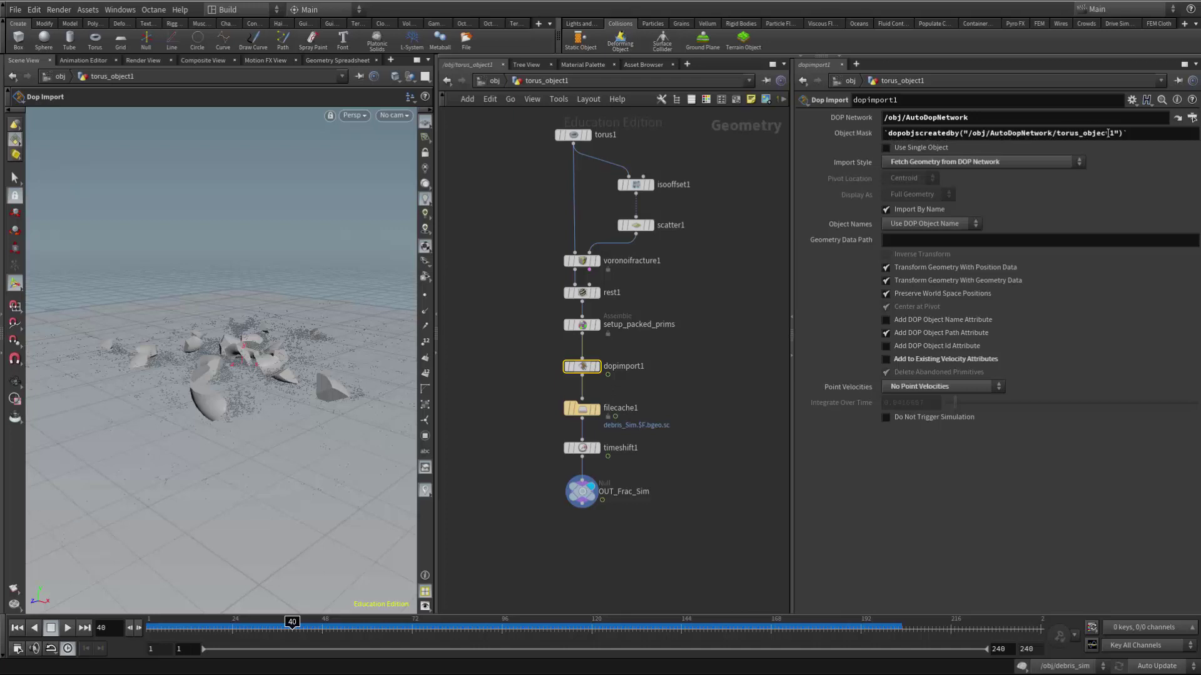
pyautogui.moveTo(1115, 133); pyautogui.dragTo(1061, 134)
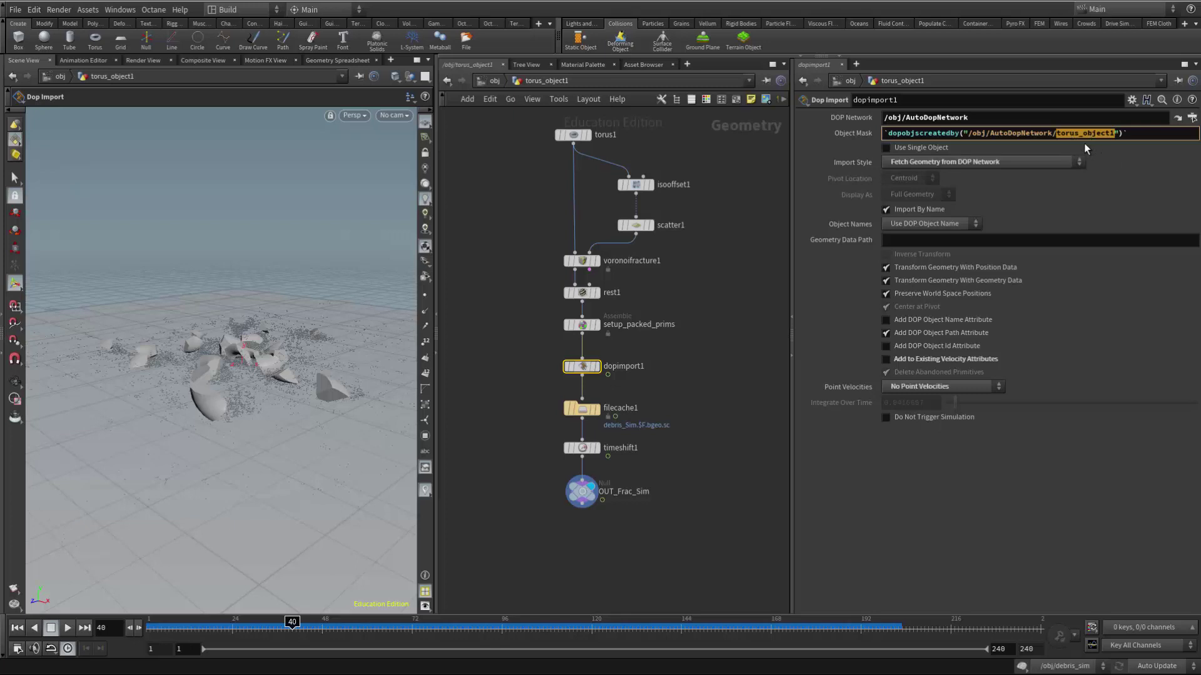
pyautogui.click(1131, 135)
pyautogui.moveTo(1126, 134); pyautogui.dragTo(874, 132)
pyautogui.hotkey('ctrl', 'c')
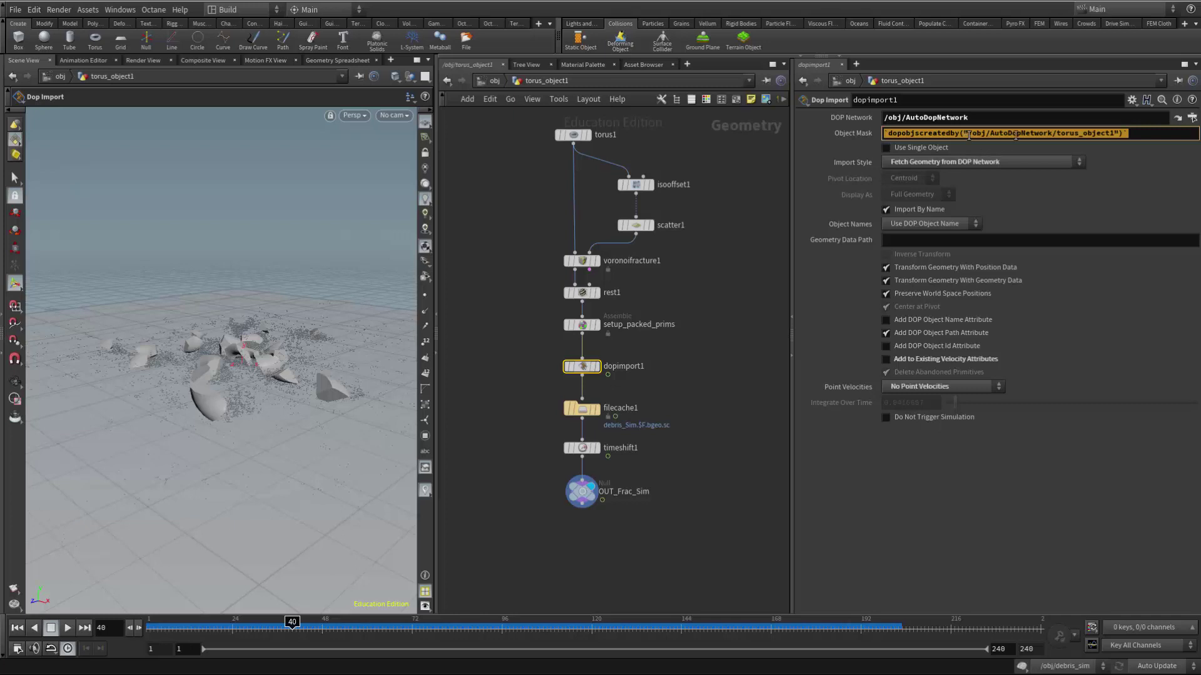
pyautogui.moveTo(726, 354); pyautogui.dragTo(625, 372, button='middle')
pyautogui.click(483, 77)
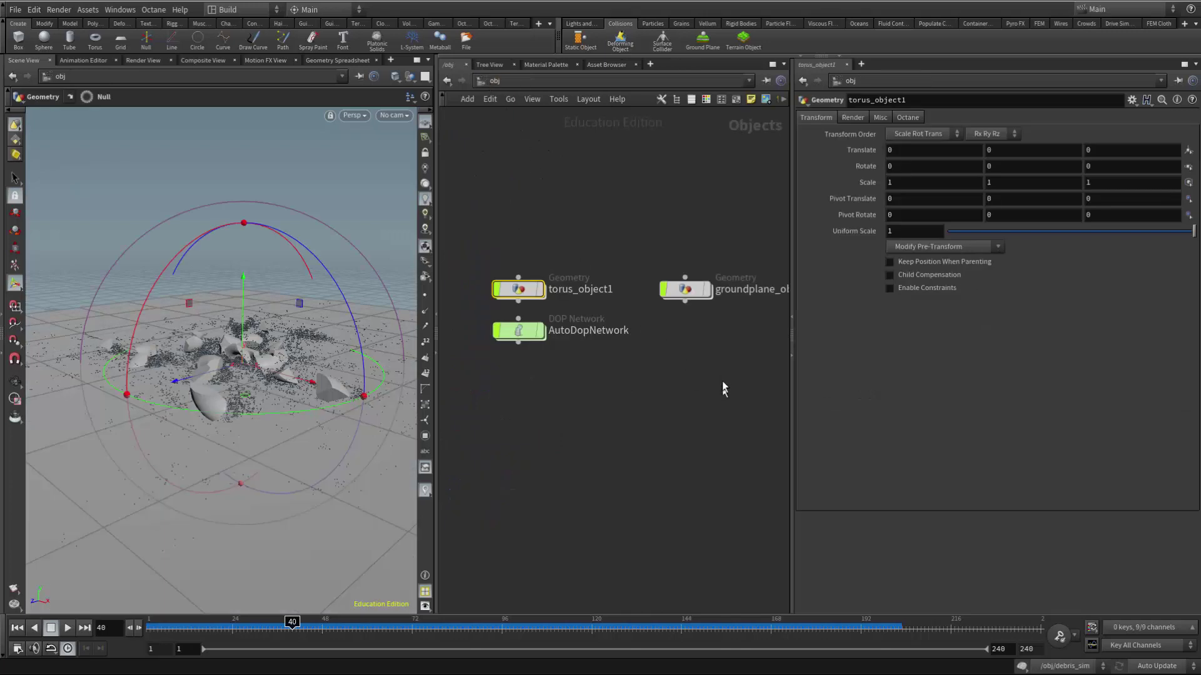
# Open the debris network, examine the Object Mask of its dopimport1, and return to the obj network.
pyautogui.moveTo(724, 385); pyautogui.dragTo(550, 384, button='middle')
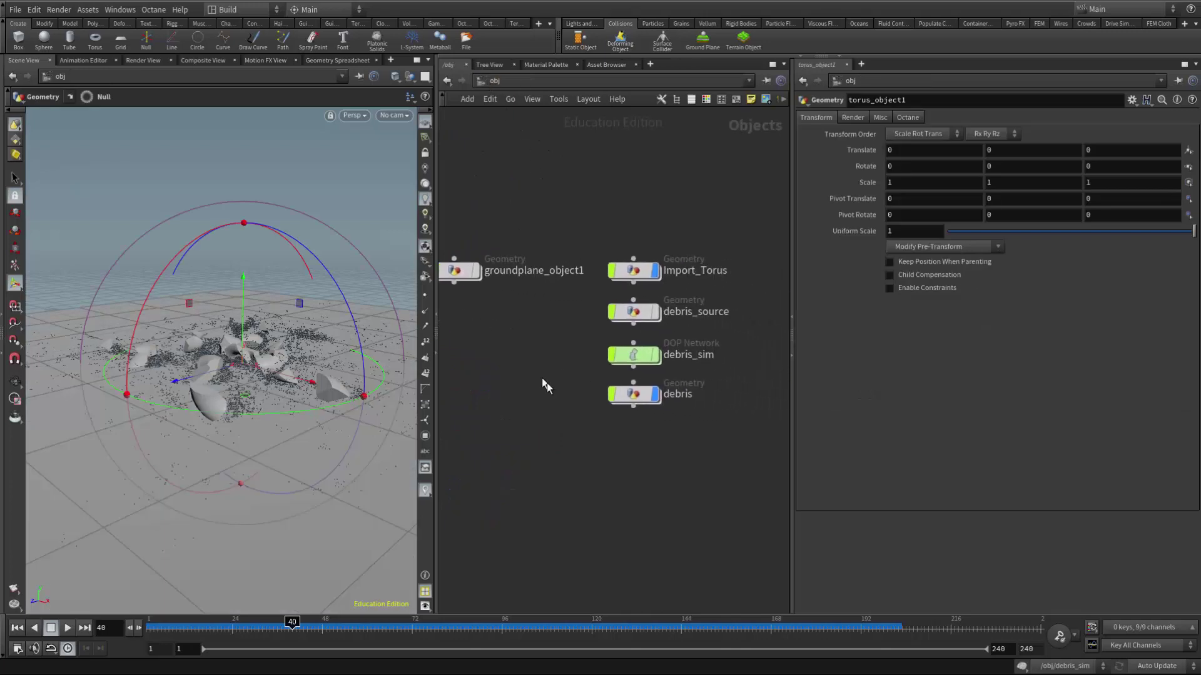
pyautogui.doubleClick(635, 397)
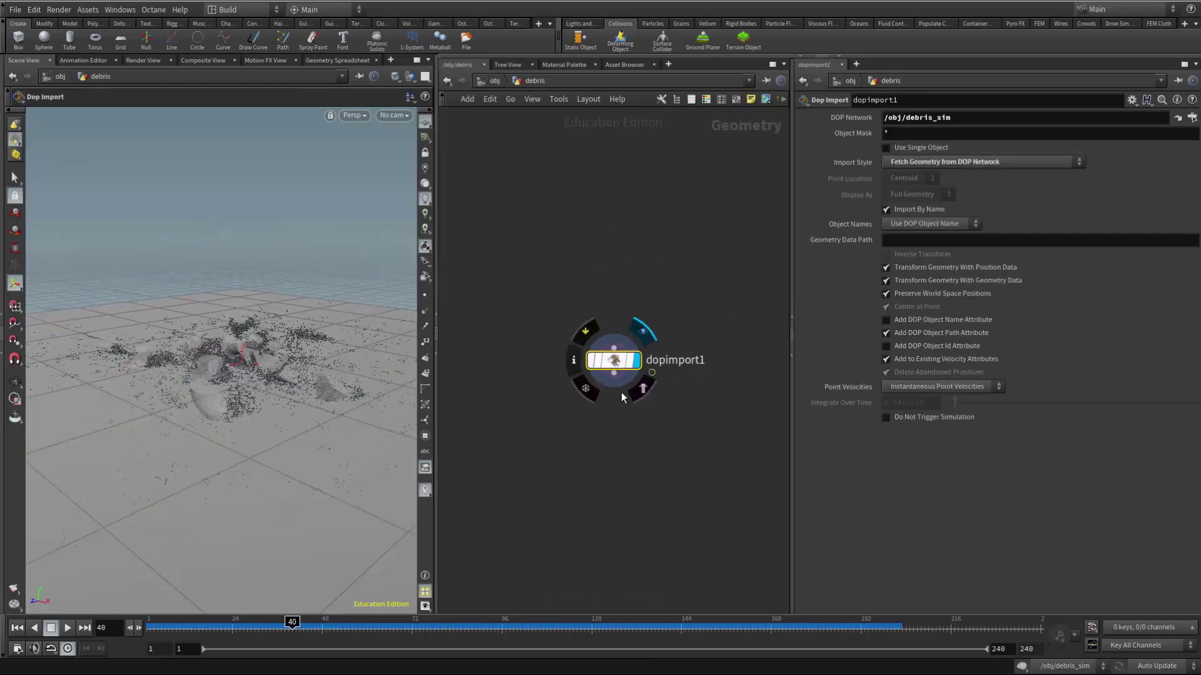
pyautogui.doubleClick(892, 133)
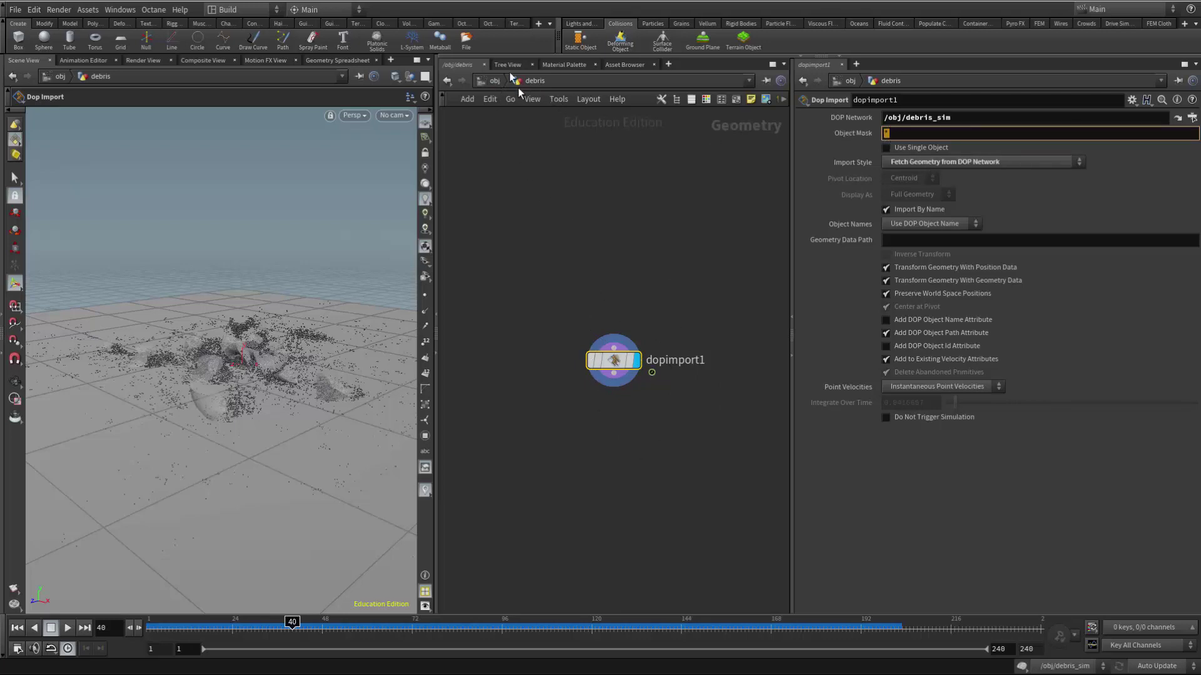
pyautogui.click(493, 82)
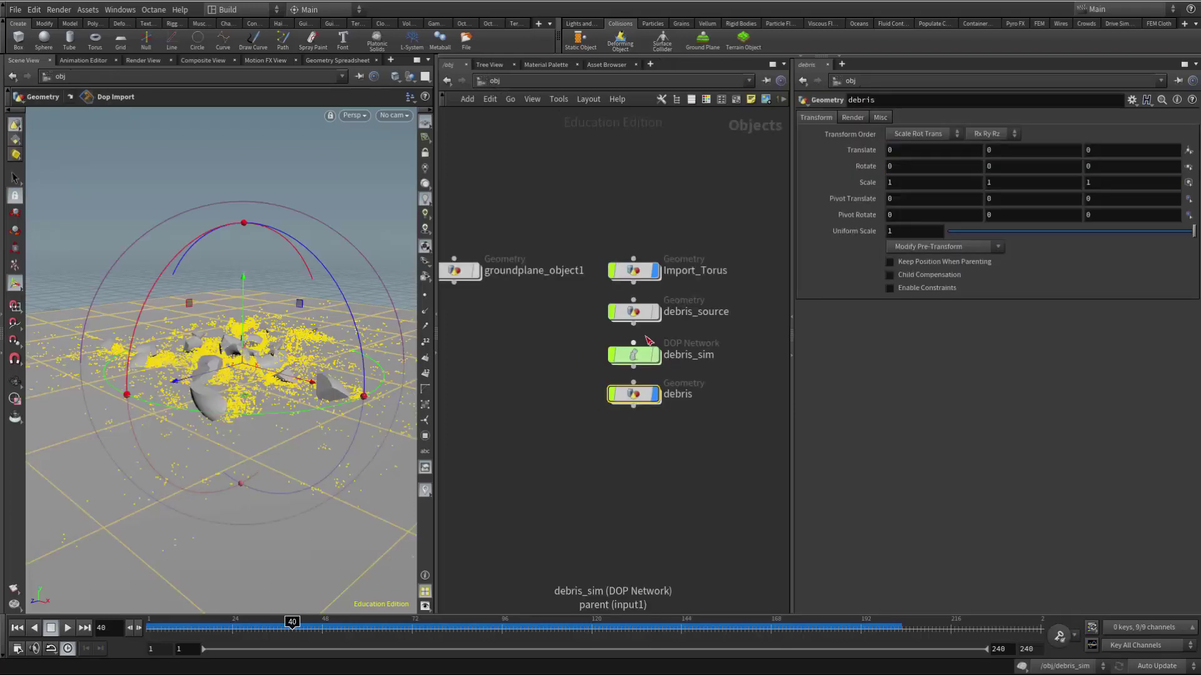
# In debris_sim, move popobject1 down level with popsource1 in the node layout, and return to the obj network.
pyautogui.doubleClick(633, 355)
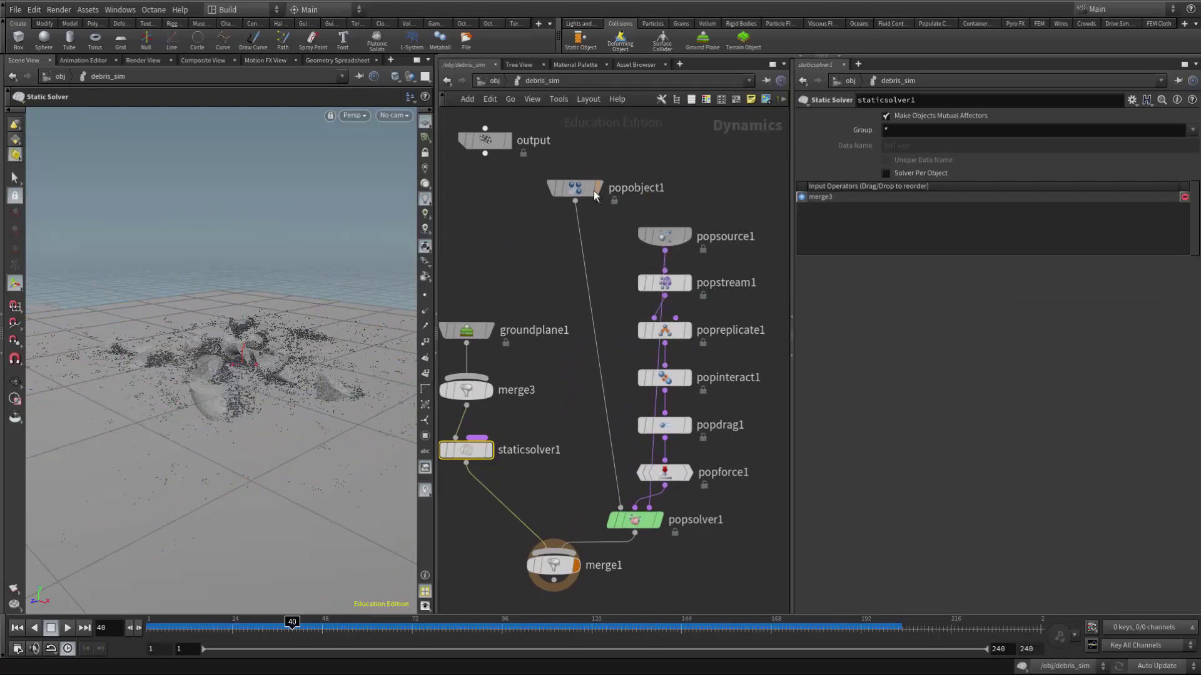
pyautogui.click(575, 189)
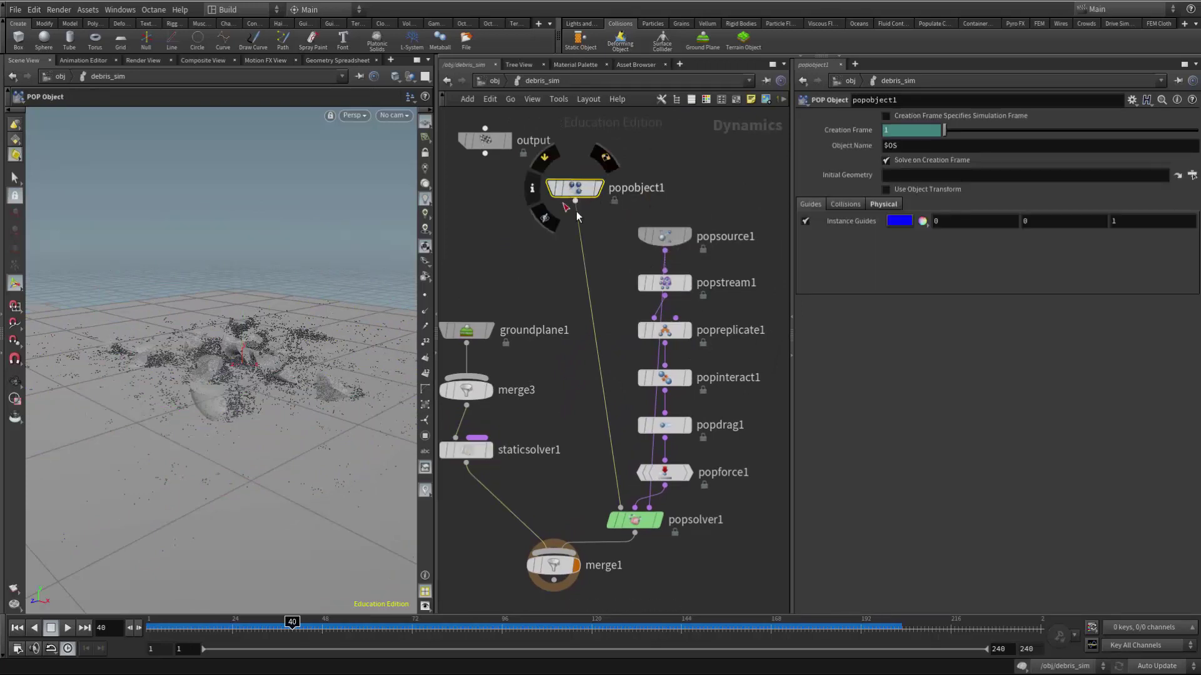
pyautogui.moveTo(575, 189); pyautogui.dragTo(527, 237)
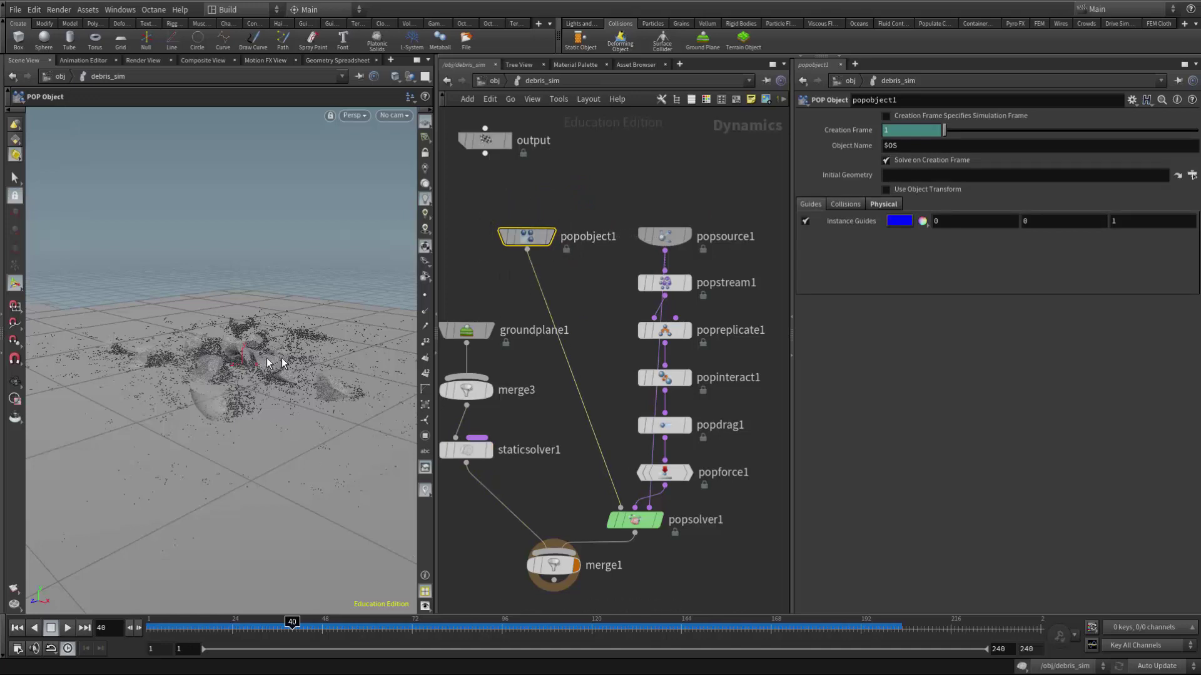
pyautogui.moveTo(530, 245)
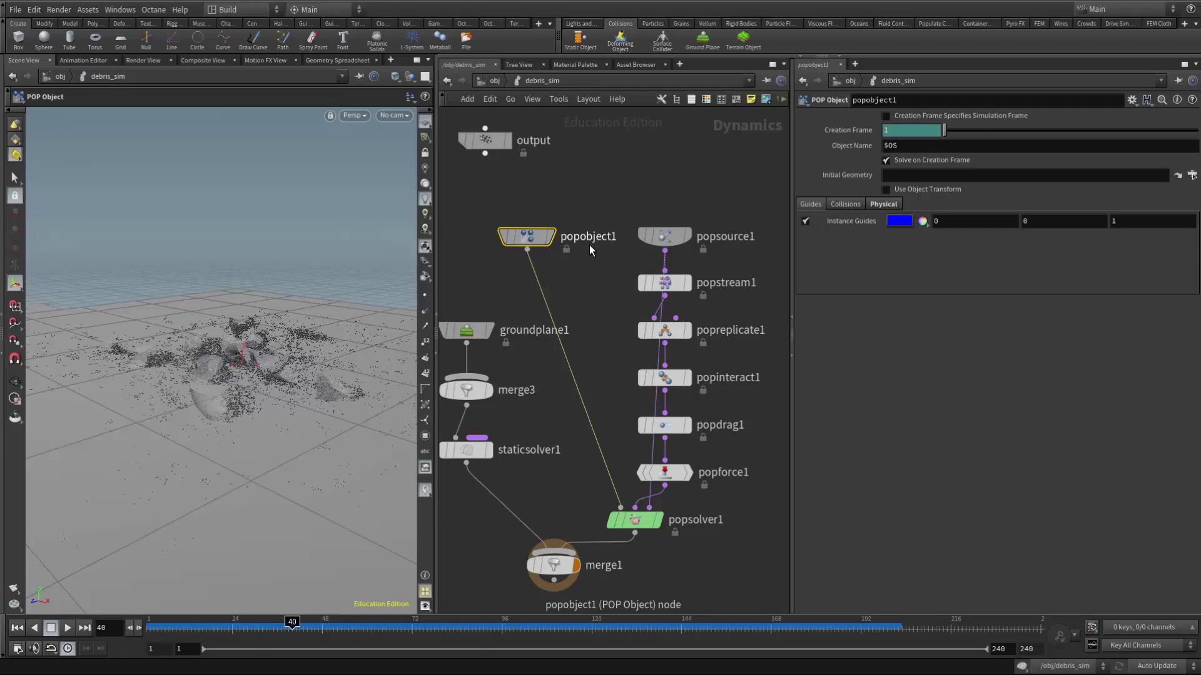
pyautogui.click(491, 81)
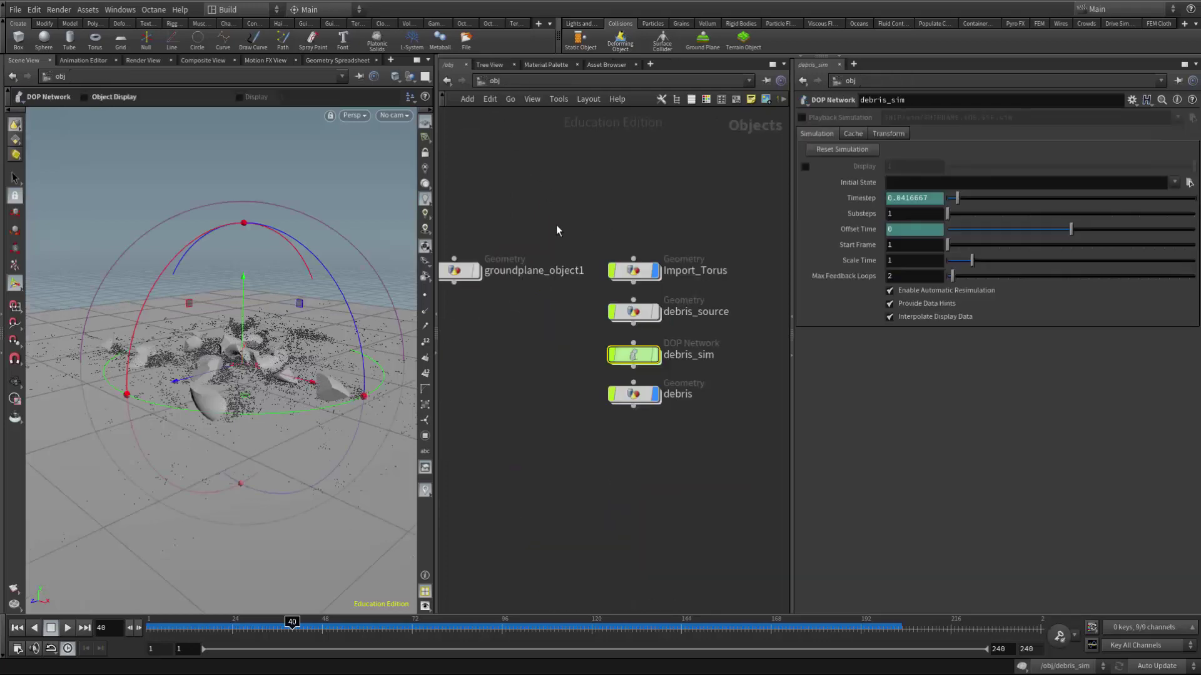
# Open the debris network and paste the copied dopobjscreatedby expression into the Object Mask of its dopimport1.
pyautogui.click(630, 393)
pyautogui.doubleClick(633, 395)
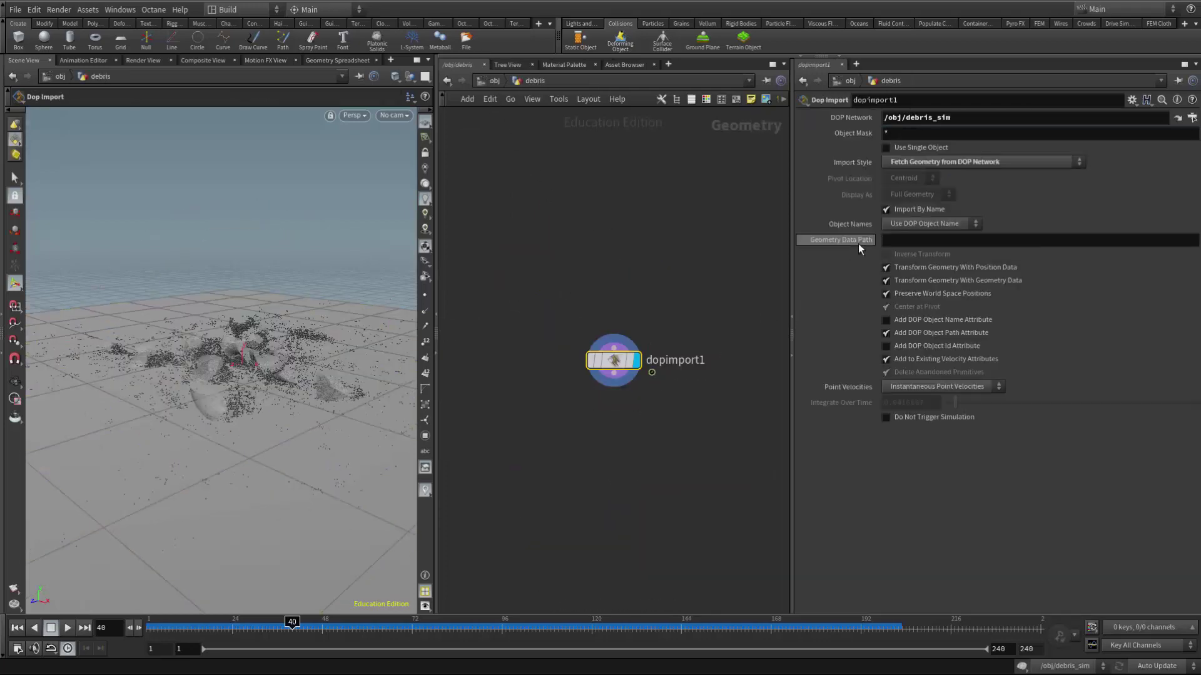
pyautogui.click(1002, 132)
pyautogui.hotkey('ctrl', 'v')
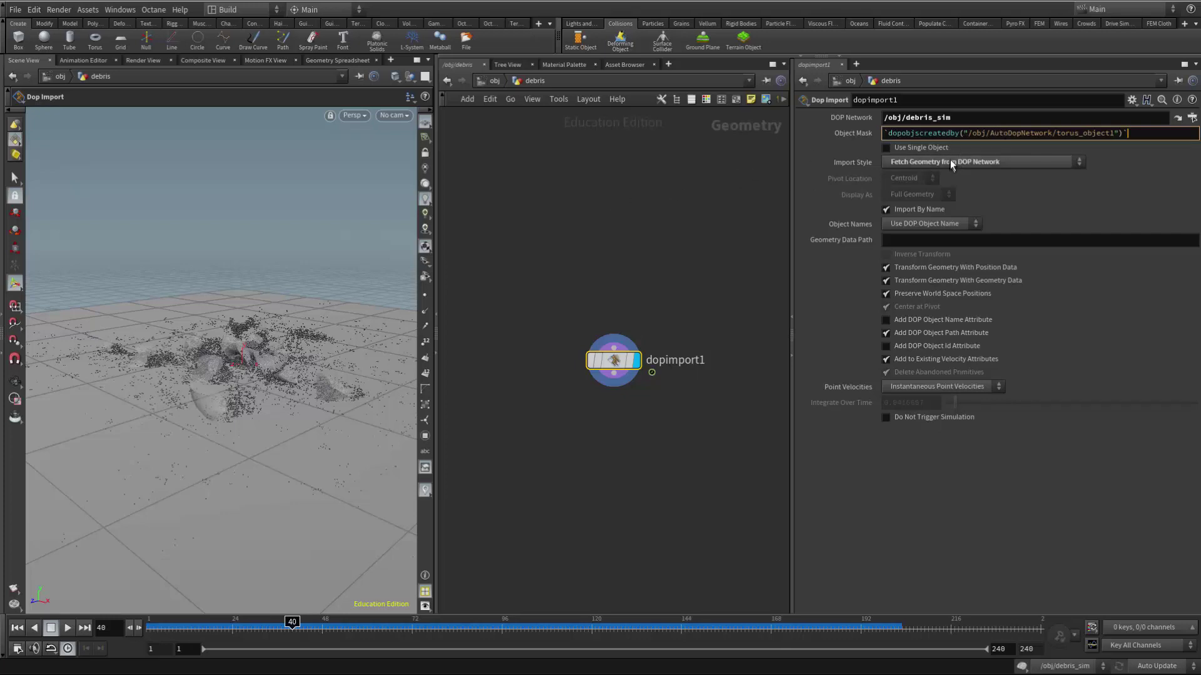
pyautogui.moveTo(993, 135); pyautogui.dragTo(1038, 132)
pyautogui.click(1008, 133)
pyautogui.press('Return')
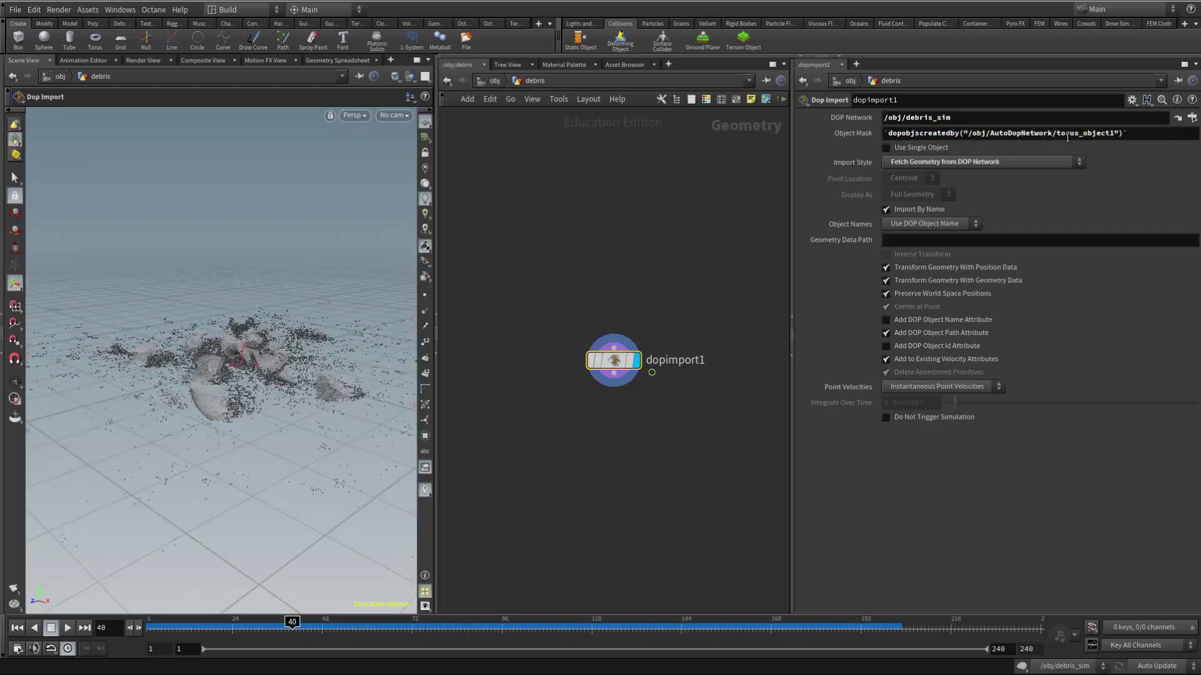
# Pin the parameters of dopimport1, return to the obj network, and open the debris_sim network.
pyautogui.click(1177, 80)
pyautogui.click(491, 81)
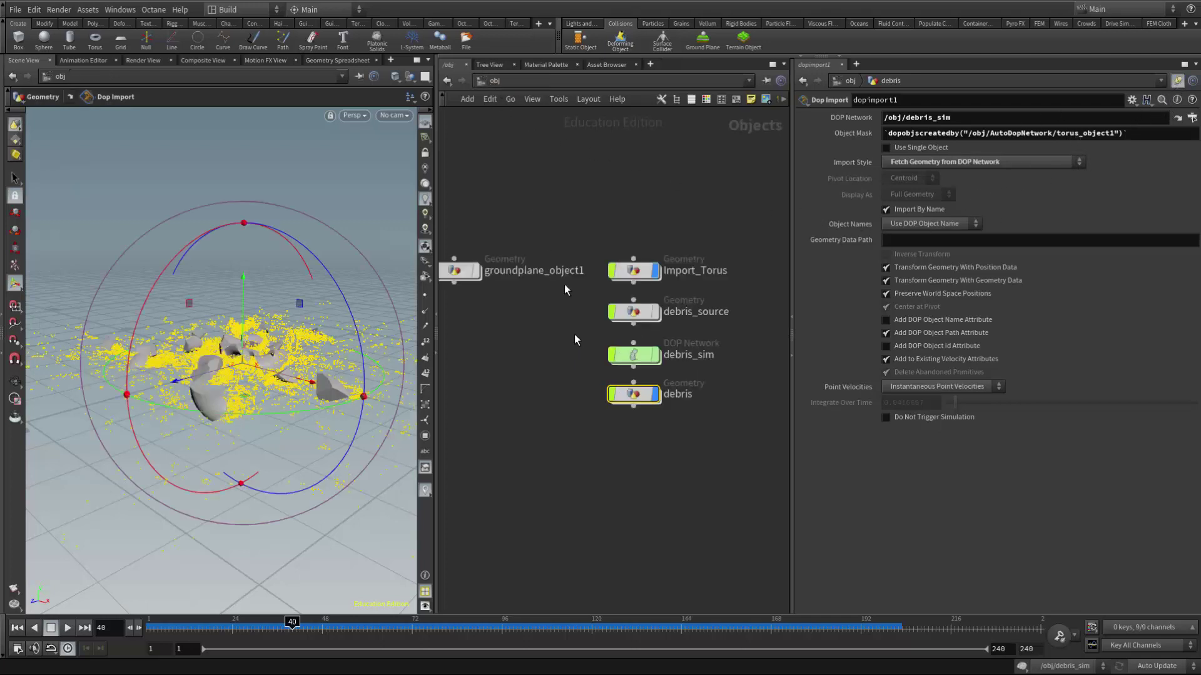
pyautogui.doubleClick(634, 362)
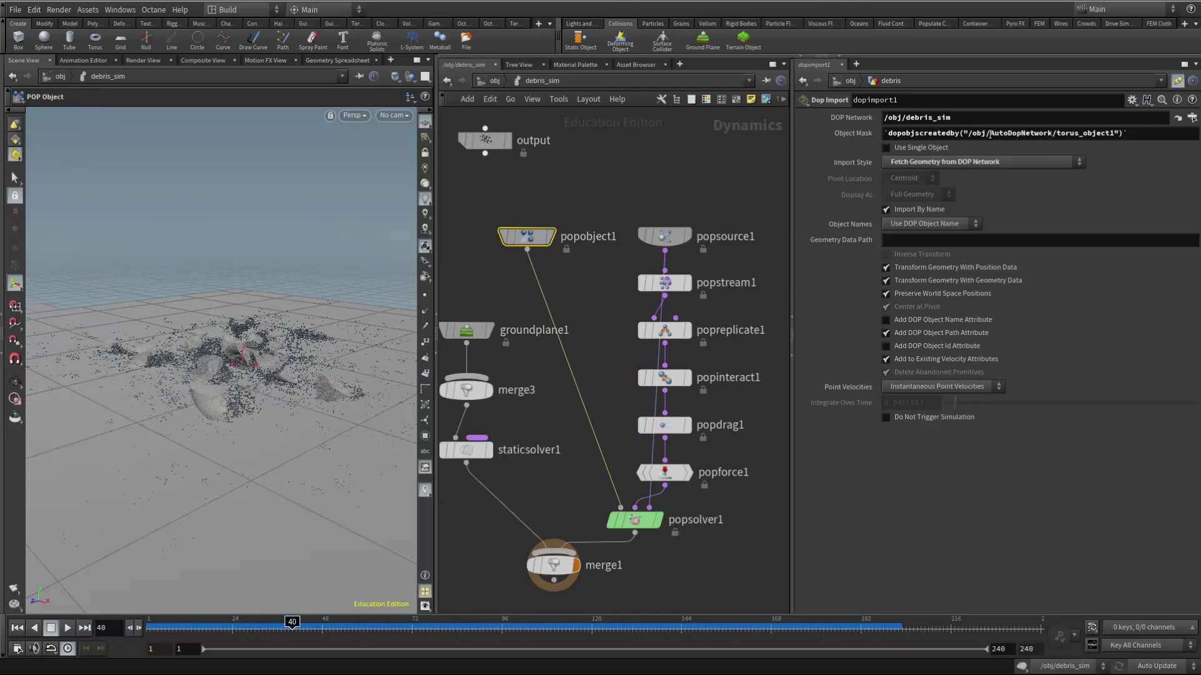
# In the Object Mask expression of dopimport1, replace AutoDopNetwork with debris_sim in the path.
pyautogui.click(1051, 133)
pyautogui.press('BackSpace')
pyautogui.press('BackSpace')
pyautogui.press('BackSpace')
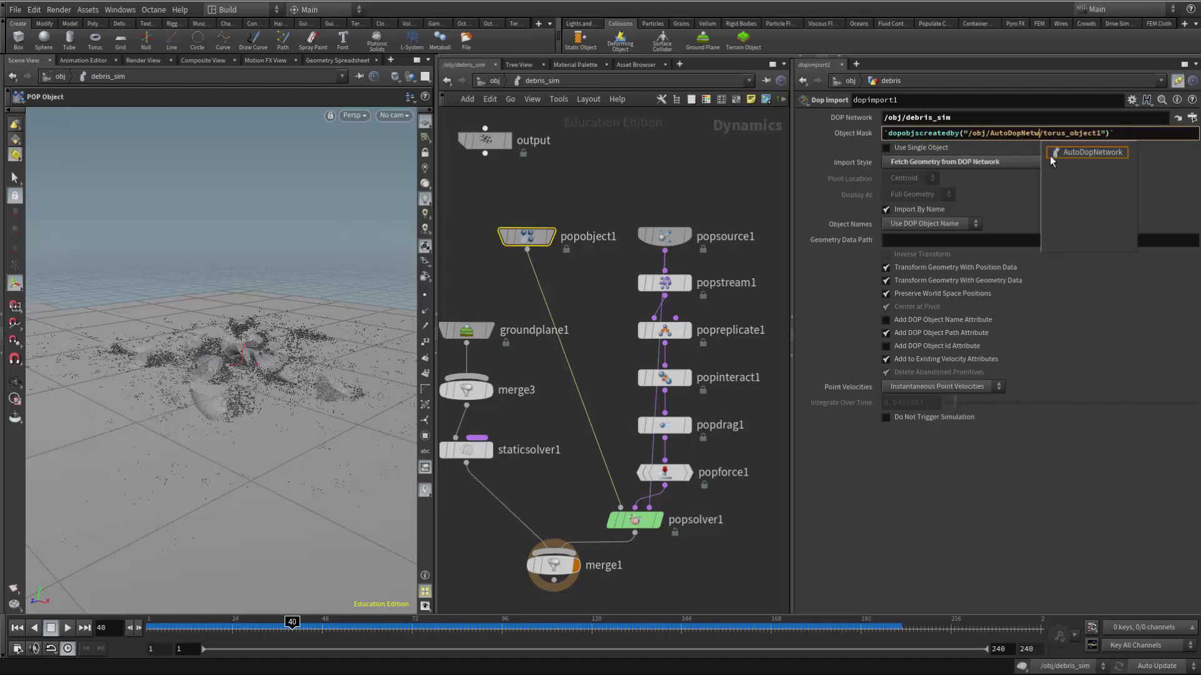
pyautogui.press('BackSpace')
pyautogui.press('BackSpace')
pyautogui.press('BackSpace')
pyautogui.press('BackSpace')
pyautogui.press('BackSpace')
pyautogui.press('BackSpace')
pyautogui.press('BackSpace')
pyautogui.press('BackSpace')
pyautogui.press('BackSpace')
pyautogui.press('BackSpace')
pyautogui.press('BackSpace')
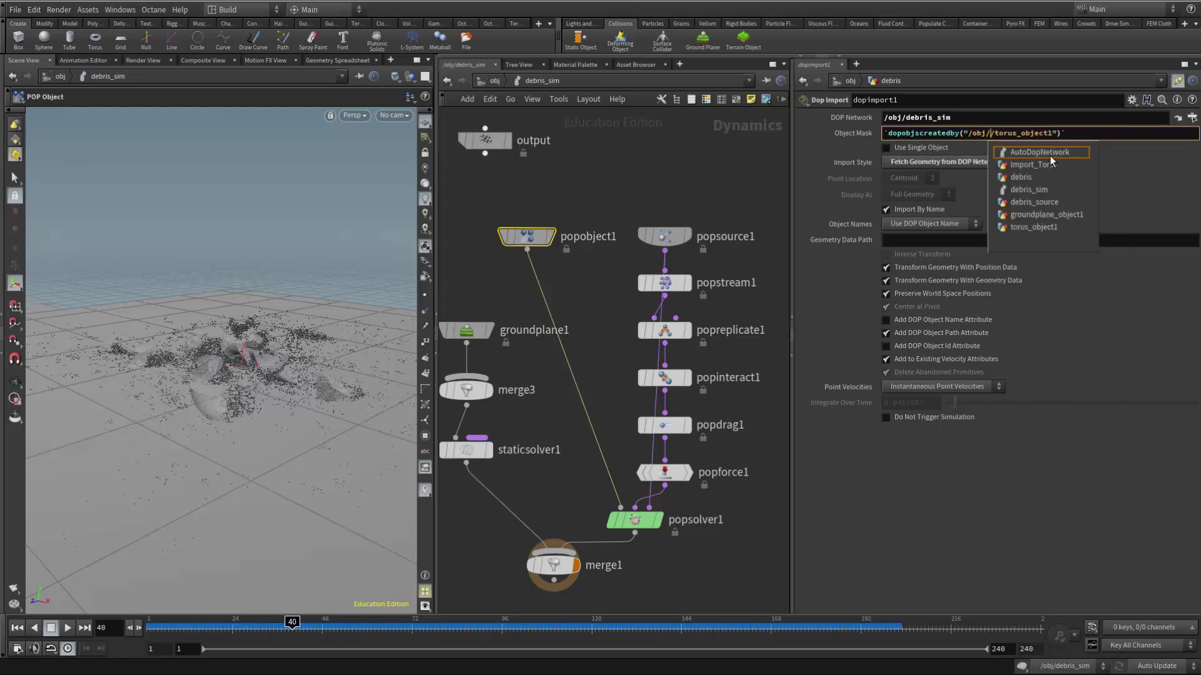
pyautogui.write('debr')
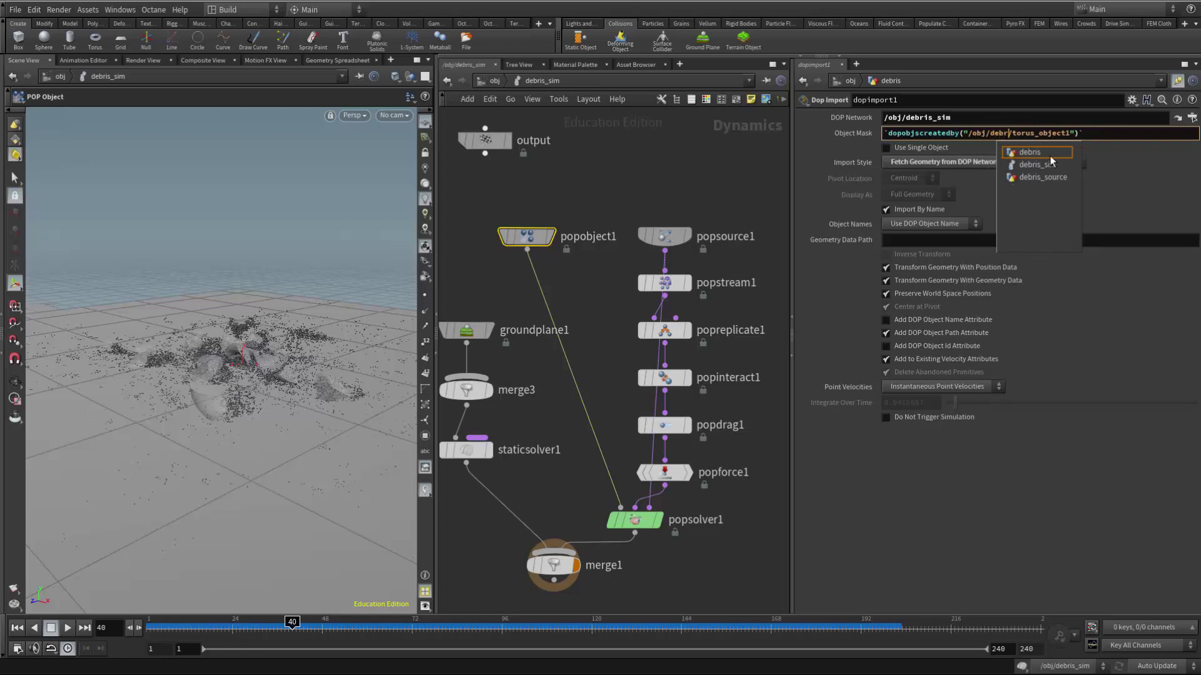
pyautogui.write('is_sim')
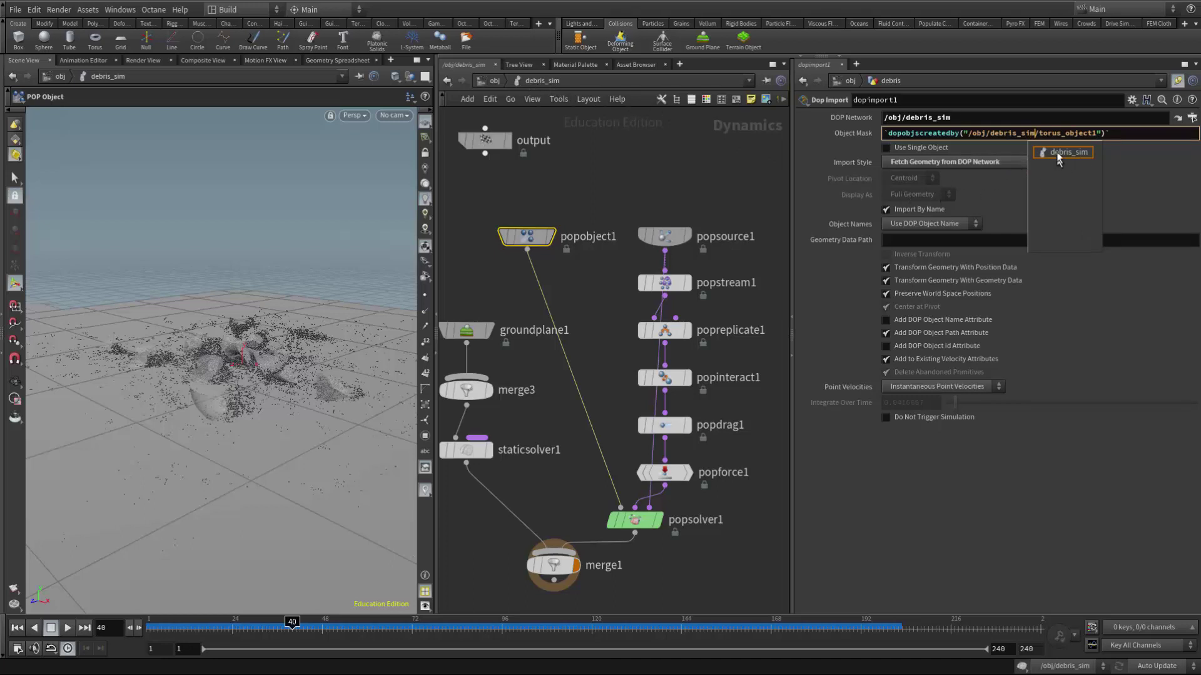
pyautogui.write('/')
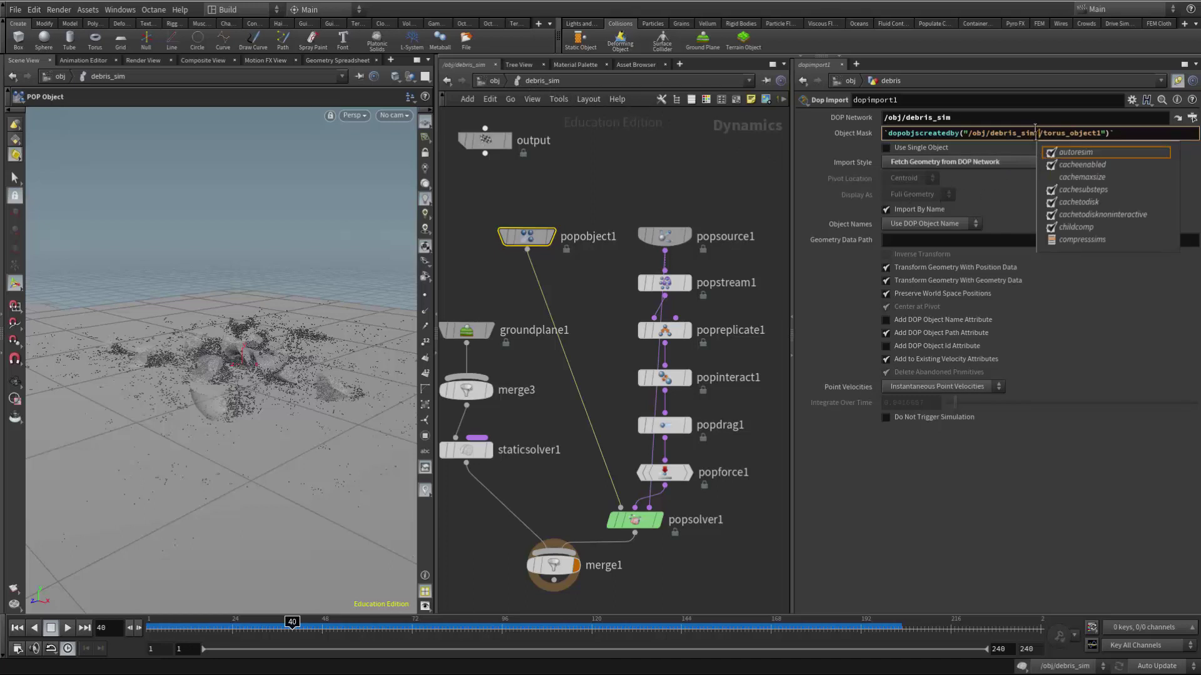
pyautogui.press('BackSpace')
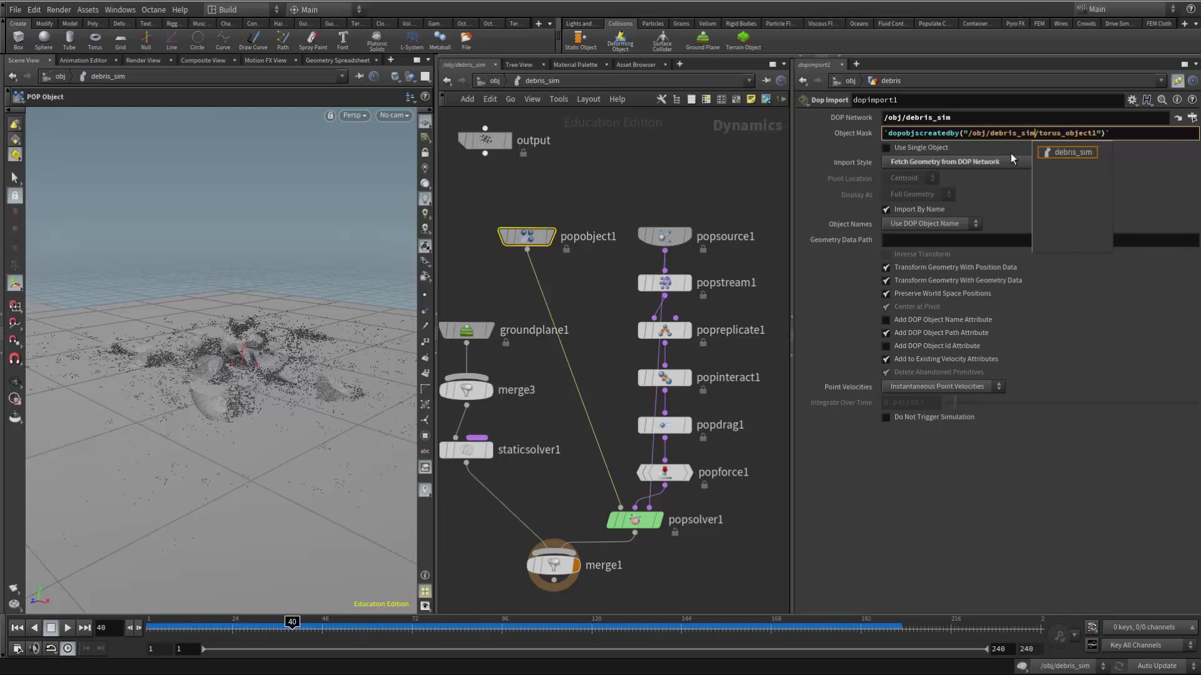
# Copy the name of the popobject1 node and put it in place of torus_object1 in the Object Mask expression.
pyautogui.click(1068, 132)
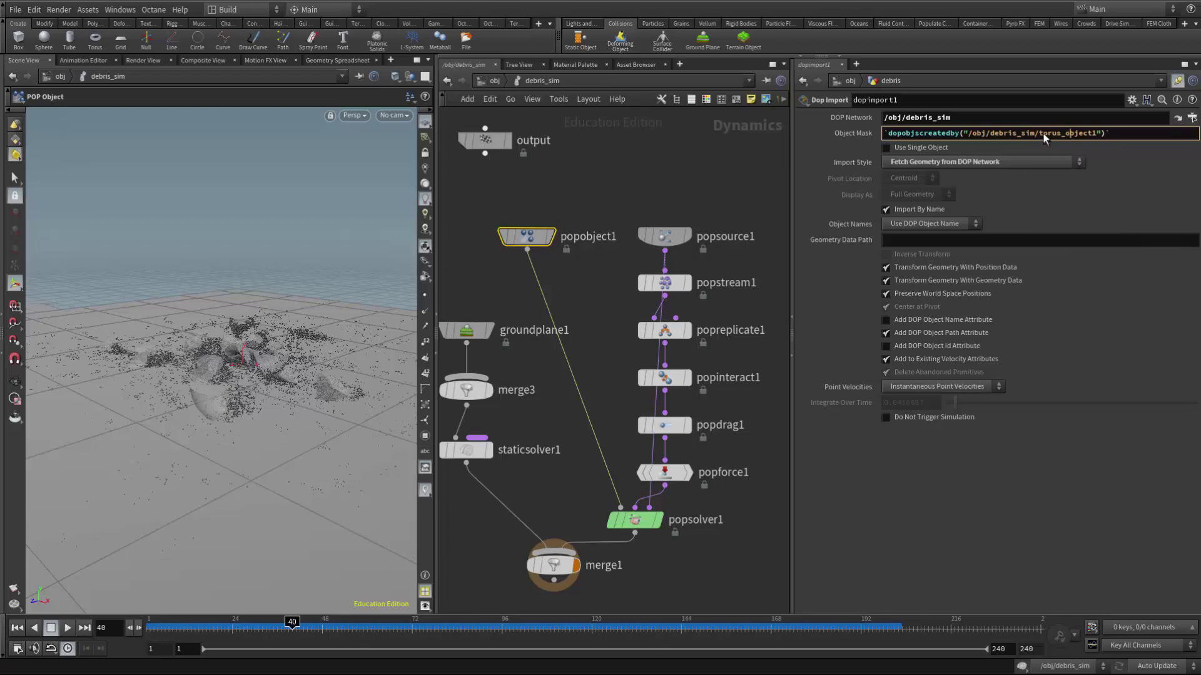
pyautogui.doubleClick(583, 238)
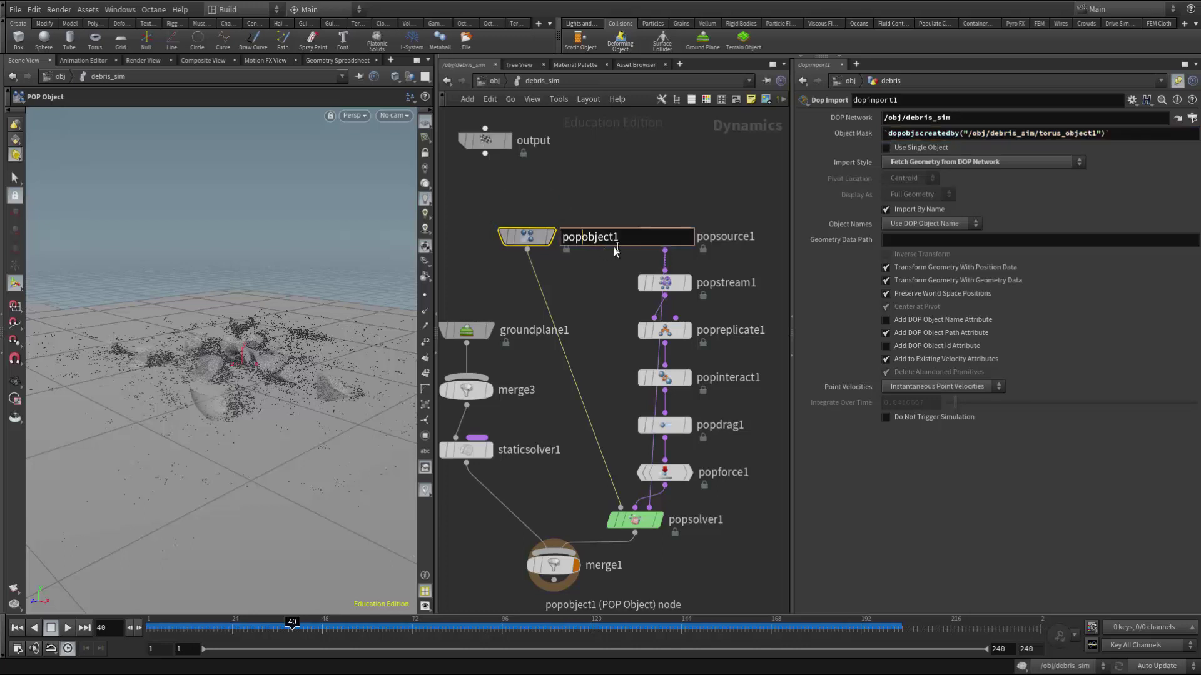
pyautogui.doubleClick(617, 246)
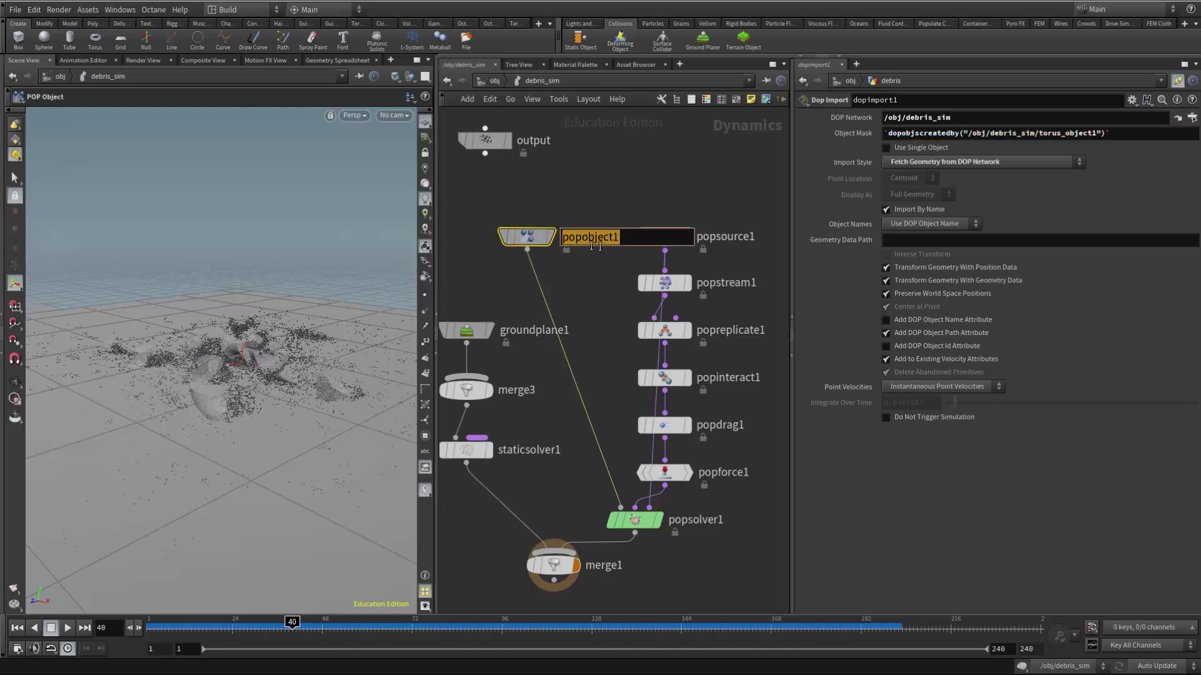
pyautogui.click(1077, 198)
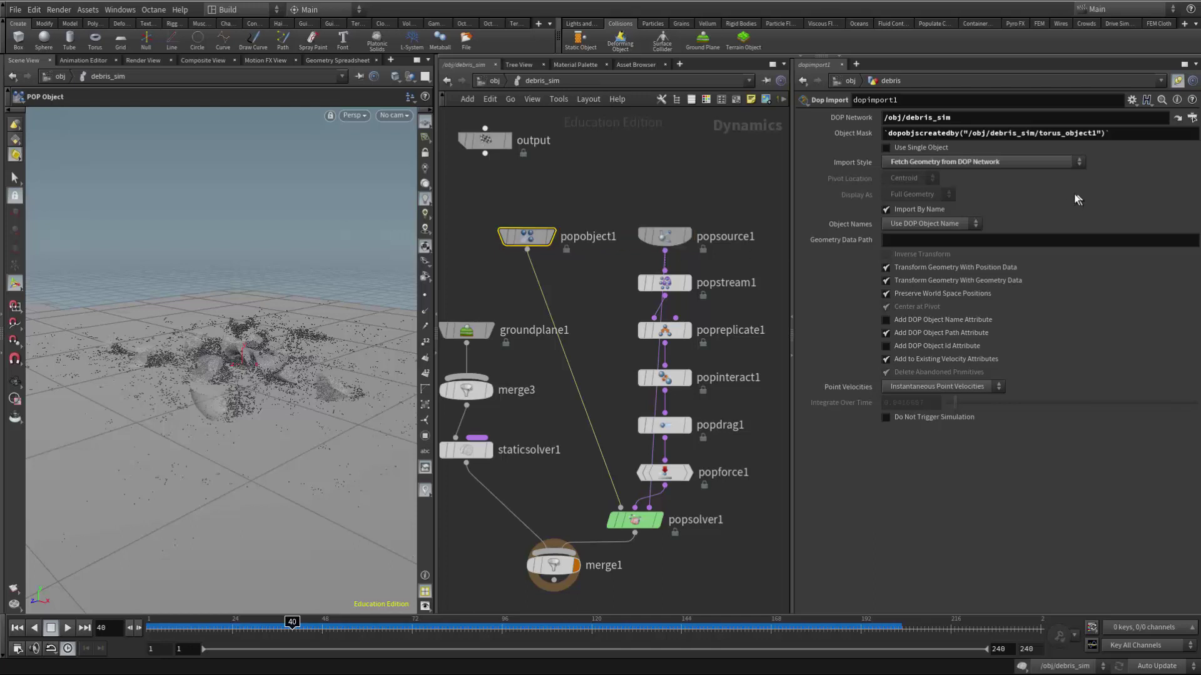
pyautogui.click(1096, 134)
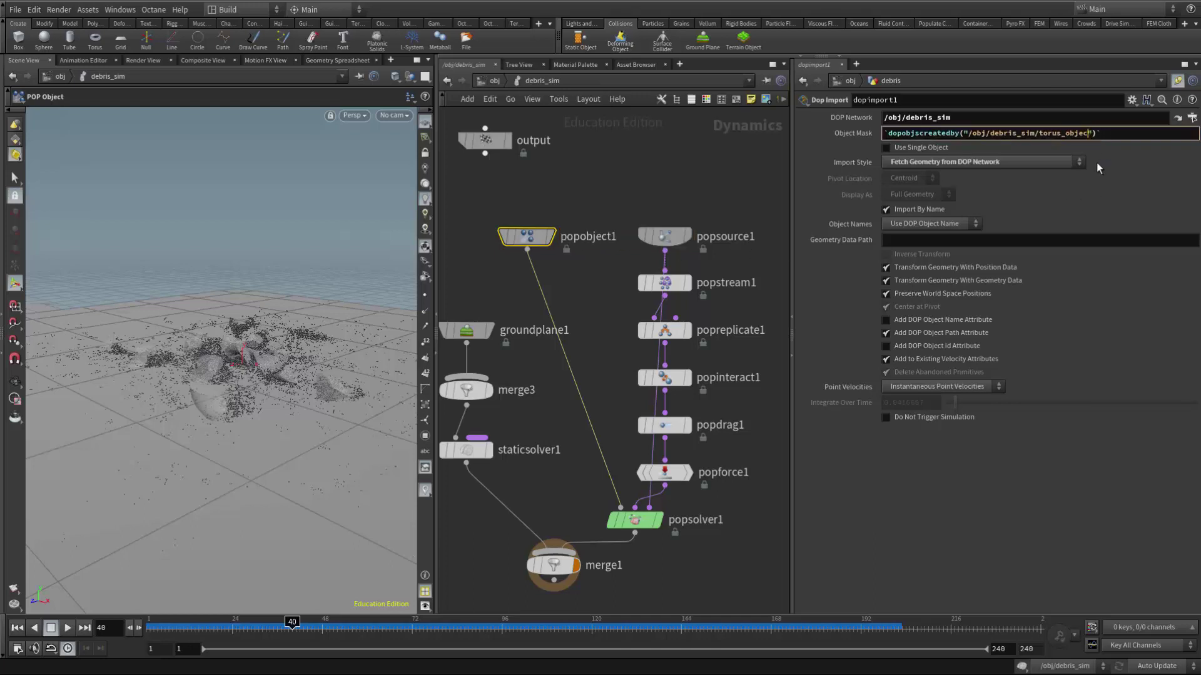
pyautogui.press('BackSpace')
pyautogui.press('BackSpace')
pyautogui.press('BackSpace')
pyautogui.press('BackSpace')
pyautogui.press('BackSpace')
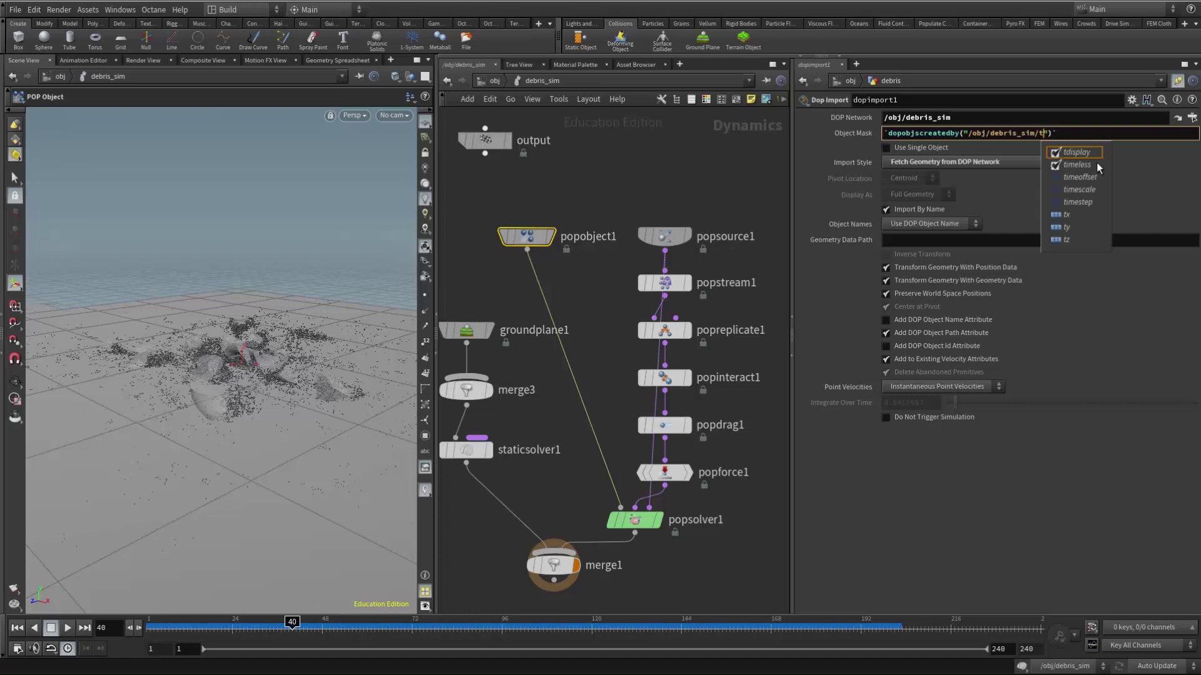
pyautogui.write('popobject1')
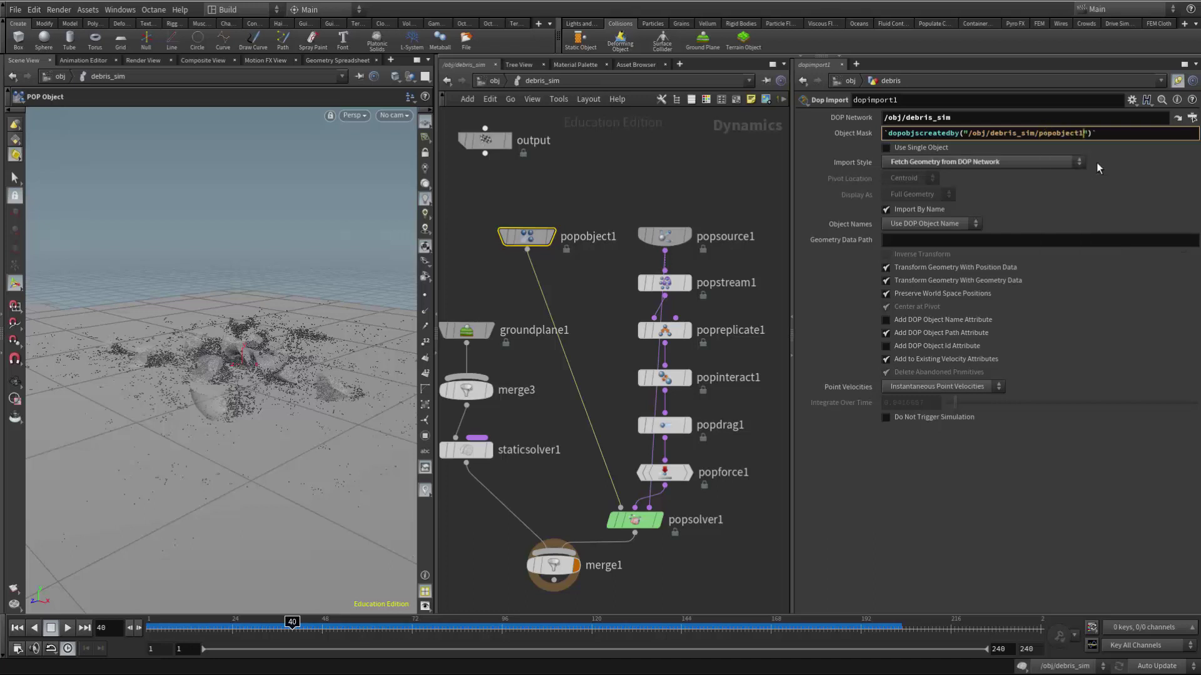
pyautogui.press('Return')
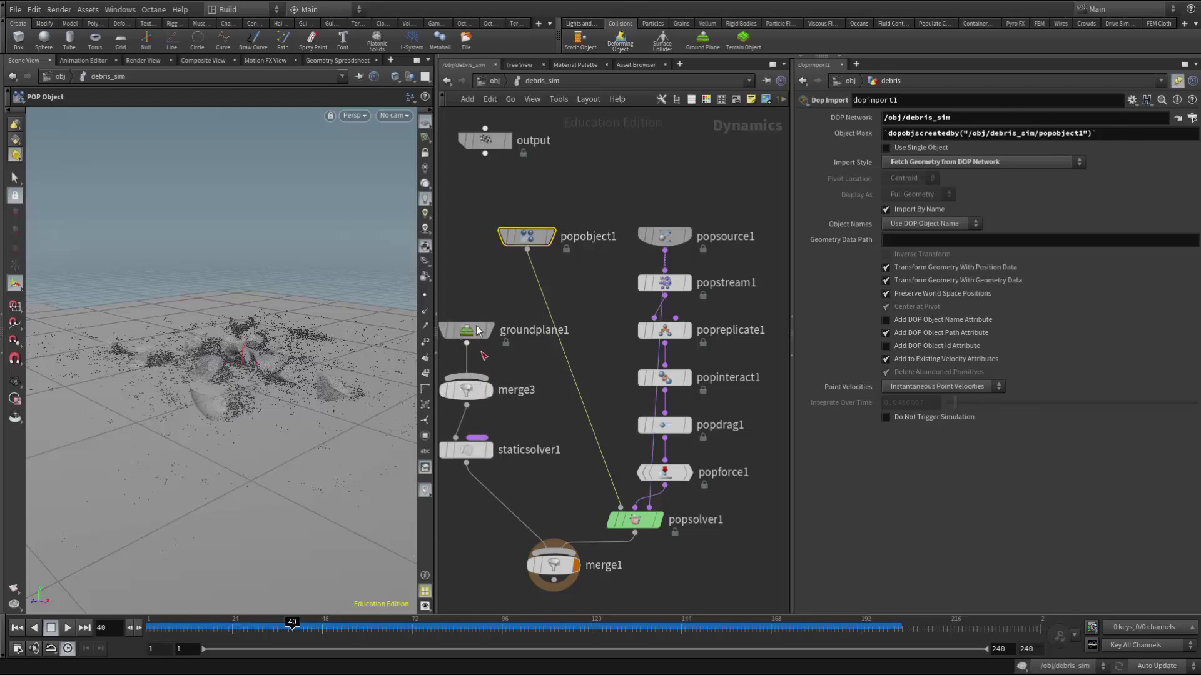
# Return to the obj network and select the debris object.
pyautogui.click(492, 82)
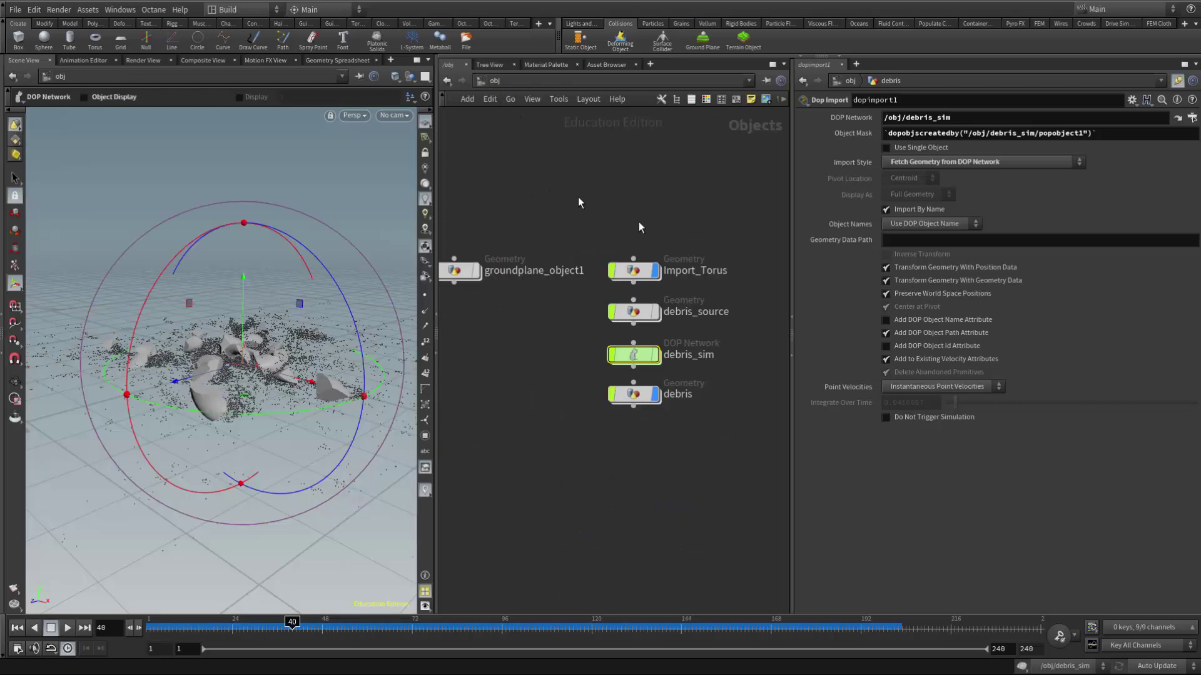
pyautogui.click(637, 397)
pyautogui.moveTo(498, 403); pyautogui.dragTo(539, 414, button='middle')
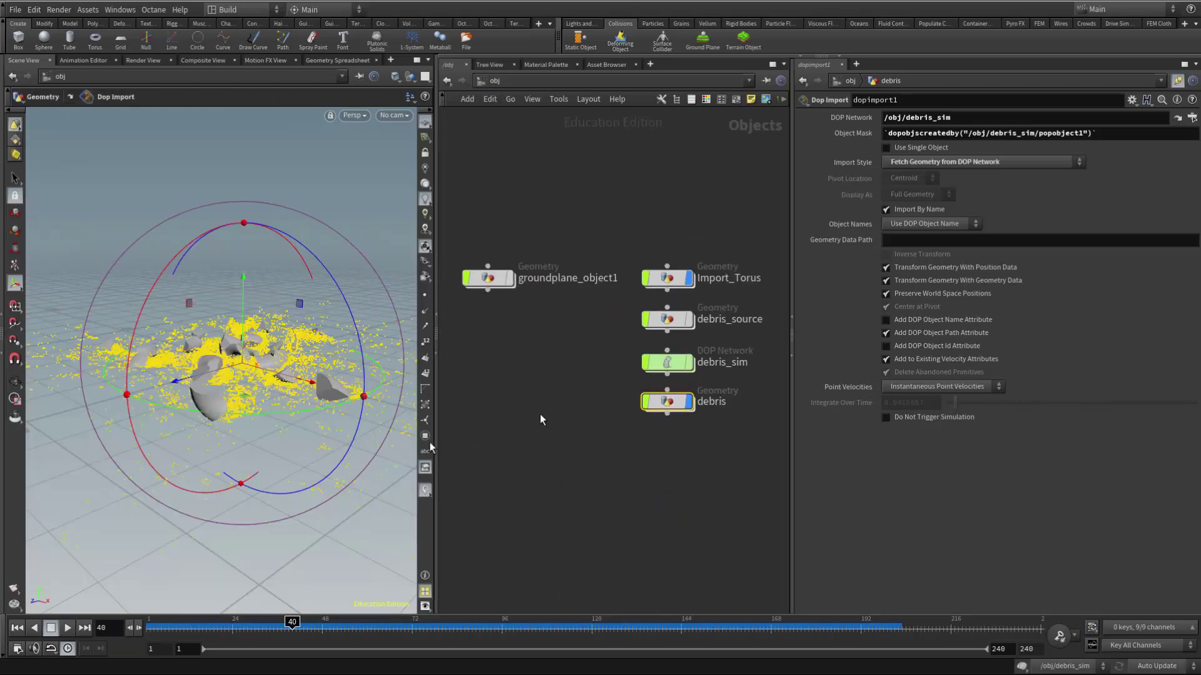
# Switch the display of groundplane_object1 on and off to compare the scene with and without the ground.
pyautogui.click(510, 279)
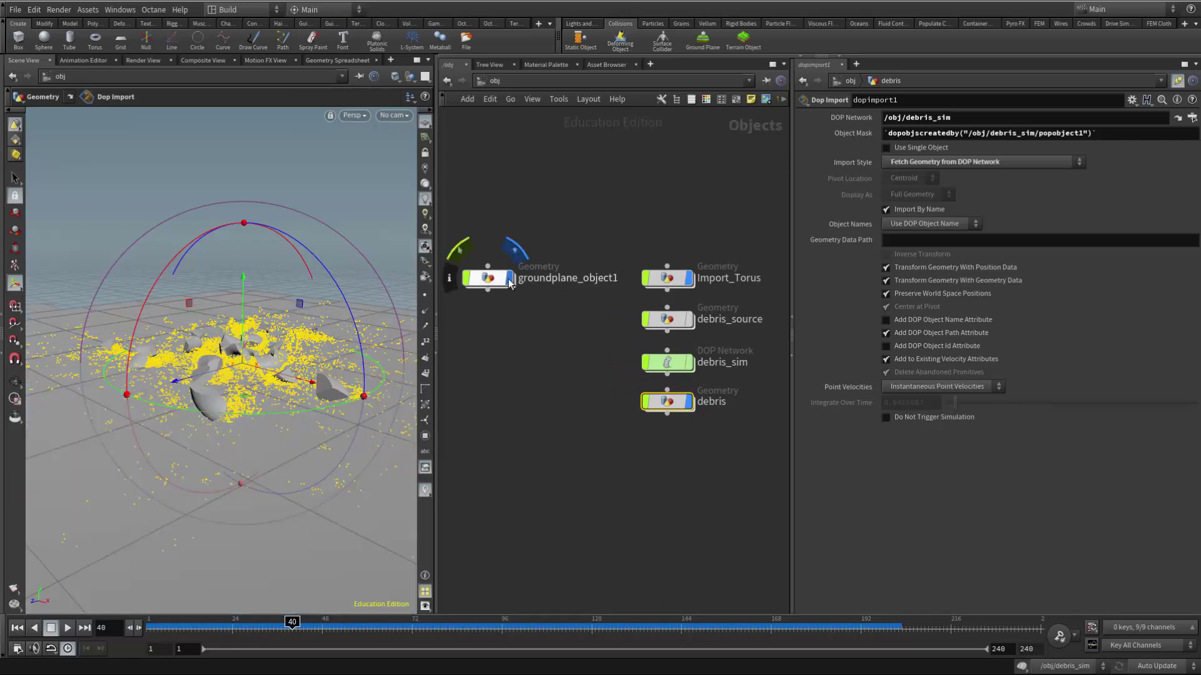
pyautogui.click(510, 279)
pyautogui.click(510, 279)
pyautogui.click(511, 279)
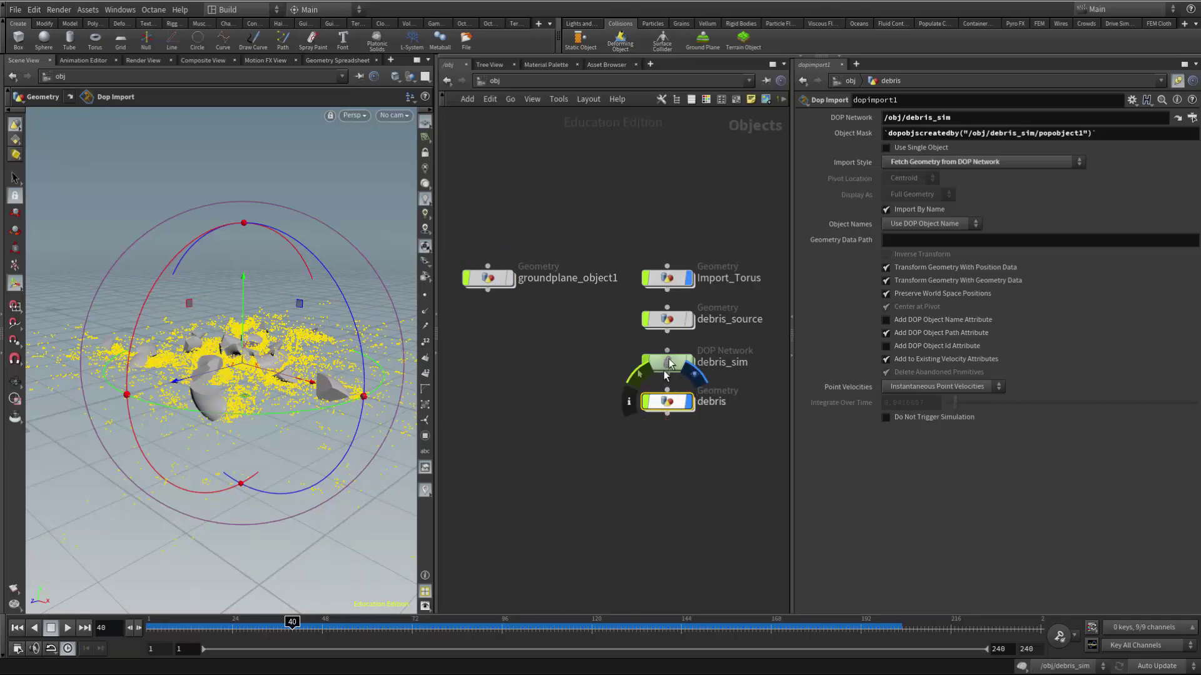
# Open the debris network, review its dopimport1 node, and return to the obj network.
pyautogui.moveTo(666, 406)
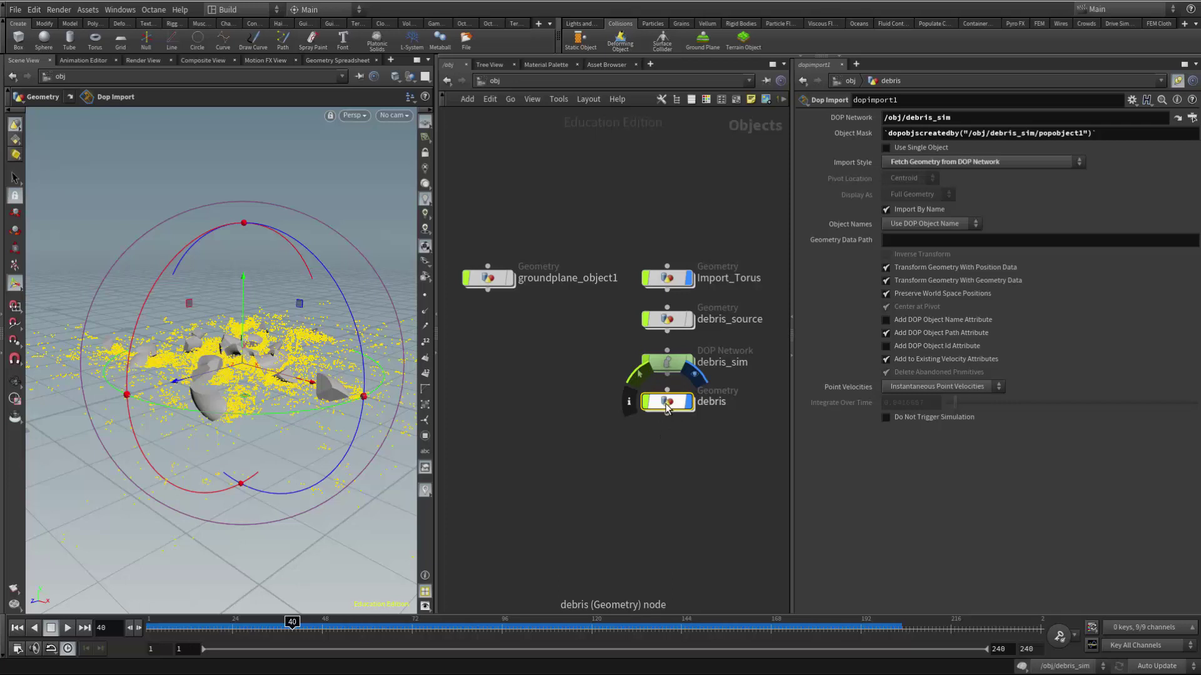
pyautogui.doubleClick(666, 403)
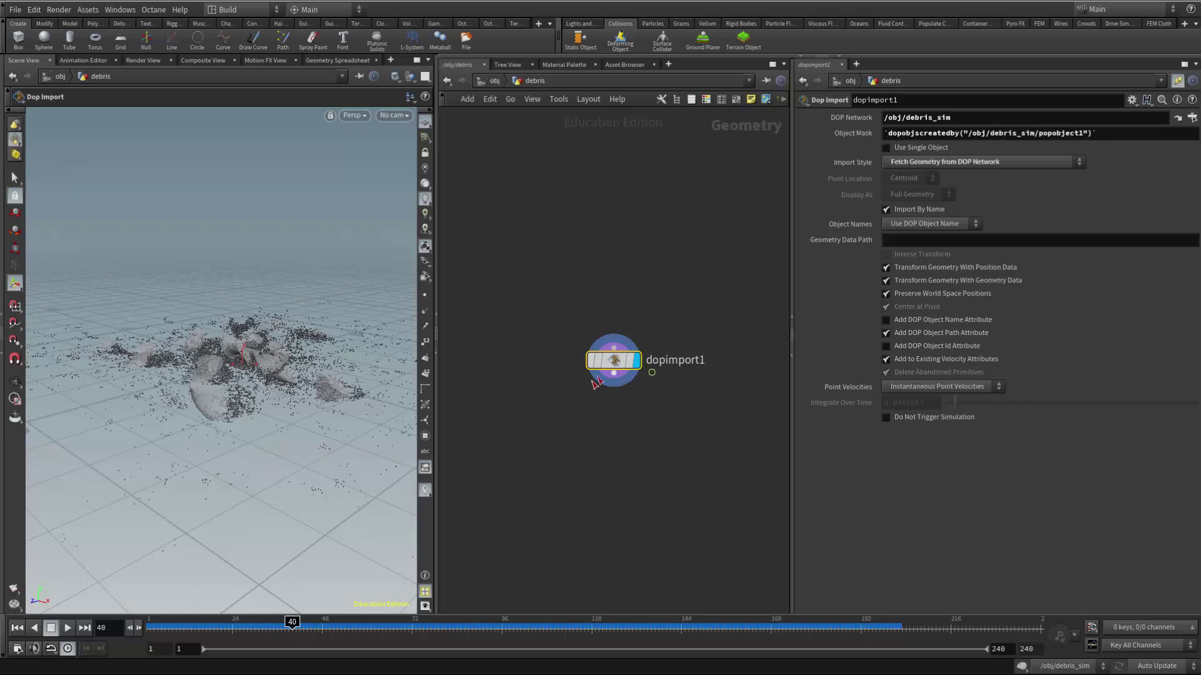
pyautogui.click(492, 81)
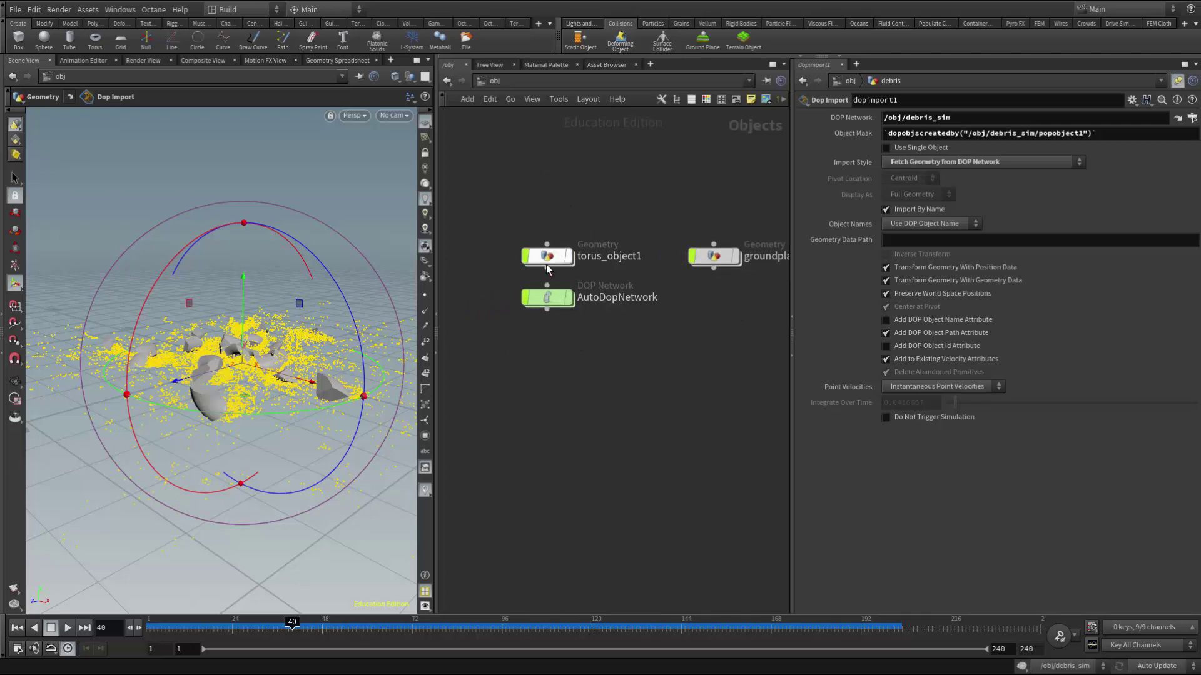
# Move the debris object slightly farther below debris_sim in the obj network layout.
pyautogui.moveTo(547, 262)
pyautogui.moveTo(693, 207)
pyautogui.mouseDown(button='middle')
pyautogui.moveTo(536, 201)
pyautogui.moveTo(549, 186)
pyautogui.mouseUp(button='middle')
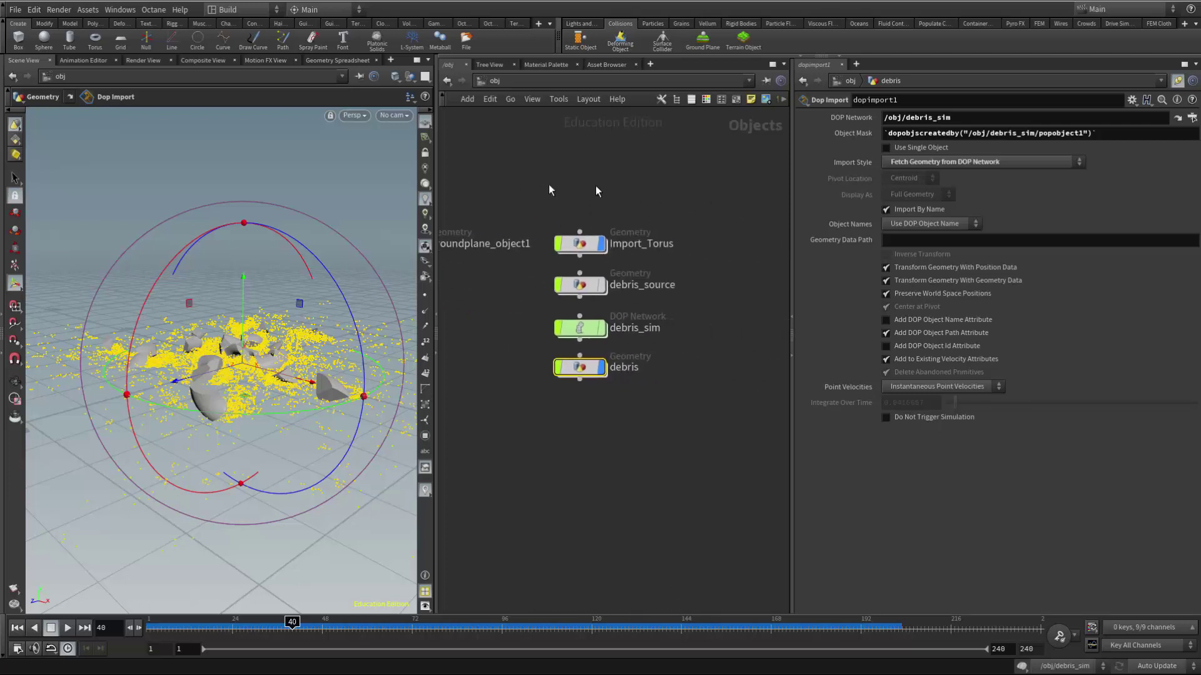
pyautogui.moveTo(670, 183)
pyautogui.mouseDown(button='middle')
pyautogui.moveTo(574, 177)
pyautogui.moveTo(717, 180)
pyautogui.mouseUp(button='middle')
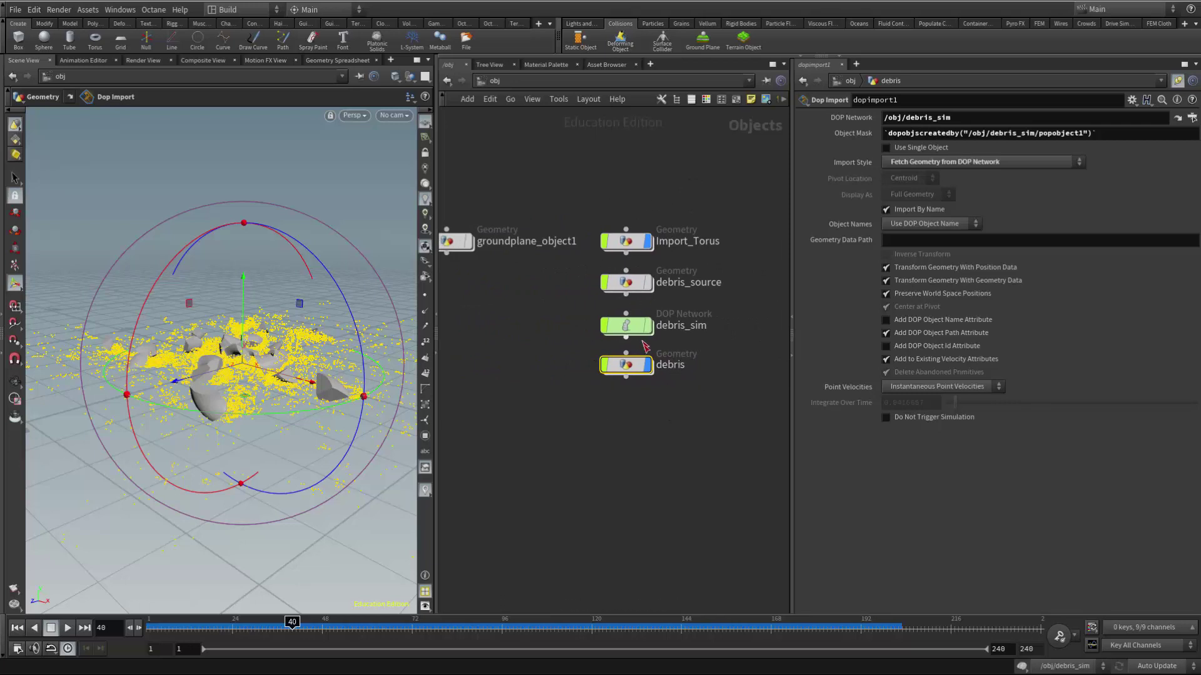
pyautogui.moveTo(633, 370)
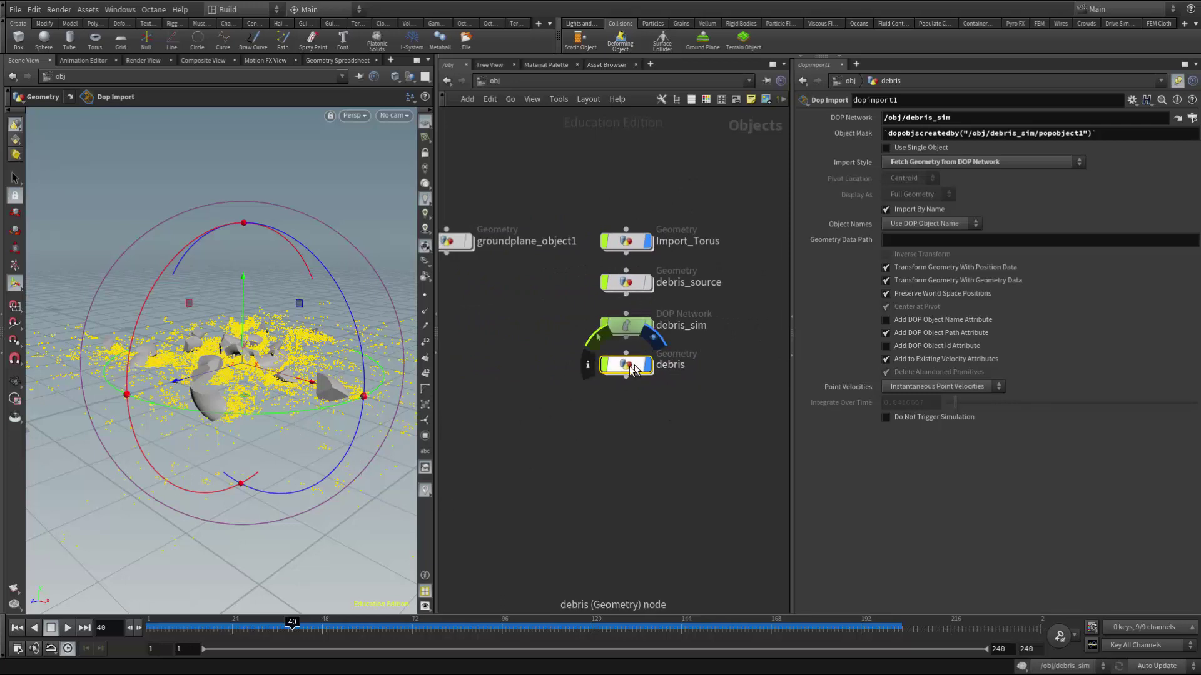
pyautogui.moveTo(634, 370)
pyautogui.mouseDown()
pyautogui.moveTo(631, 409)
pyautogui.moveTo(629, 383)
pyautogui.mouseUp()
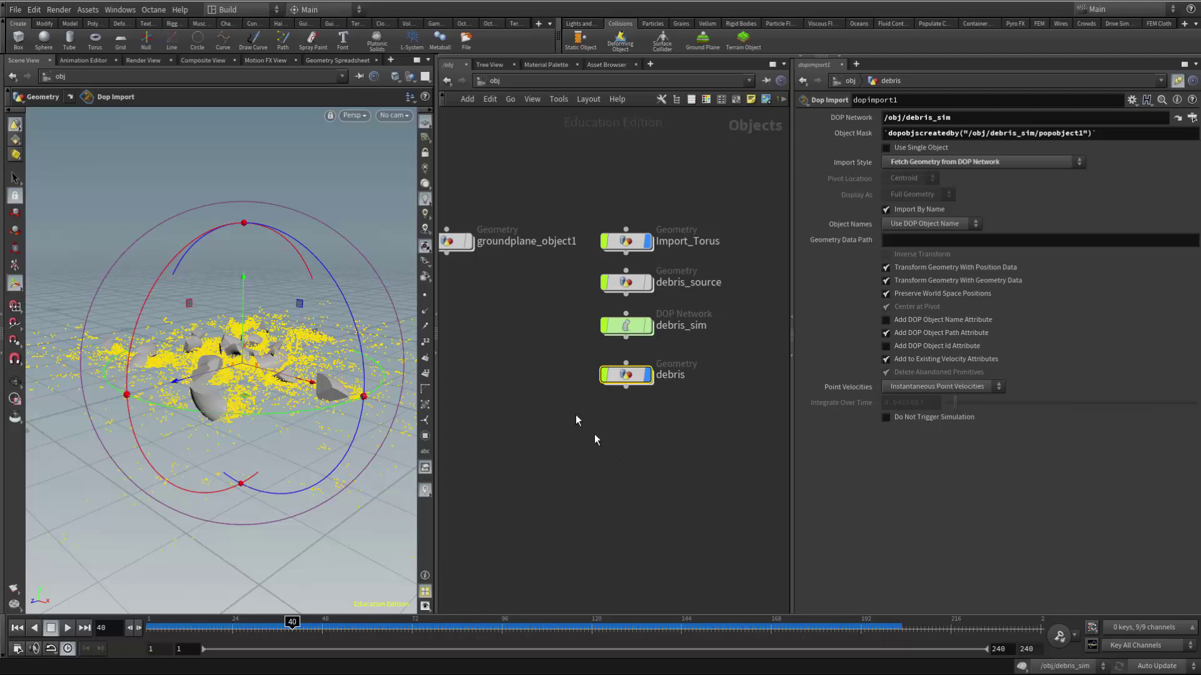
# Play the simulation from frame 1 to view the debris together with the torus pieces from farther away.
pyautogui.moveTo(573, 401); pyautogui.dragTo(634, 351, button='middle')
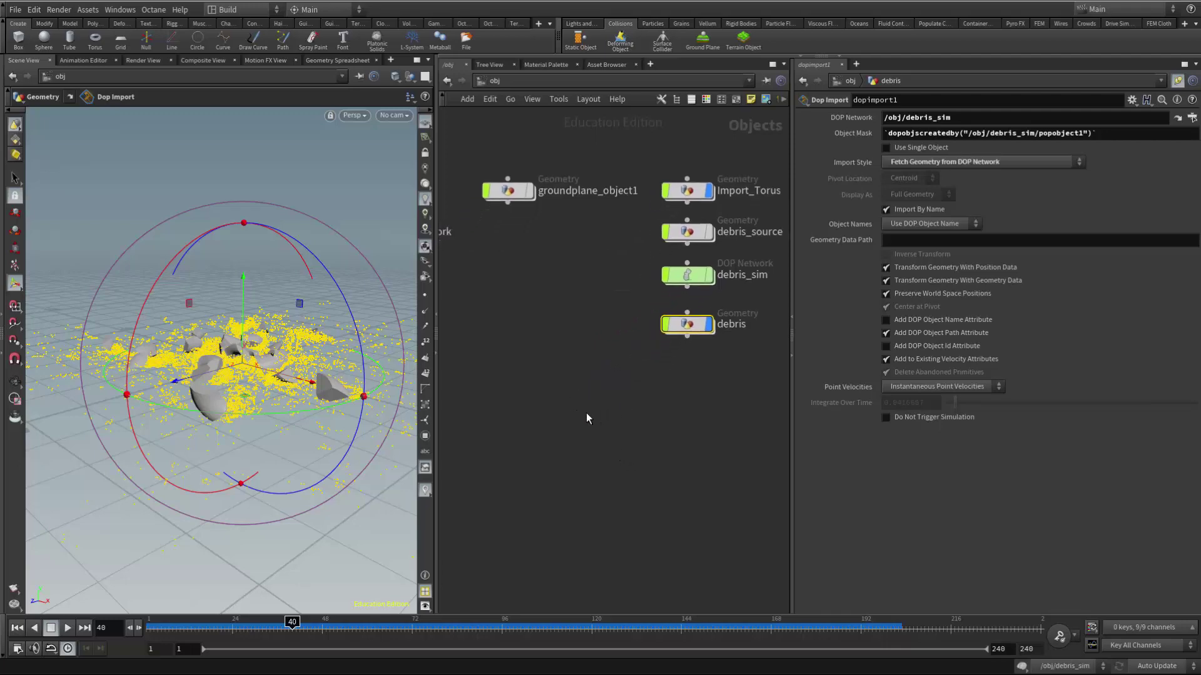
pyautogui.press('Escape')
pyautogui.moveTo(348, 499); pyautogui.dragTo(189, 494)
pyautogui.keyDown('alt'); pyautogui.moveTo(189, 495); pyautogui.dragTo(242, 414, button='middle'); pyautogui.keyUp('alt')
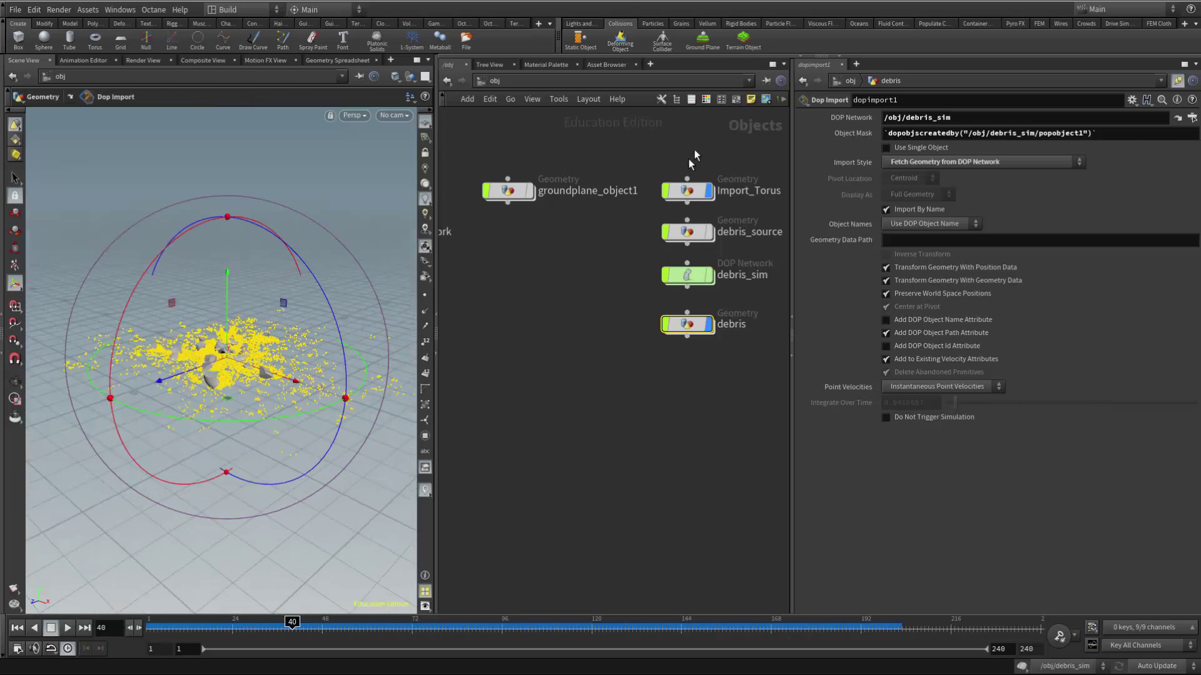
pyautogui.moveTo(702, 181)
pyautogui.moveTo(515, 276); pyautogui.dragTo(667, 280, button='middle')
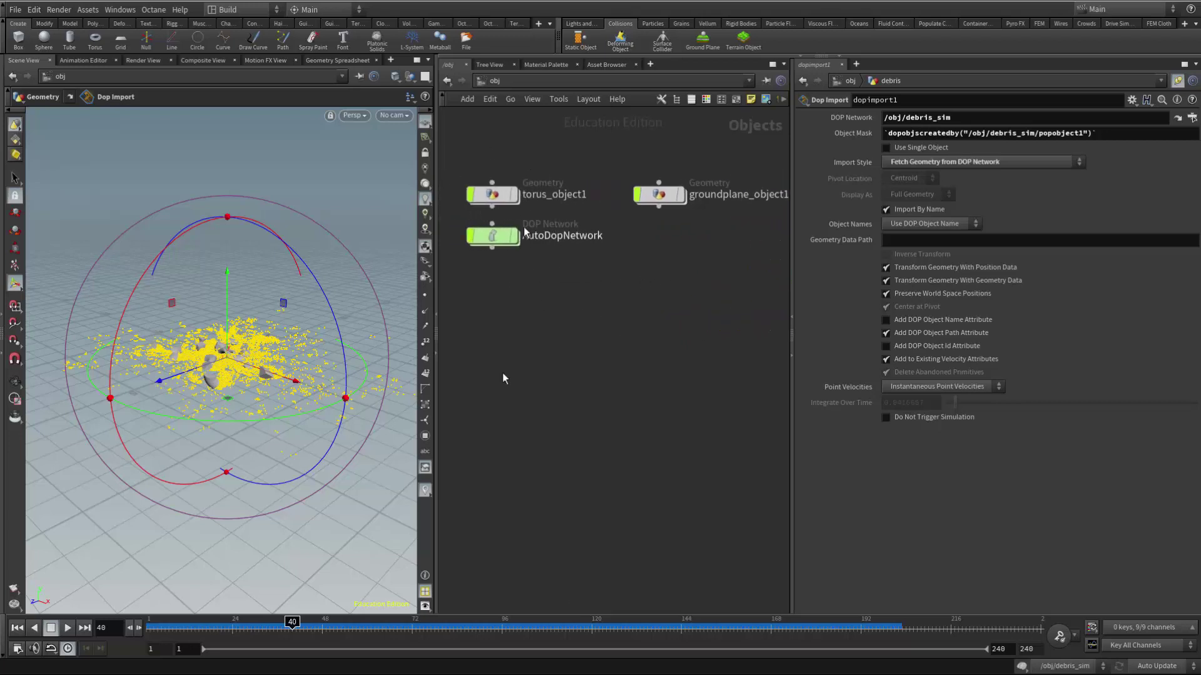
pyautogui.click(17, 628)
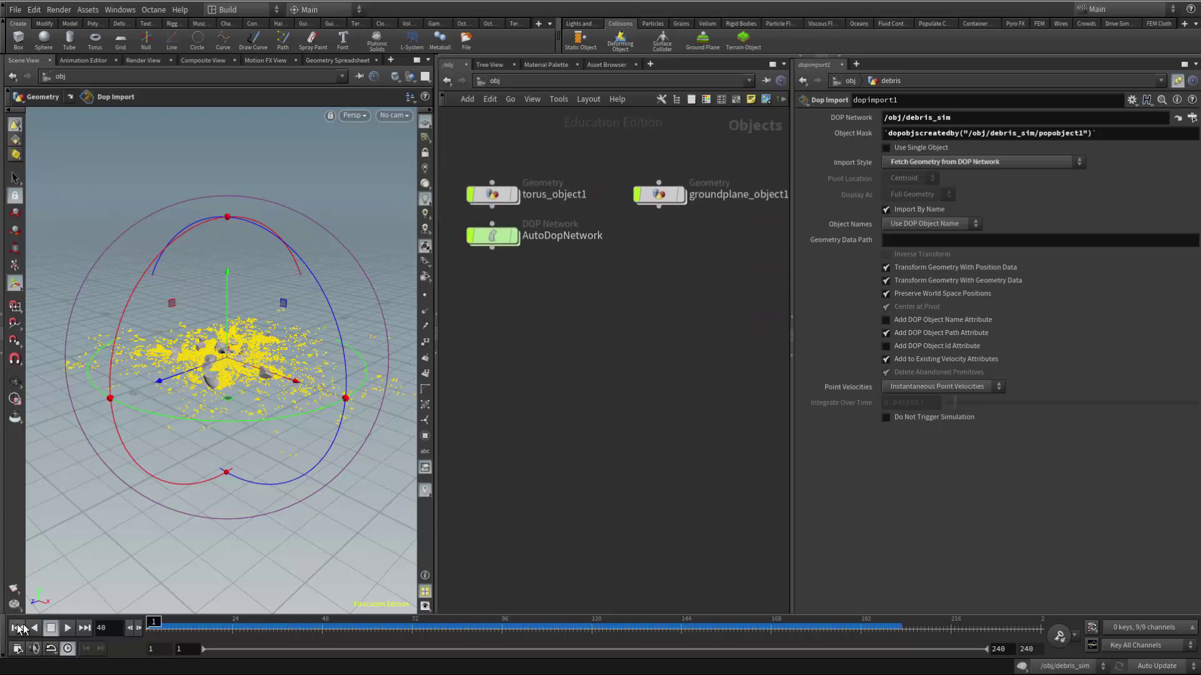
pyautogui.click(67, 628)
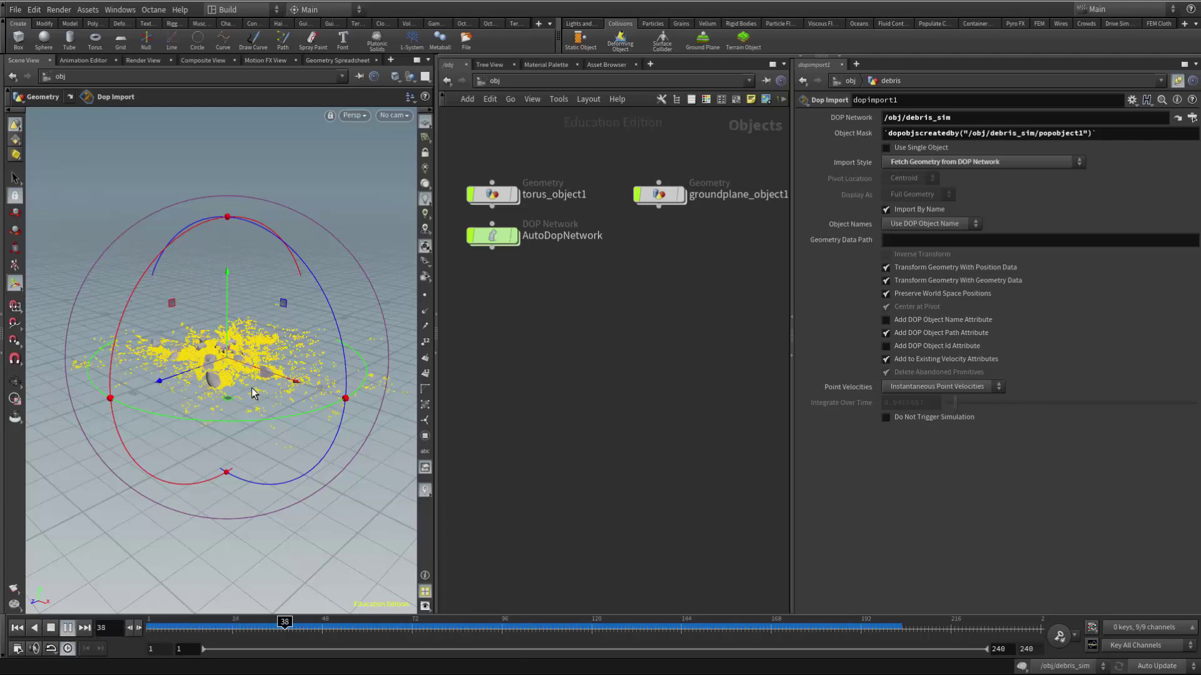